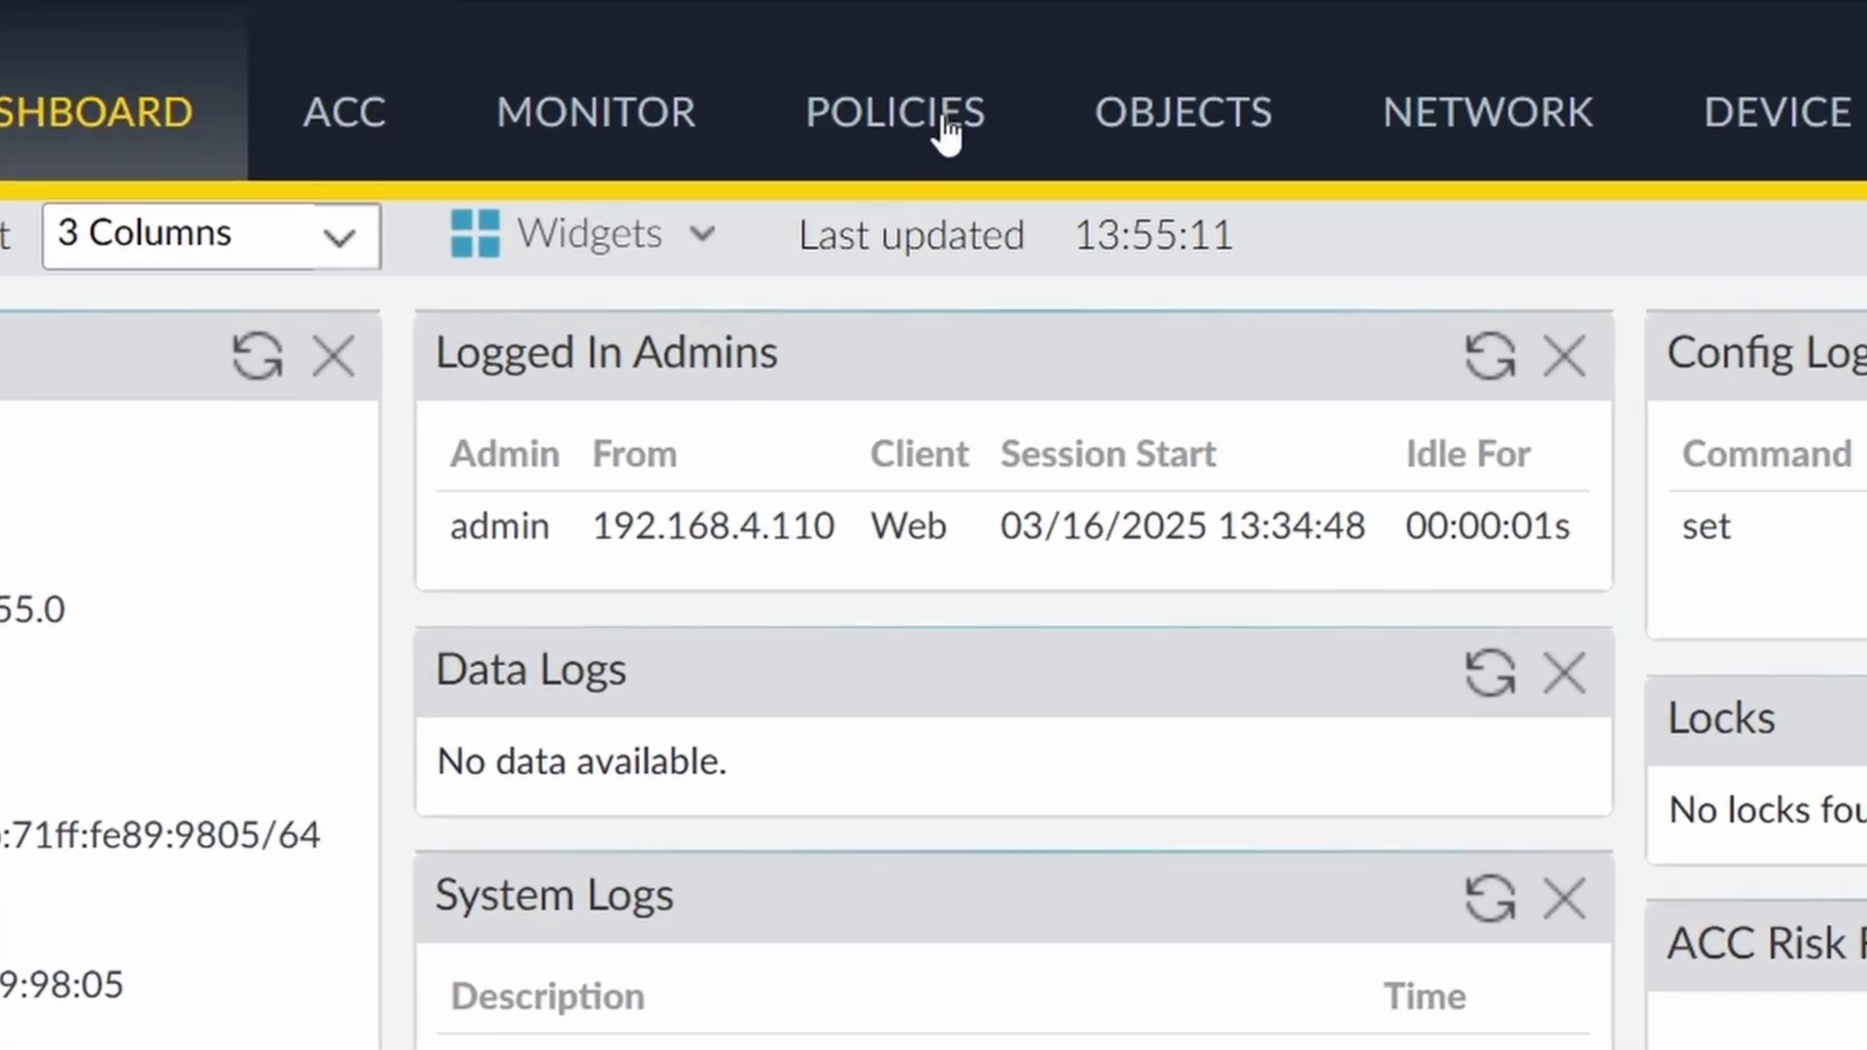
# Show the Security policy rules and look over the Name column header options.
pyautogui.click(870, 74)
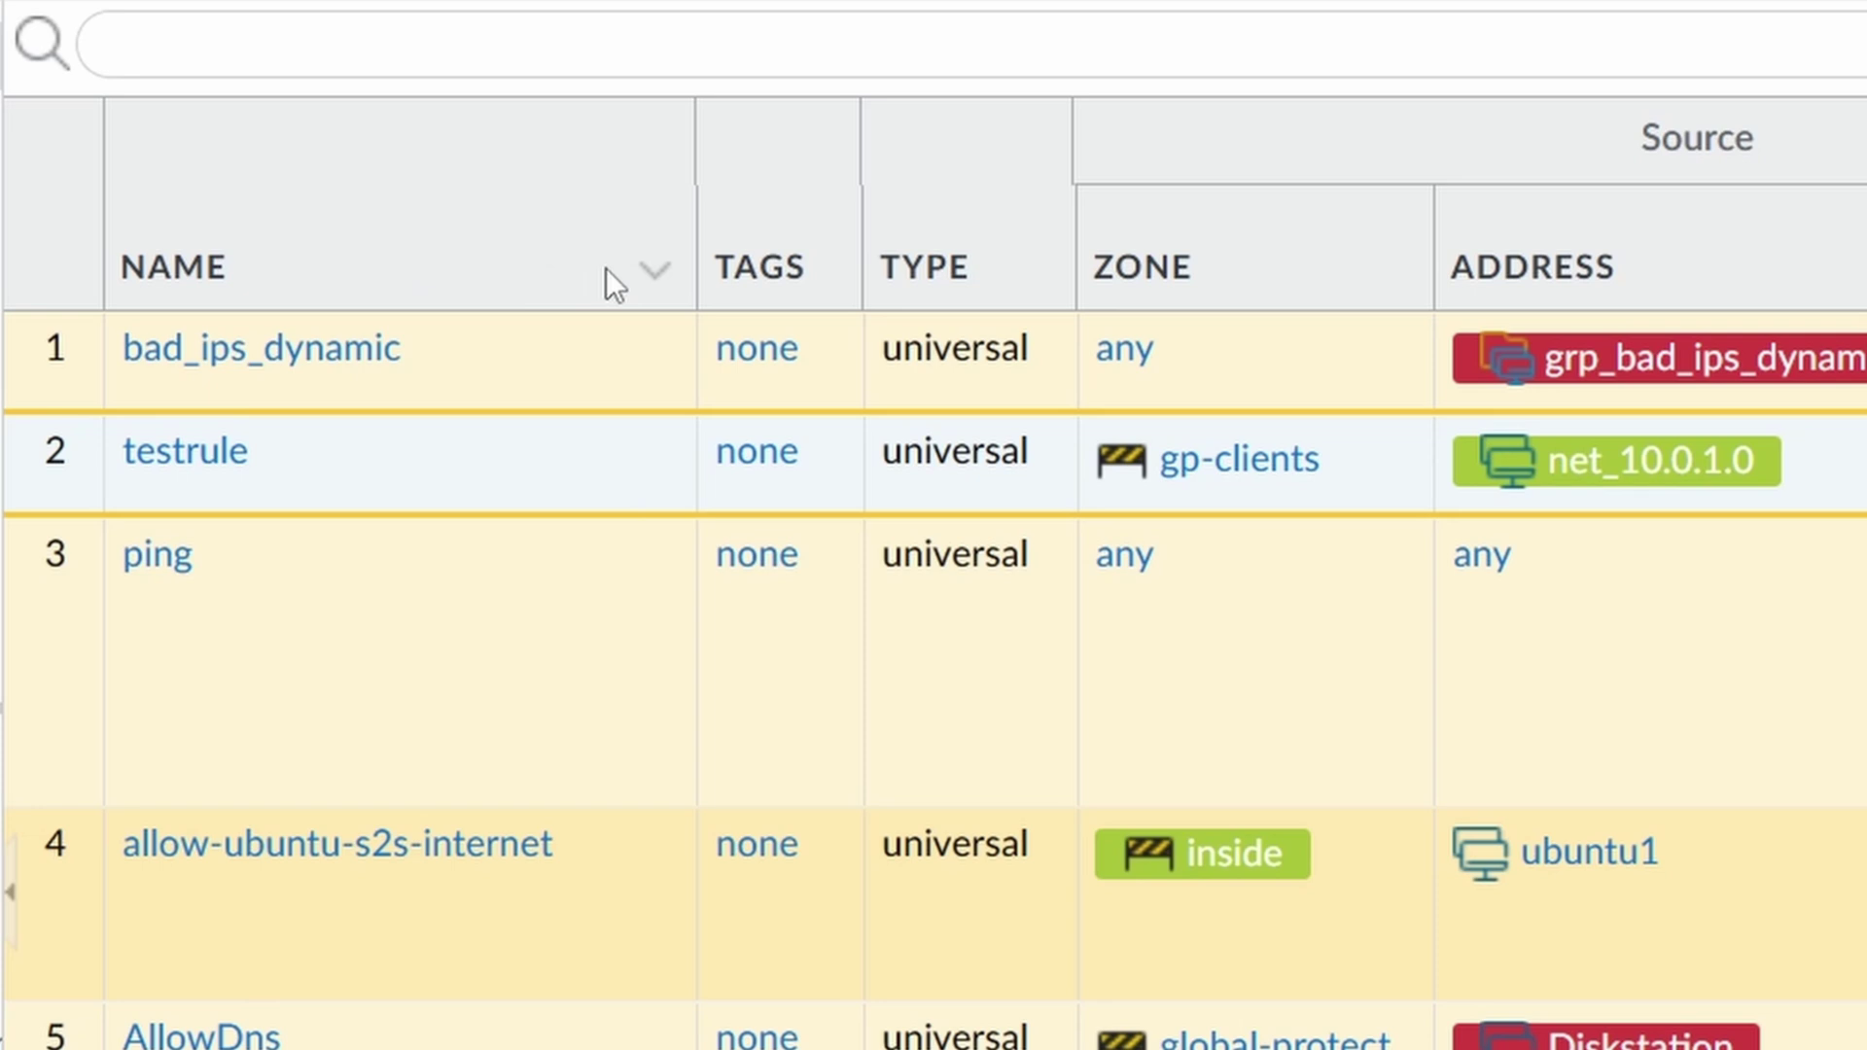
pyautogui.click(664, 285)
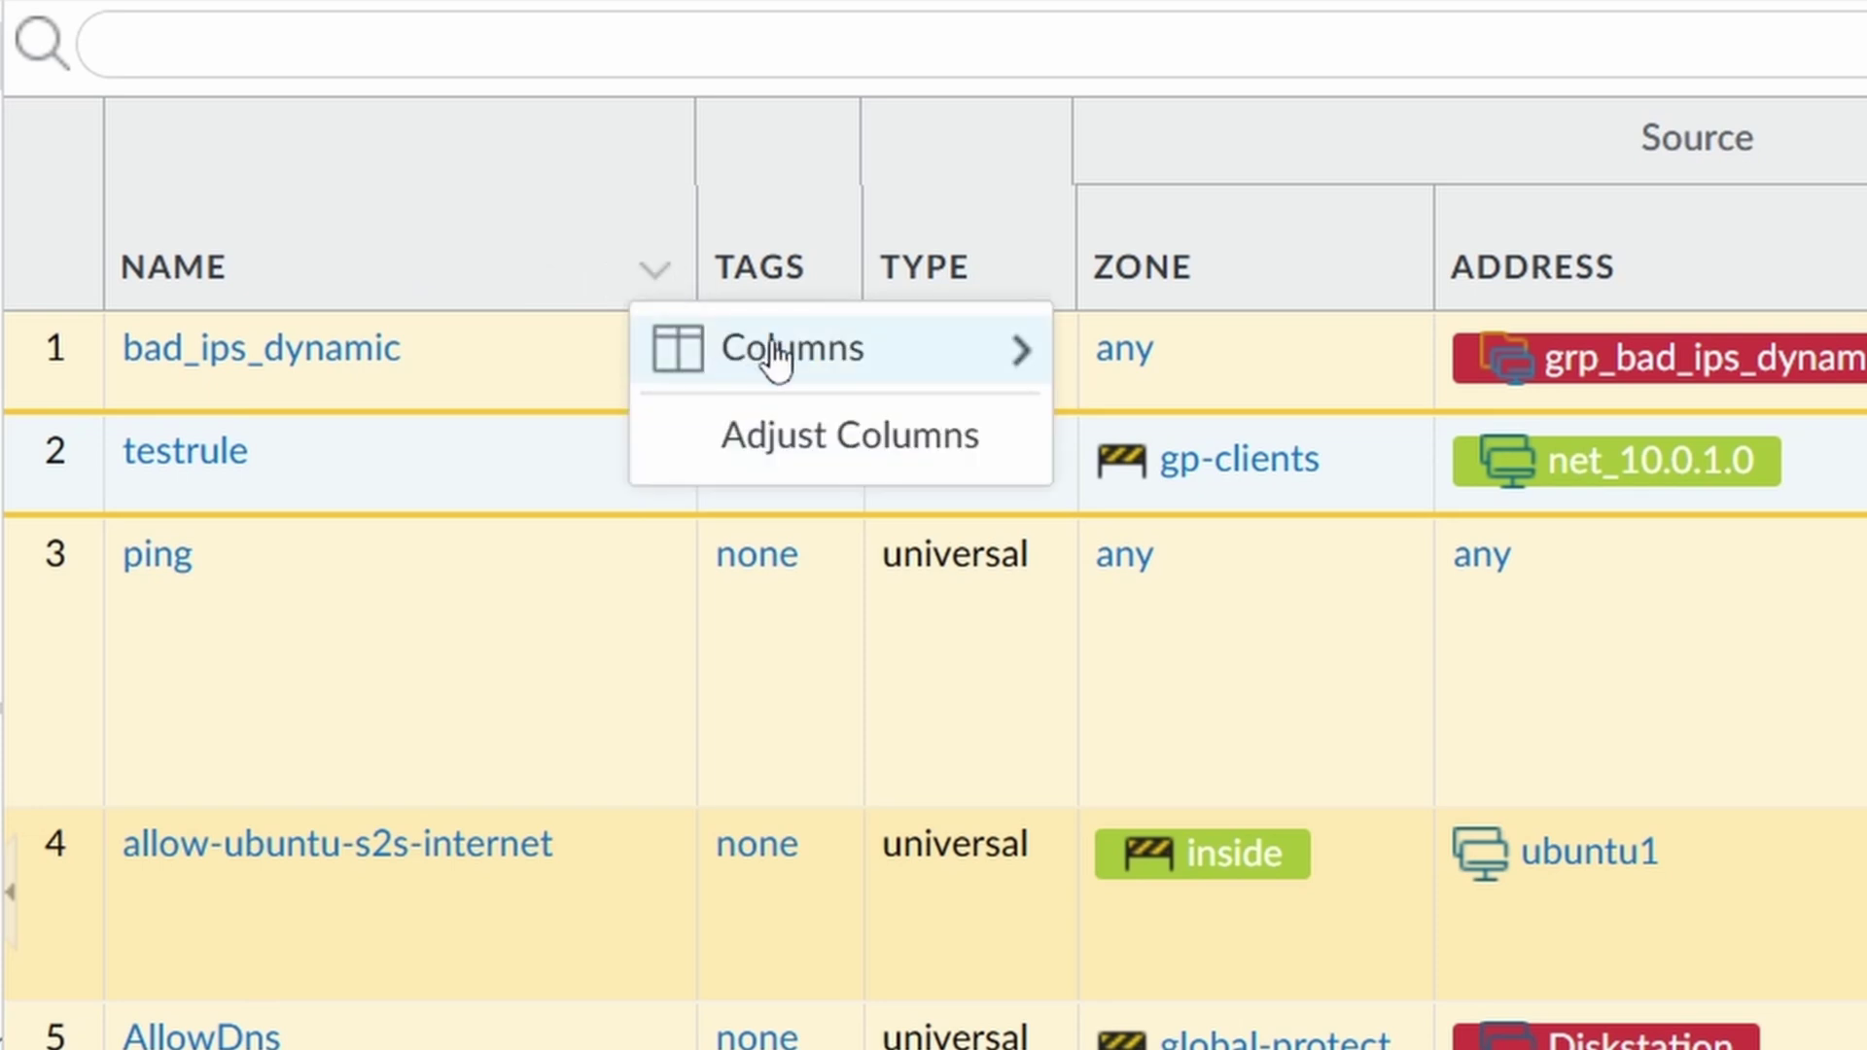
pyautogui.moveTo(813, 385)
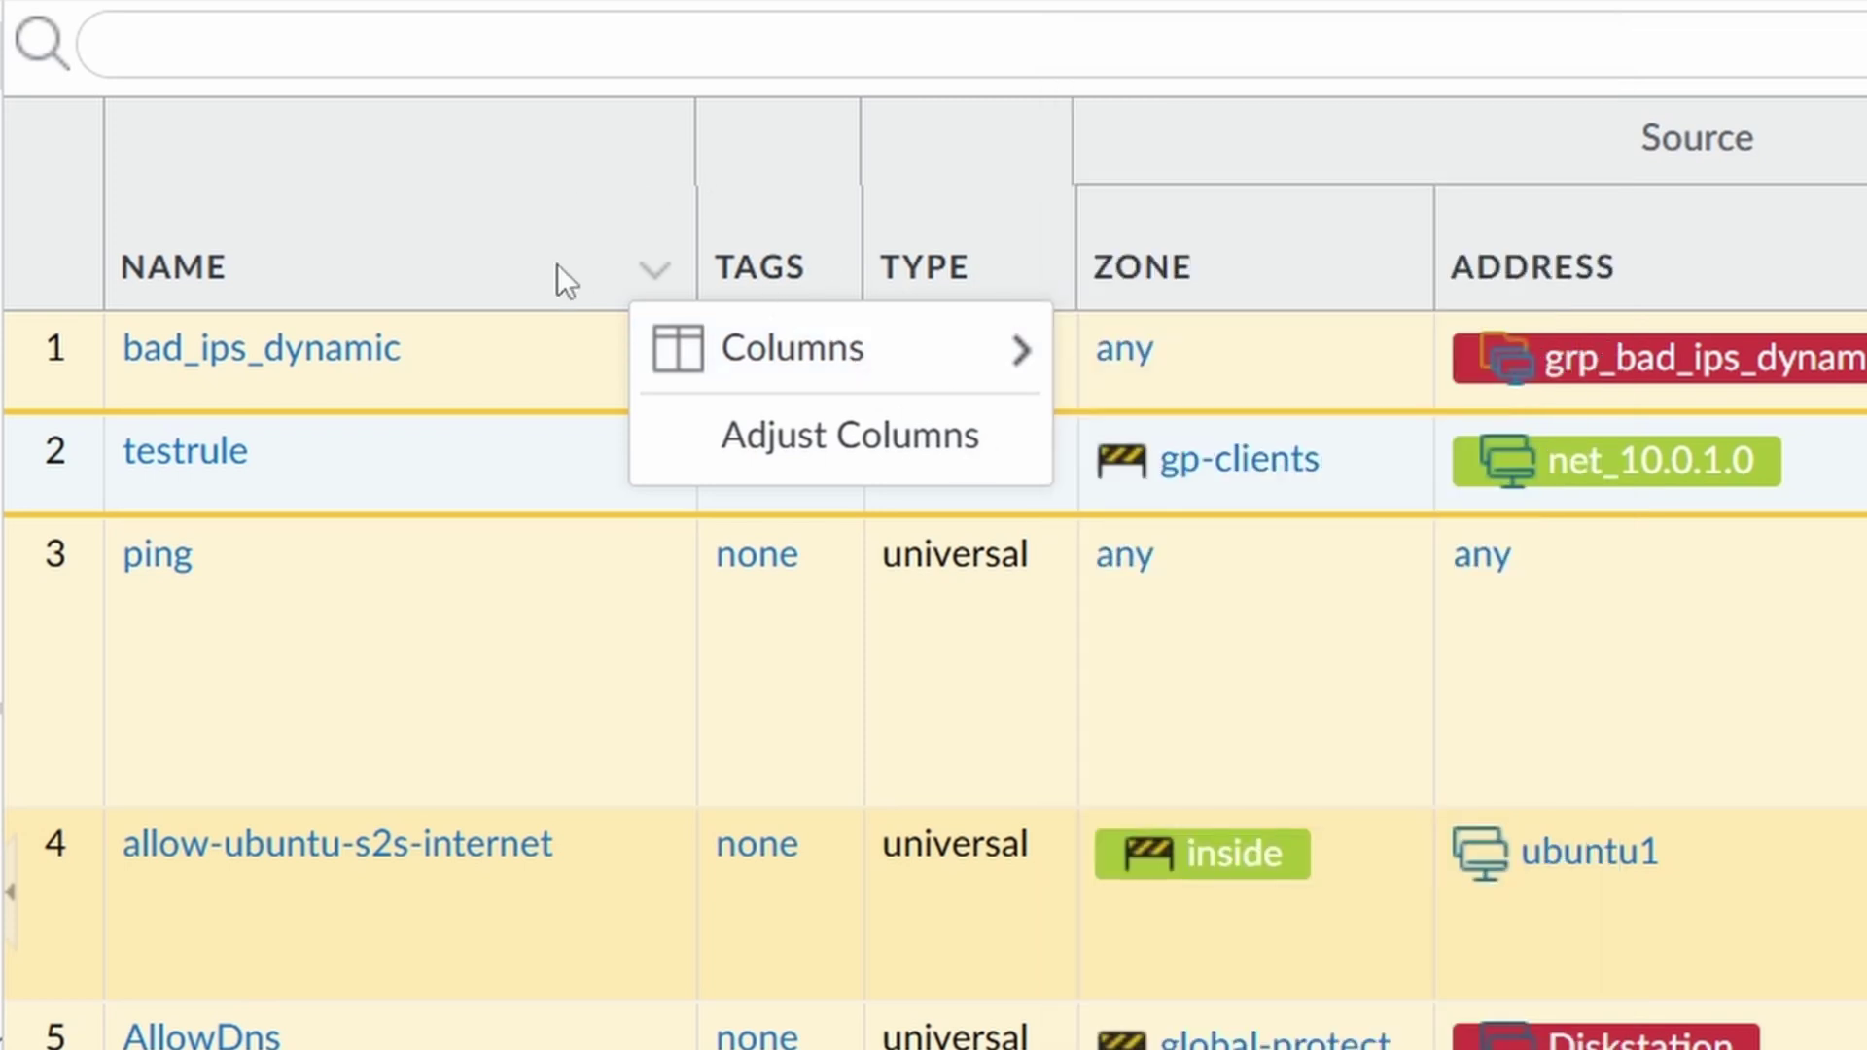
pyautogui.click(968, 374)
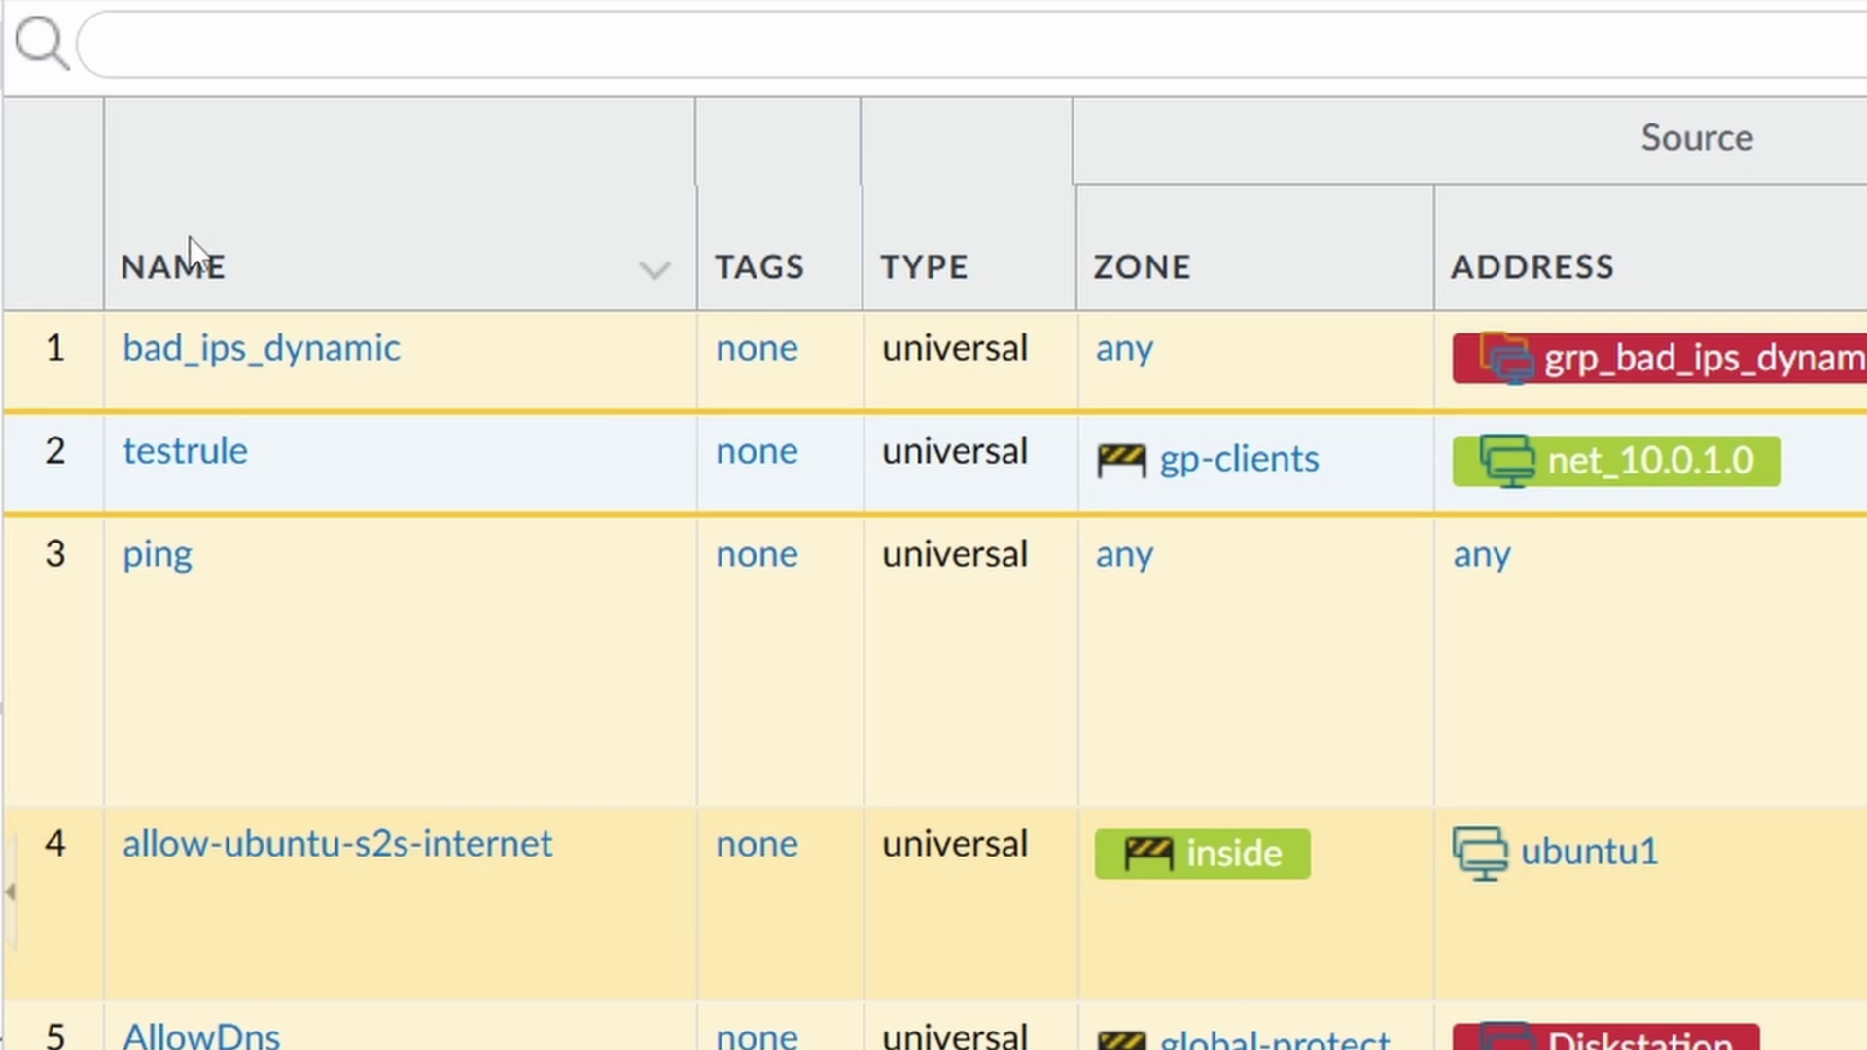
# Hide the Name column from the rule table, then show it again.
pyautogui.click(654, 272)
pyautogui.moveTo(754, 352)
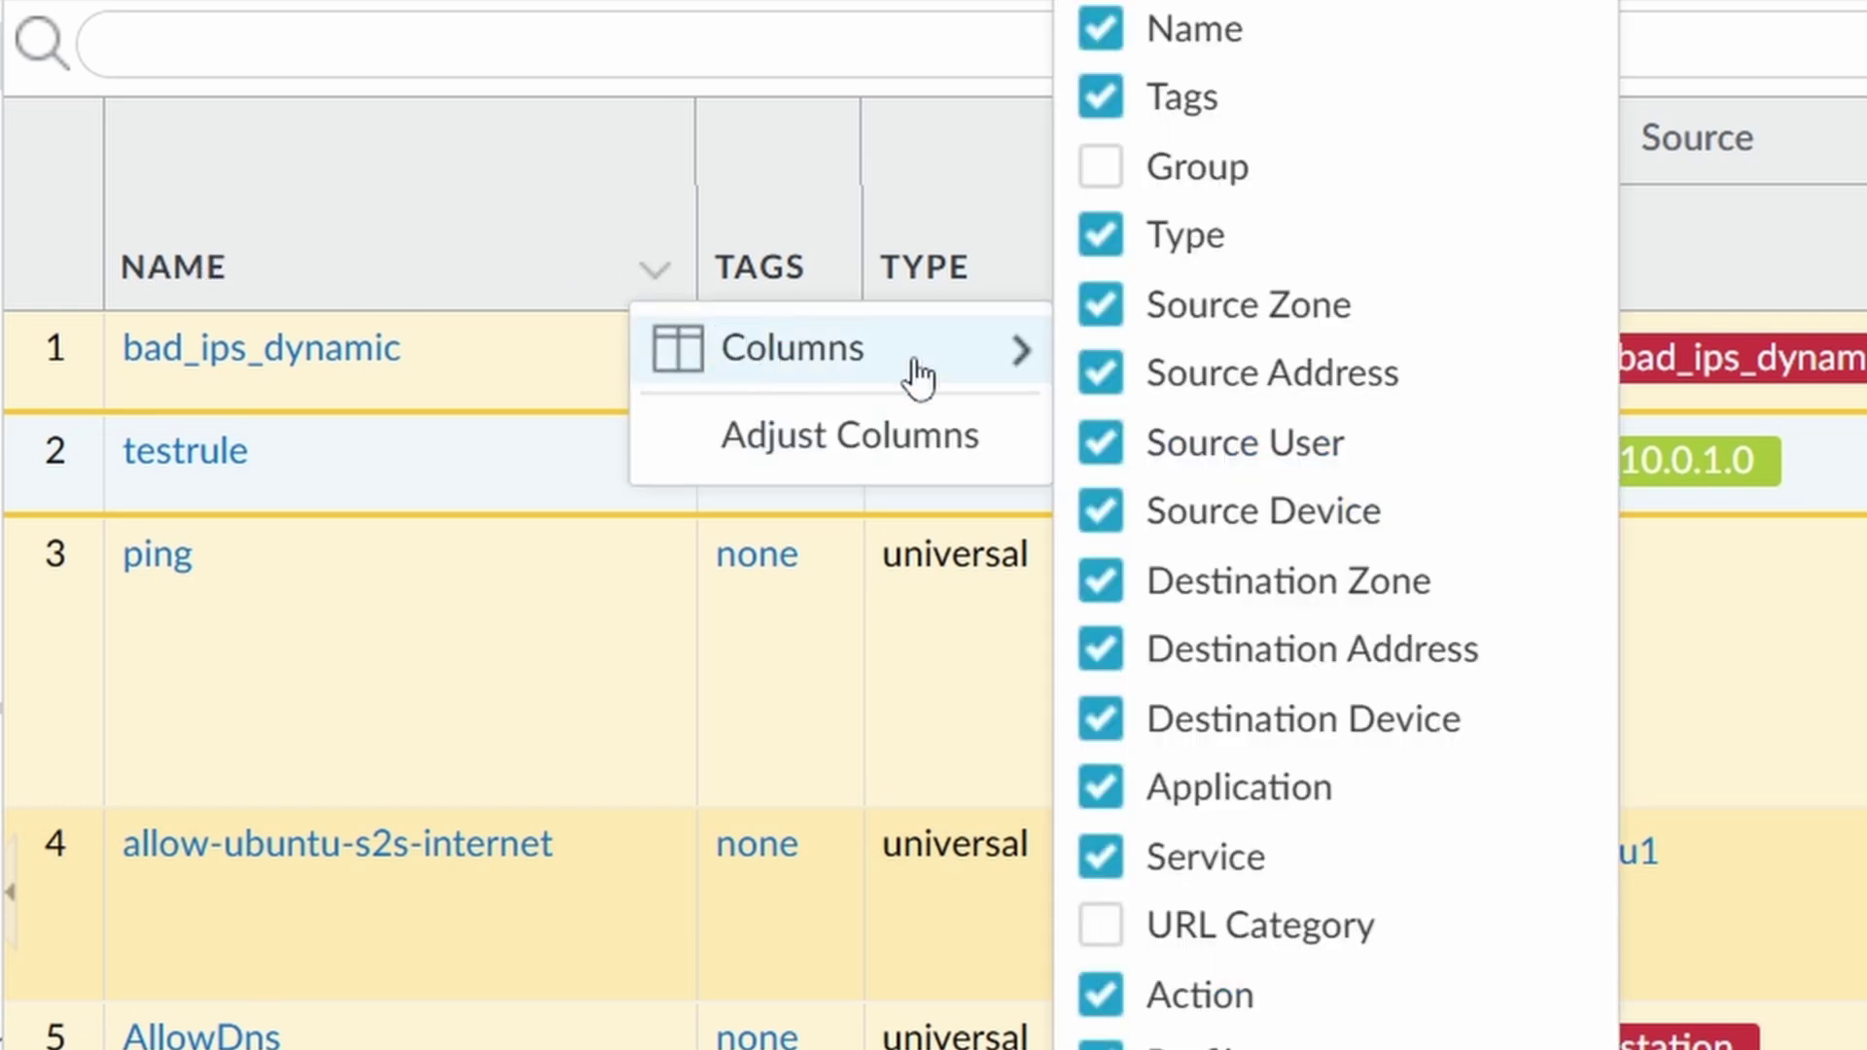
pyautogui.click(1181, 34)
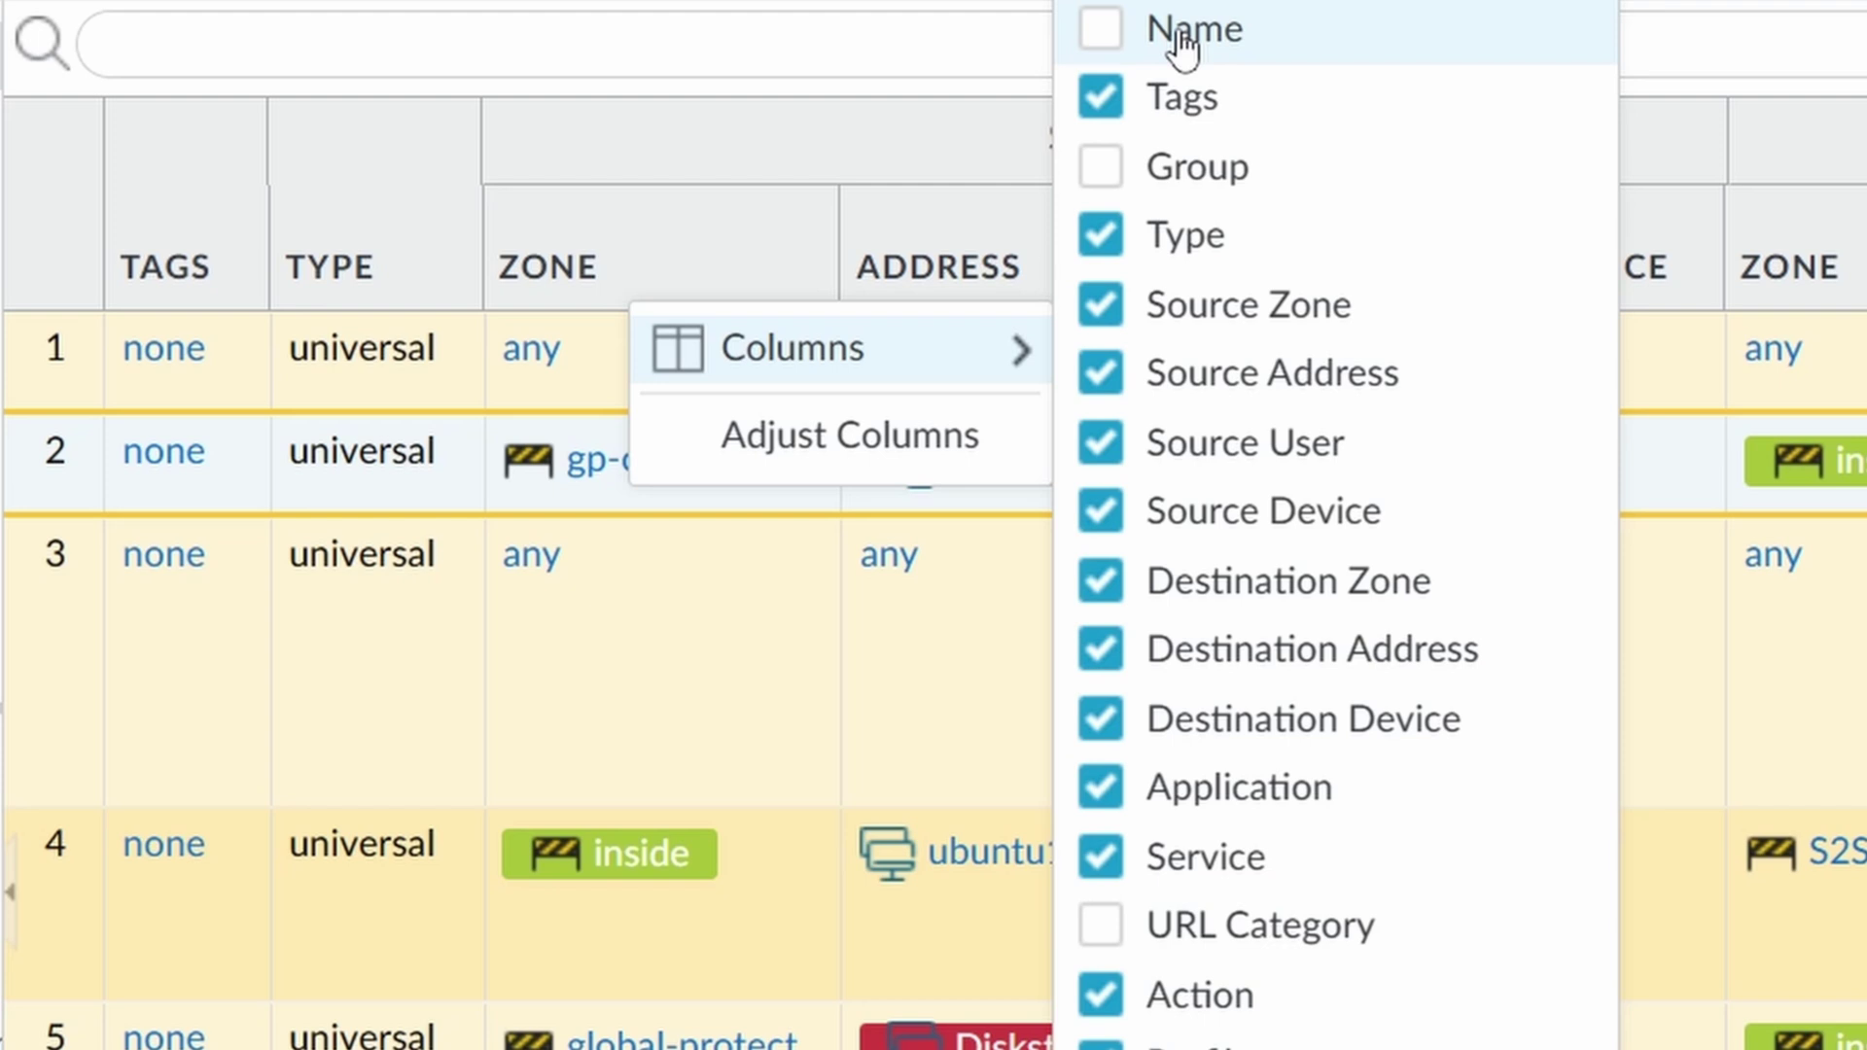
pyautogui.click(1182, 41)
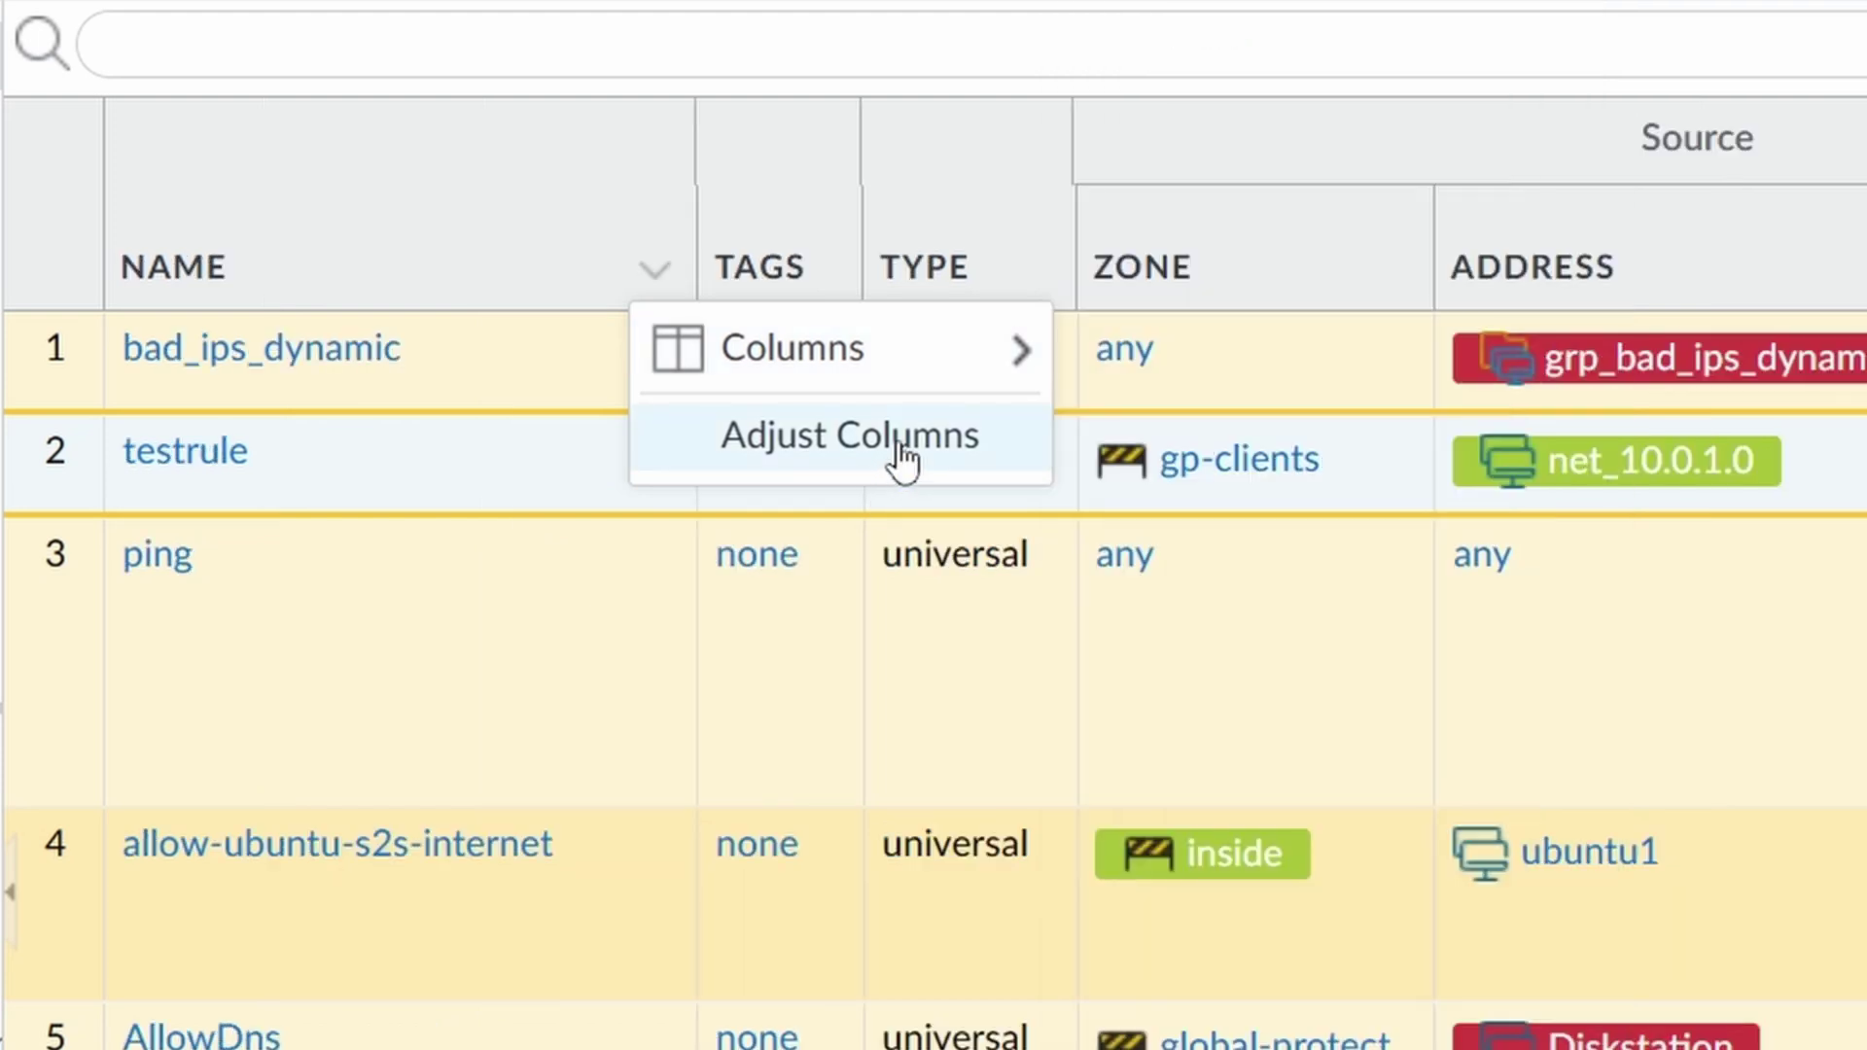
# Narrow the Name column by dragging its border, then auto-fit every column with Adjust Columns.
pyautogui.click(833, 696)
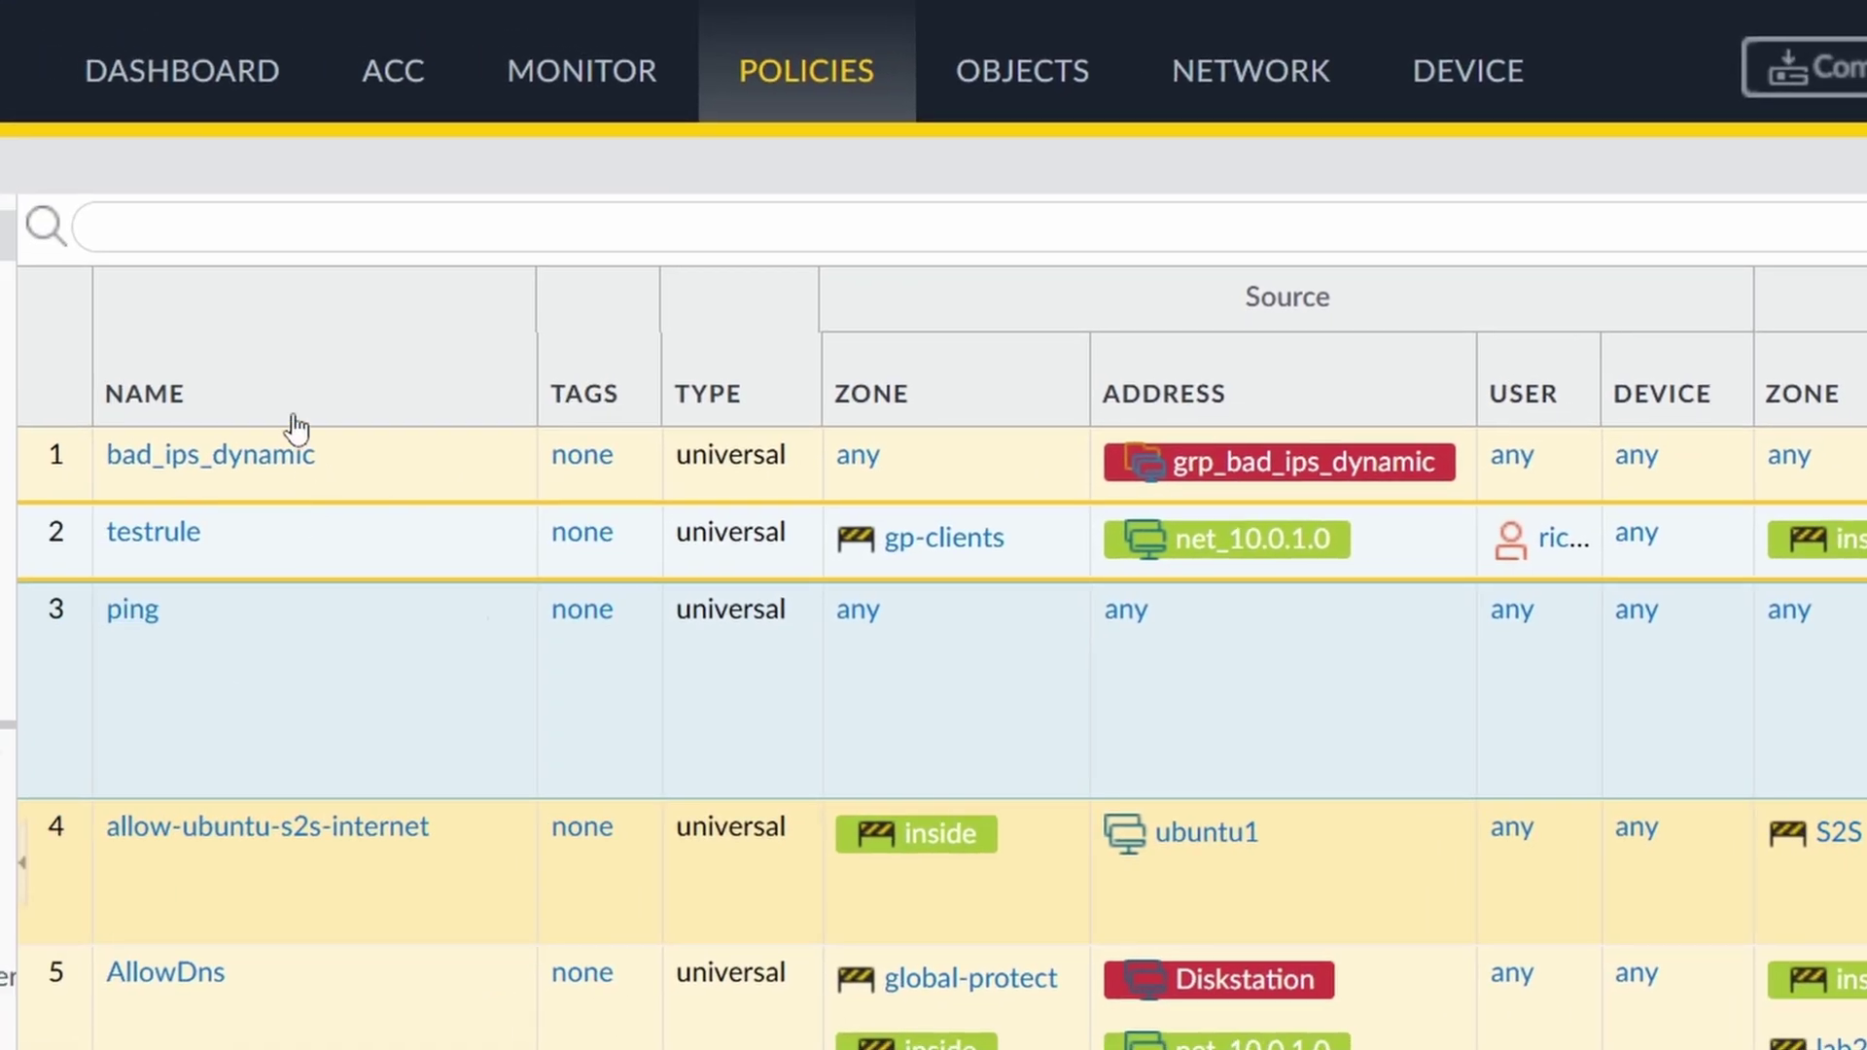
pyautogui.moveTo(538, 388); pyautogui.dragTo(288, 388)
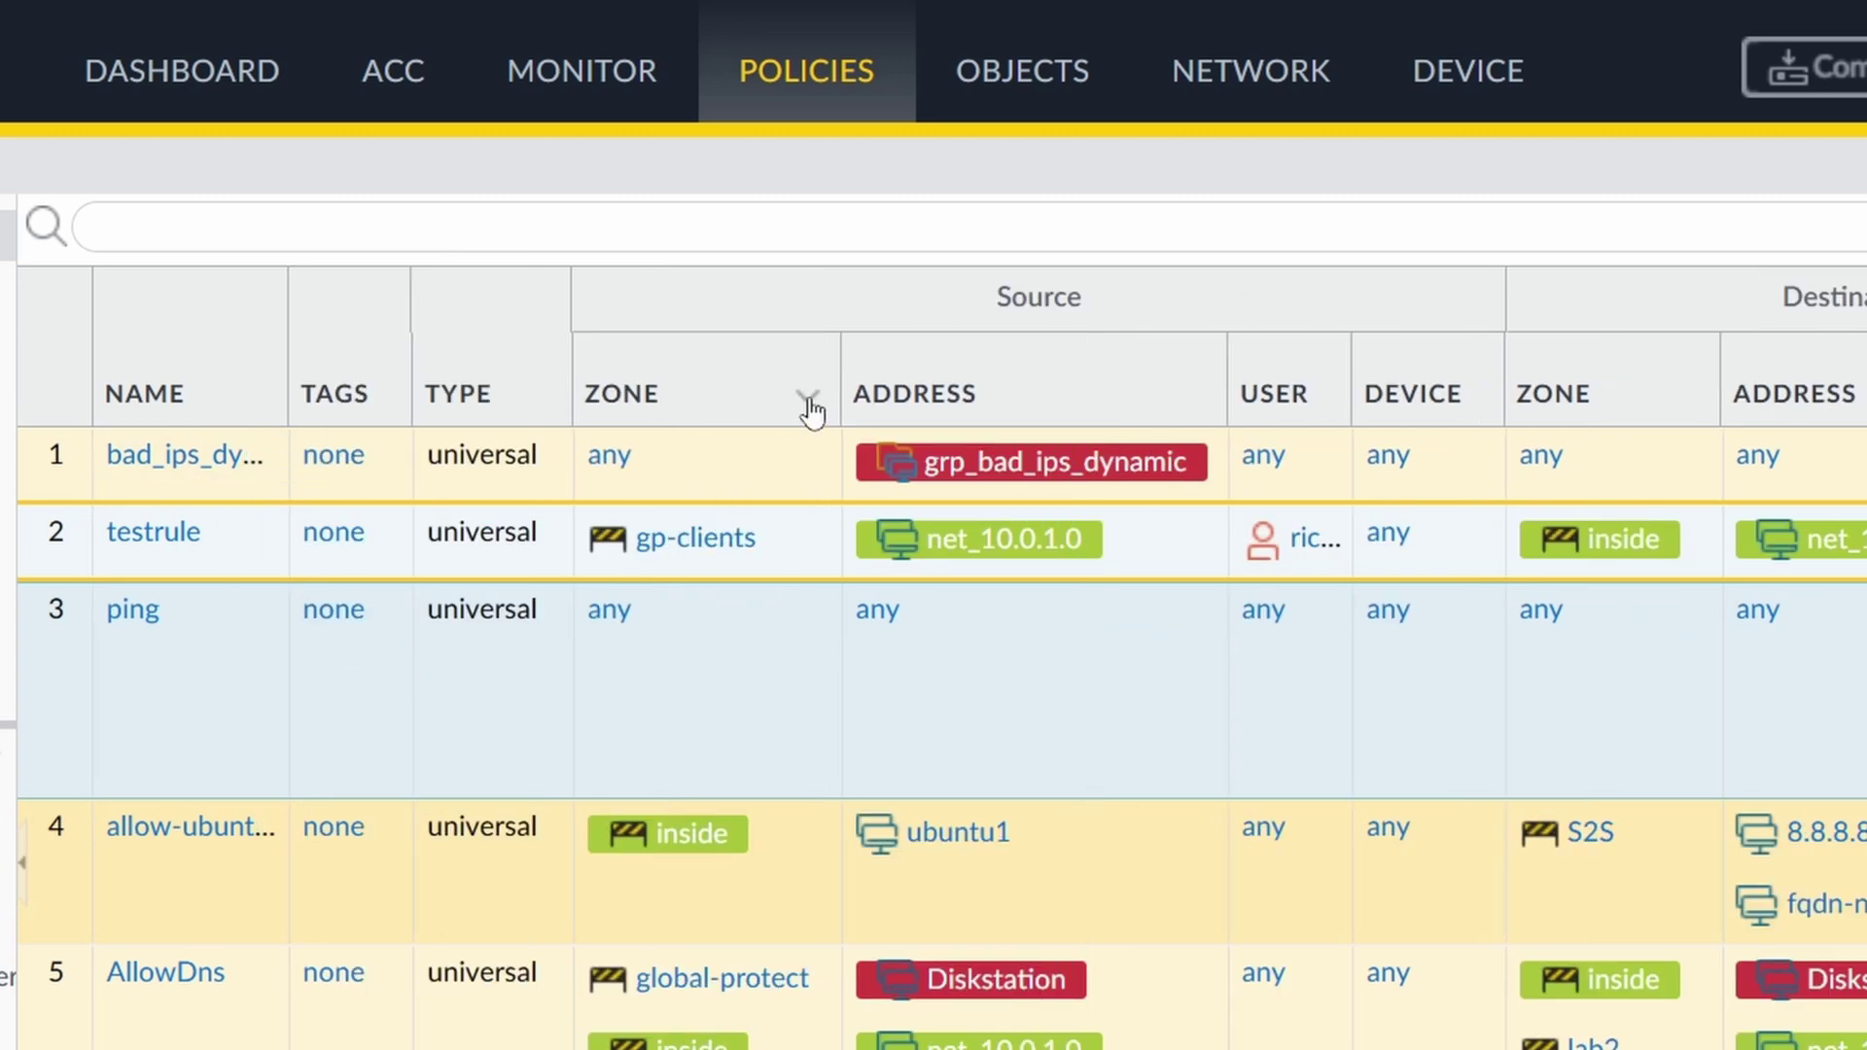
pyautogui.click(807, 397)
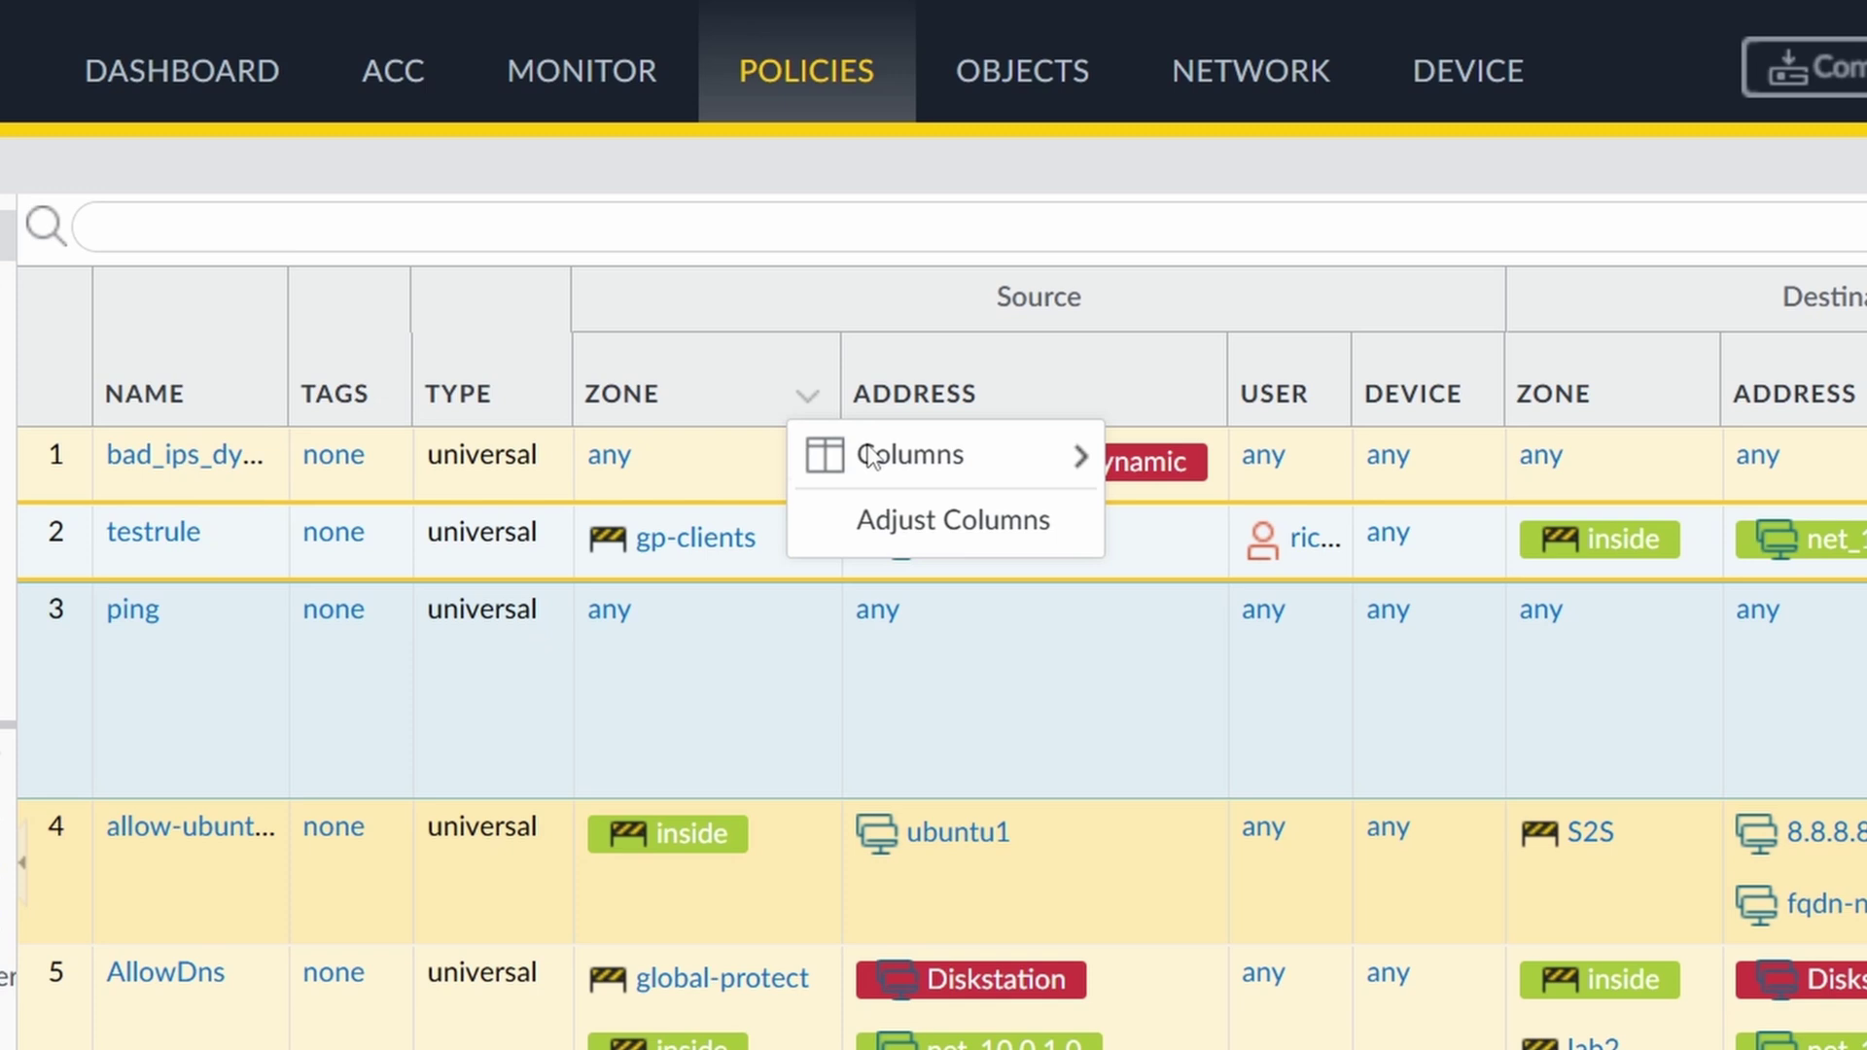
pyautogui.click(1065, 533)
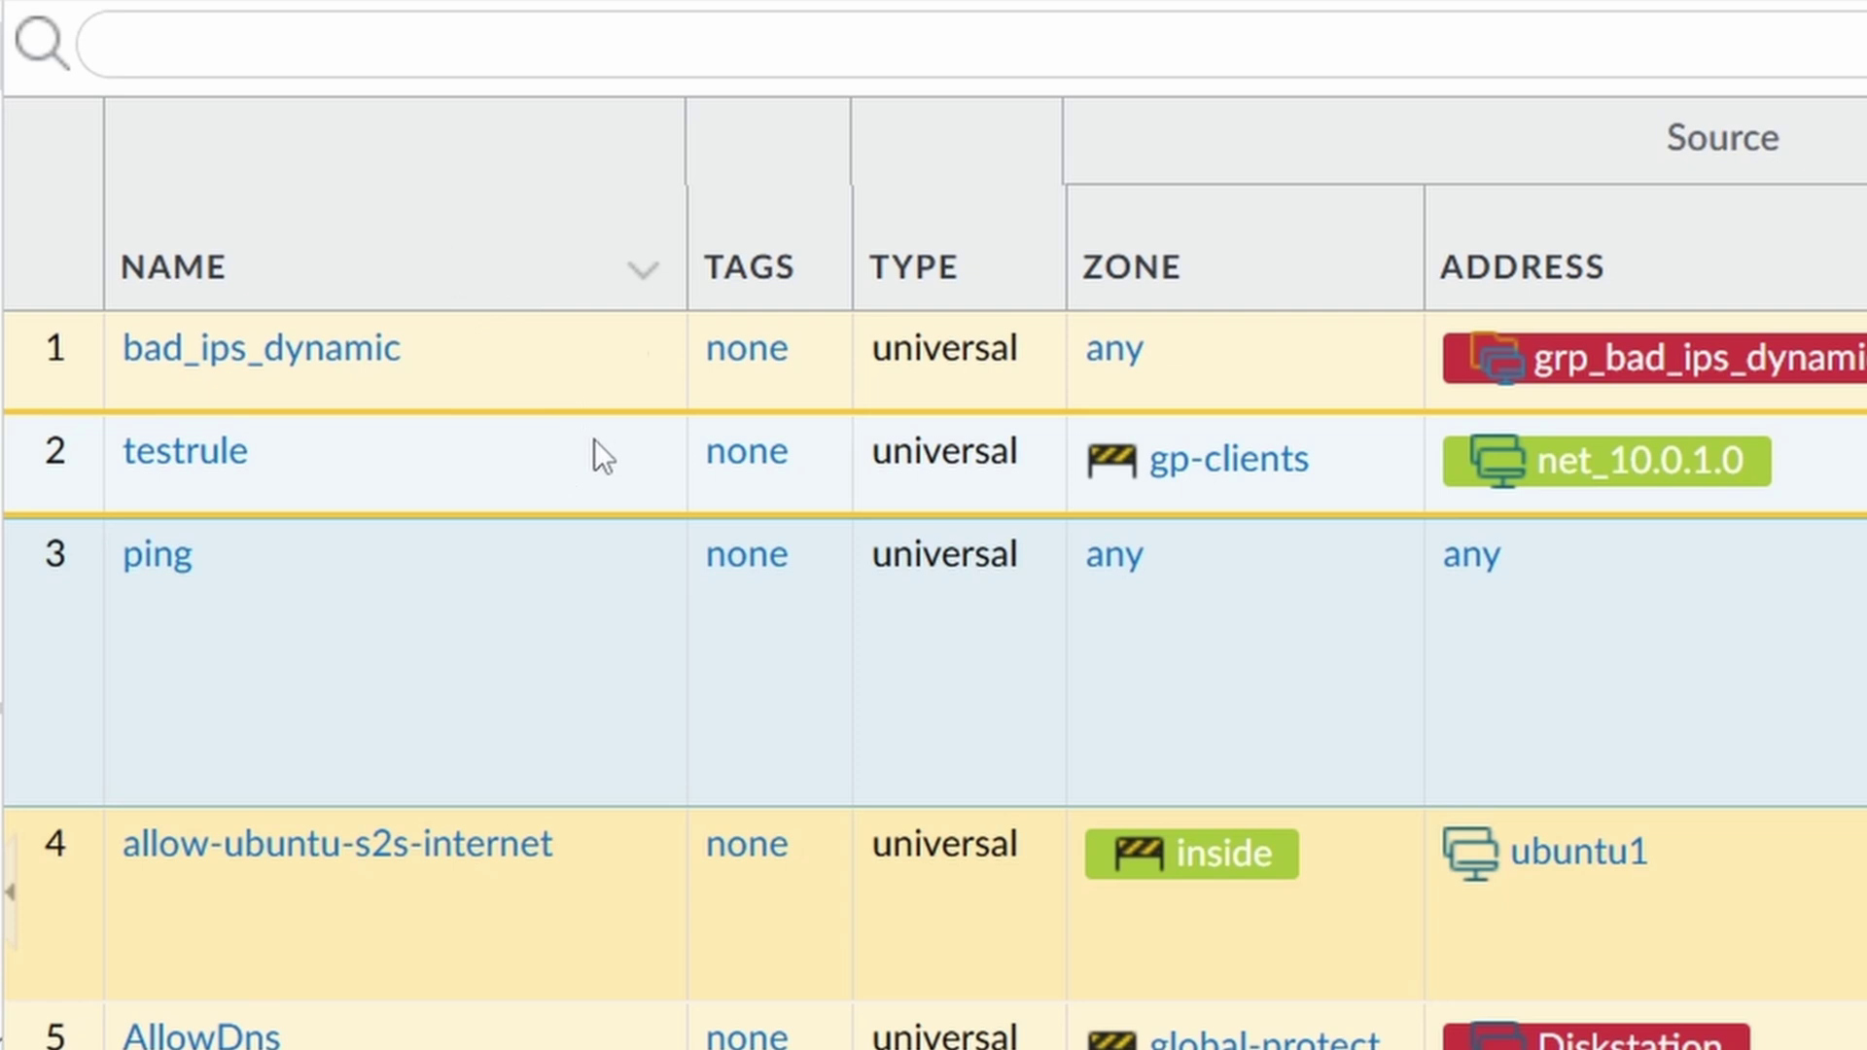
pyautogui.moveTo(458, 487)
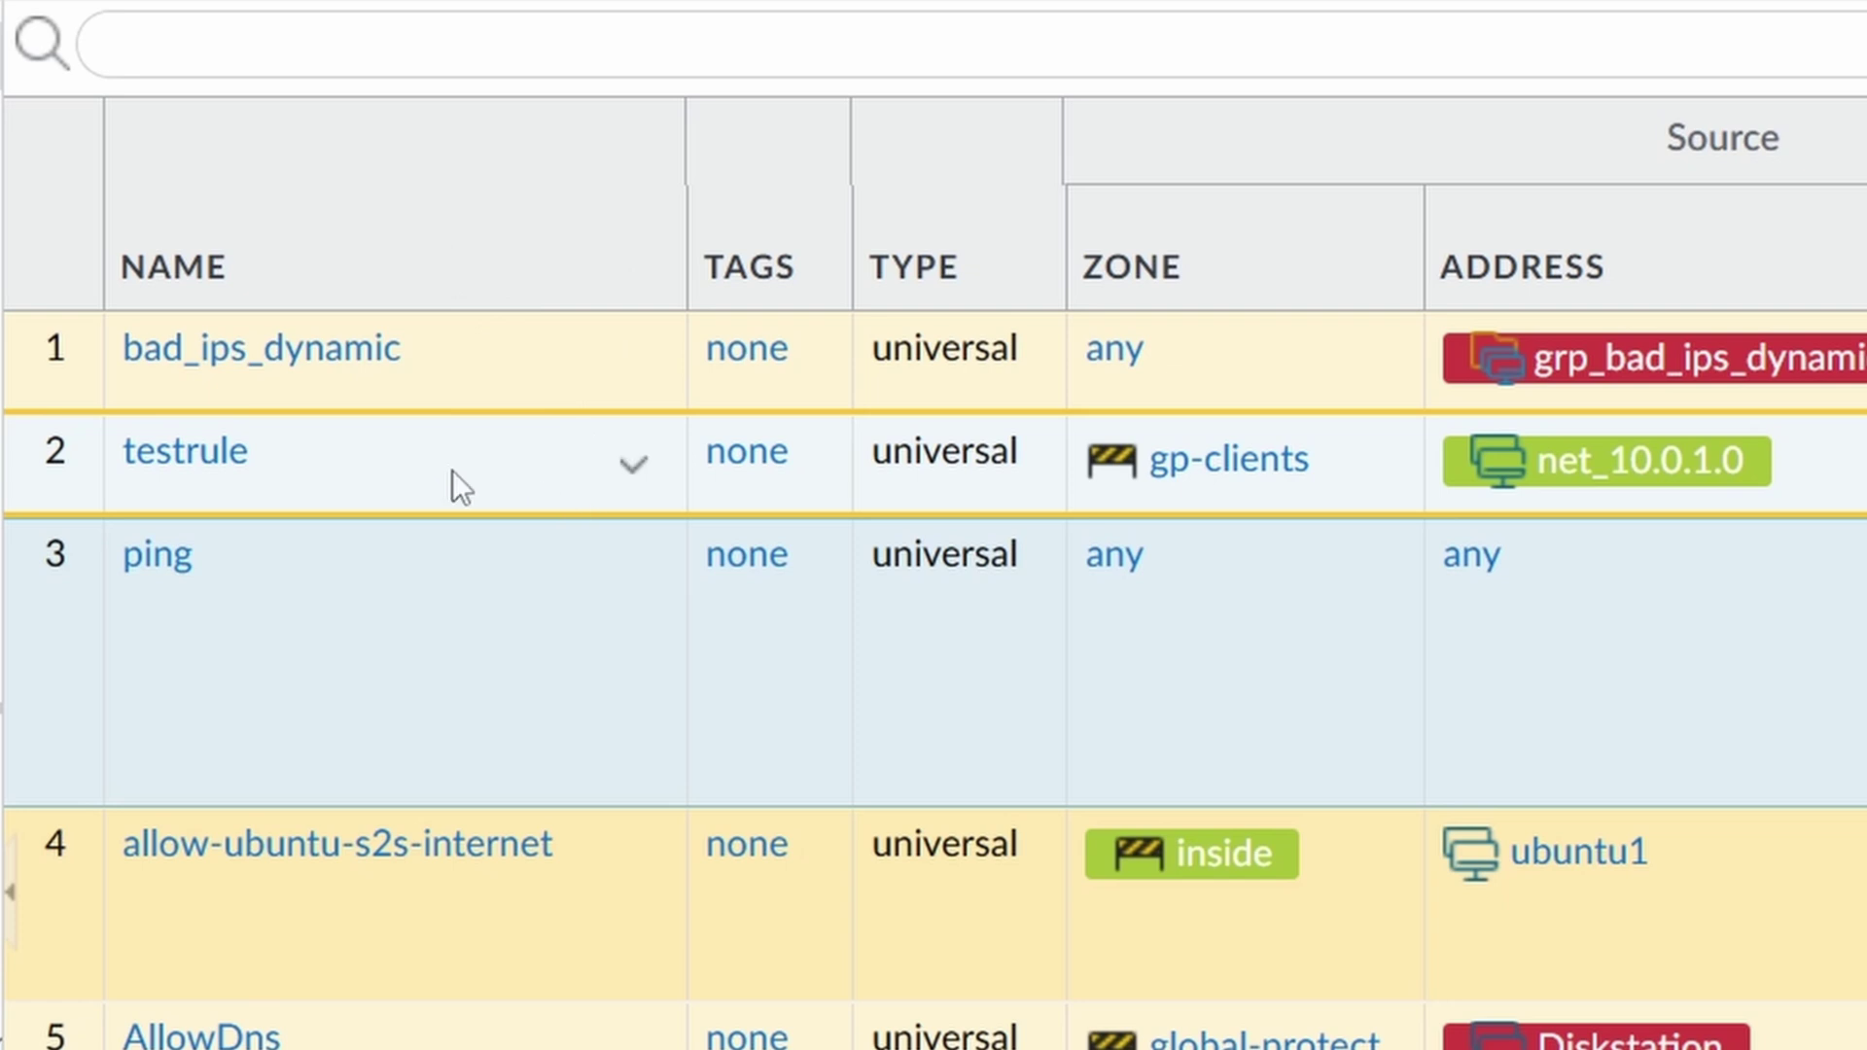
pyautogui.click(632, 476)
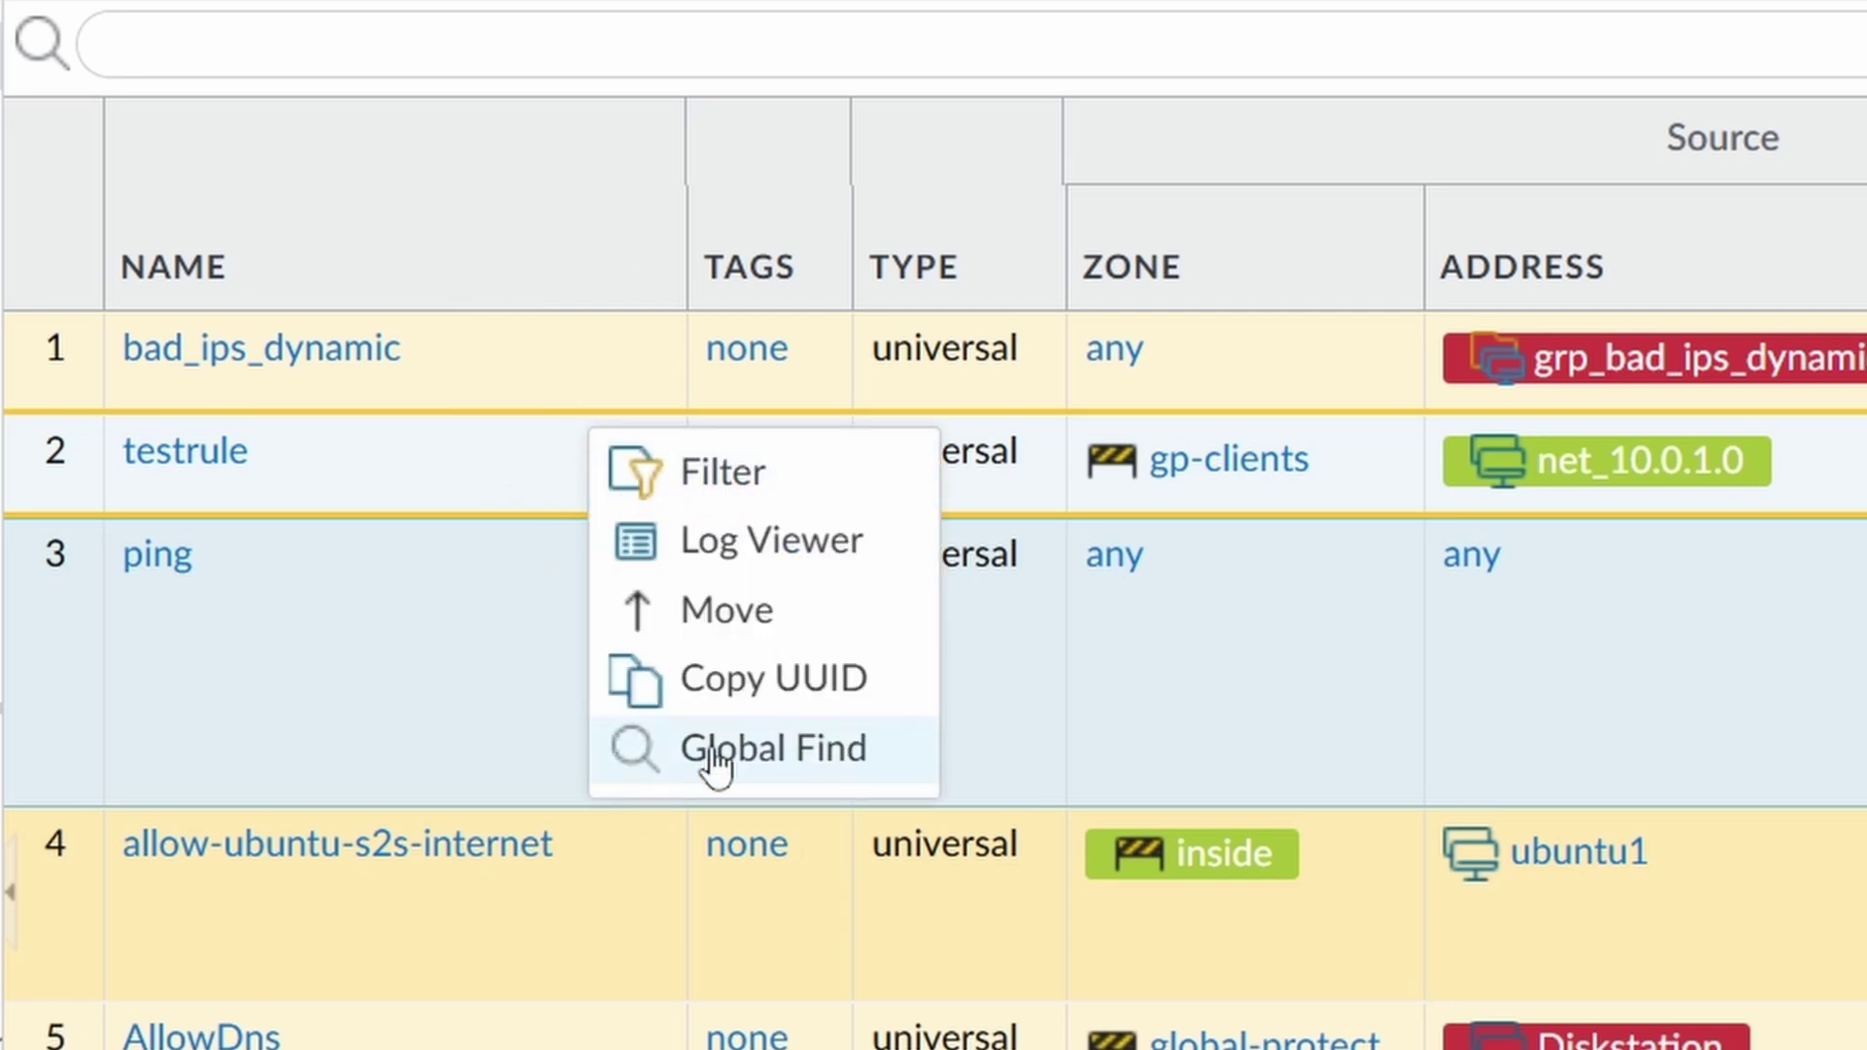
pyautogui.click(1574, 685)
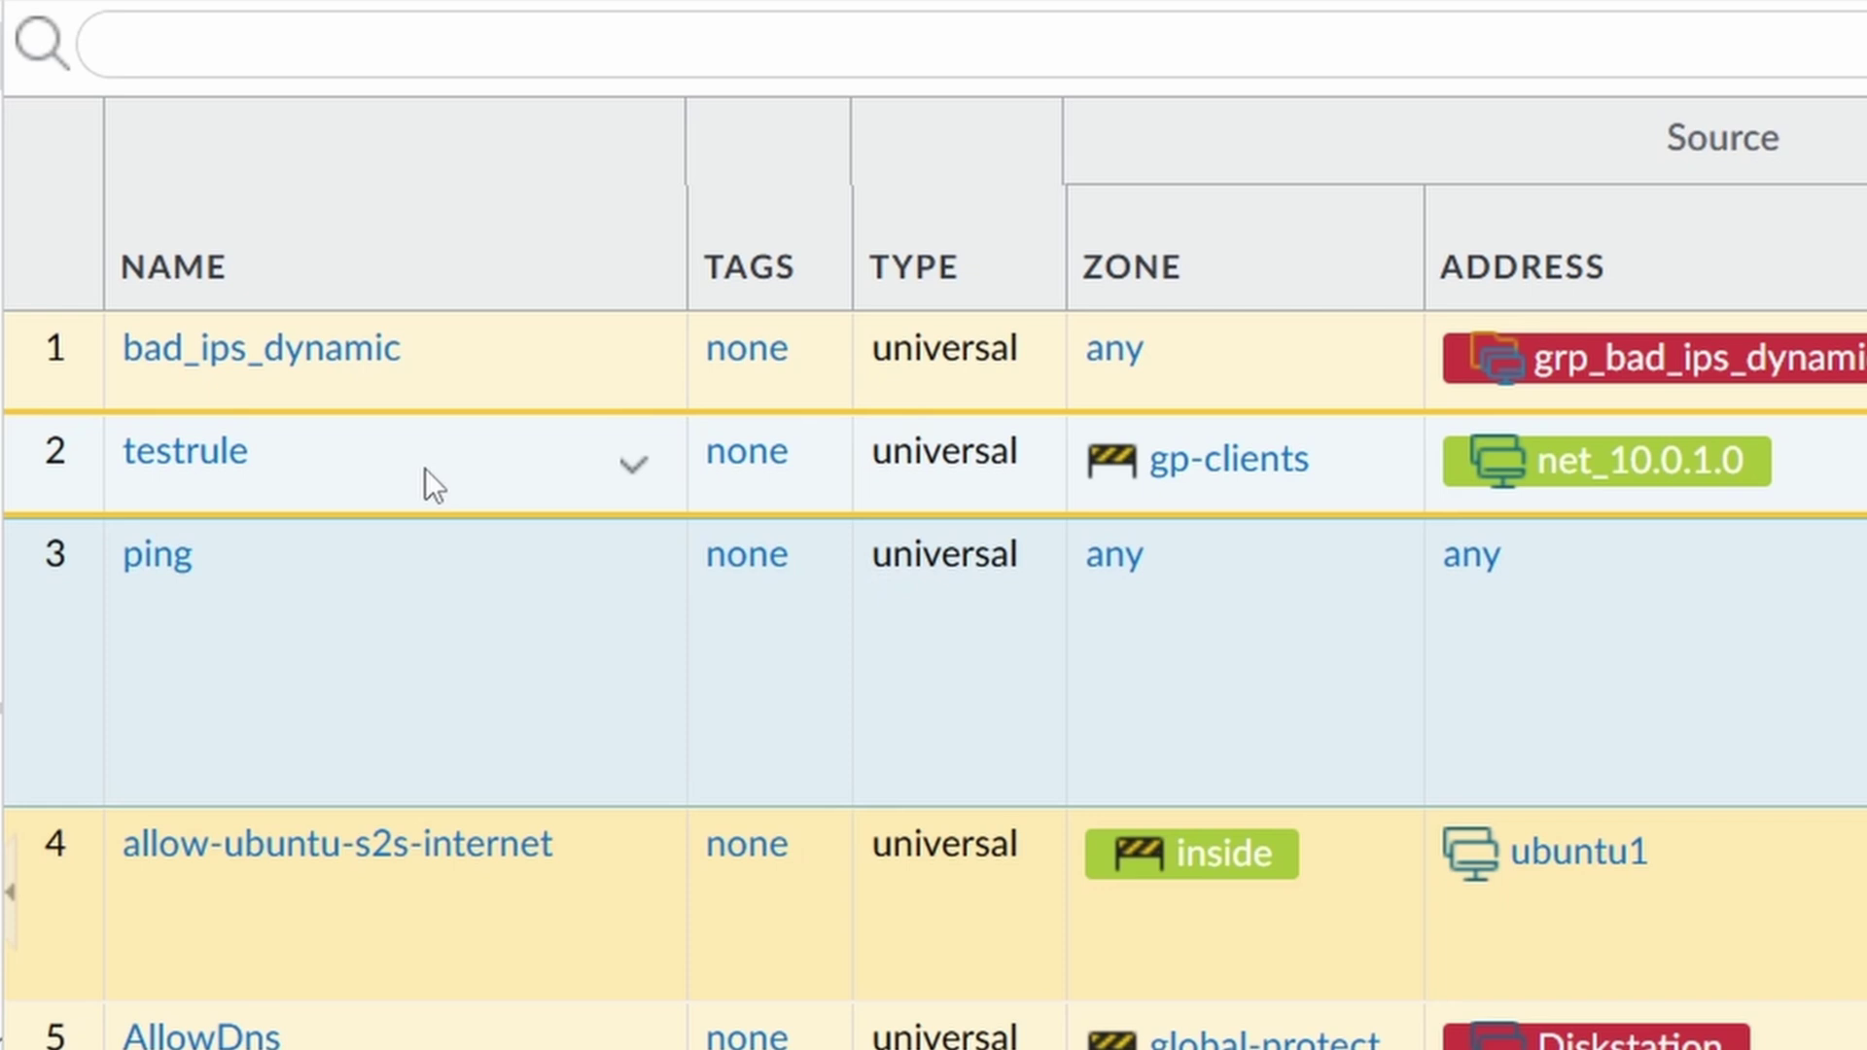
pyautogui.click(632, 463)
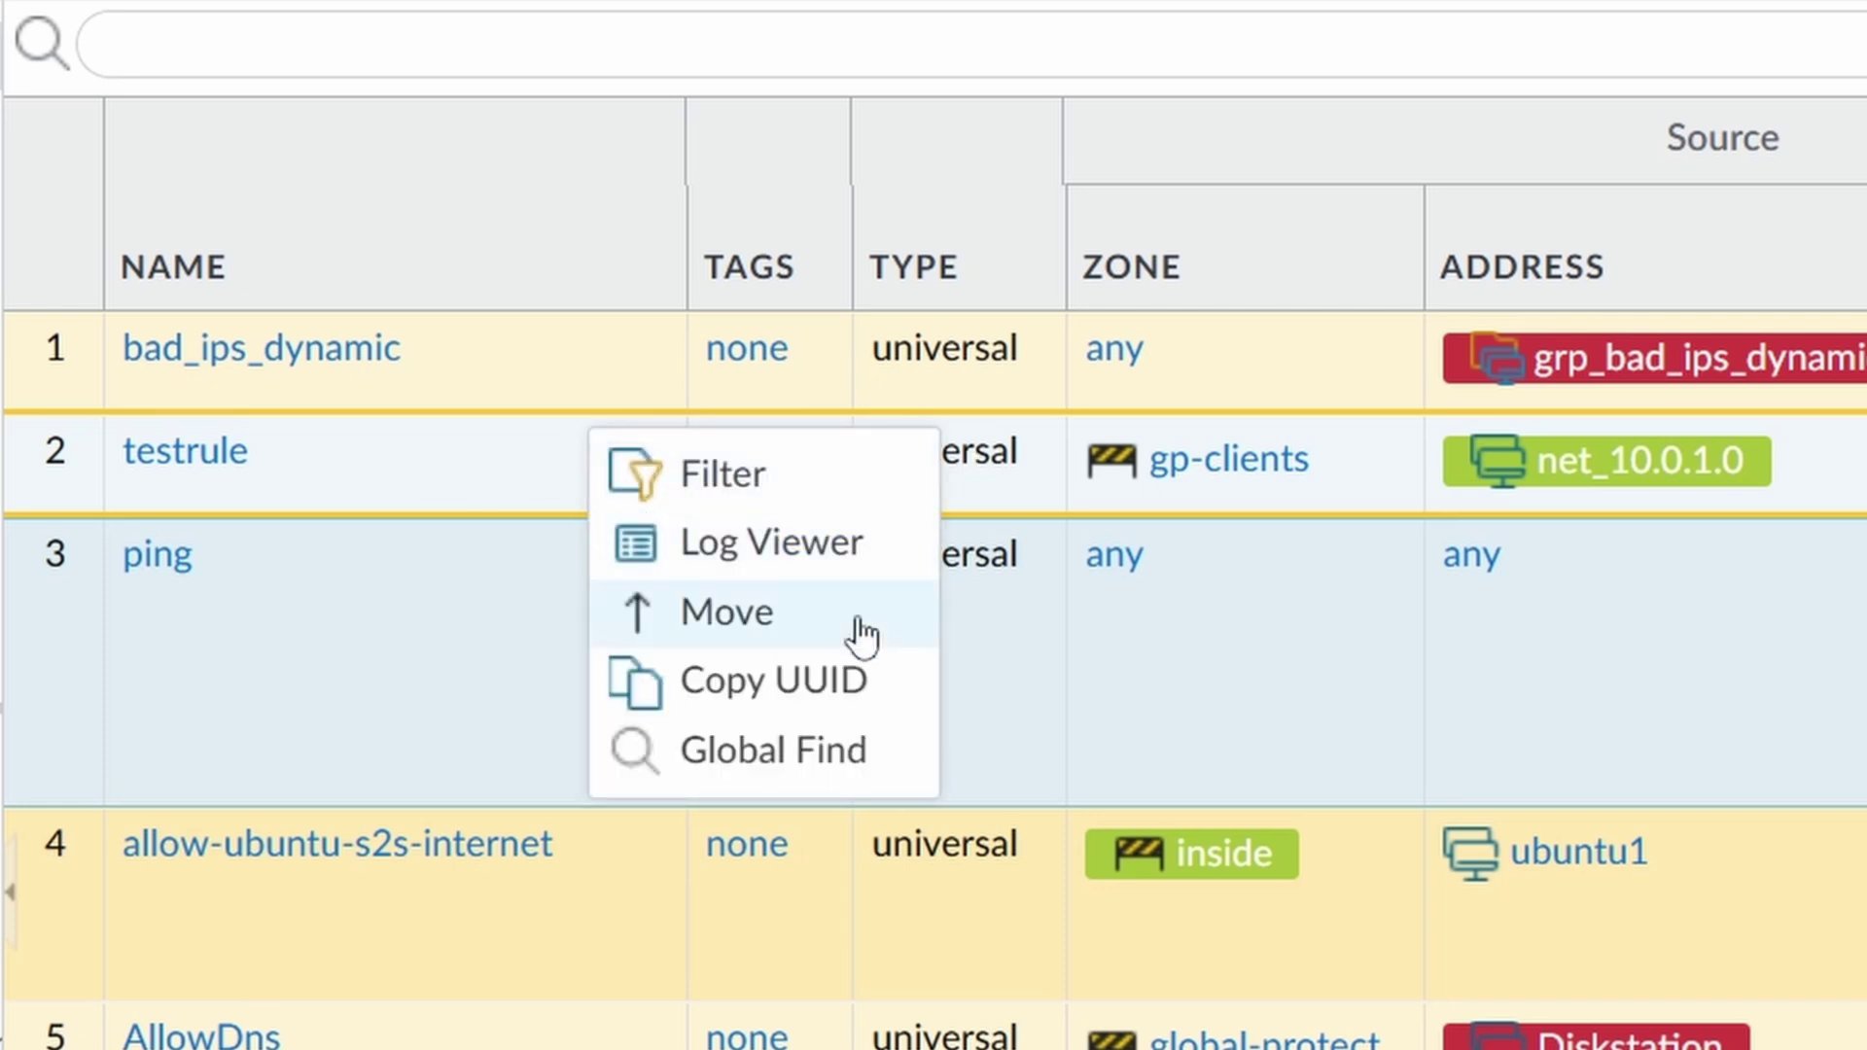
pyautogui.hscroll(10, 1453, 470)
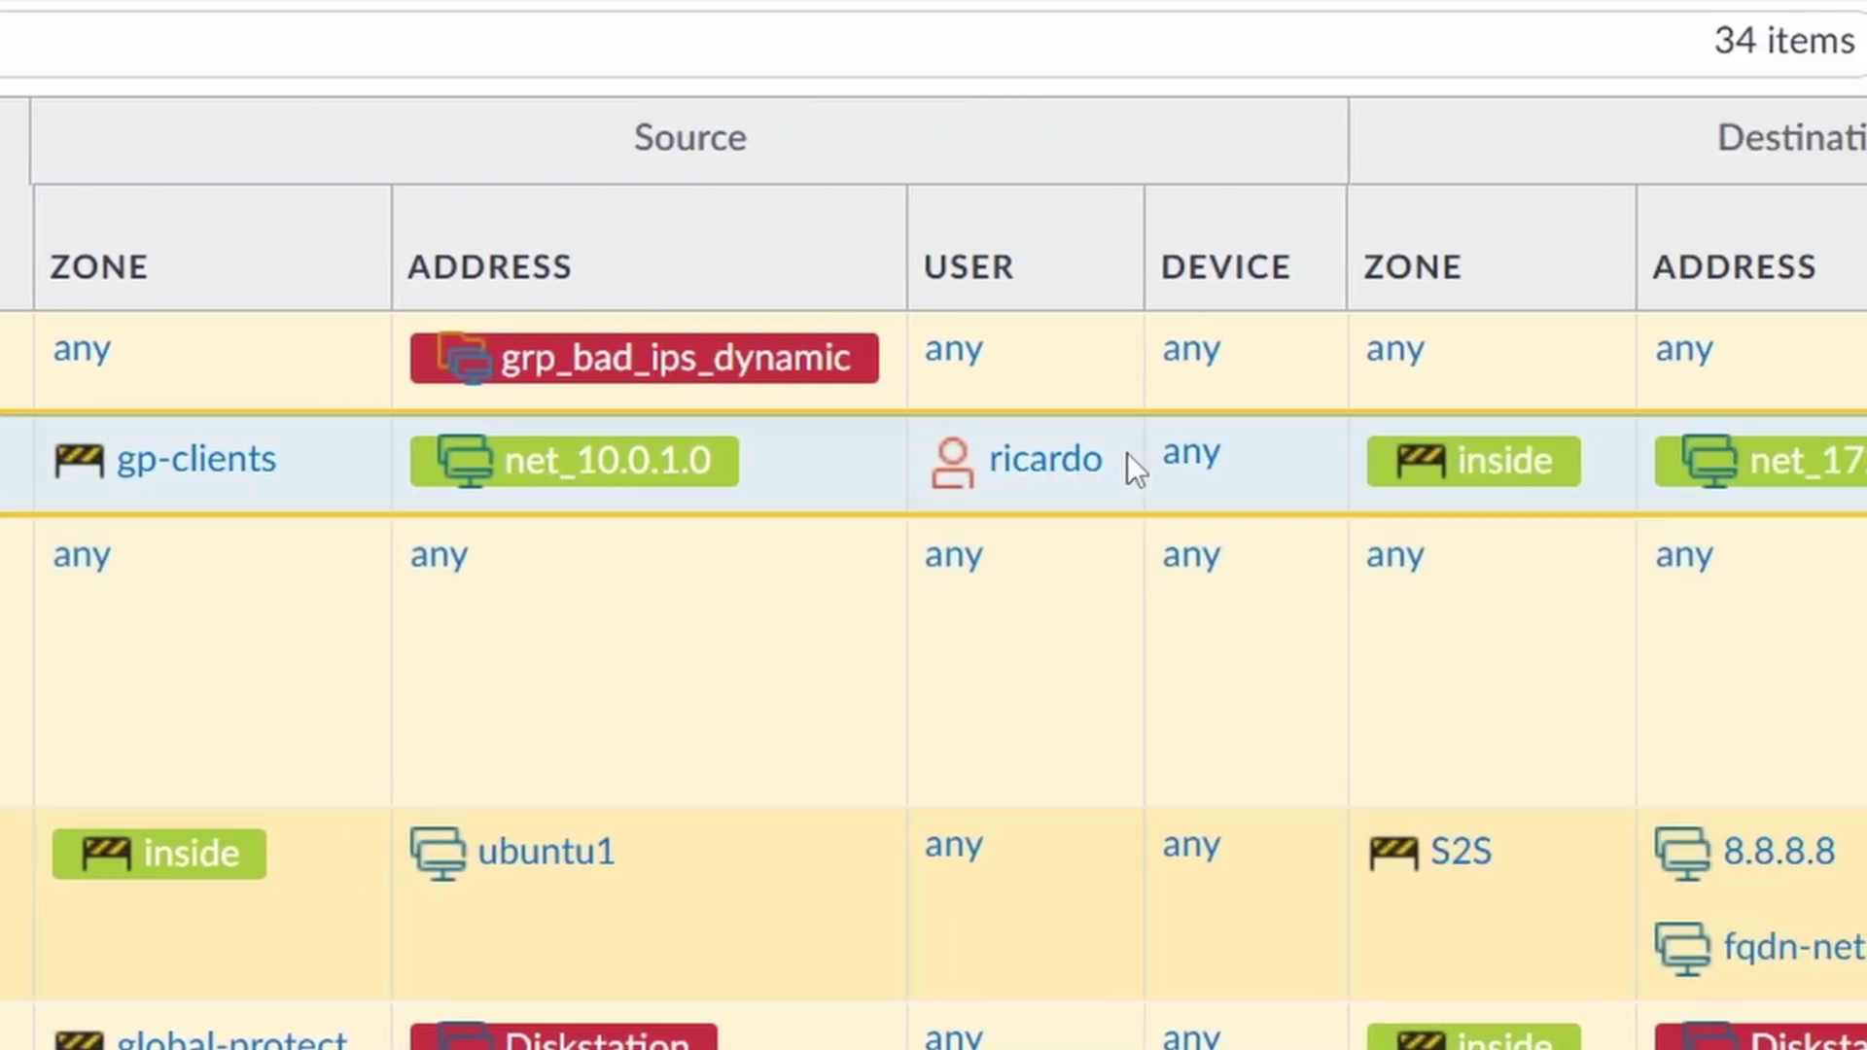
pyautogui.click(1094, 483)
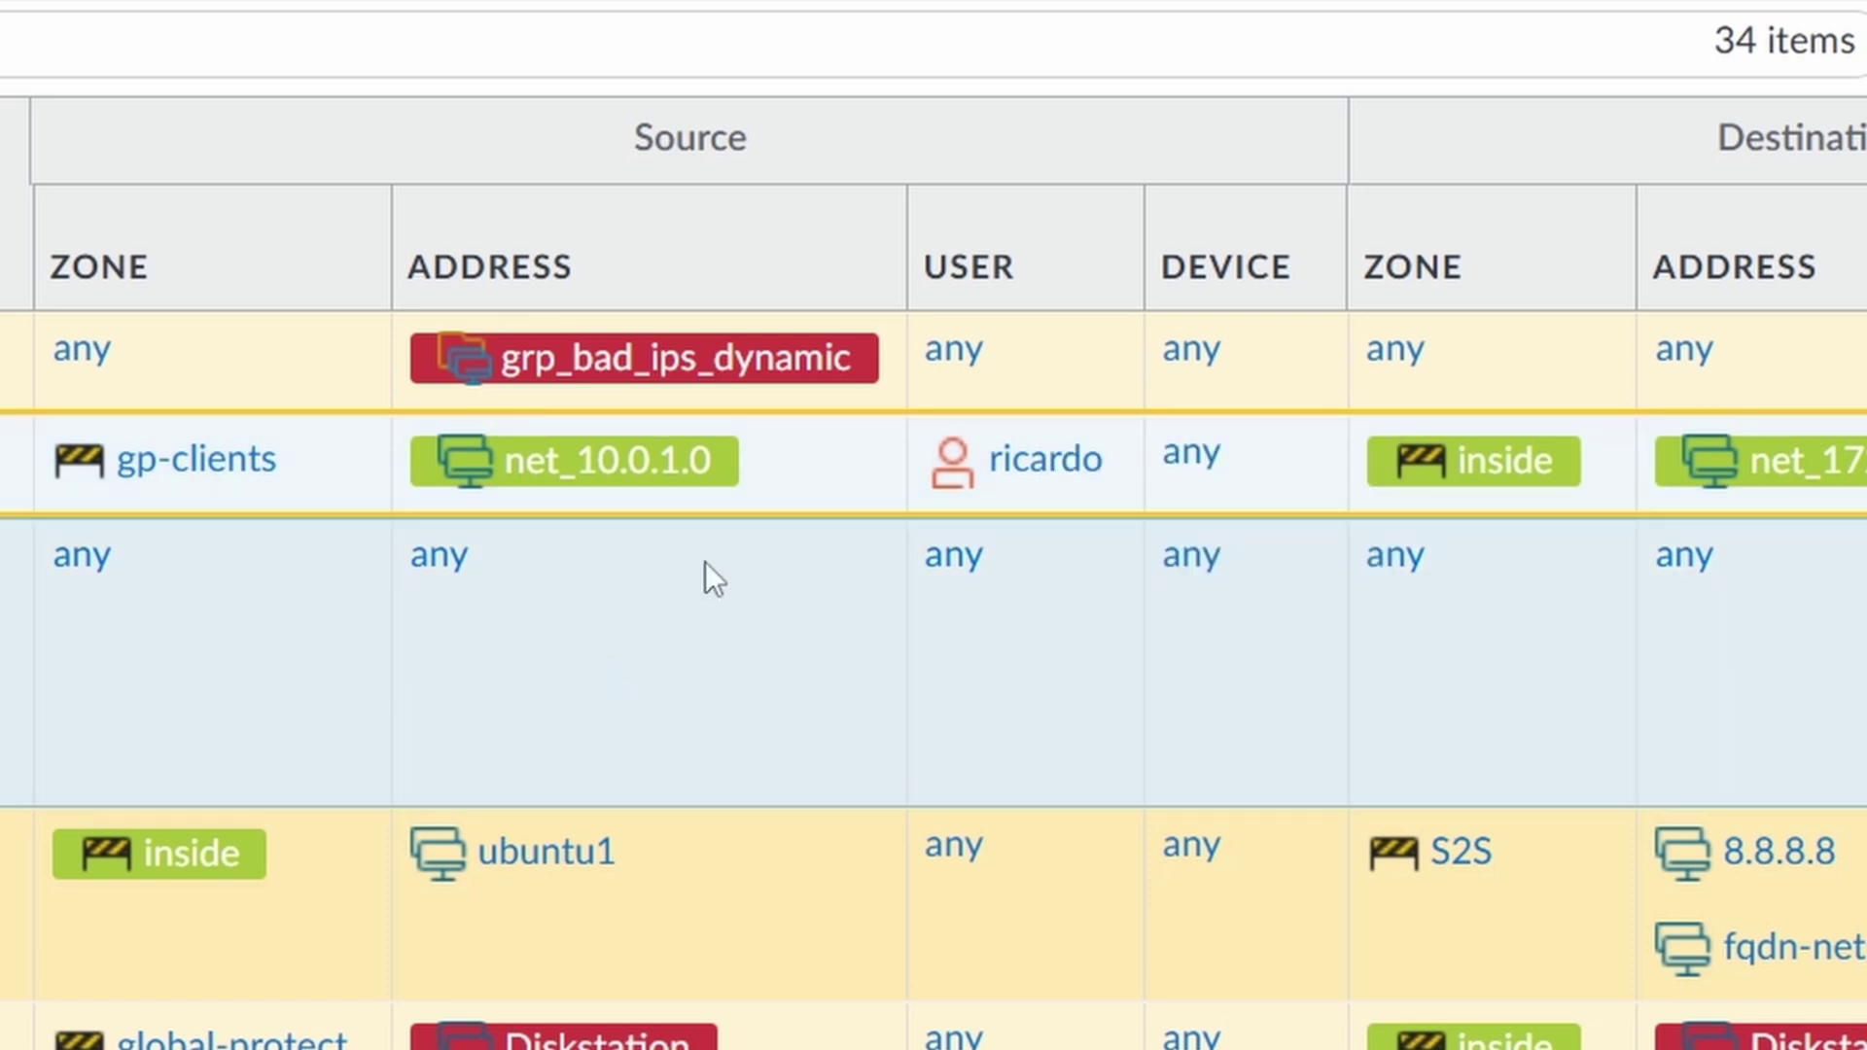
pyautogui.click(854, 477)
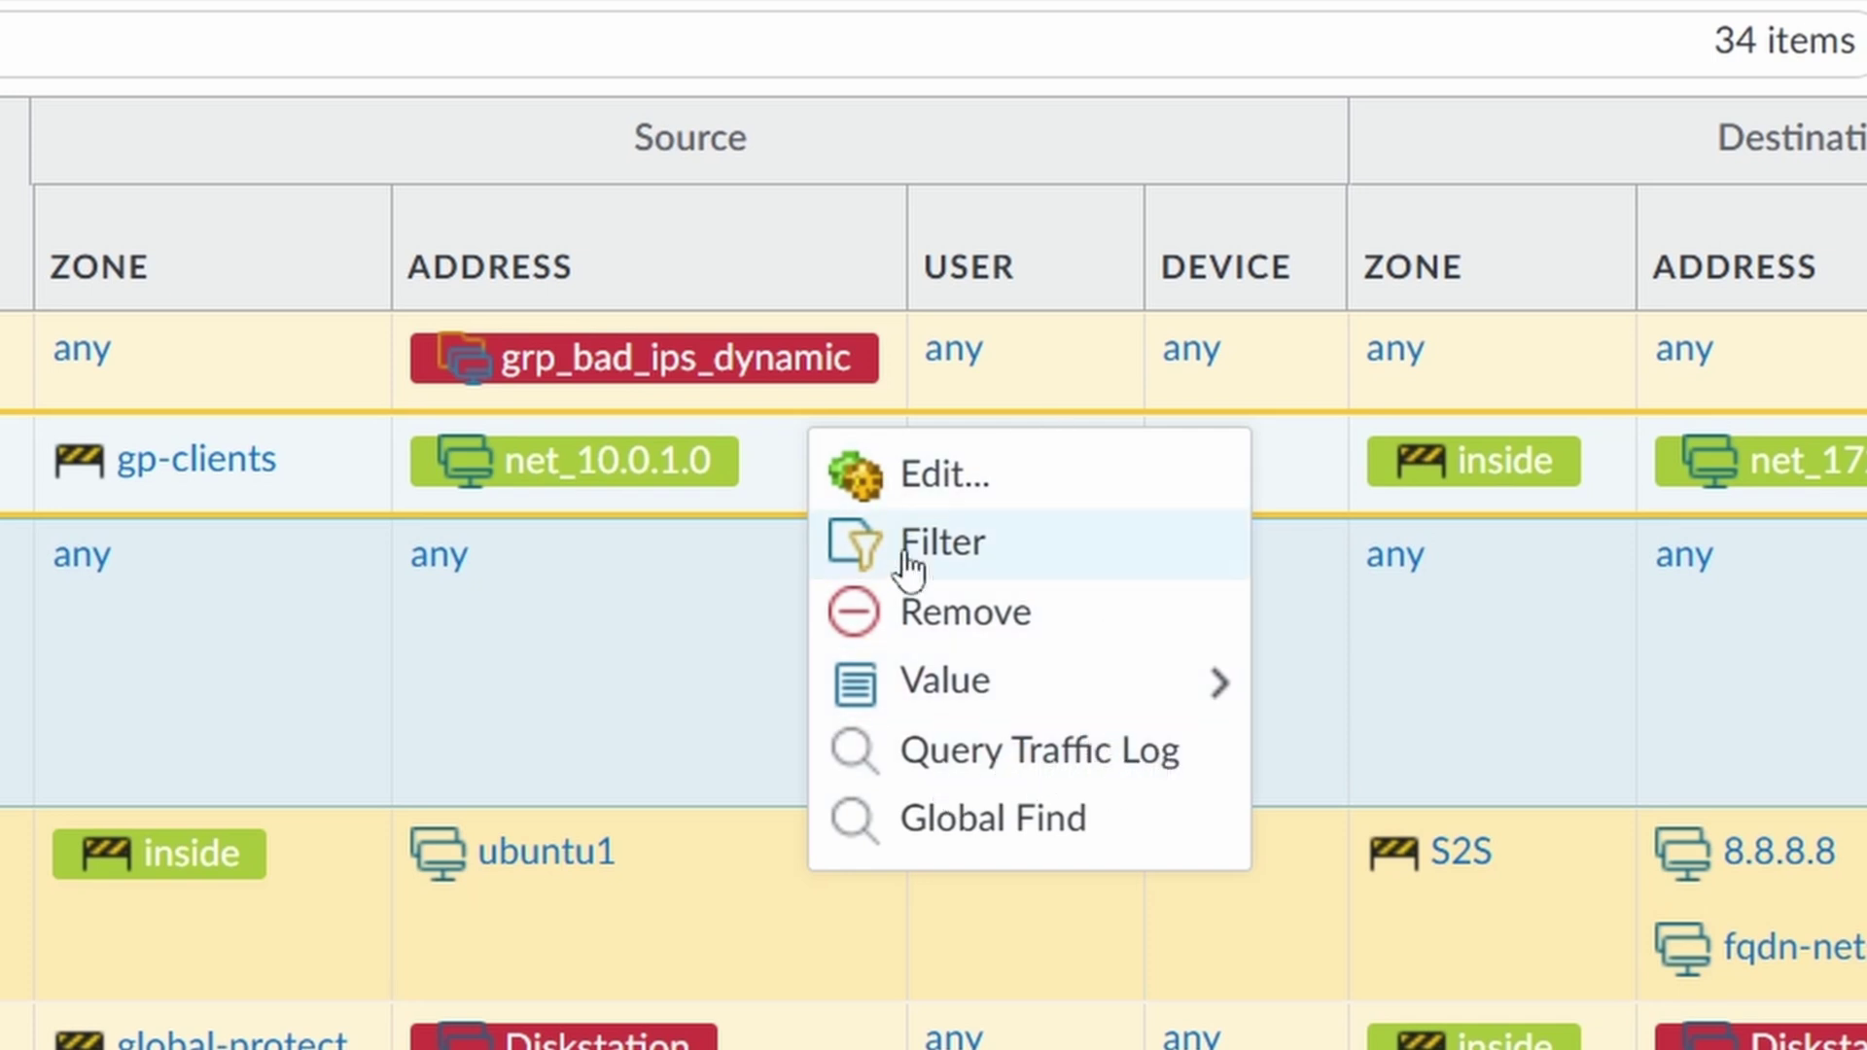
pyautogui.press('Escape')
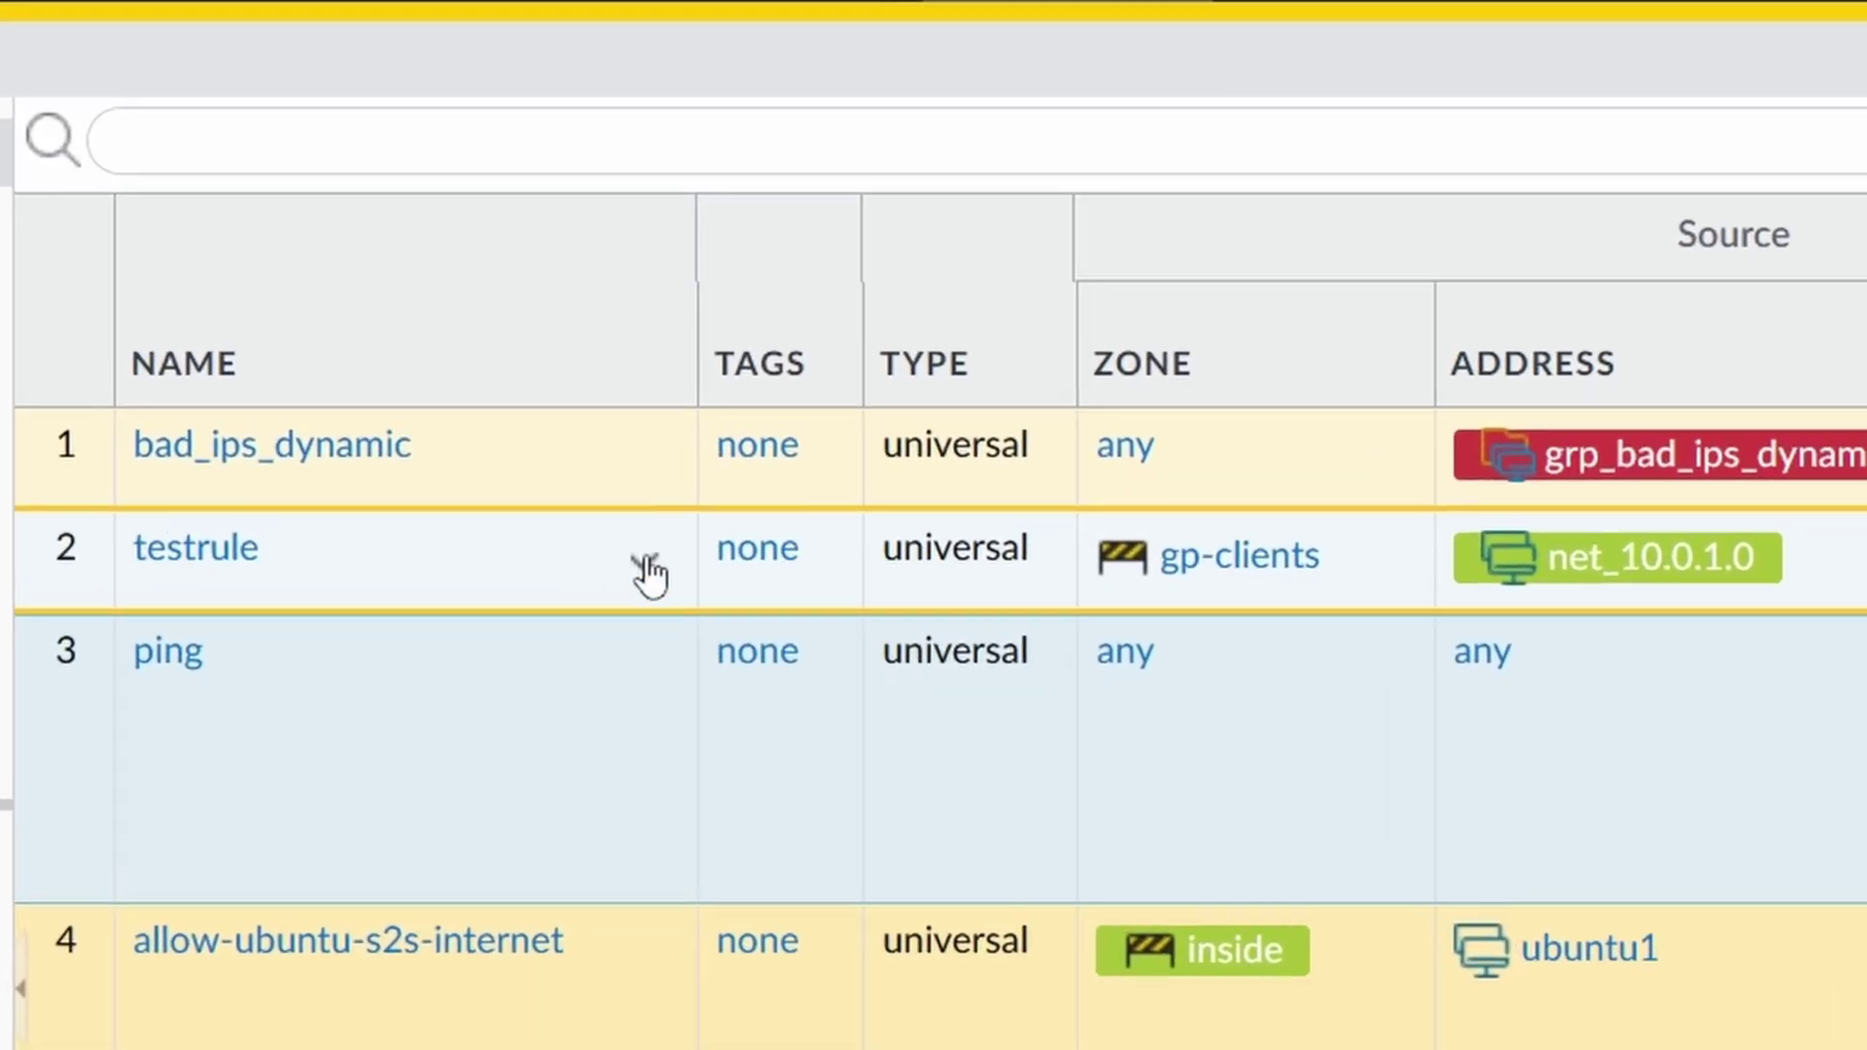
pyautogui.rightClick(644, 562)
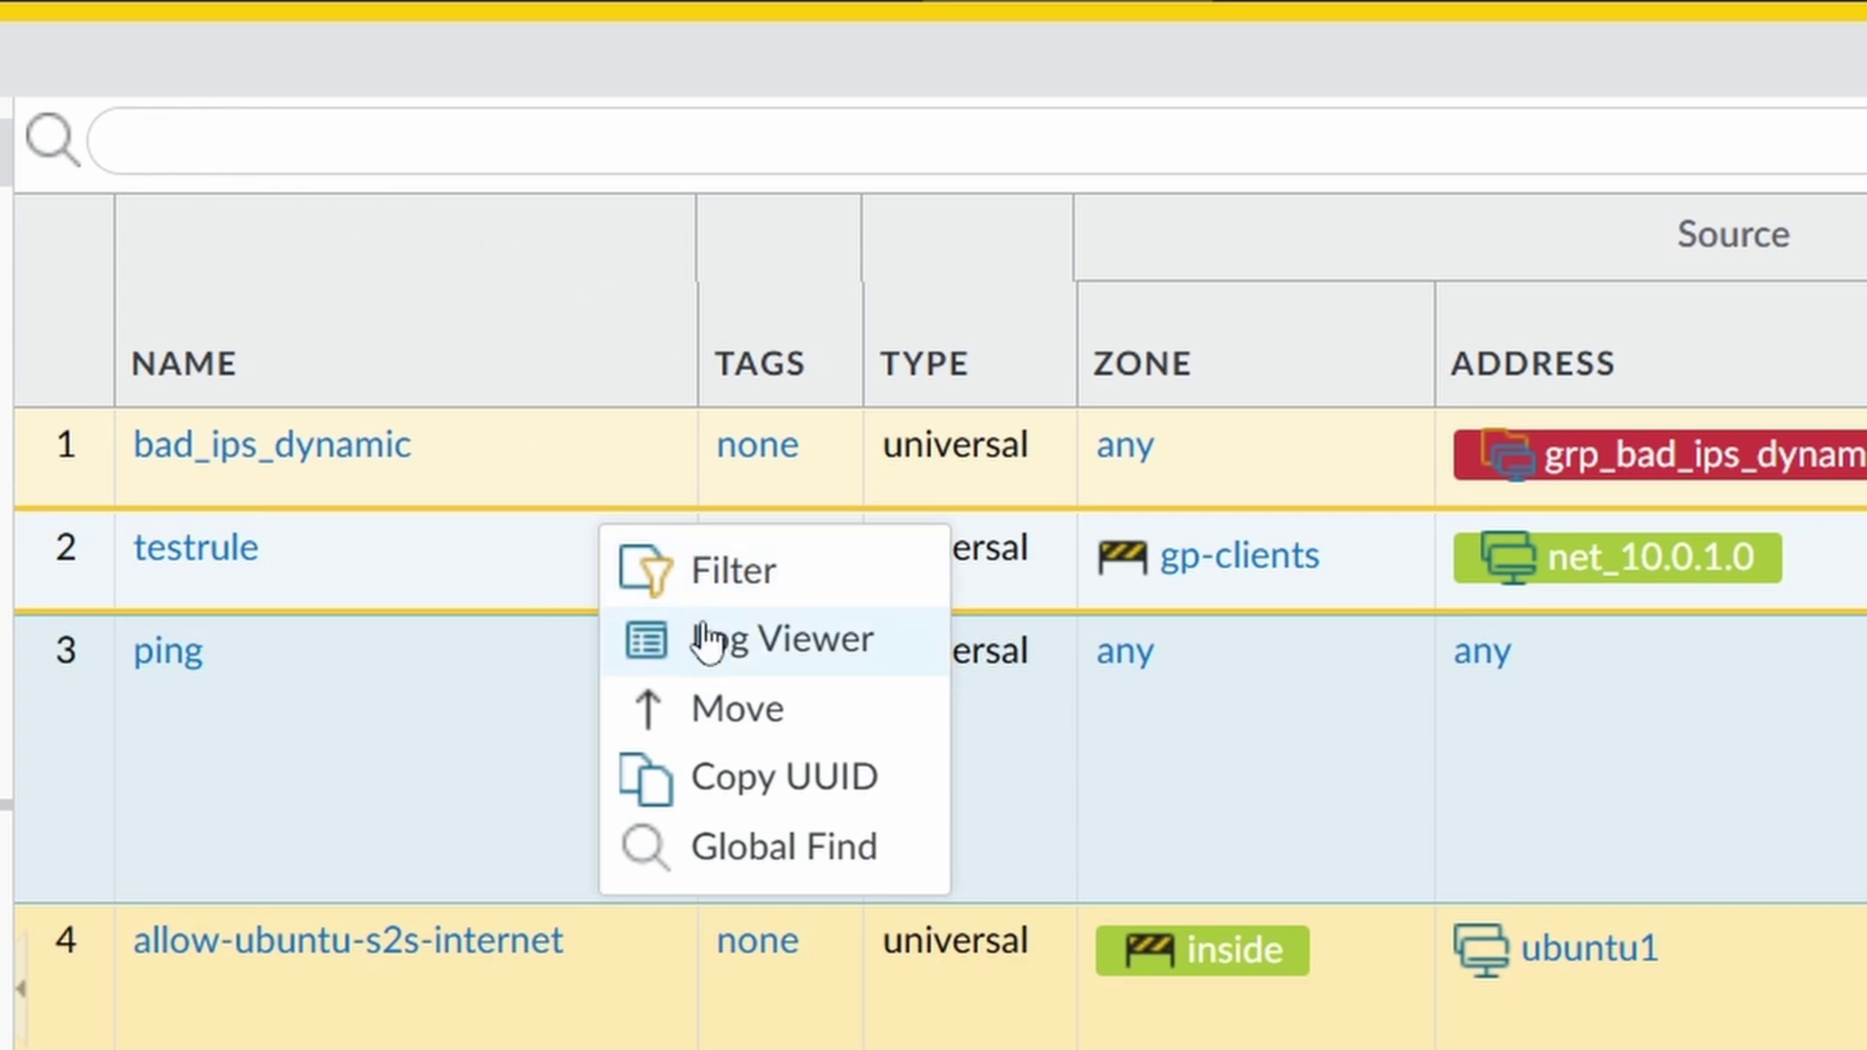
pyautogui.click(754, 576)
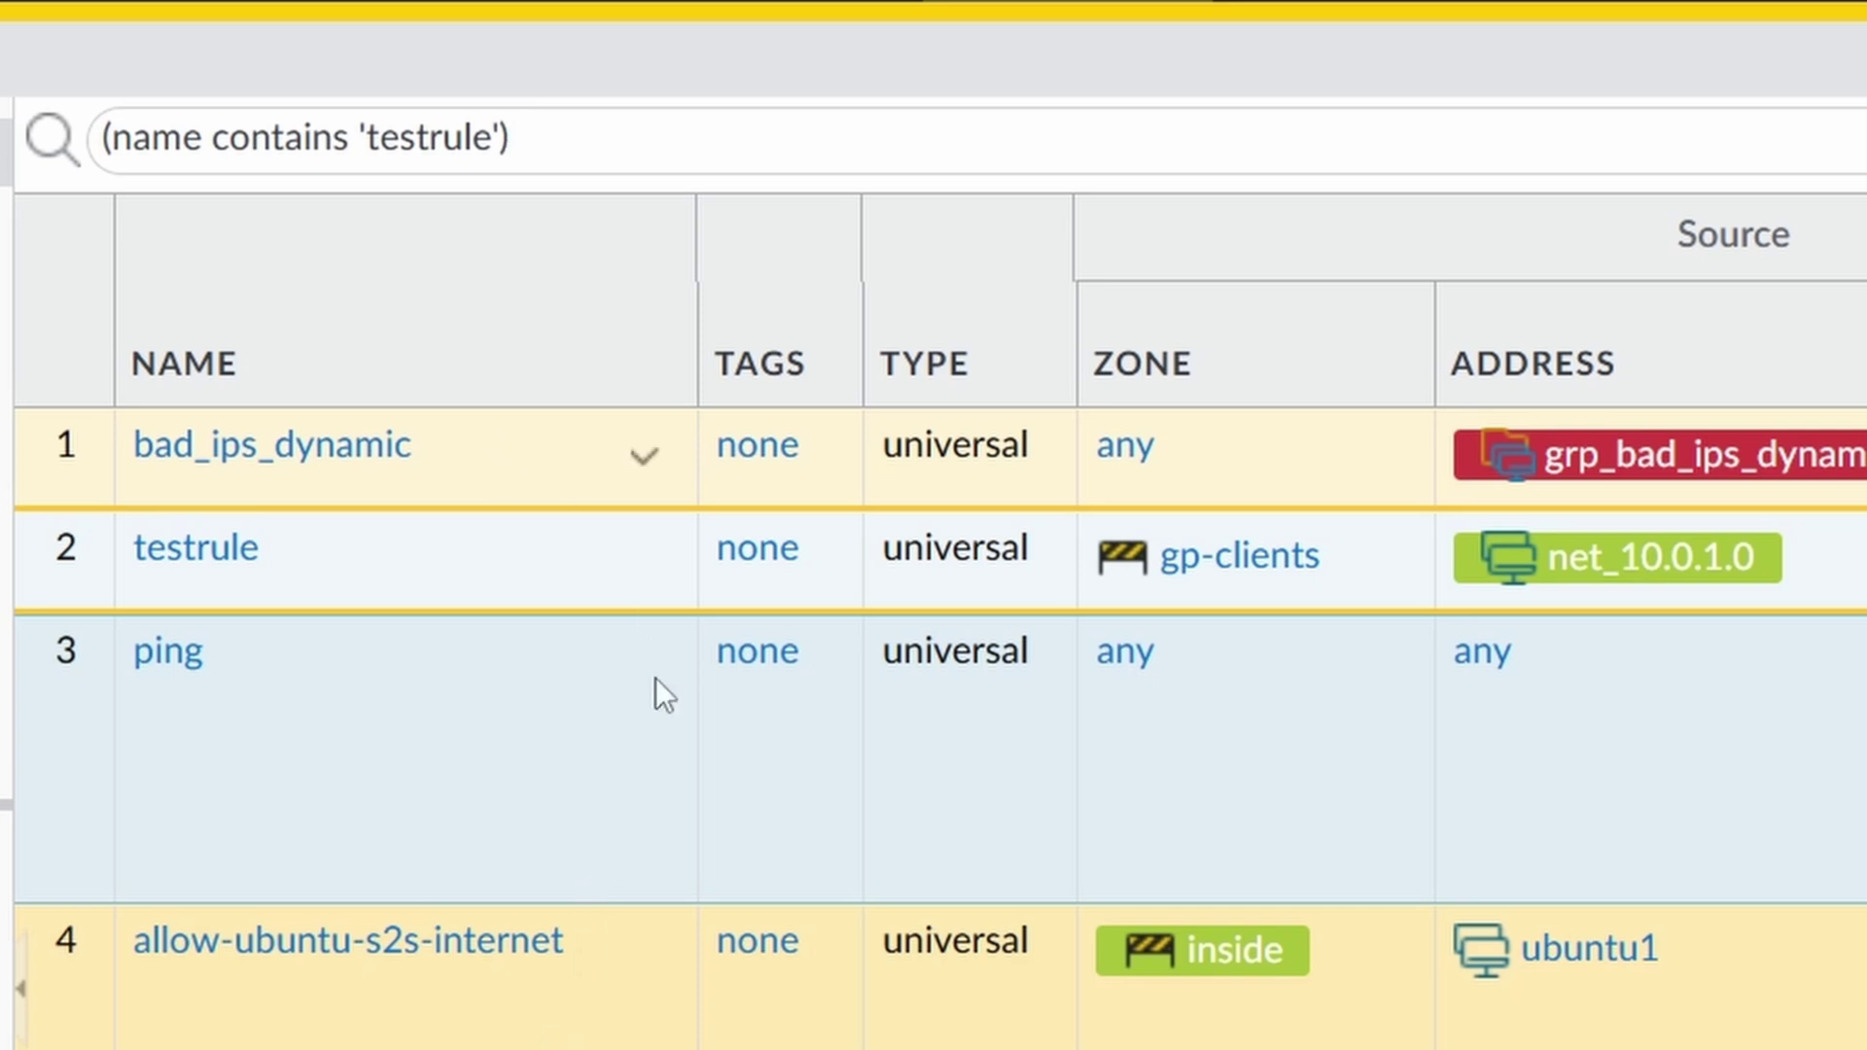
pyautogui.click(426, 564)
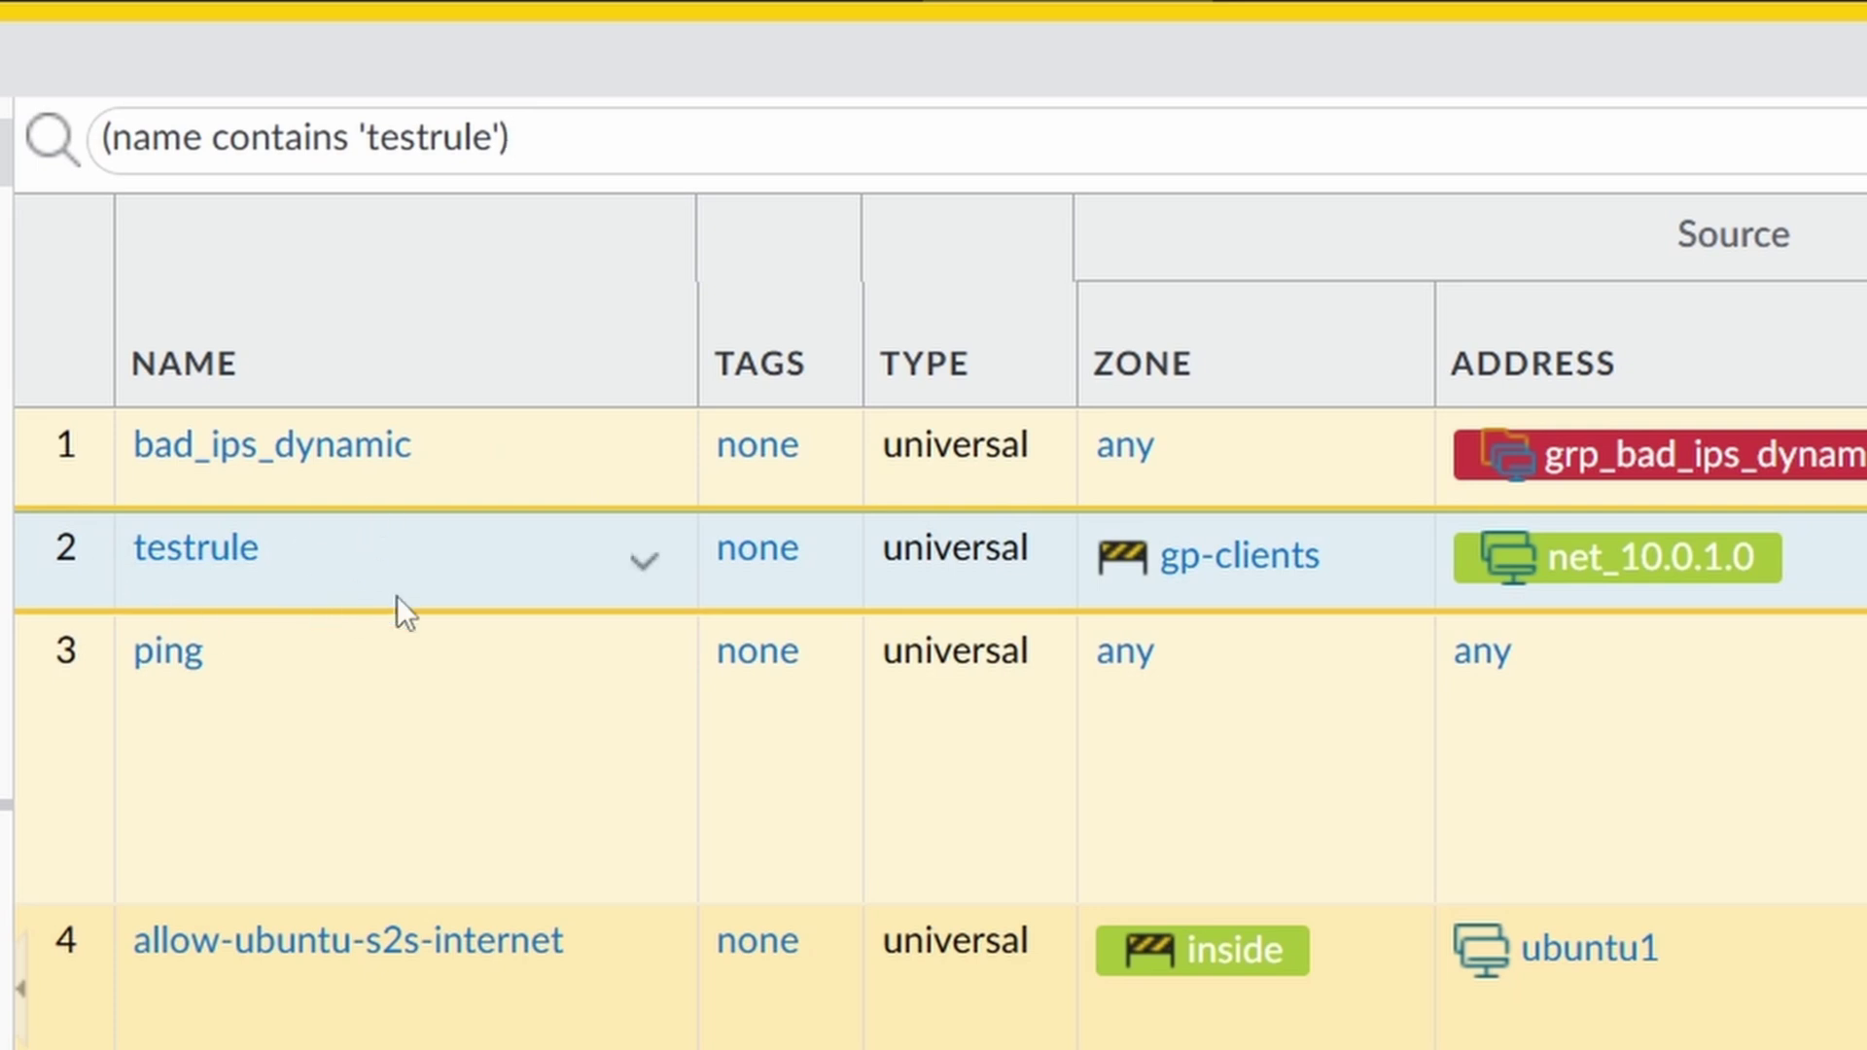
pyautogui.click(641, 562)
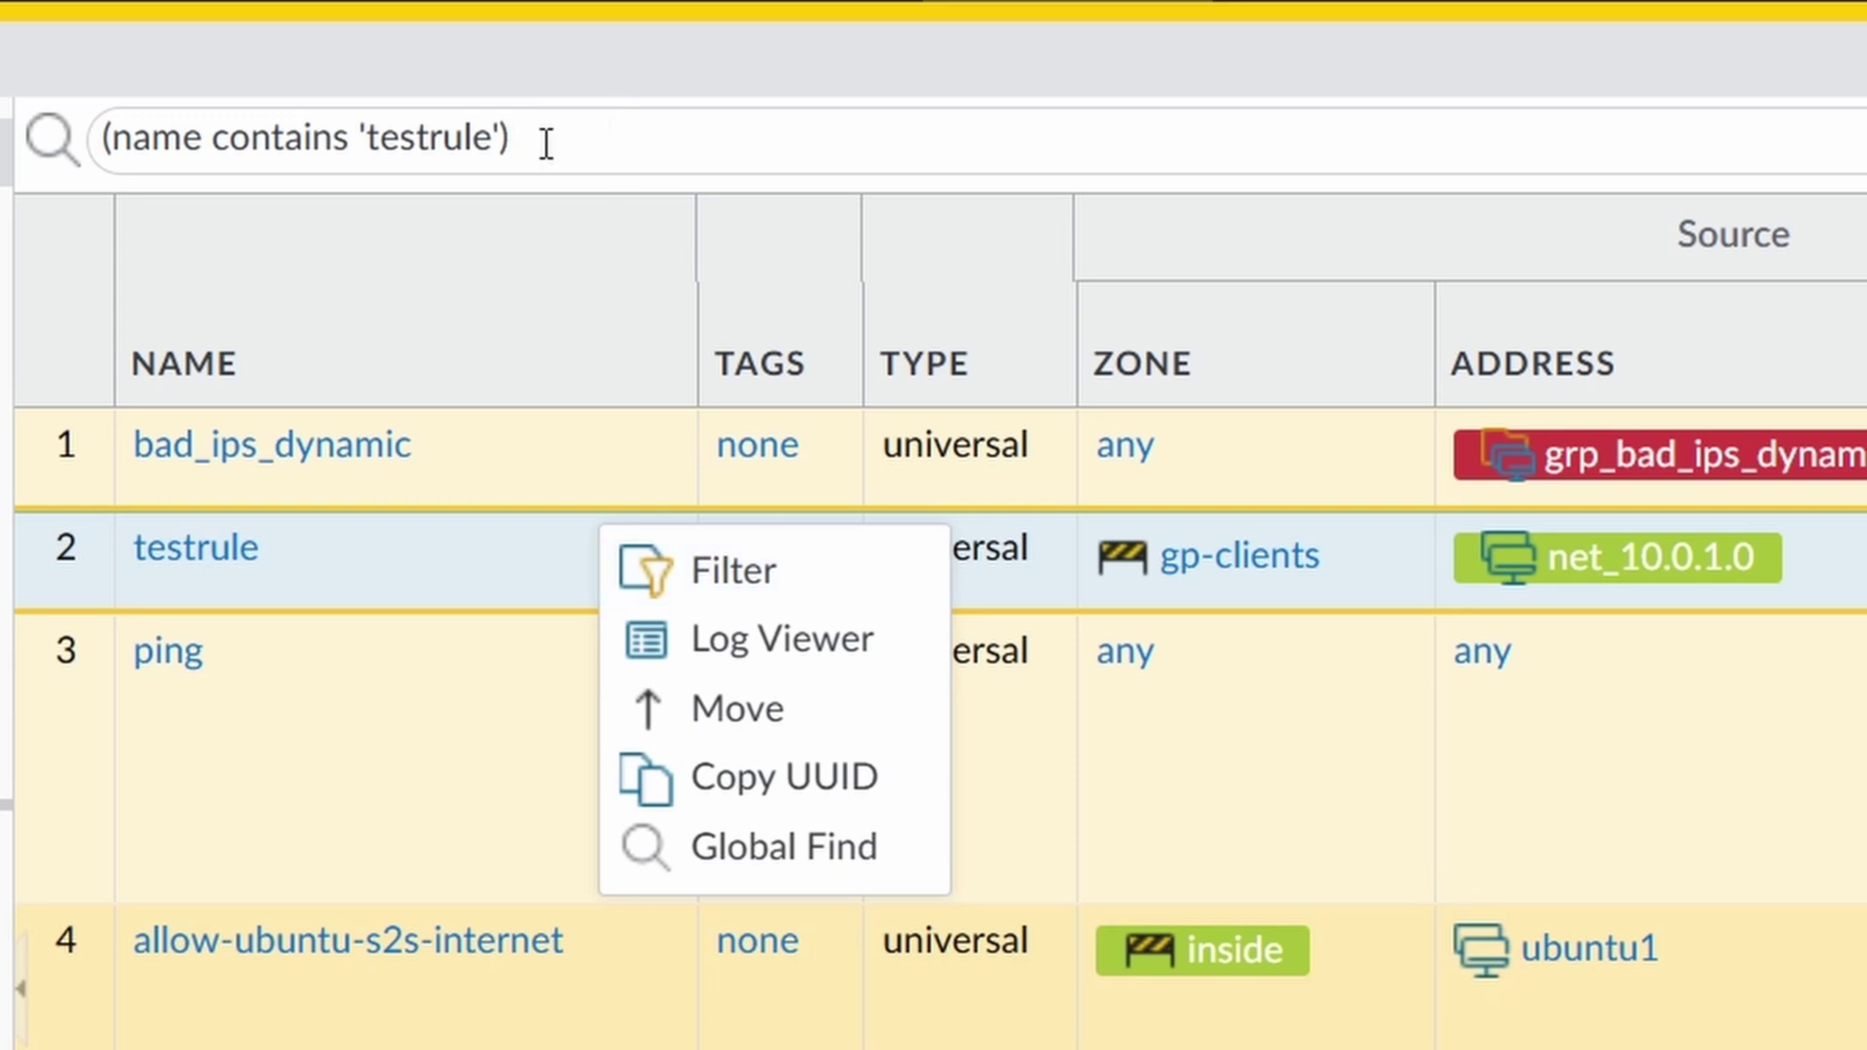
pyautogui.hscroll(5, 622, 146)
pyautogui.hscroll(5, 1760, 154)
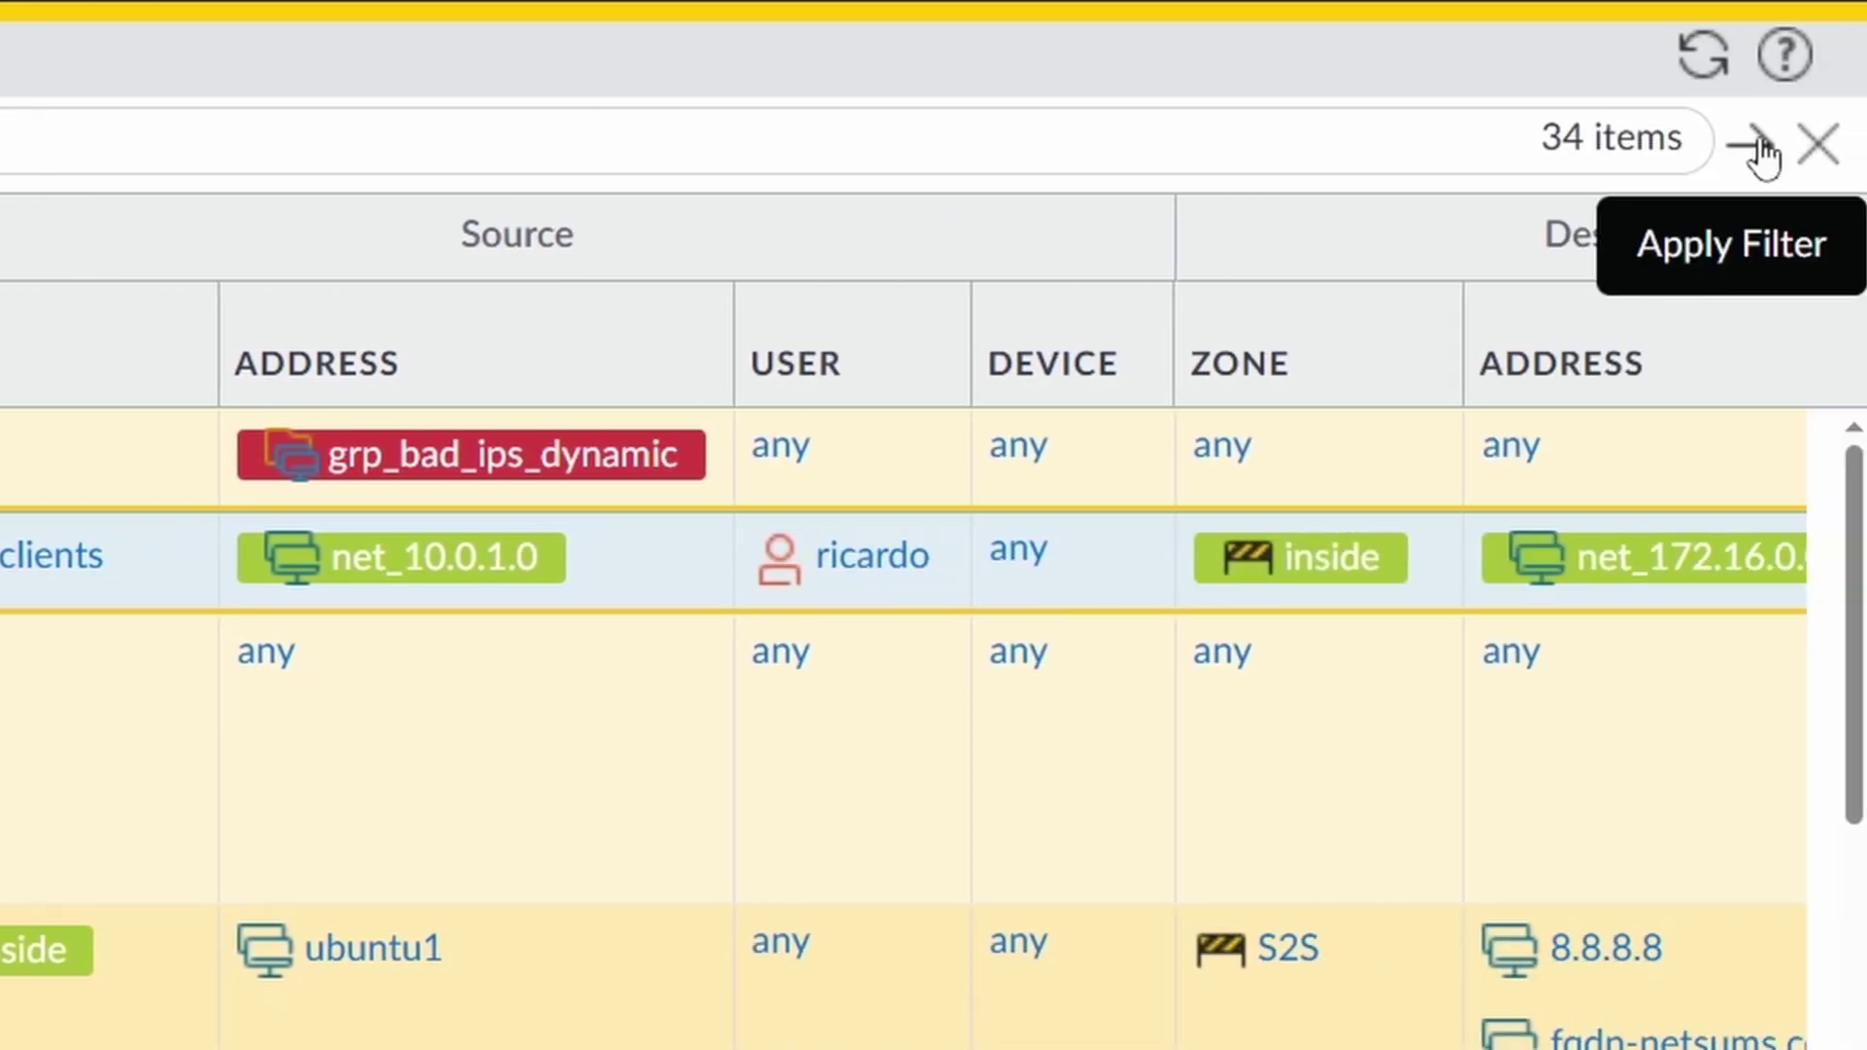
pyautogui.click(1760, 147)
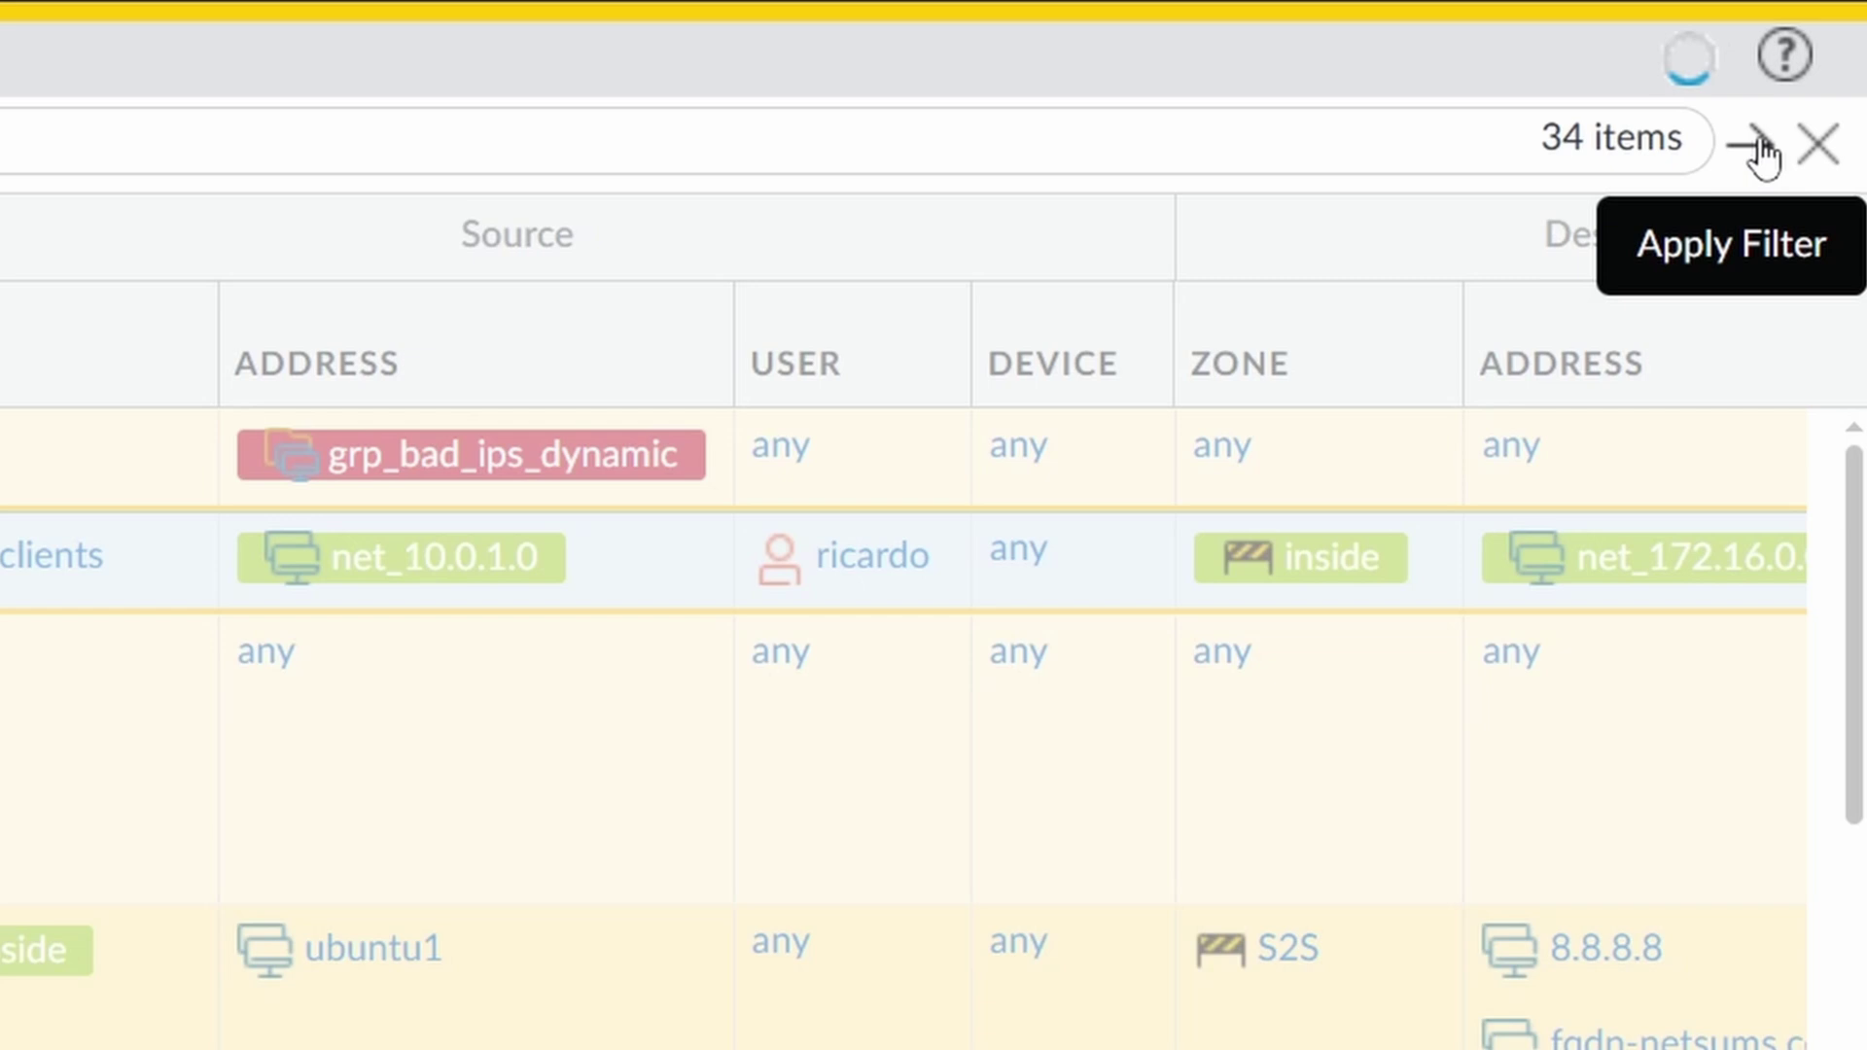
pyautogui.hscroll(-4, 1760, 151)
pyautogui.hscroll(-6, 304, 433)
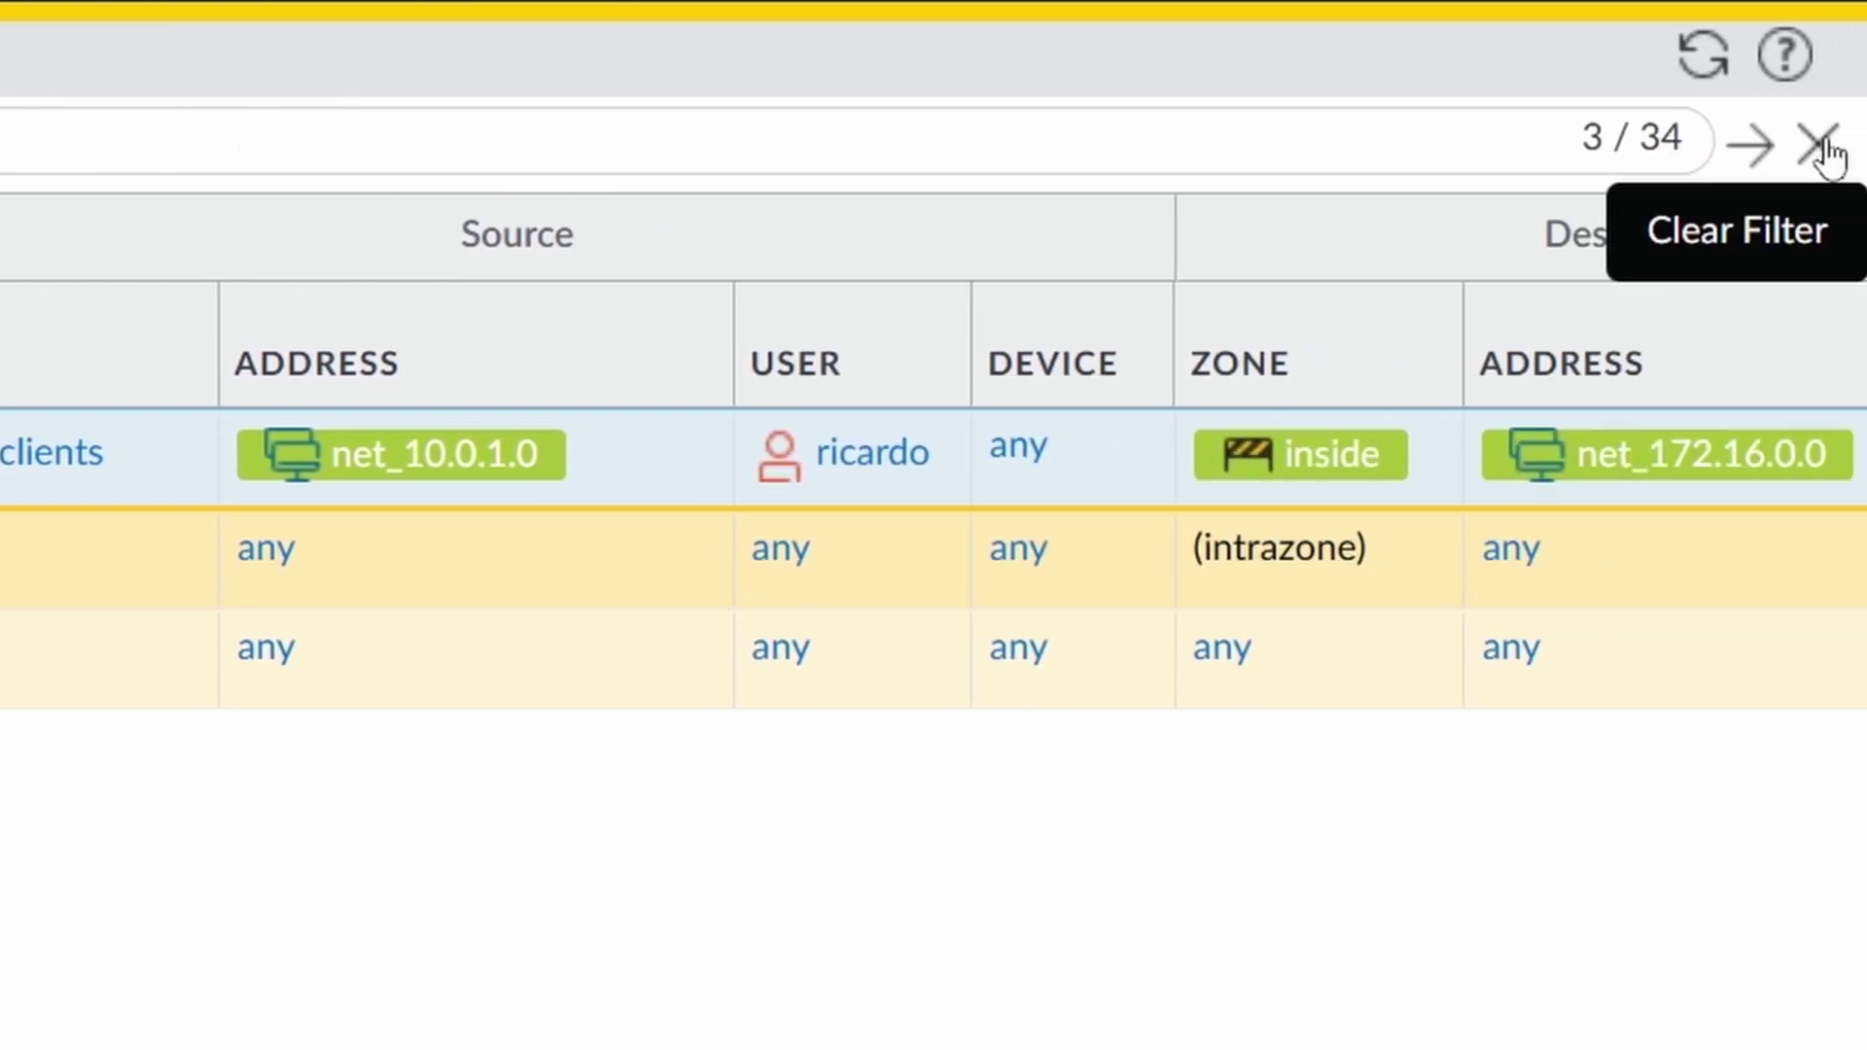
pyautogui.click(1825, 146)
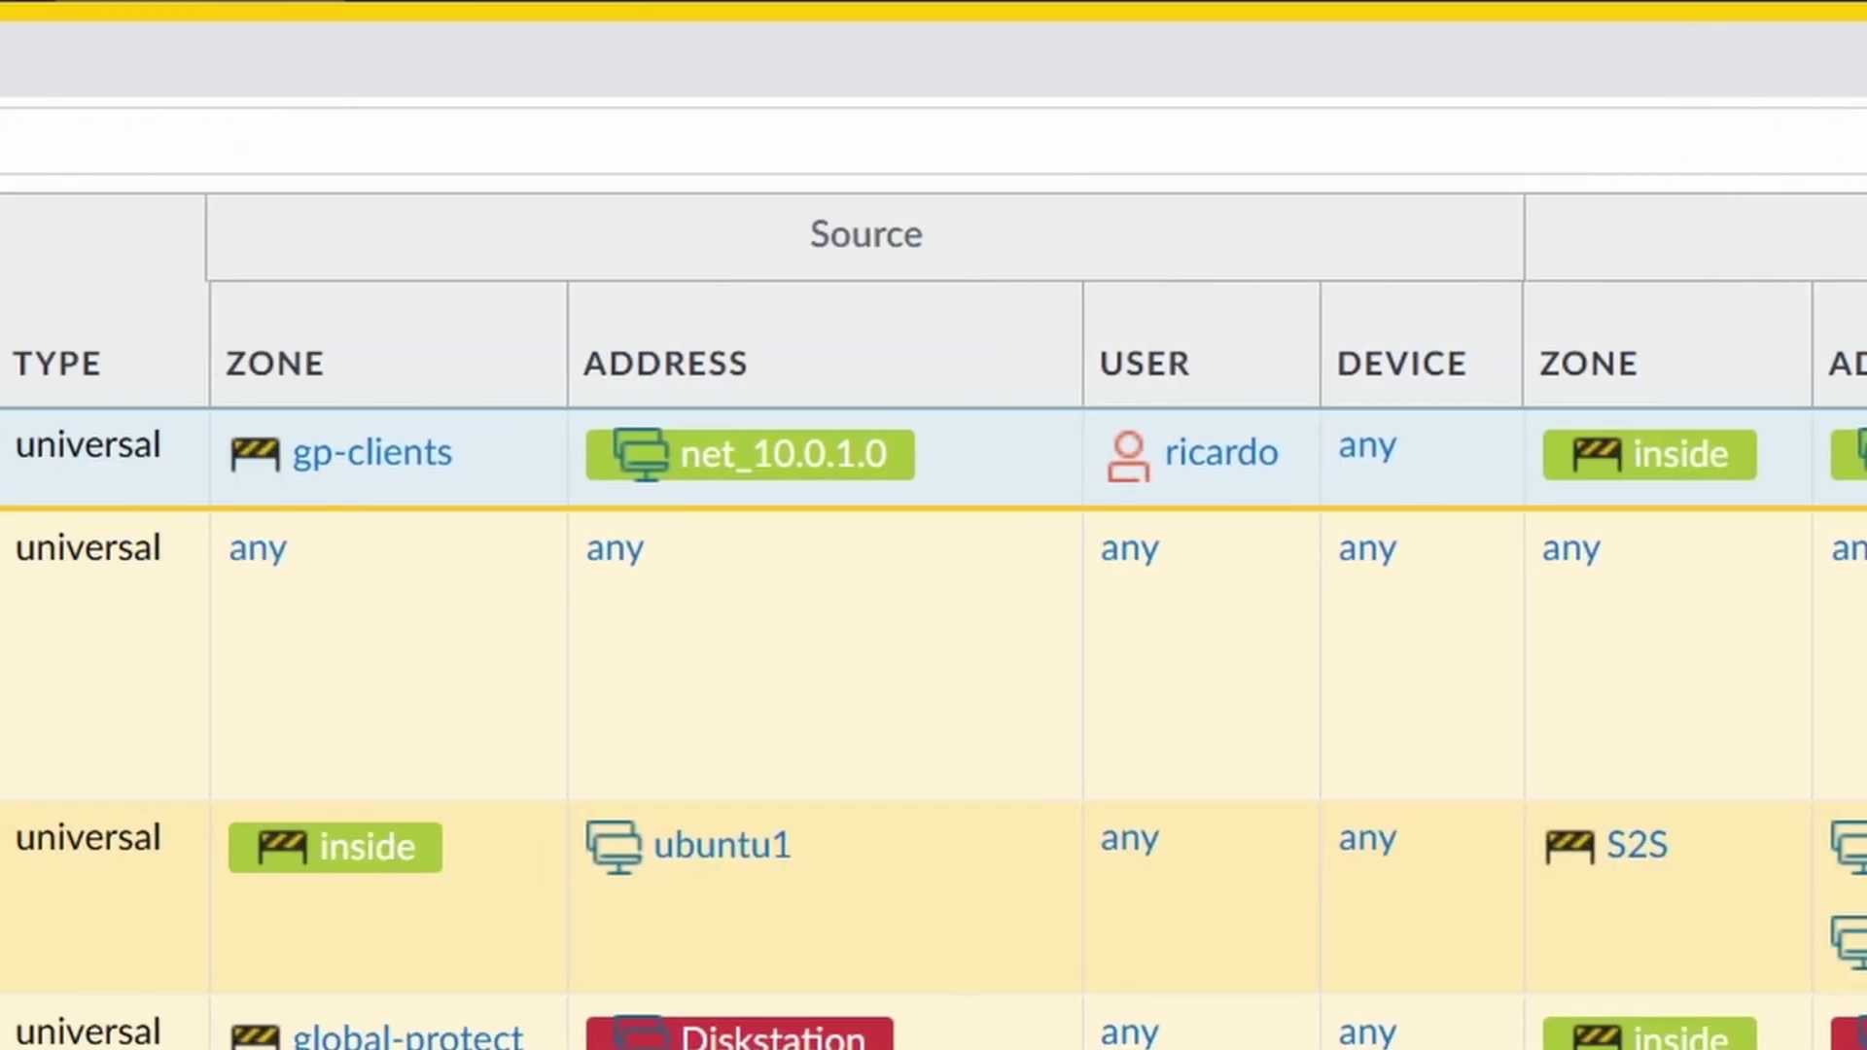
# Enter 'ztest23' for the new rule and allow any source zone.
pyautogui.click(591, 457)
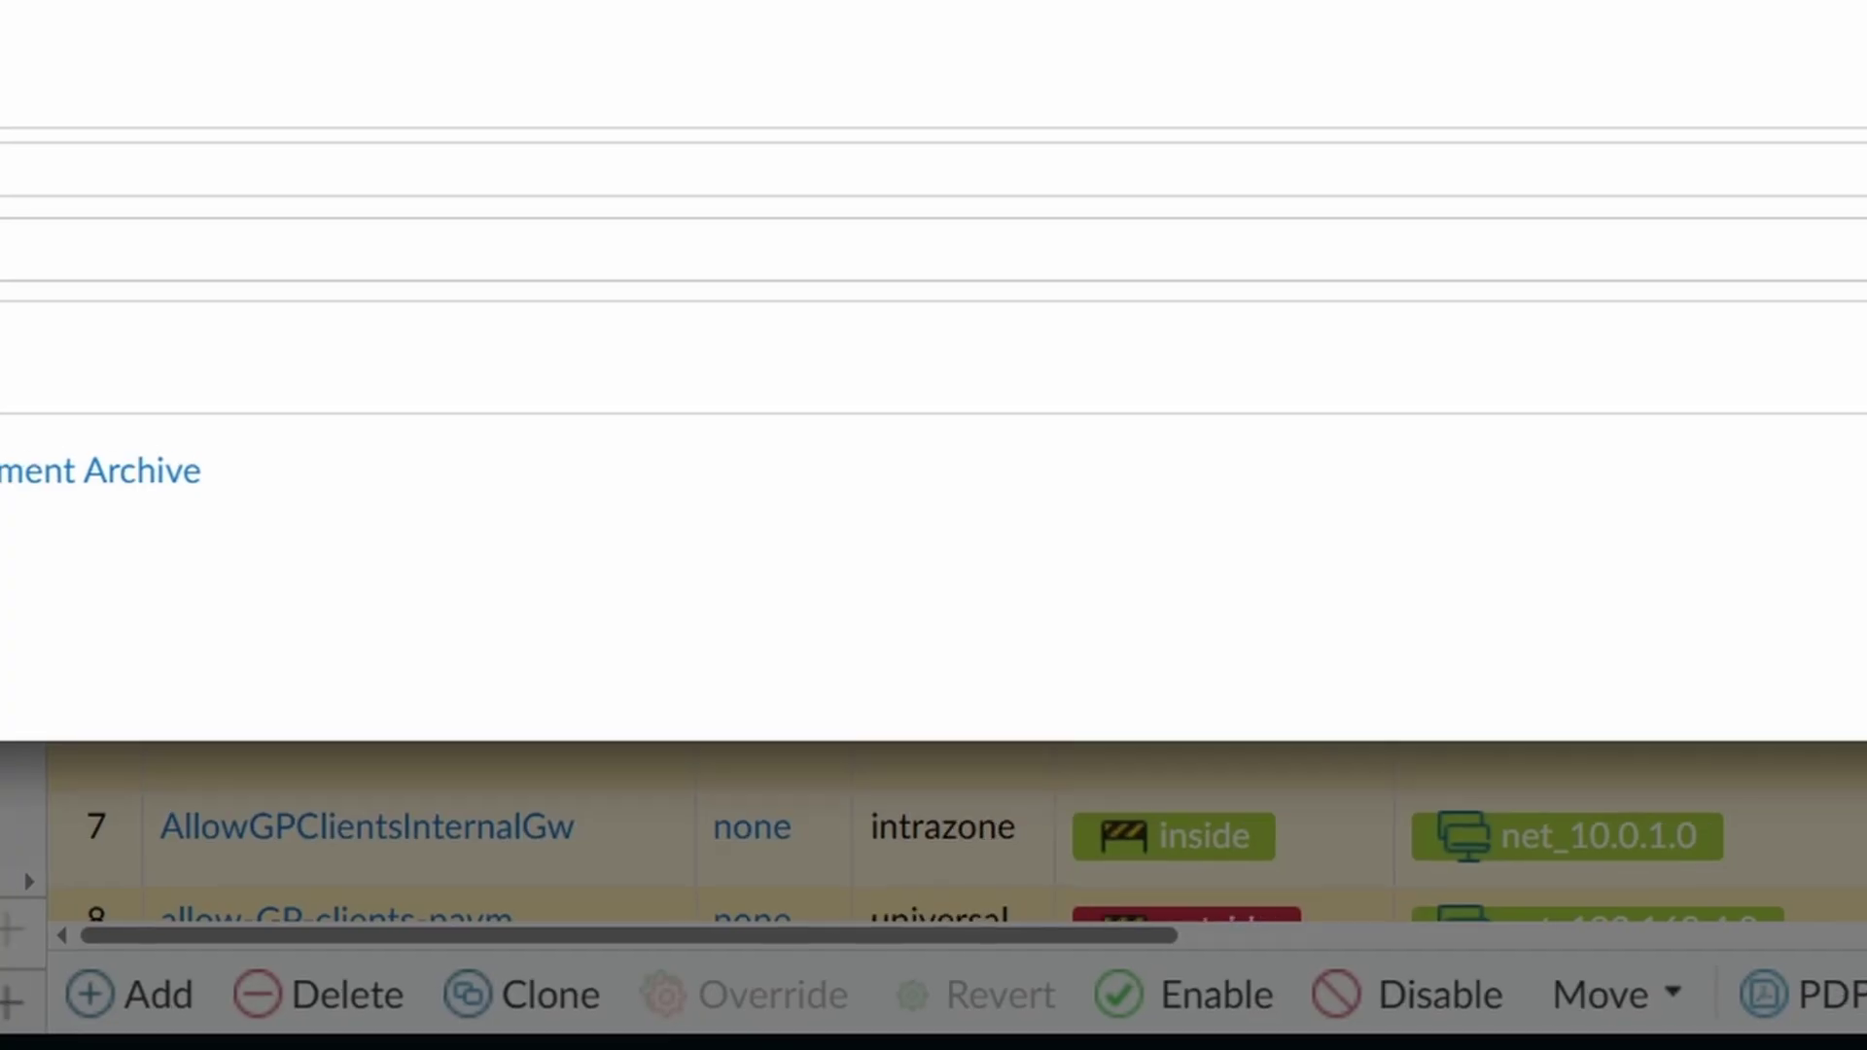
pyautogui.write('zte')
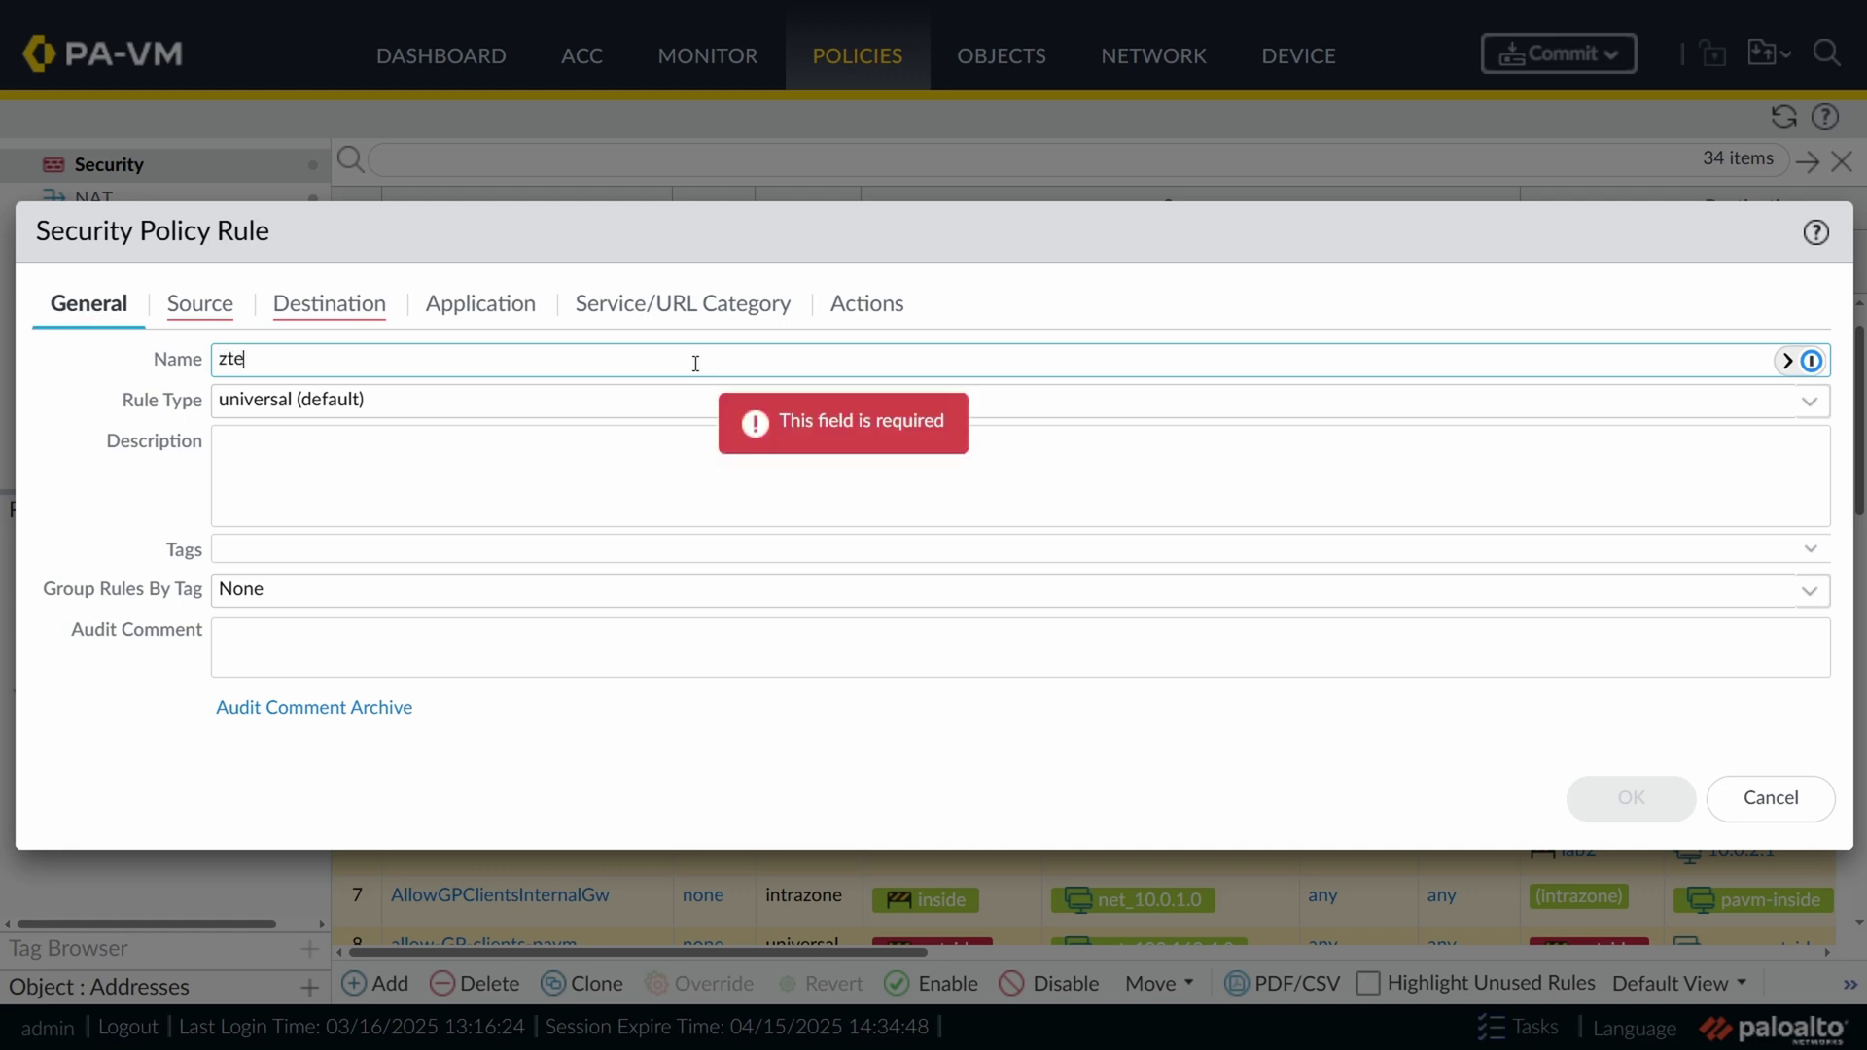
pyautogui.write('st23')
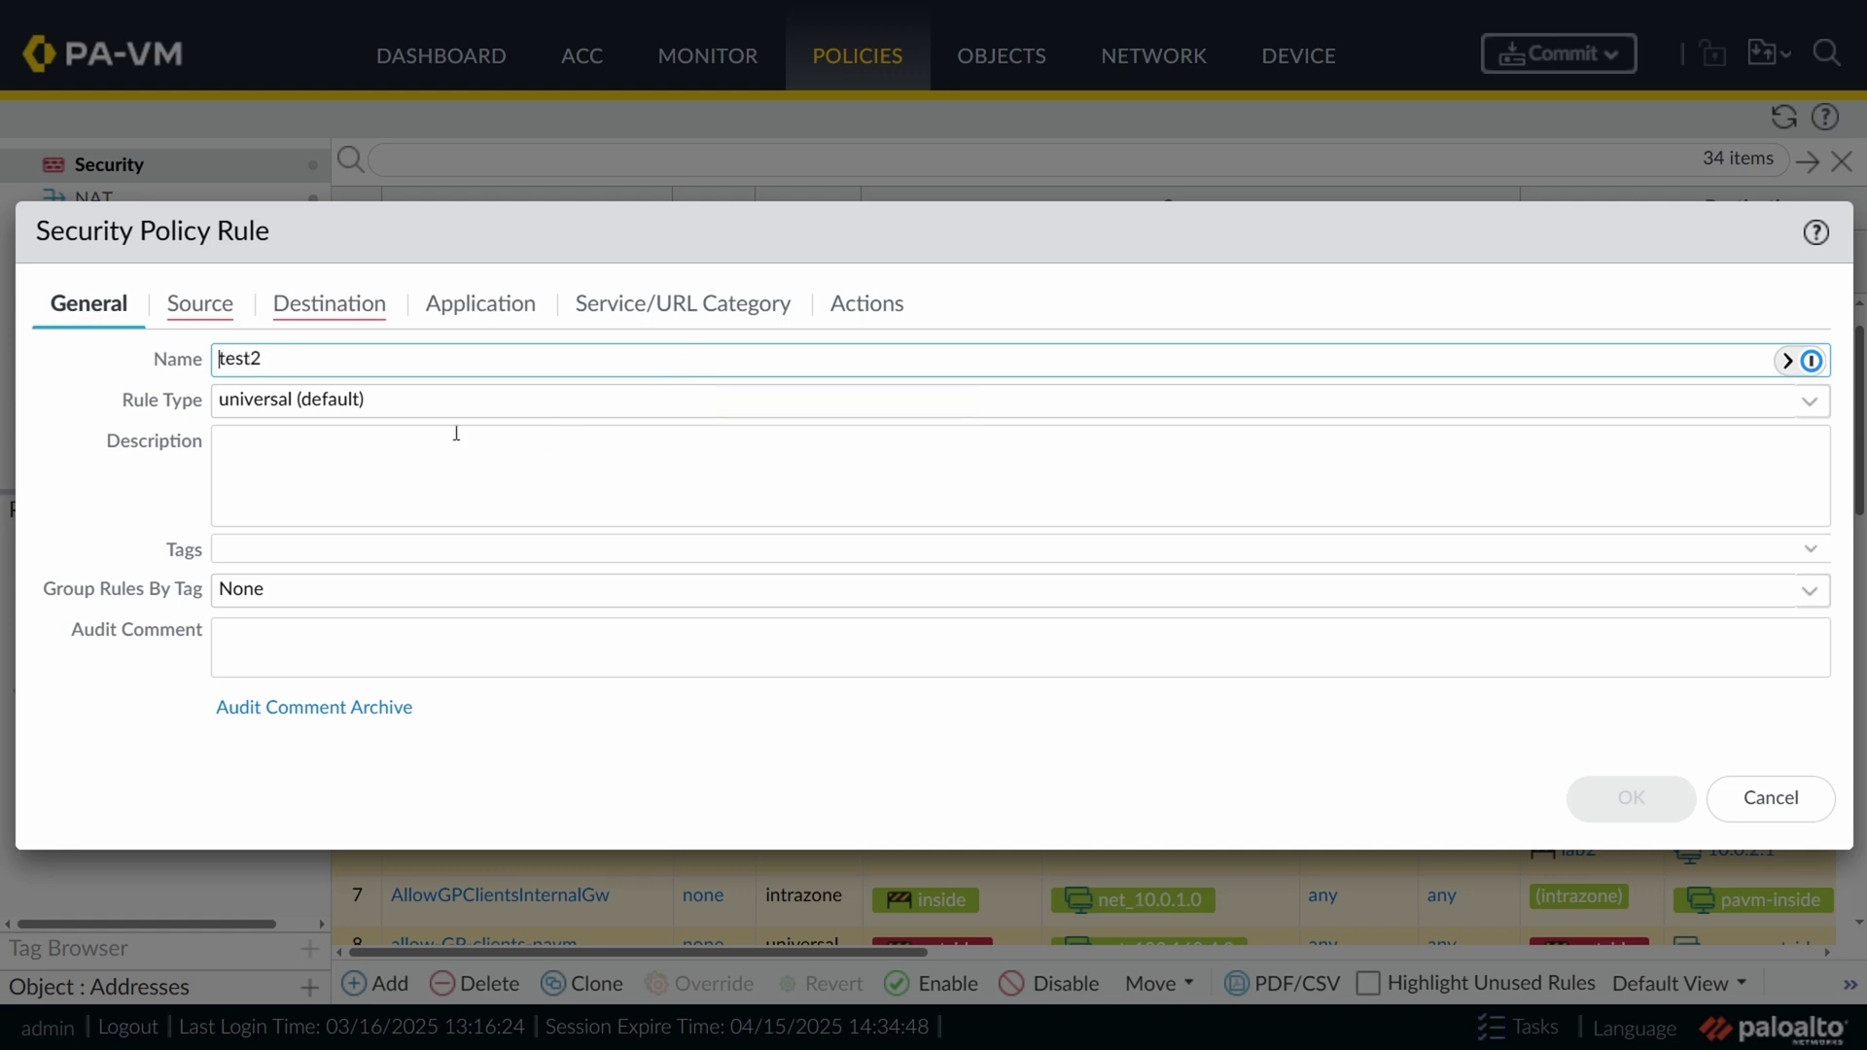
pyautogui.click(218, 328)
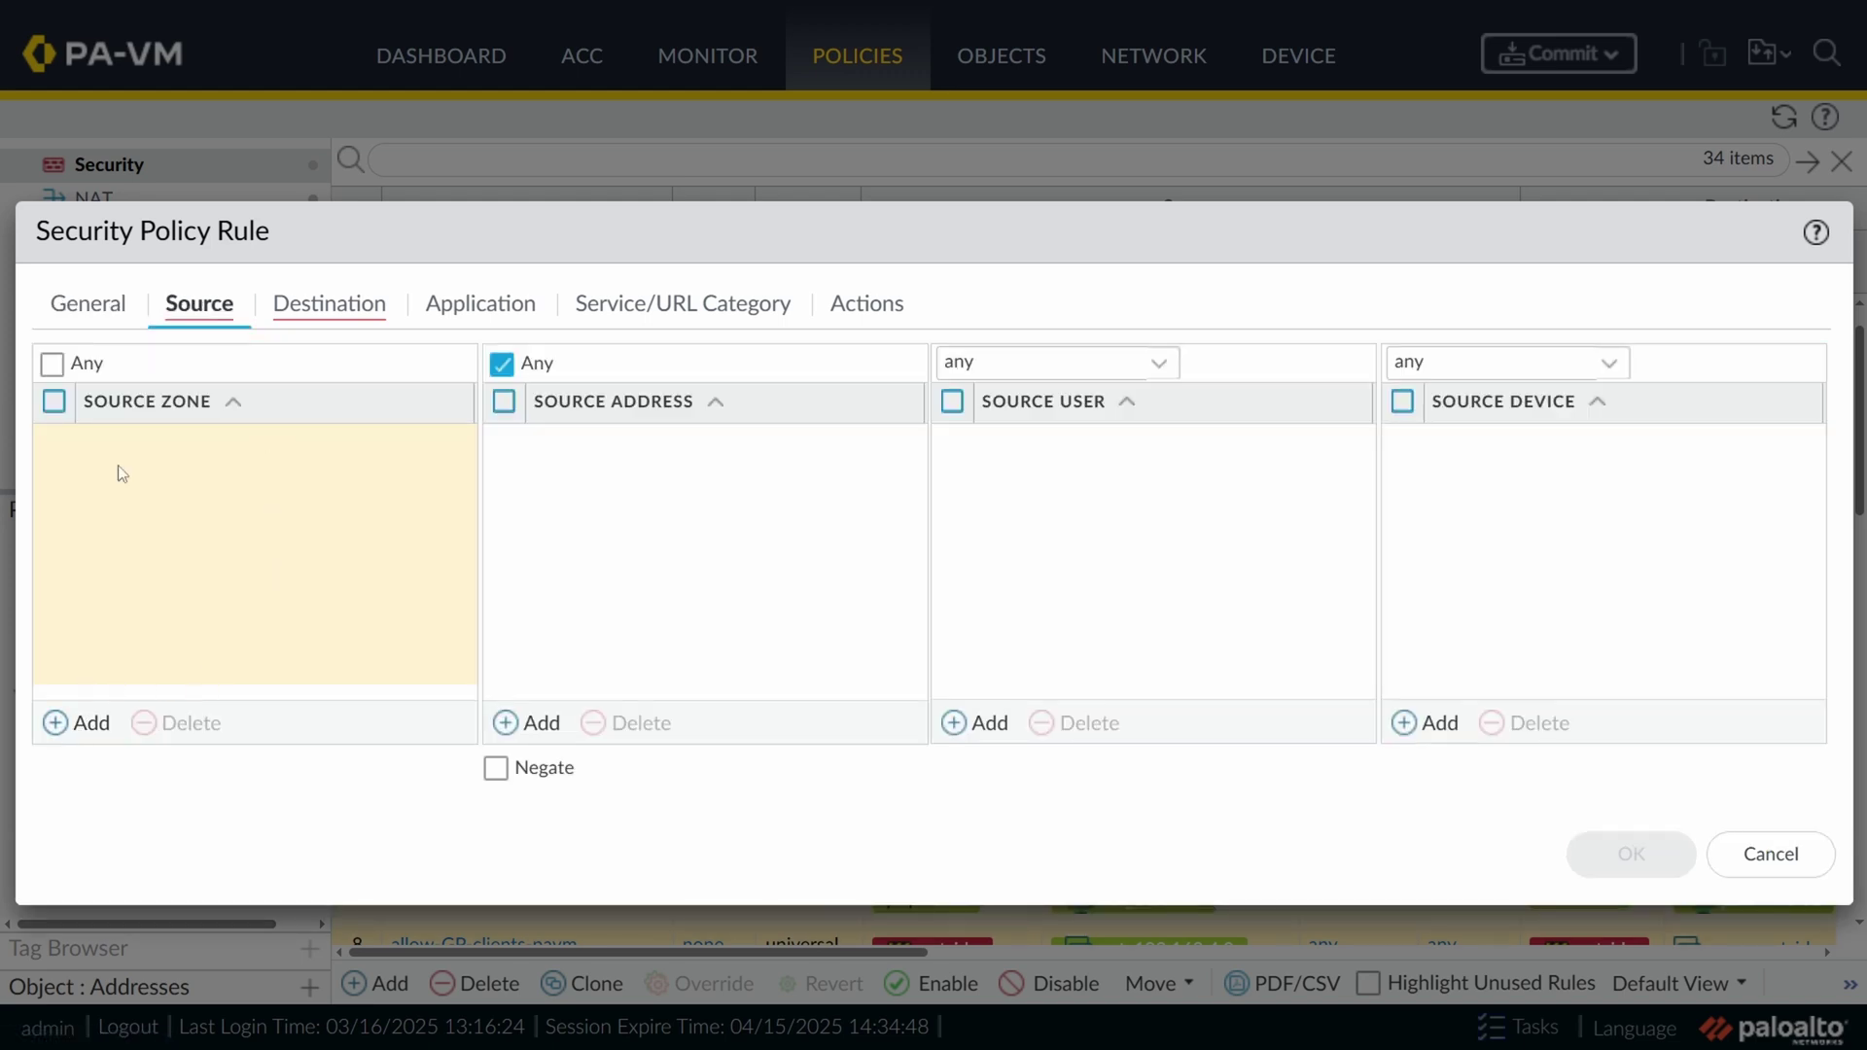
pyautogui.click(53, 363)
# Set the rule's destination zone to any and save it with OK.
pyautogui.click(341, 306)
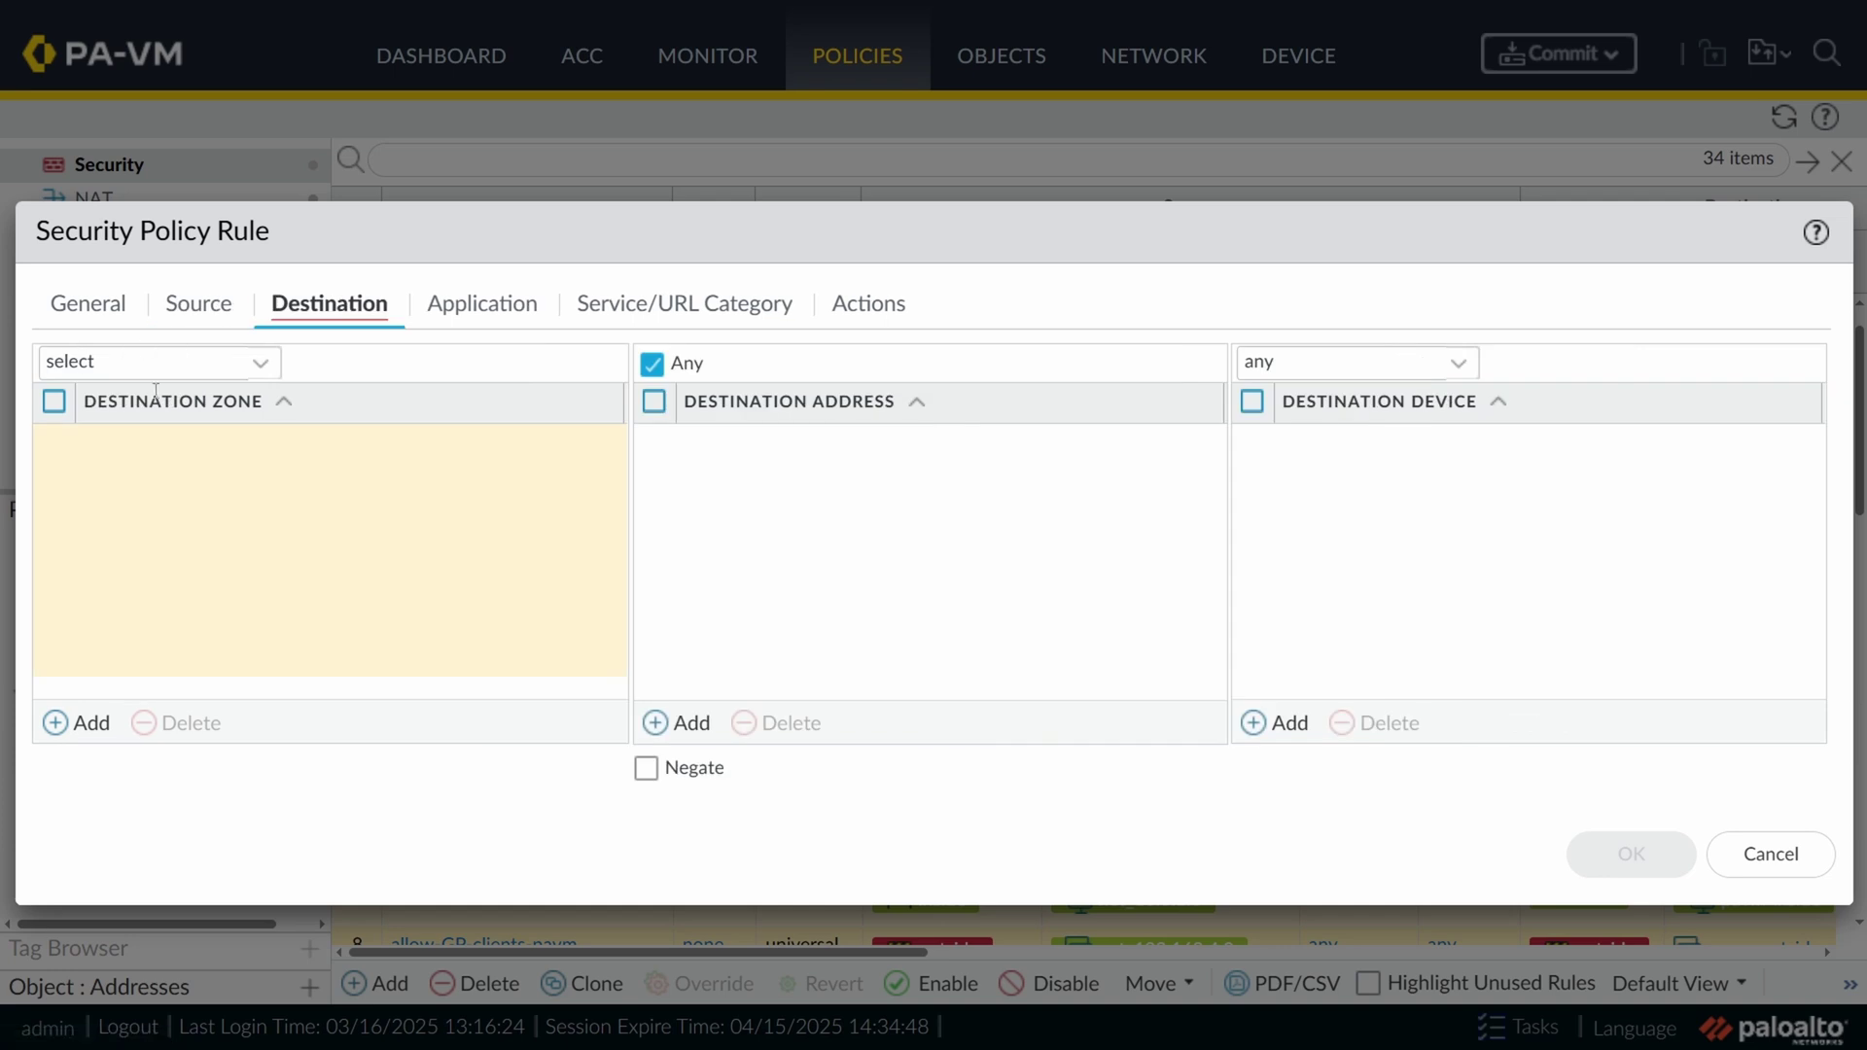
pyautogui.click(267, 363)
pyautogui.click(63, 438)
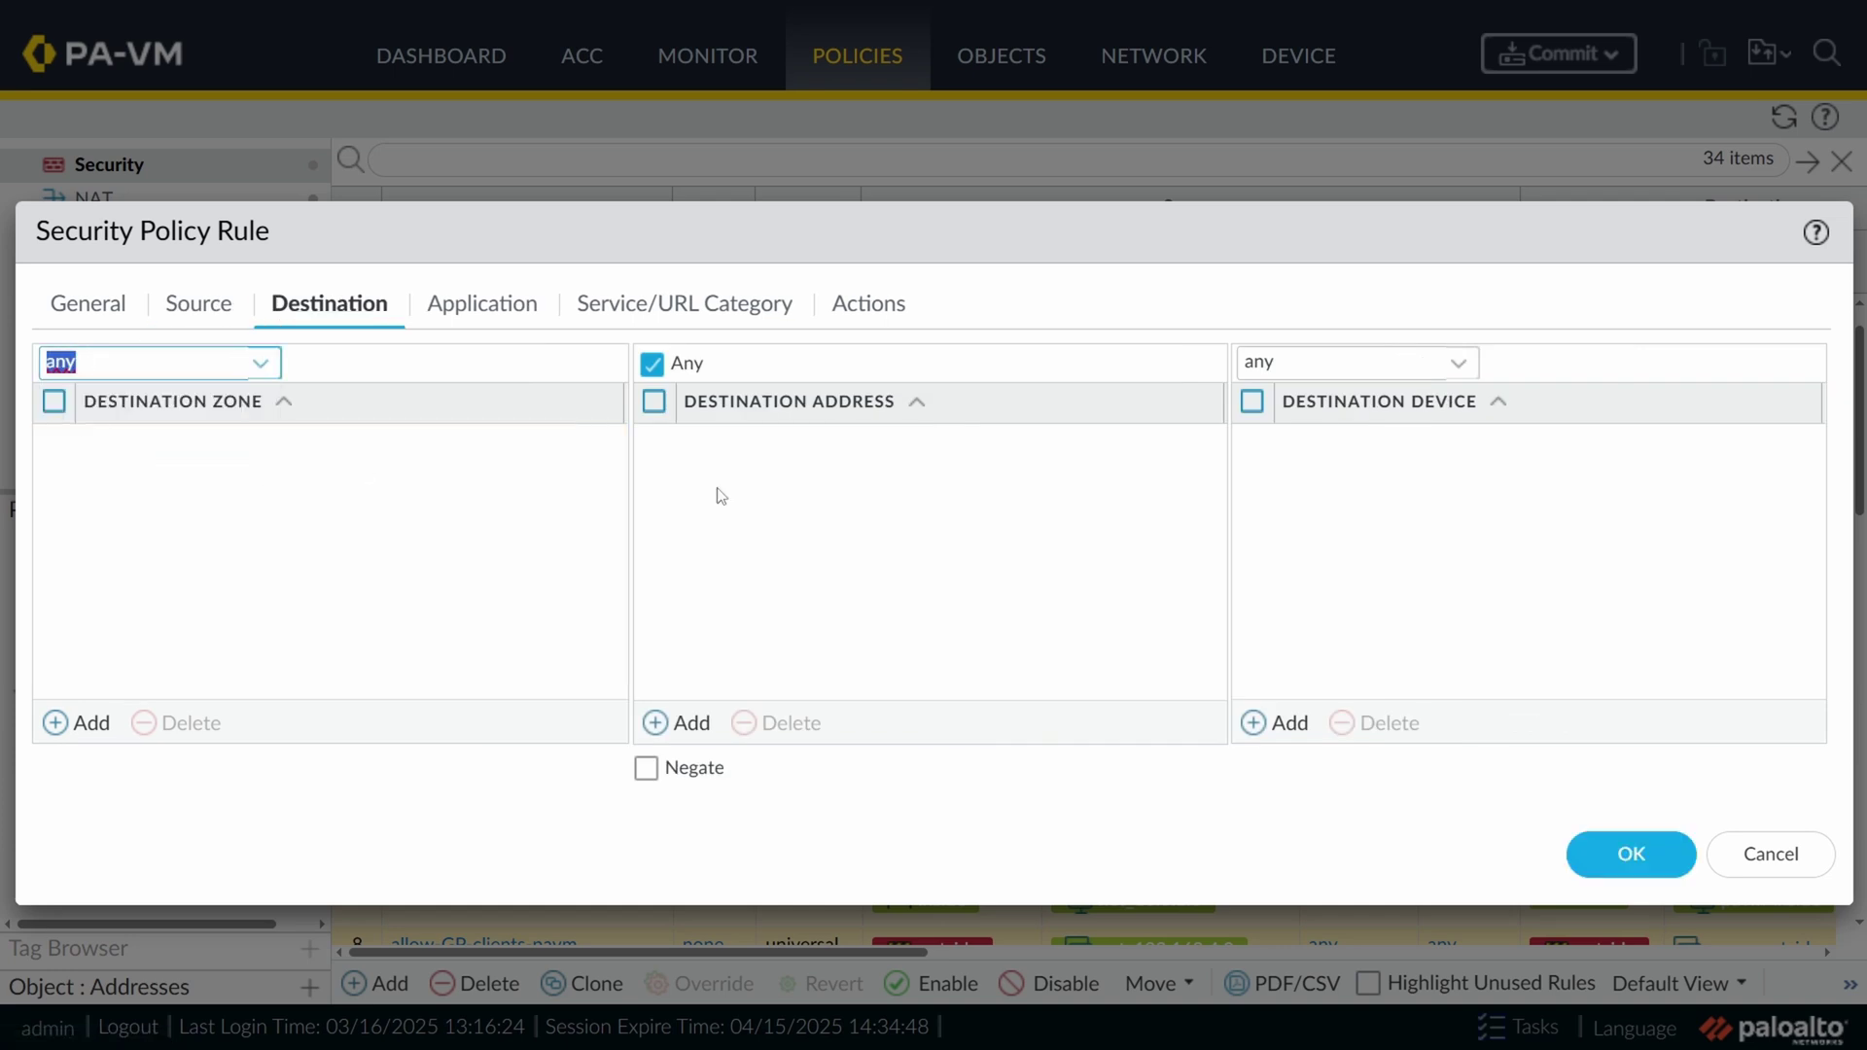
pyautogui.click(1614, 853)
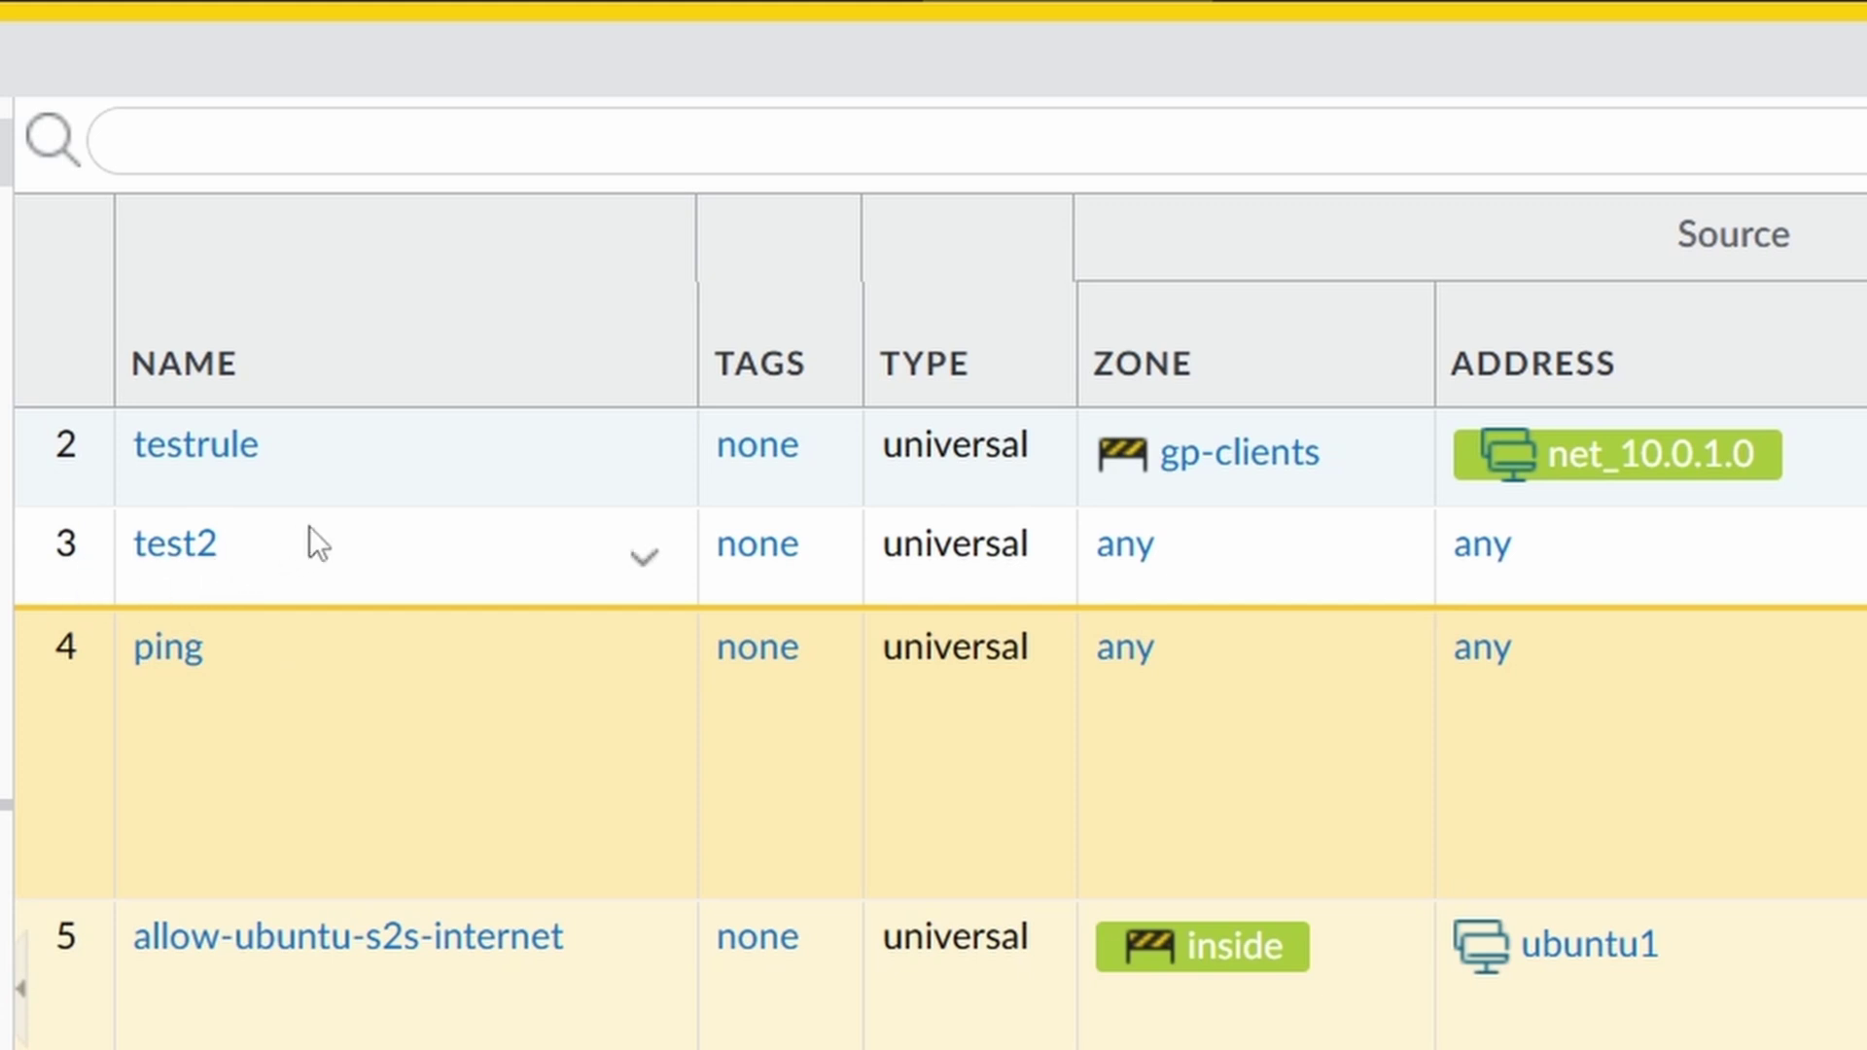
# Copy testrule's UUID from its dropdown and paste it into the rule filter.
pyautogui.click(309, 530)
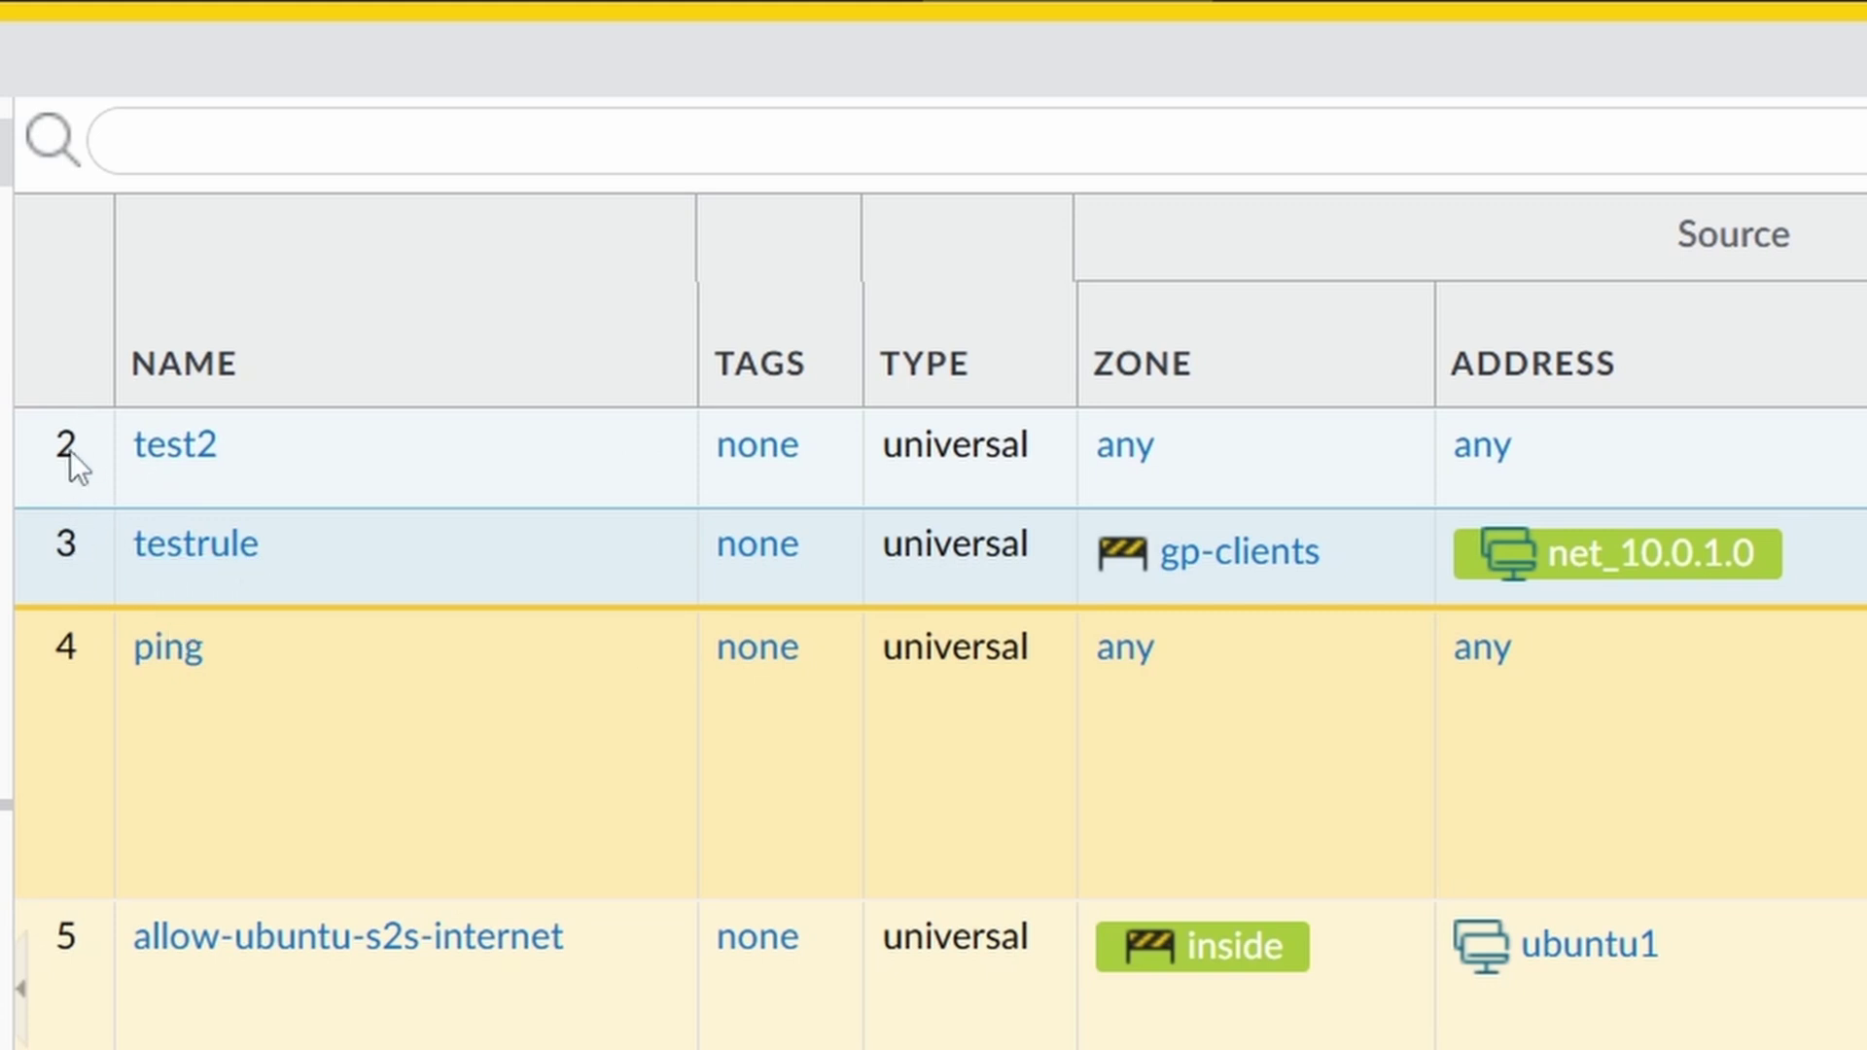
pyautogui.click(642, 558)
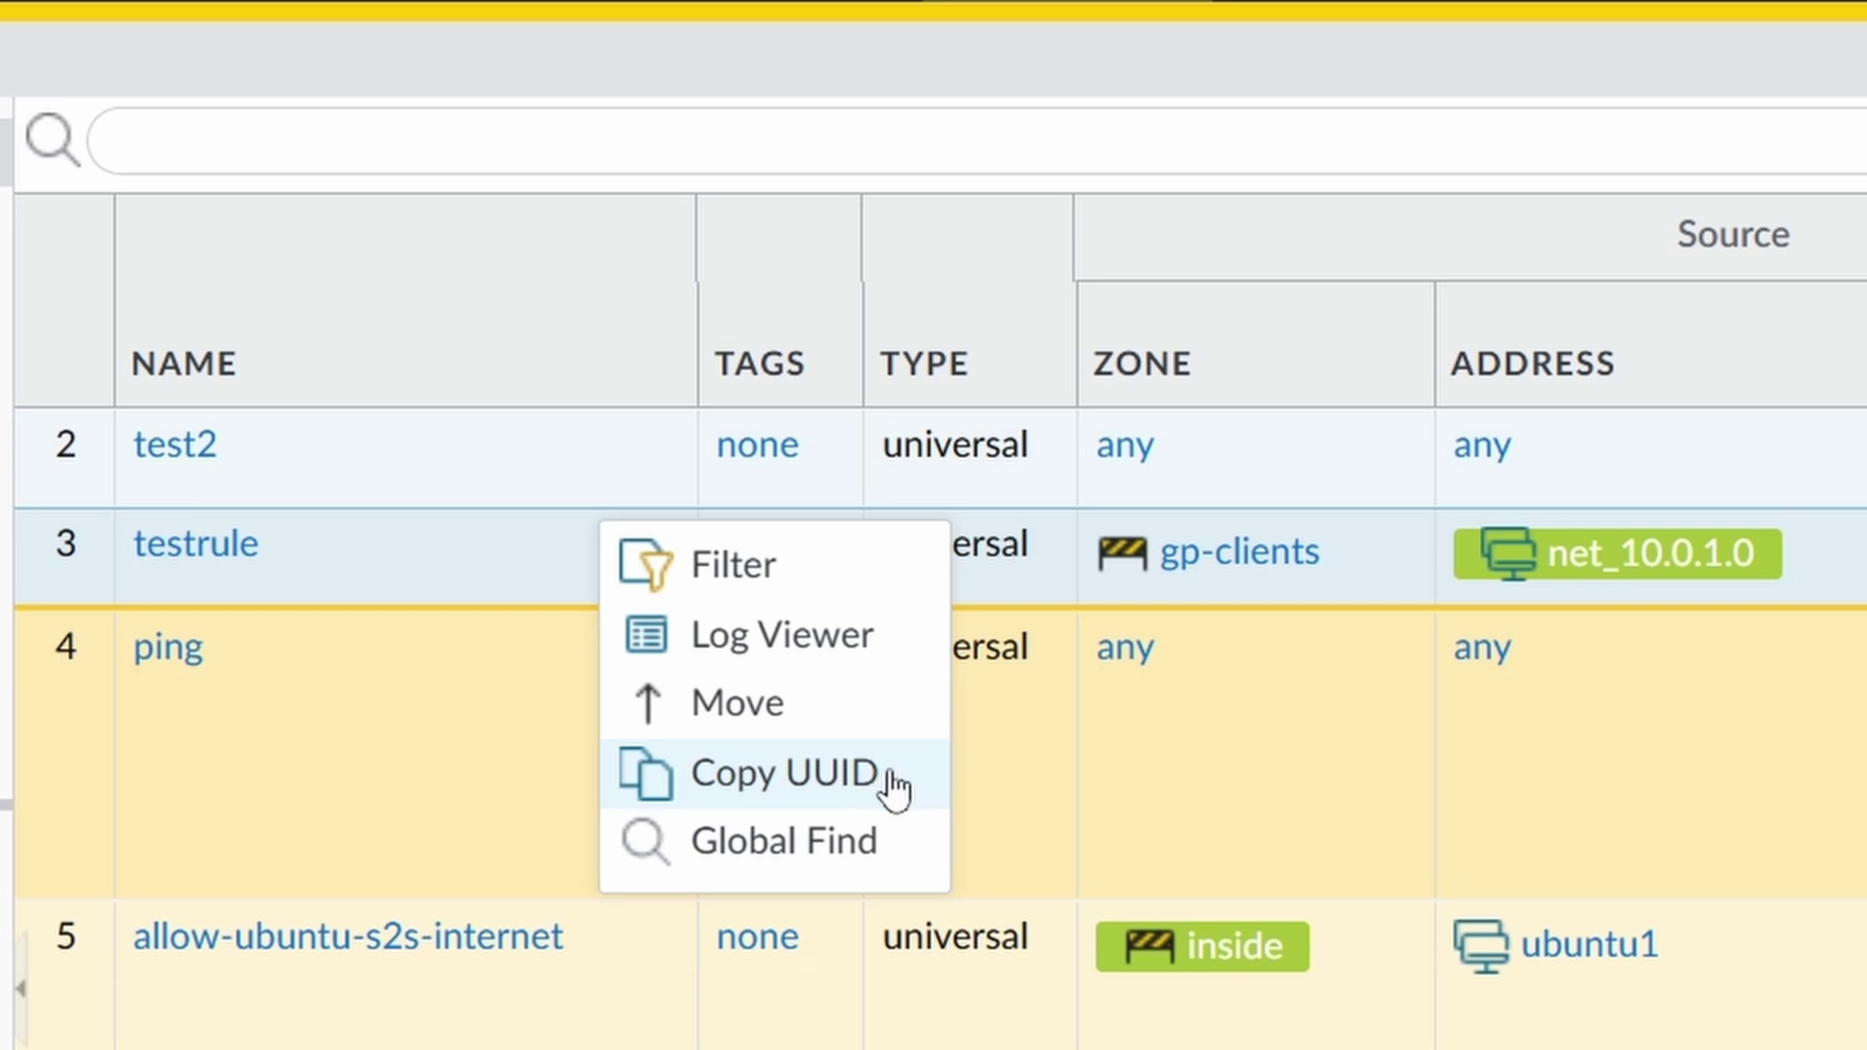
pyautogui.click(893, 784)
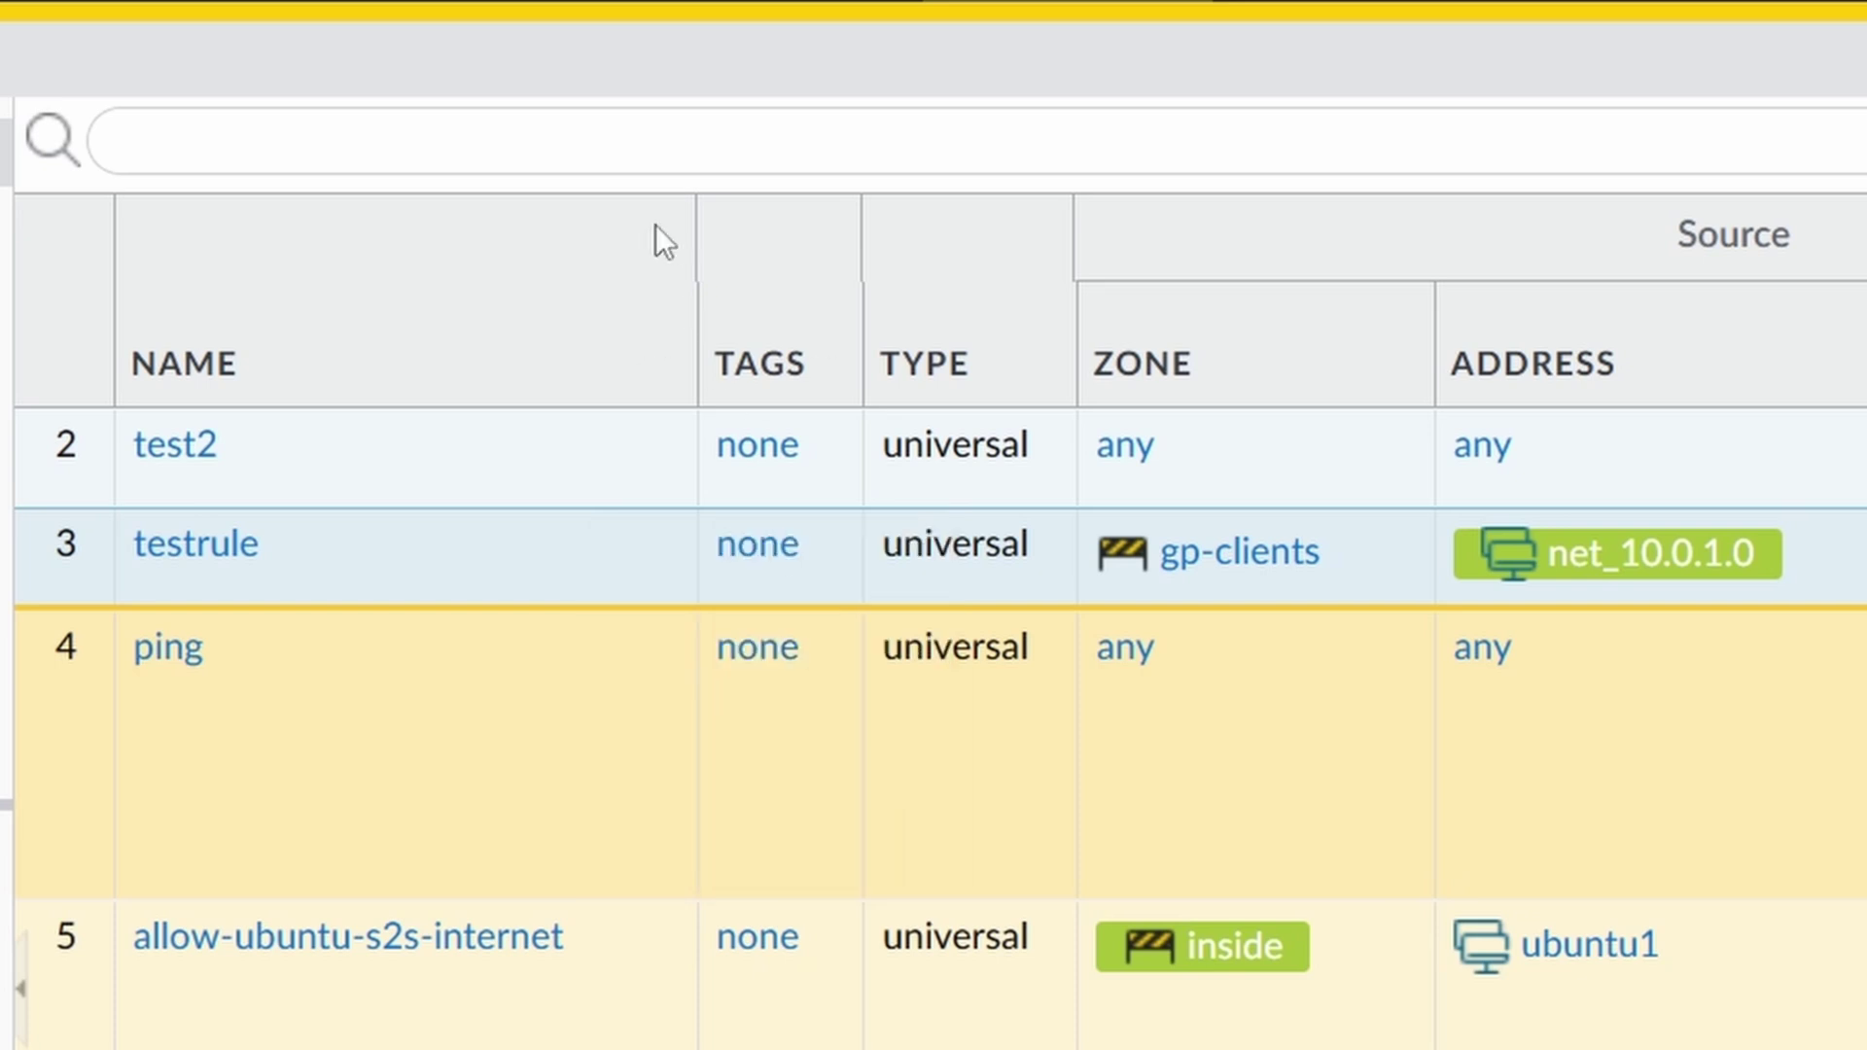
pyautogui.click(695, 134)
pyautogui.hotkey('ctrl', 'v')
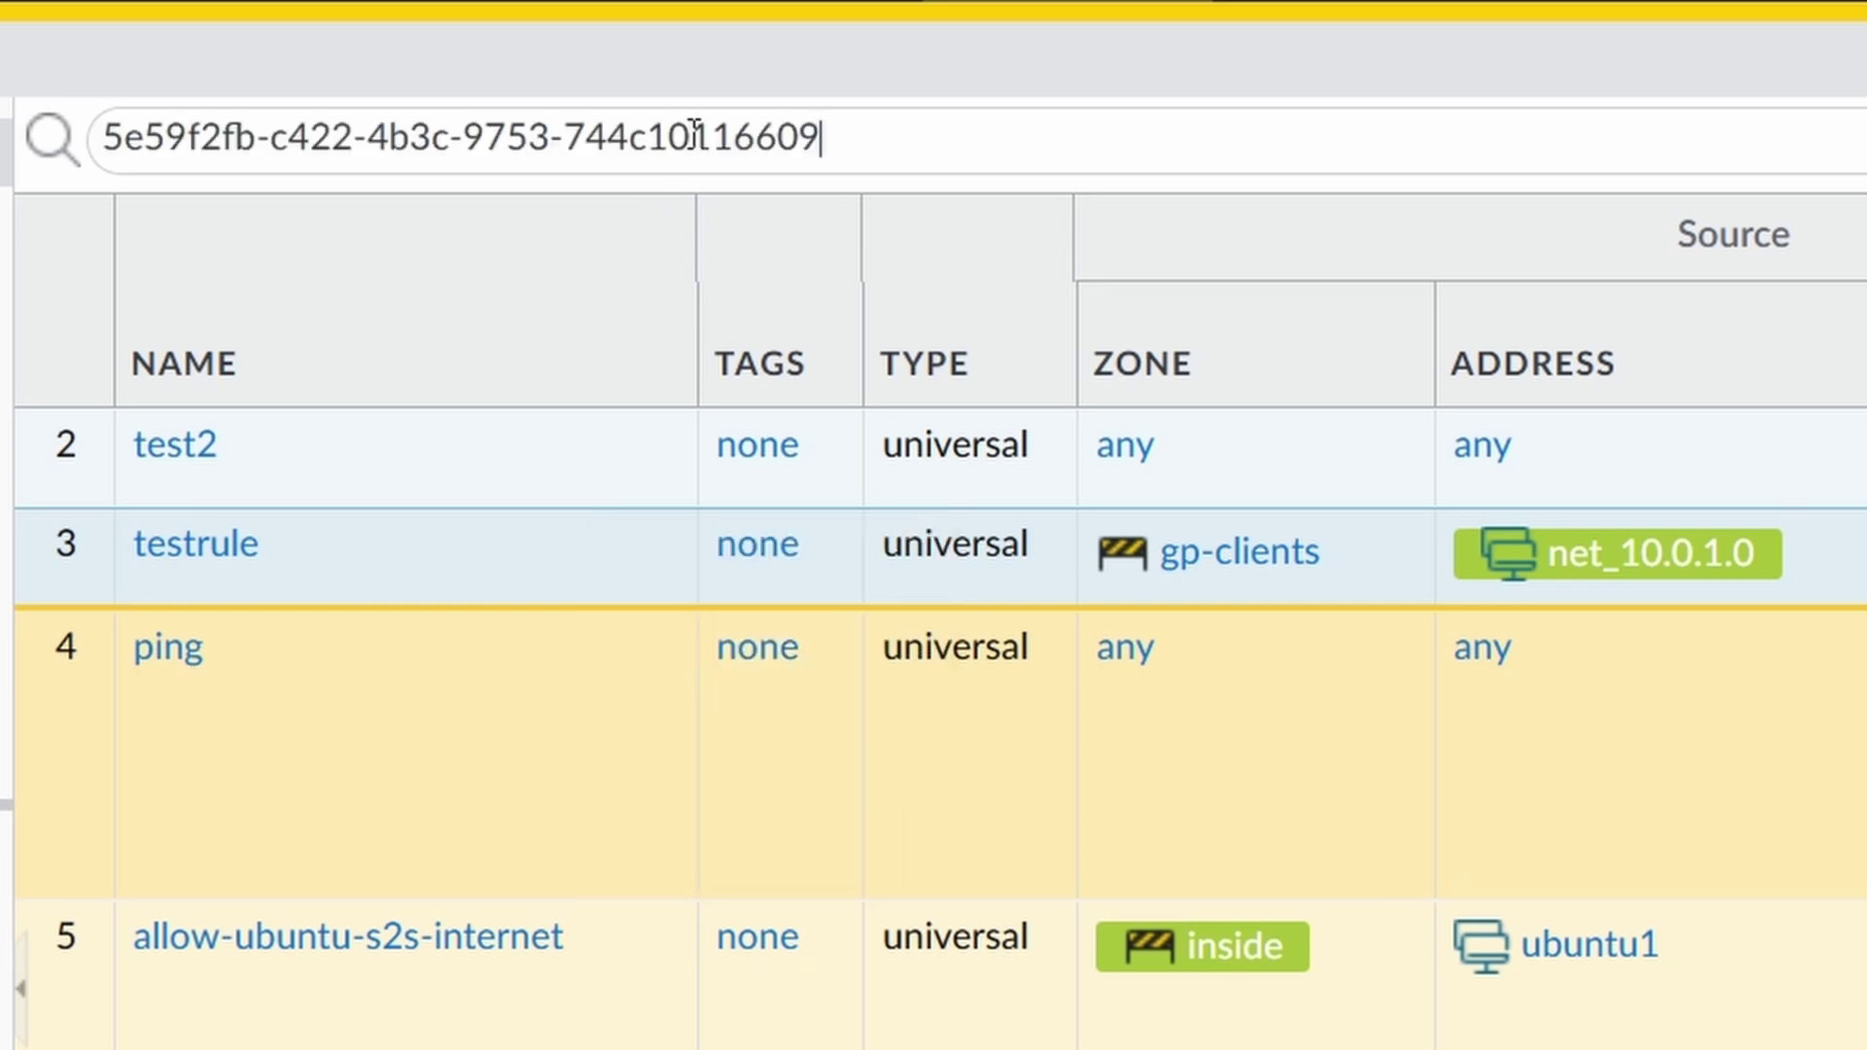
# Copy test2's UUID and paste it after the first UUID in the filter.
pyautogui.moveTo(541, 486)
pyautogui.click(645, 469)
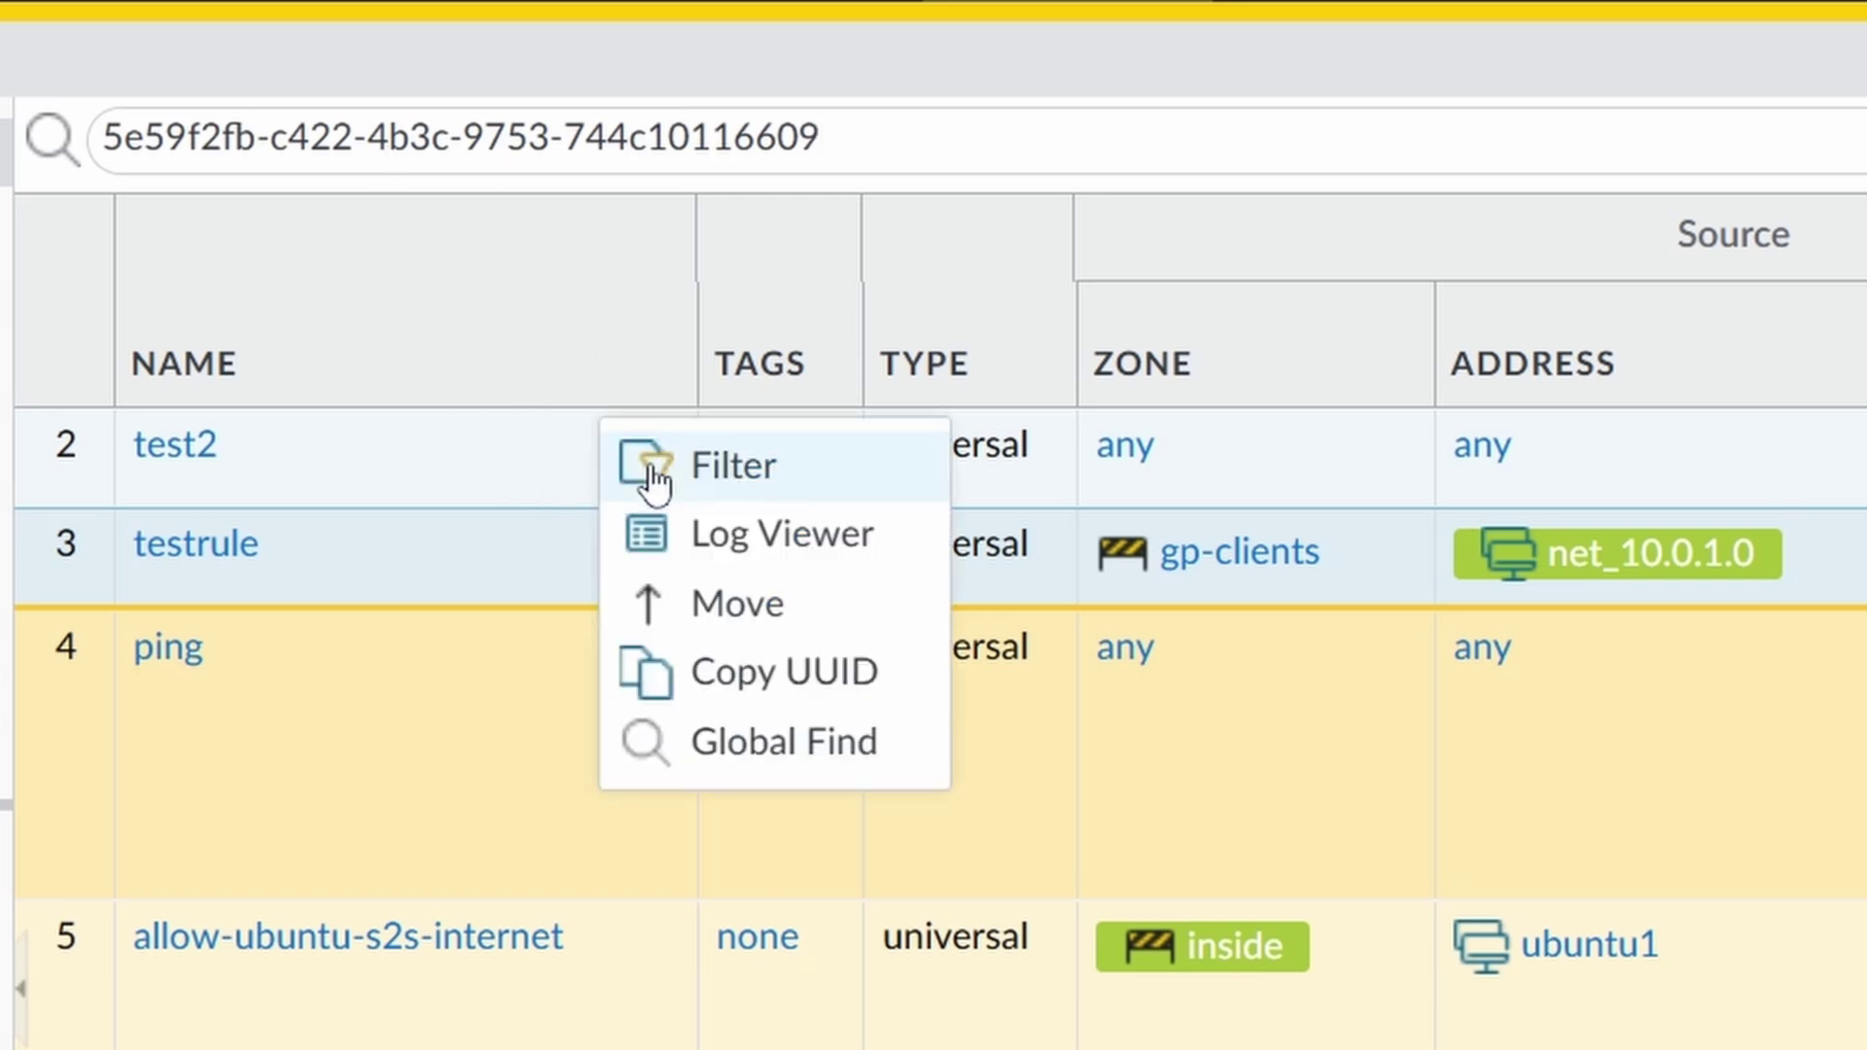
pyautogui.click(789, 669)
pyautogui.click(953, 158)
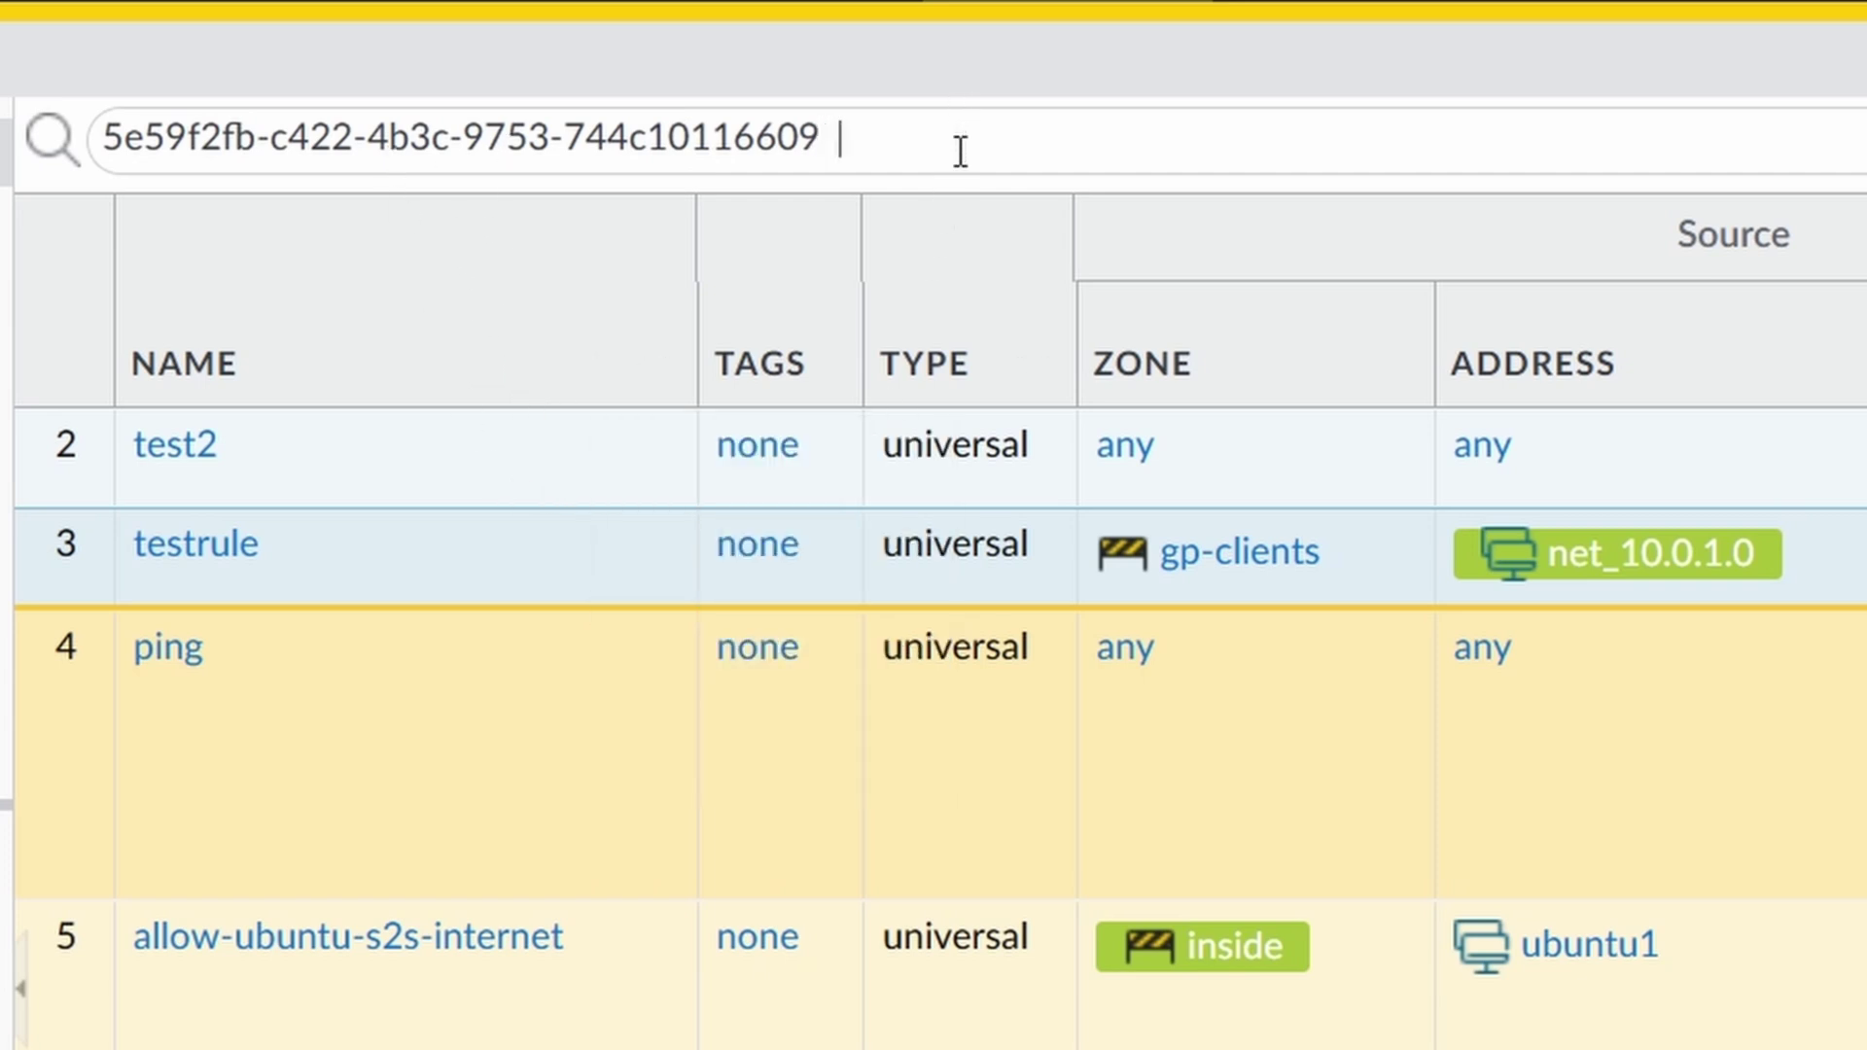
pyautogui.hotkey('ctrl', 'v')
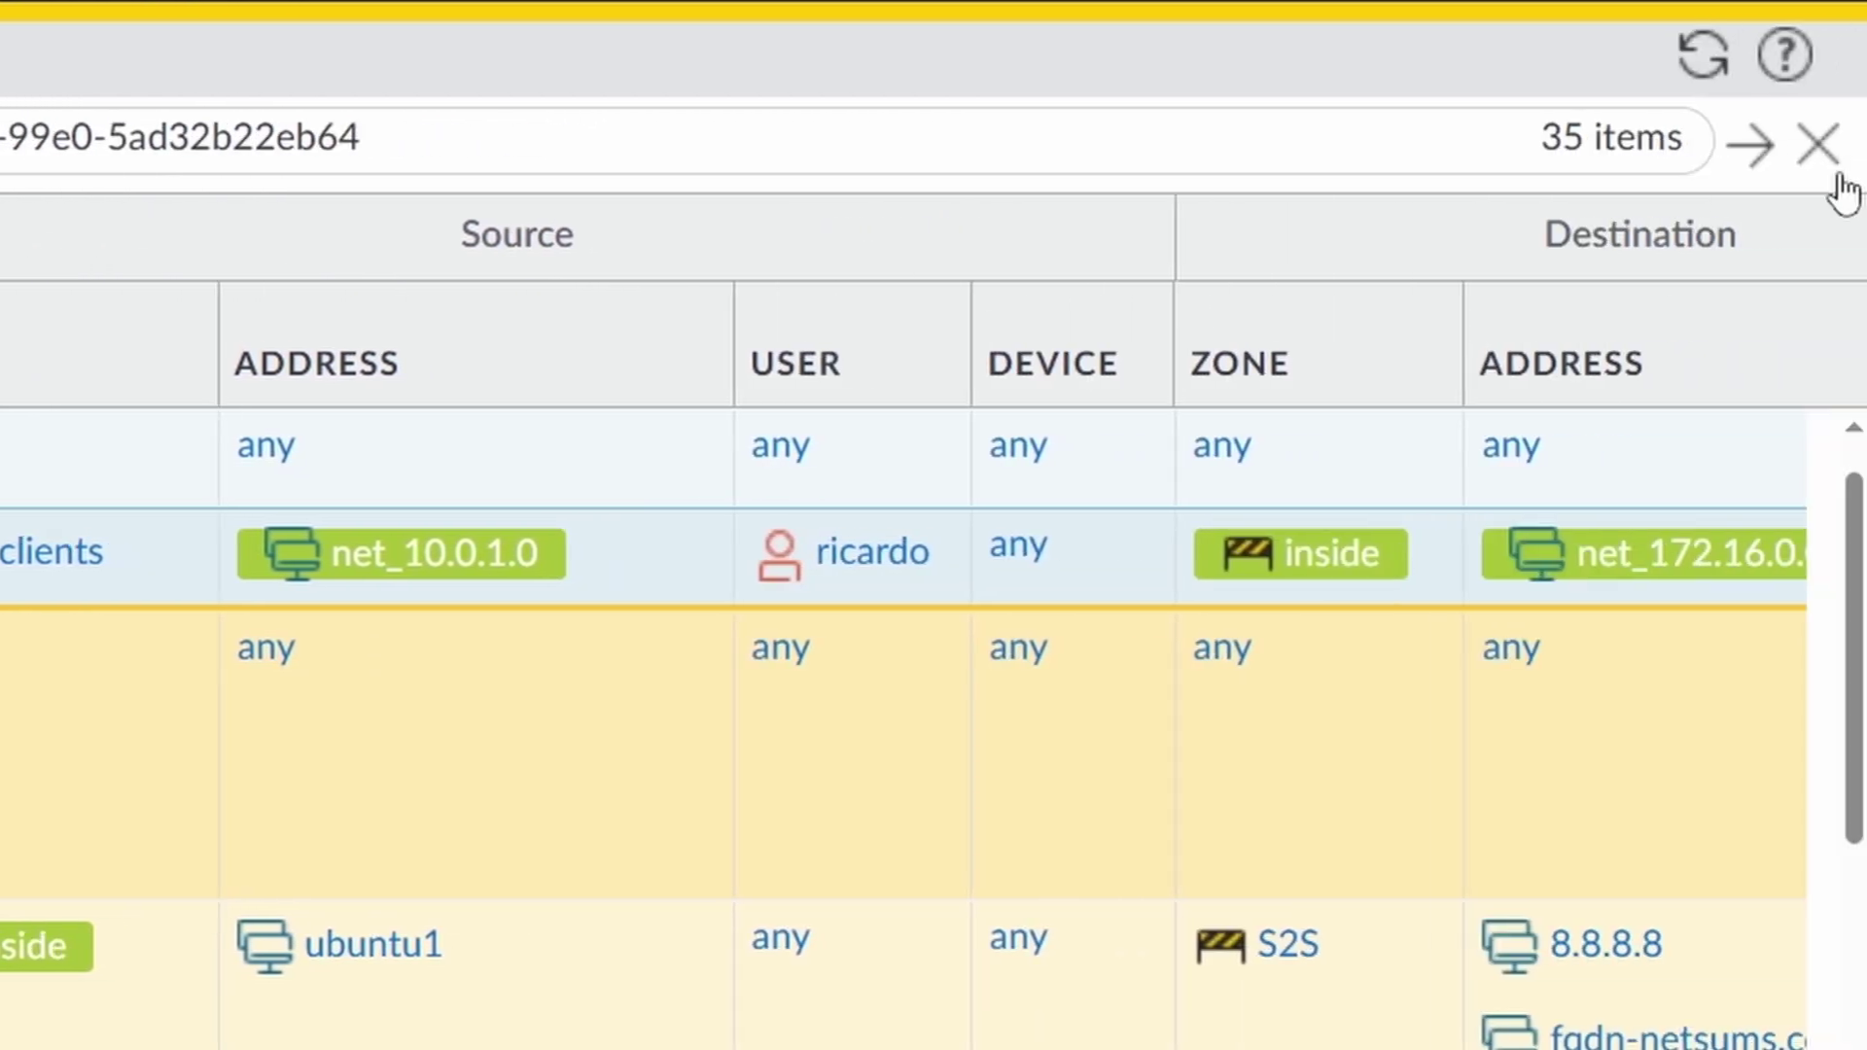
# Clear the UUID filter and launch an empty Global Find from testrule's dropdown.
pyautogui.click(1821, 144)
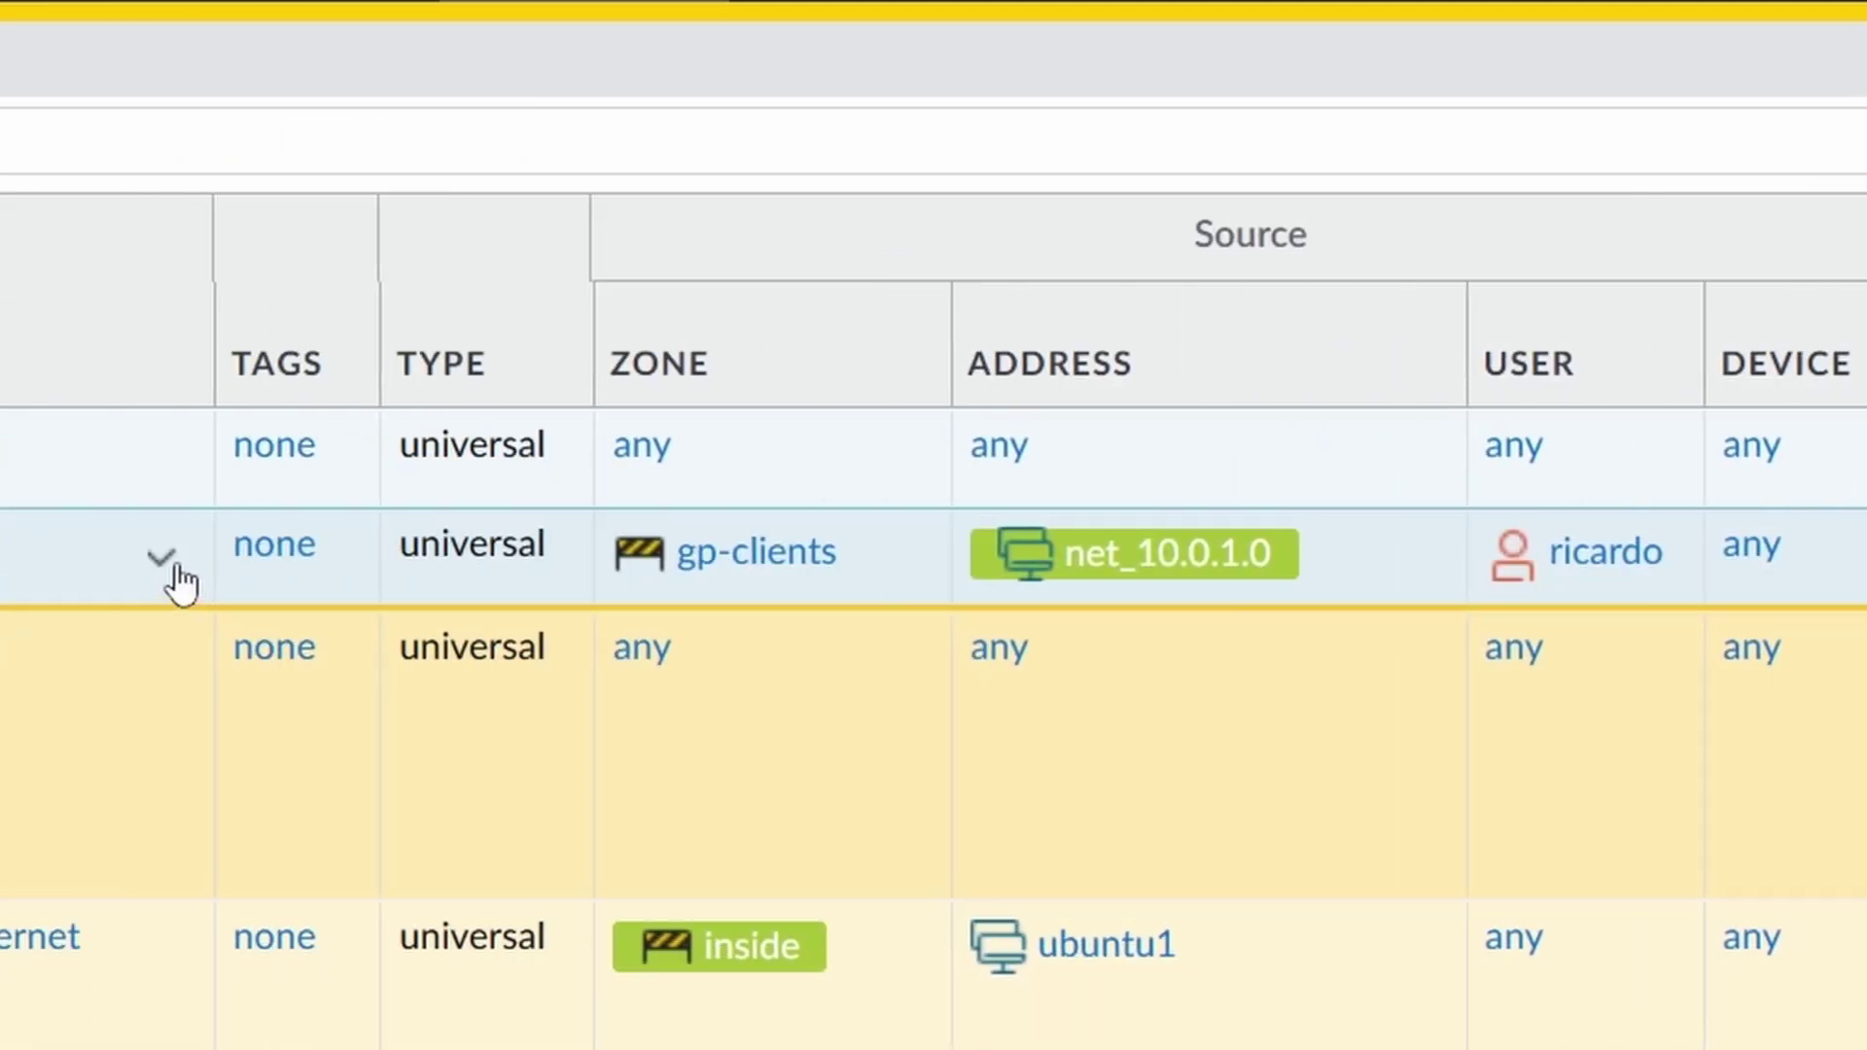
pyautogui.click(643, 564)
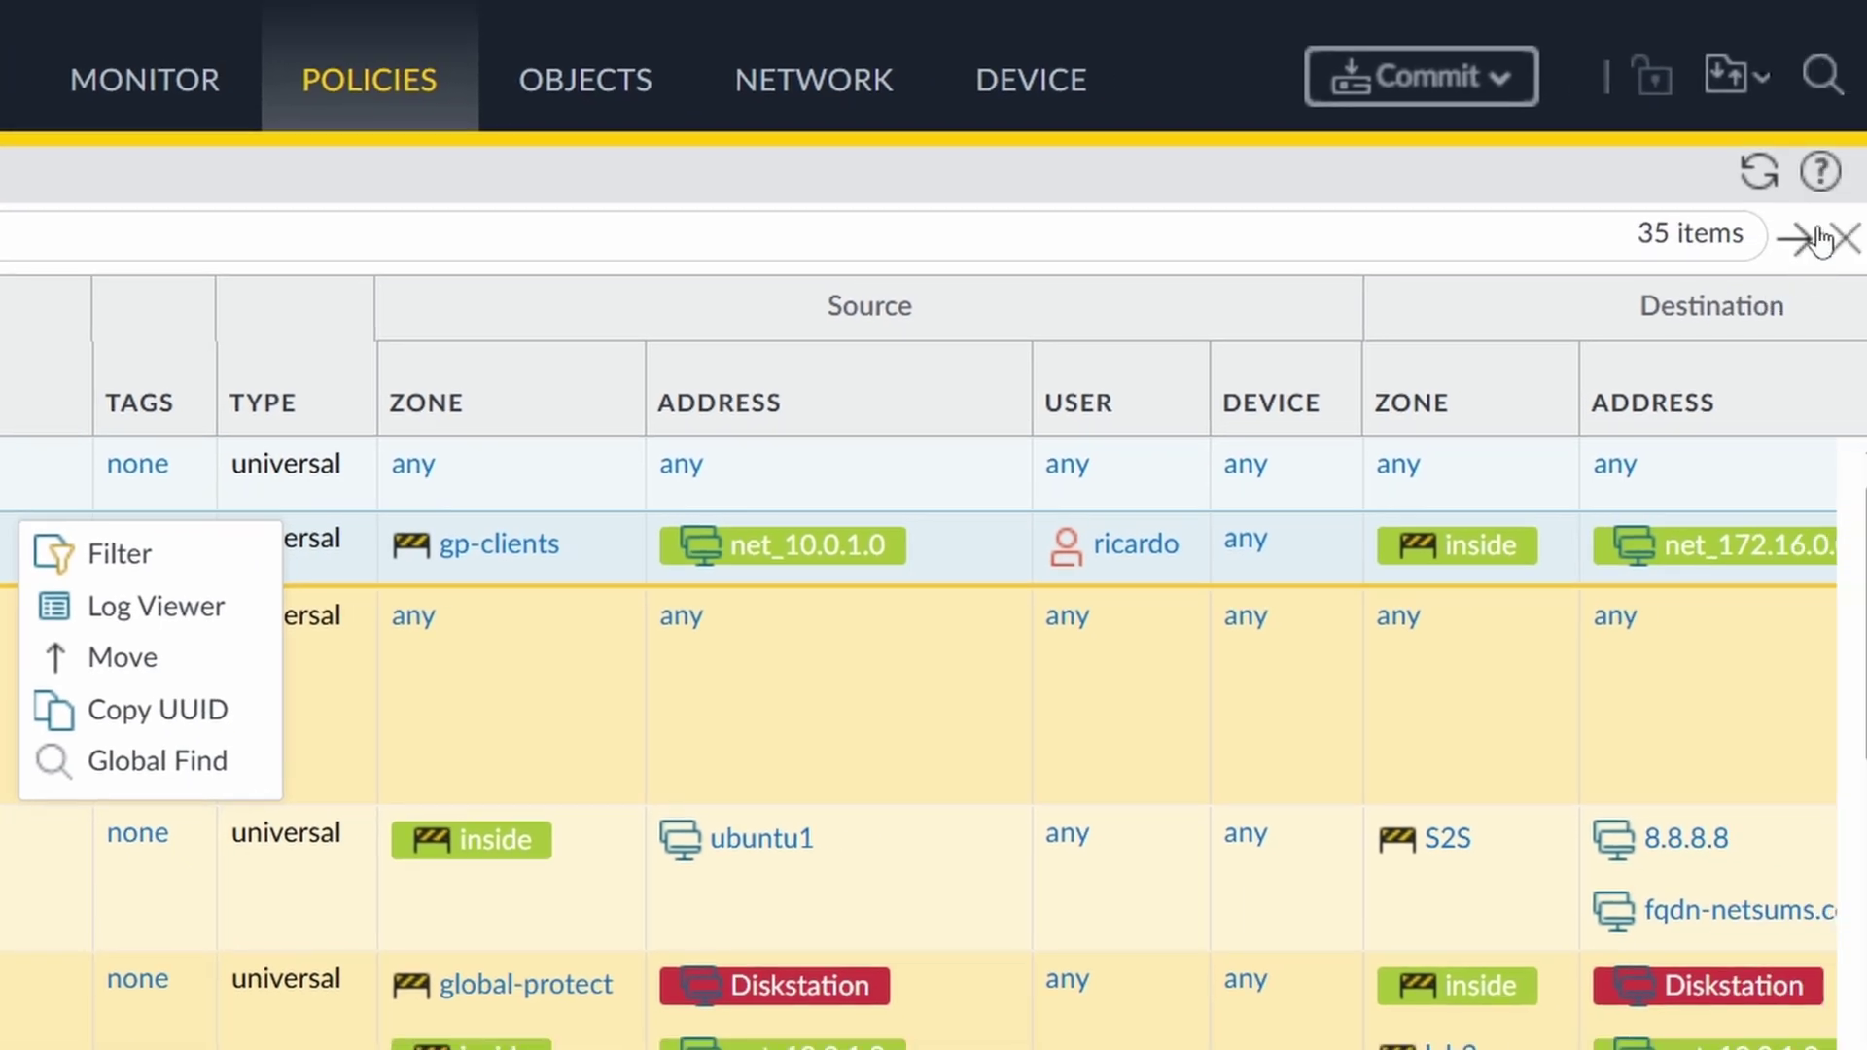
pyautogui.click(1823, 77)
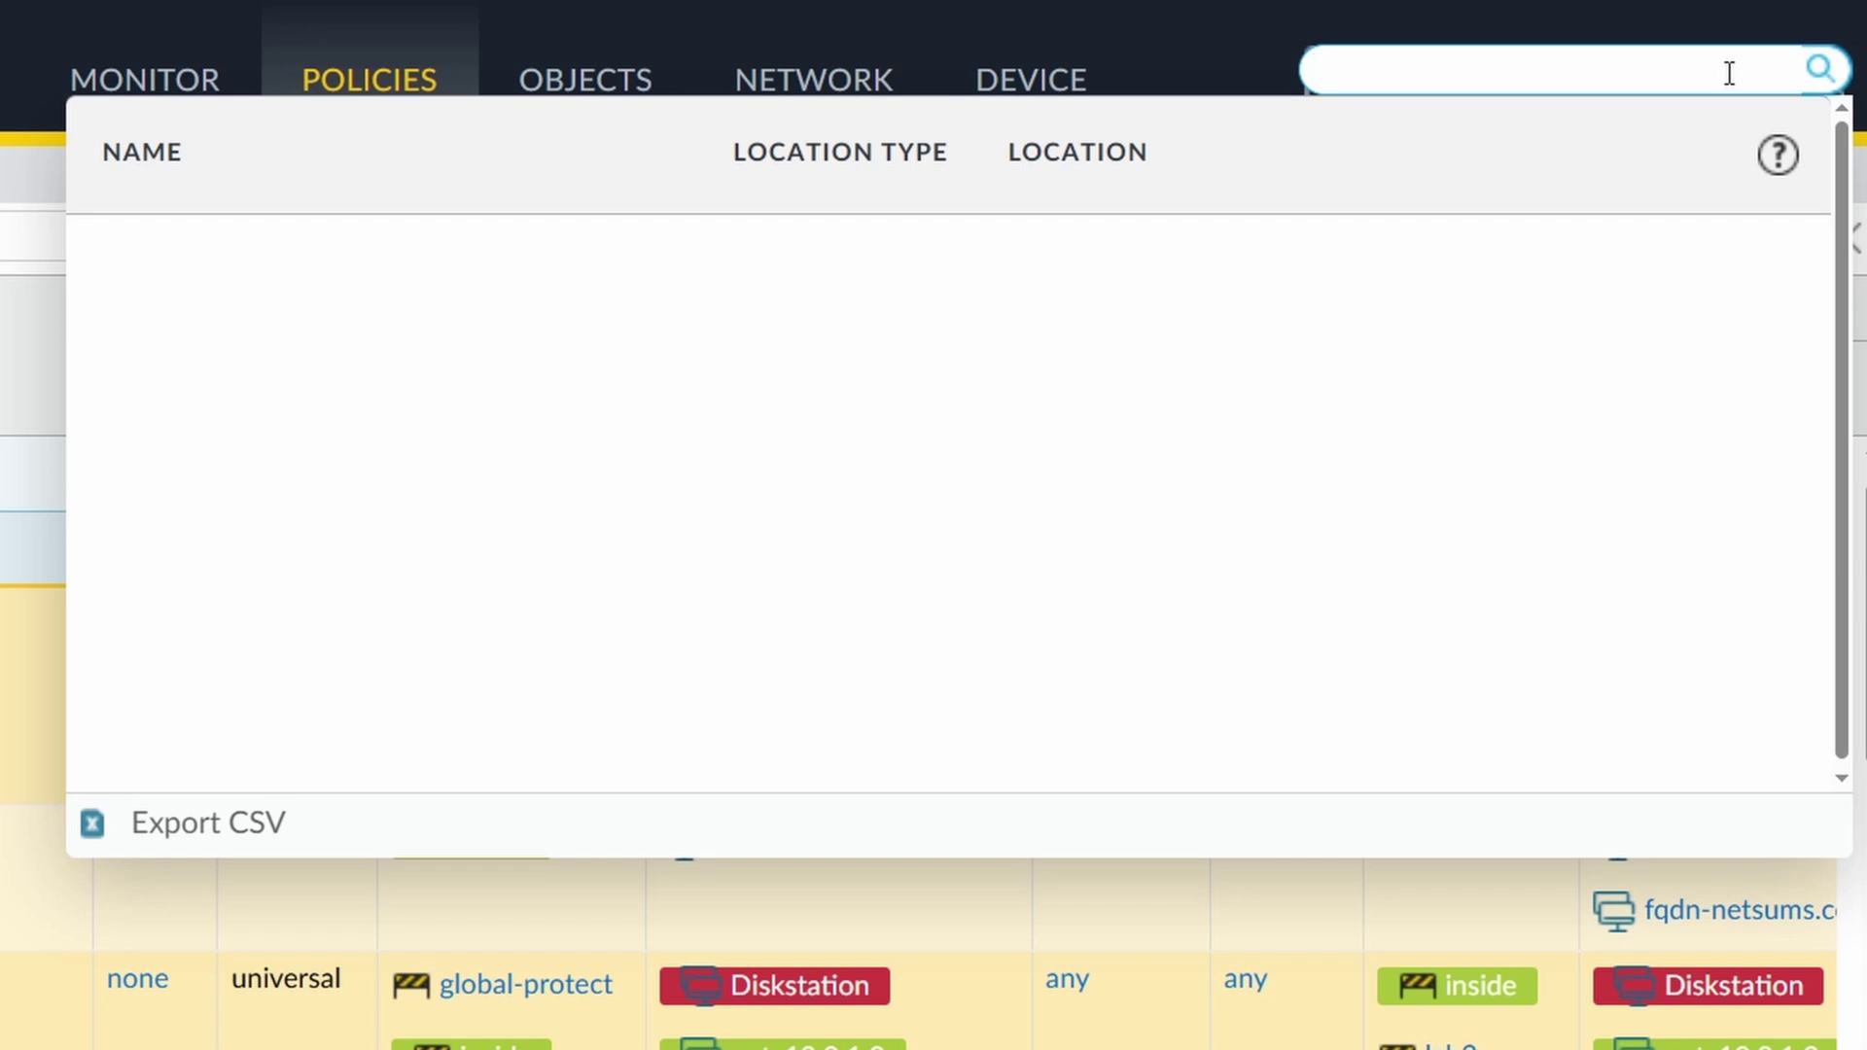
# Search Global Find for 10.0.1.1 and inspect address matches pavm-inside, ubuntu1 and windows11.
pyautogui.write('10.0.1.1')
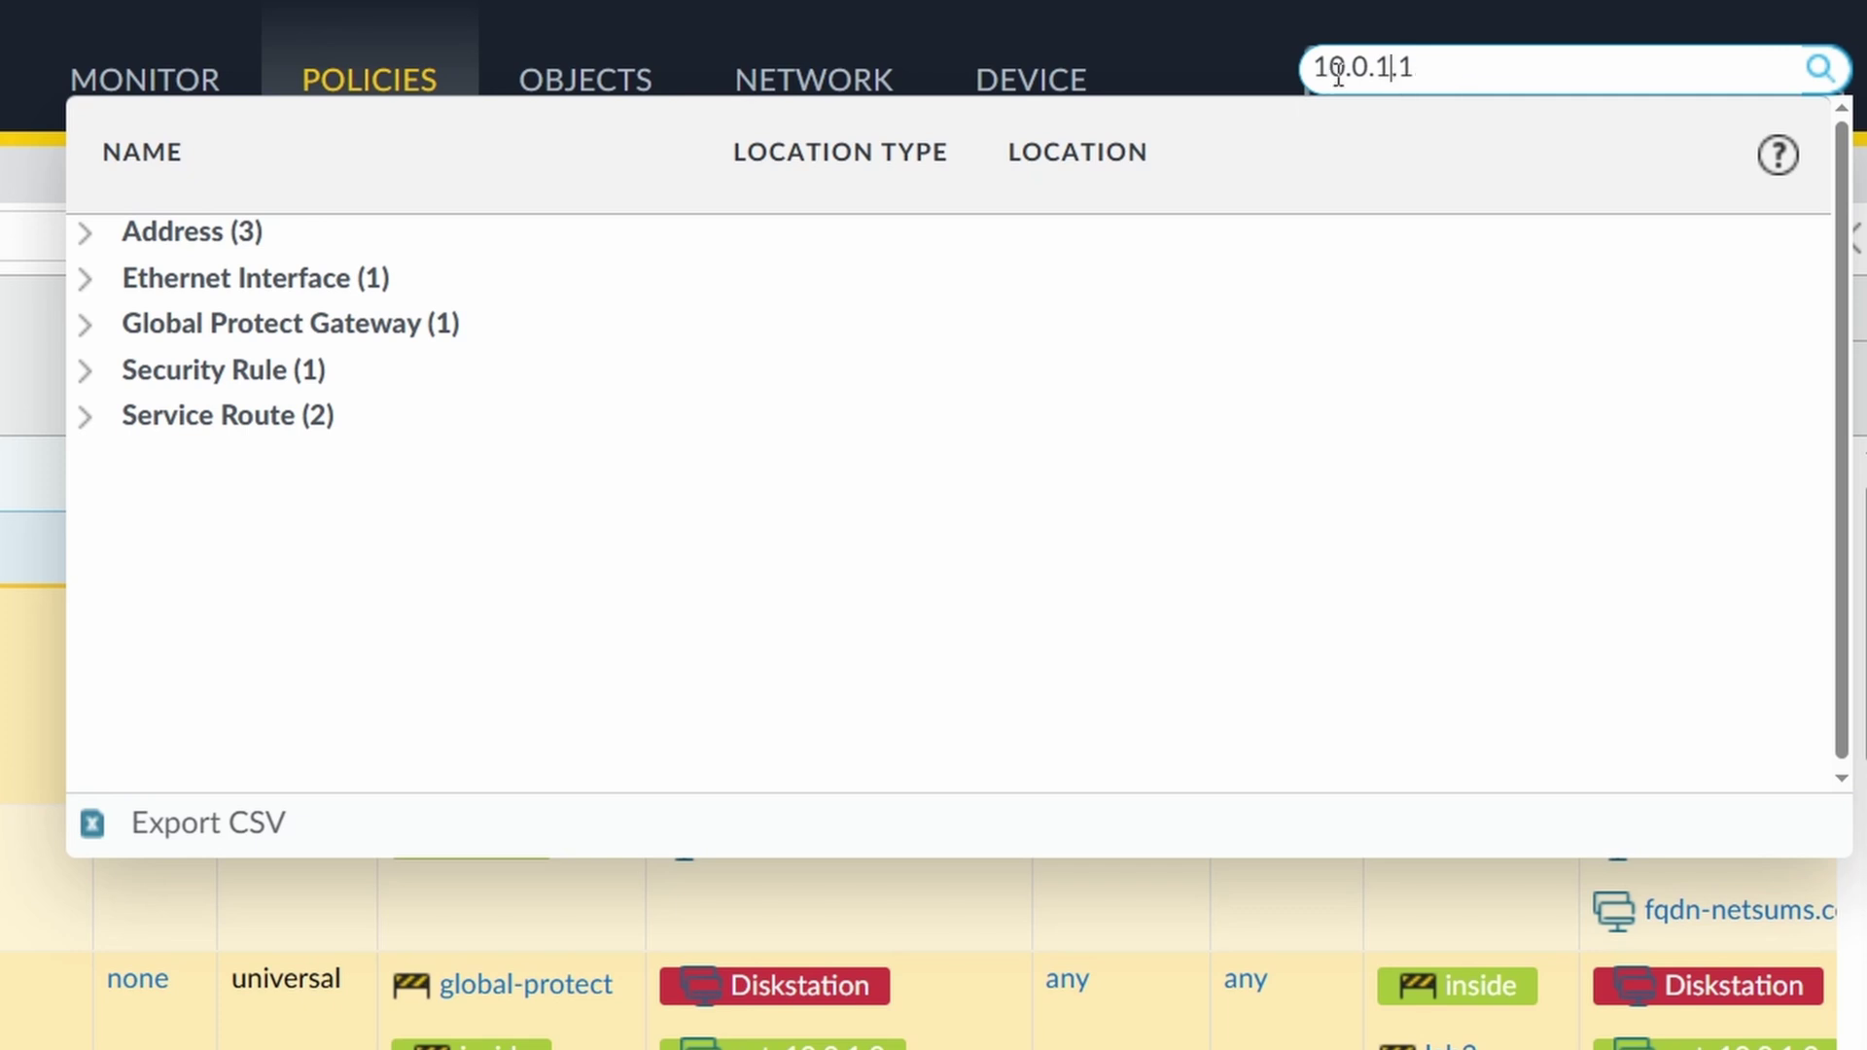
pyautogui.click(91, 239)
pyautogui.click(93, 243)
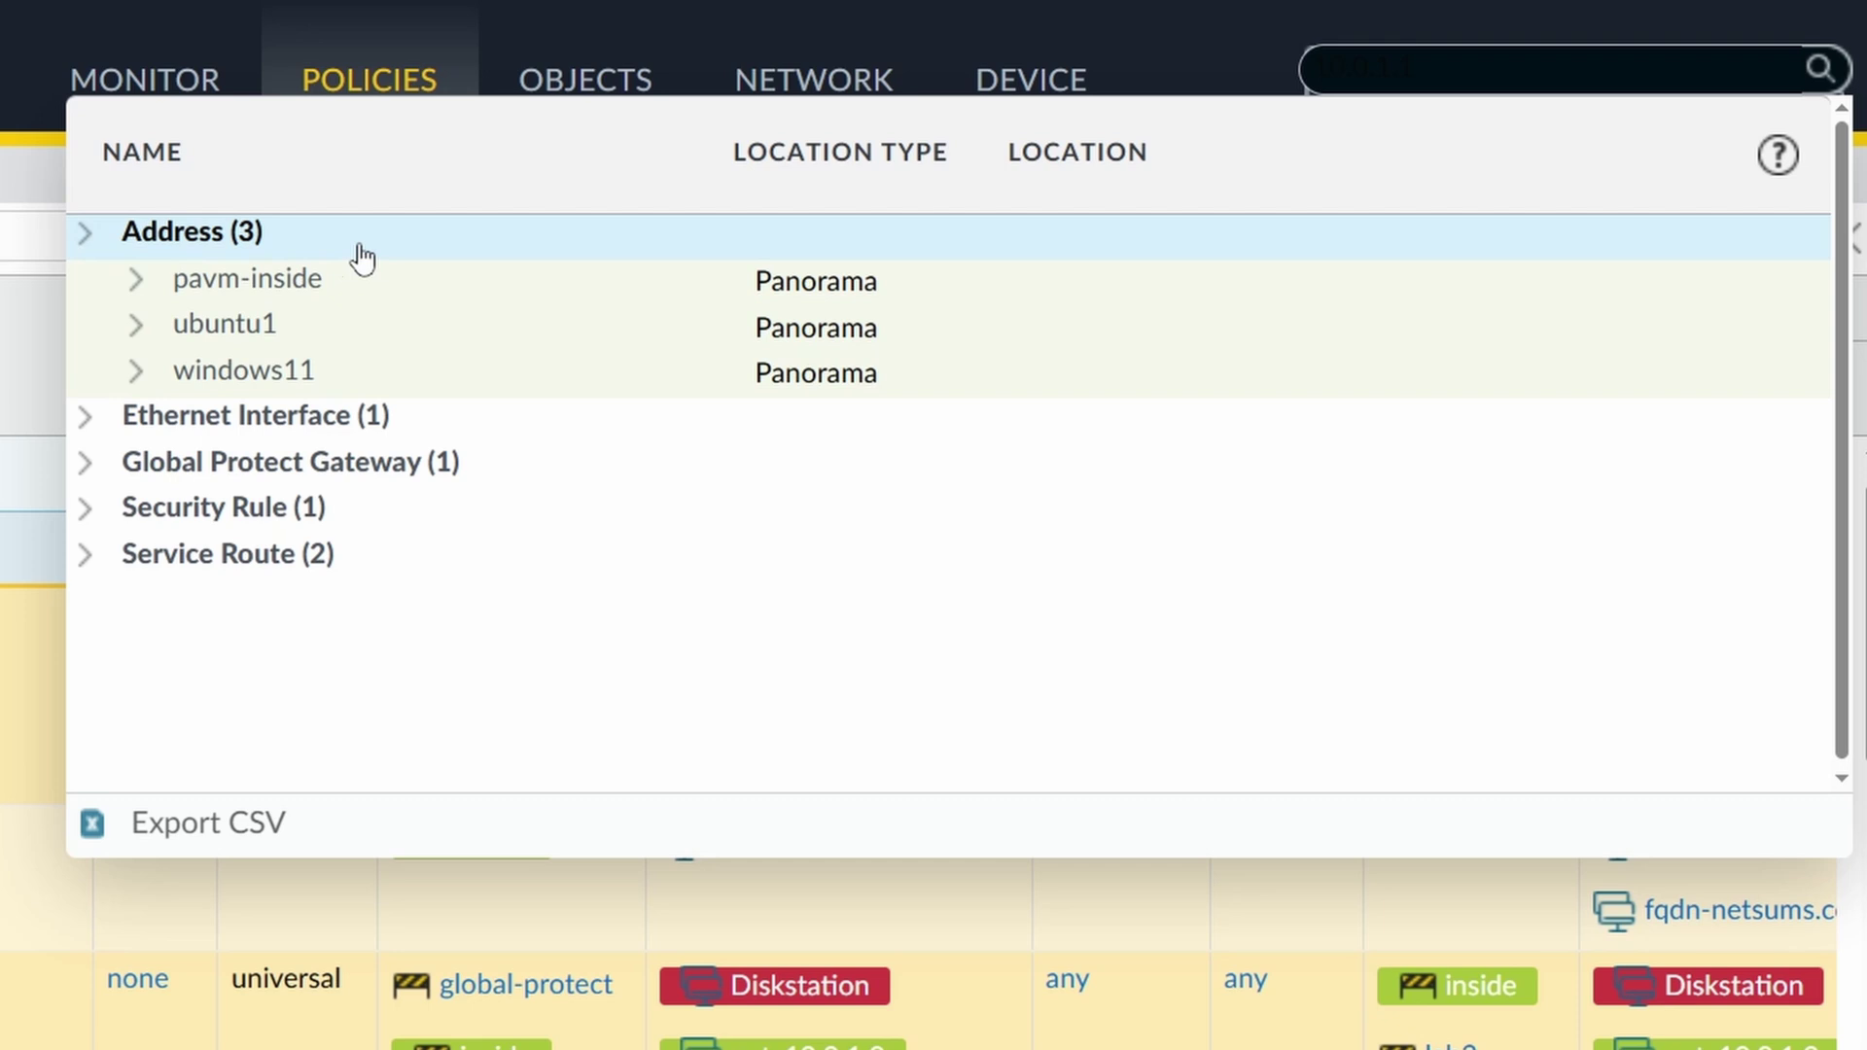
pyautogui.moveTo(337, 292)
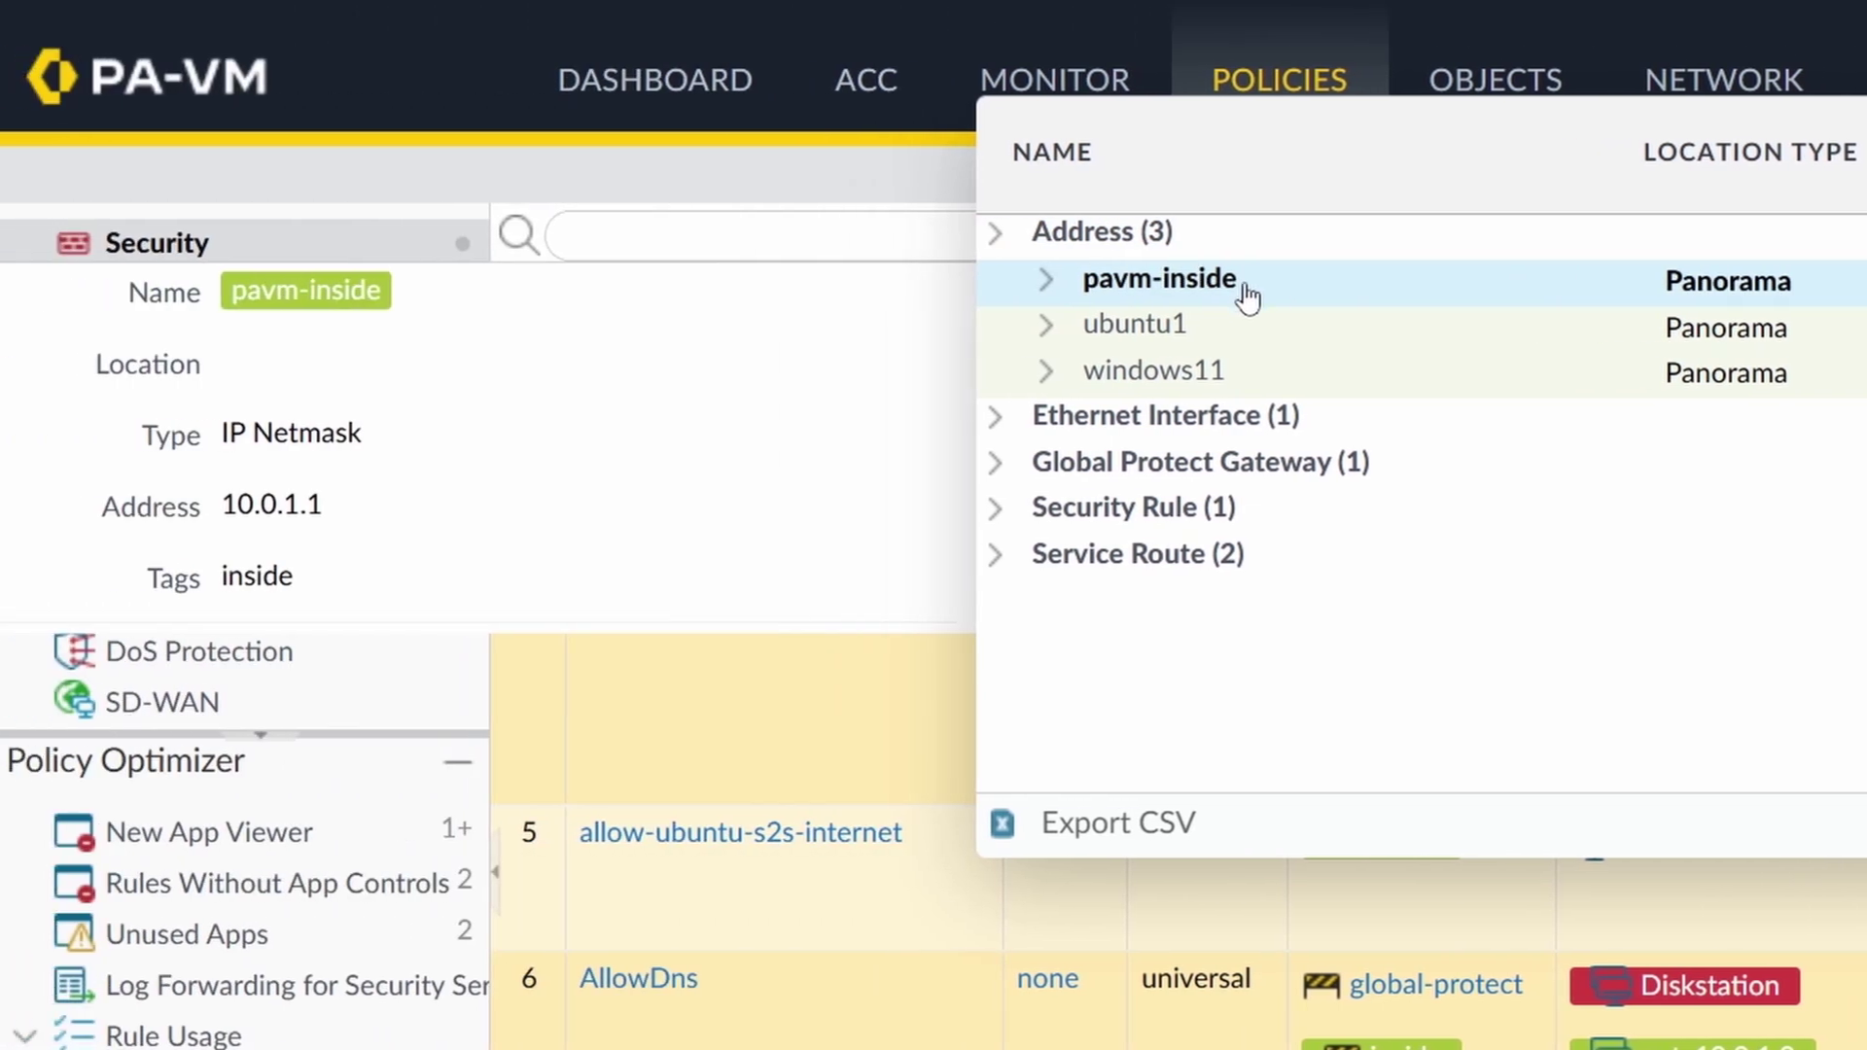
pyautogui.moveTo(1194, 323)
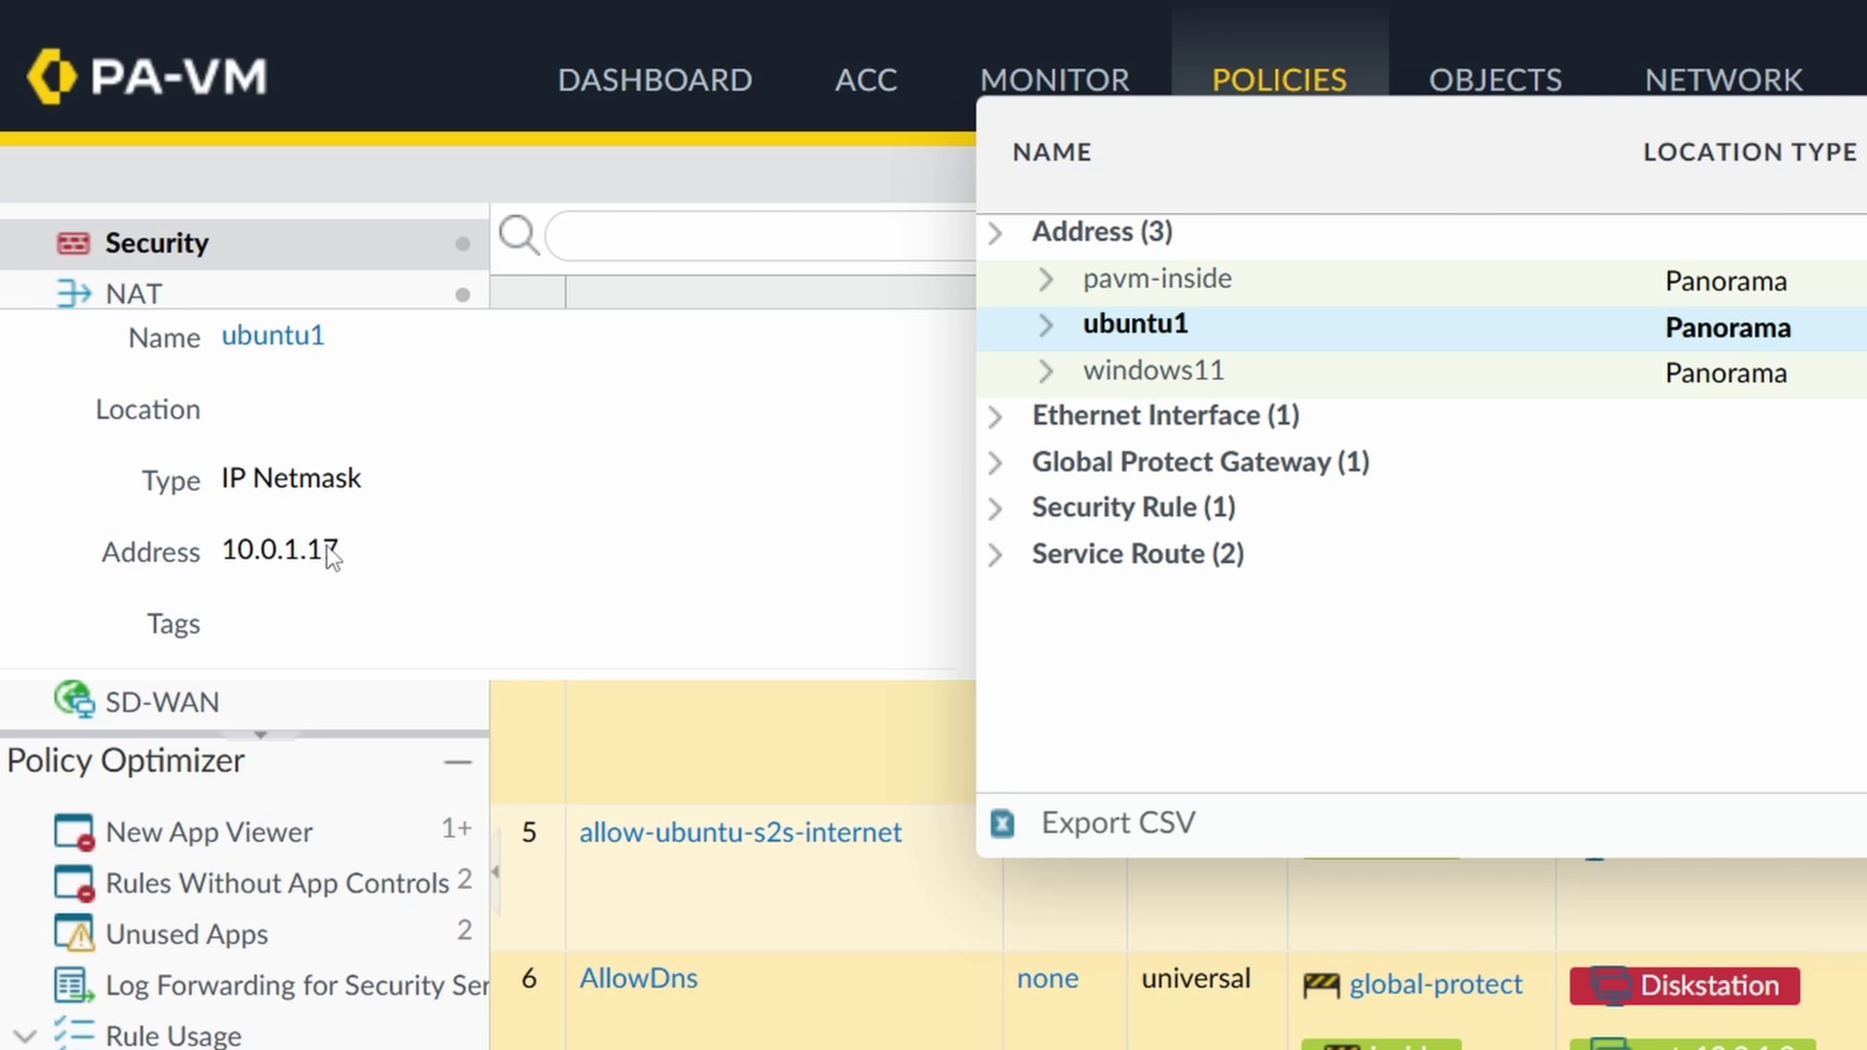
pyautogui.moveTo(1220, 381)
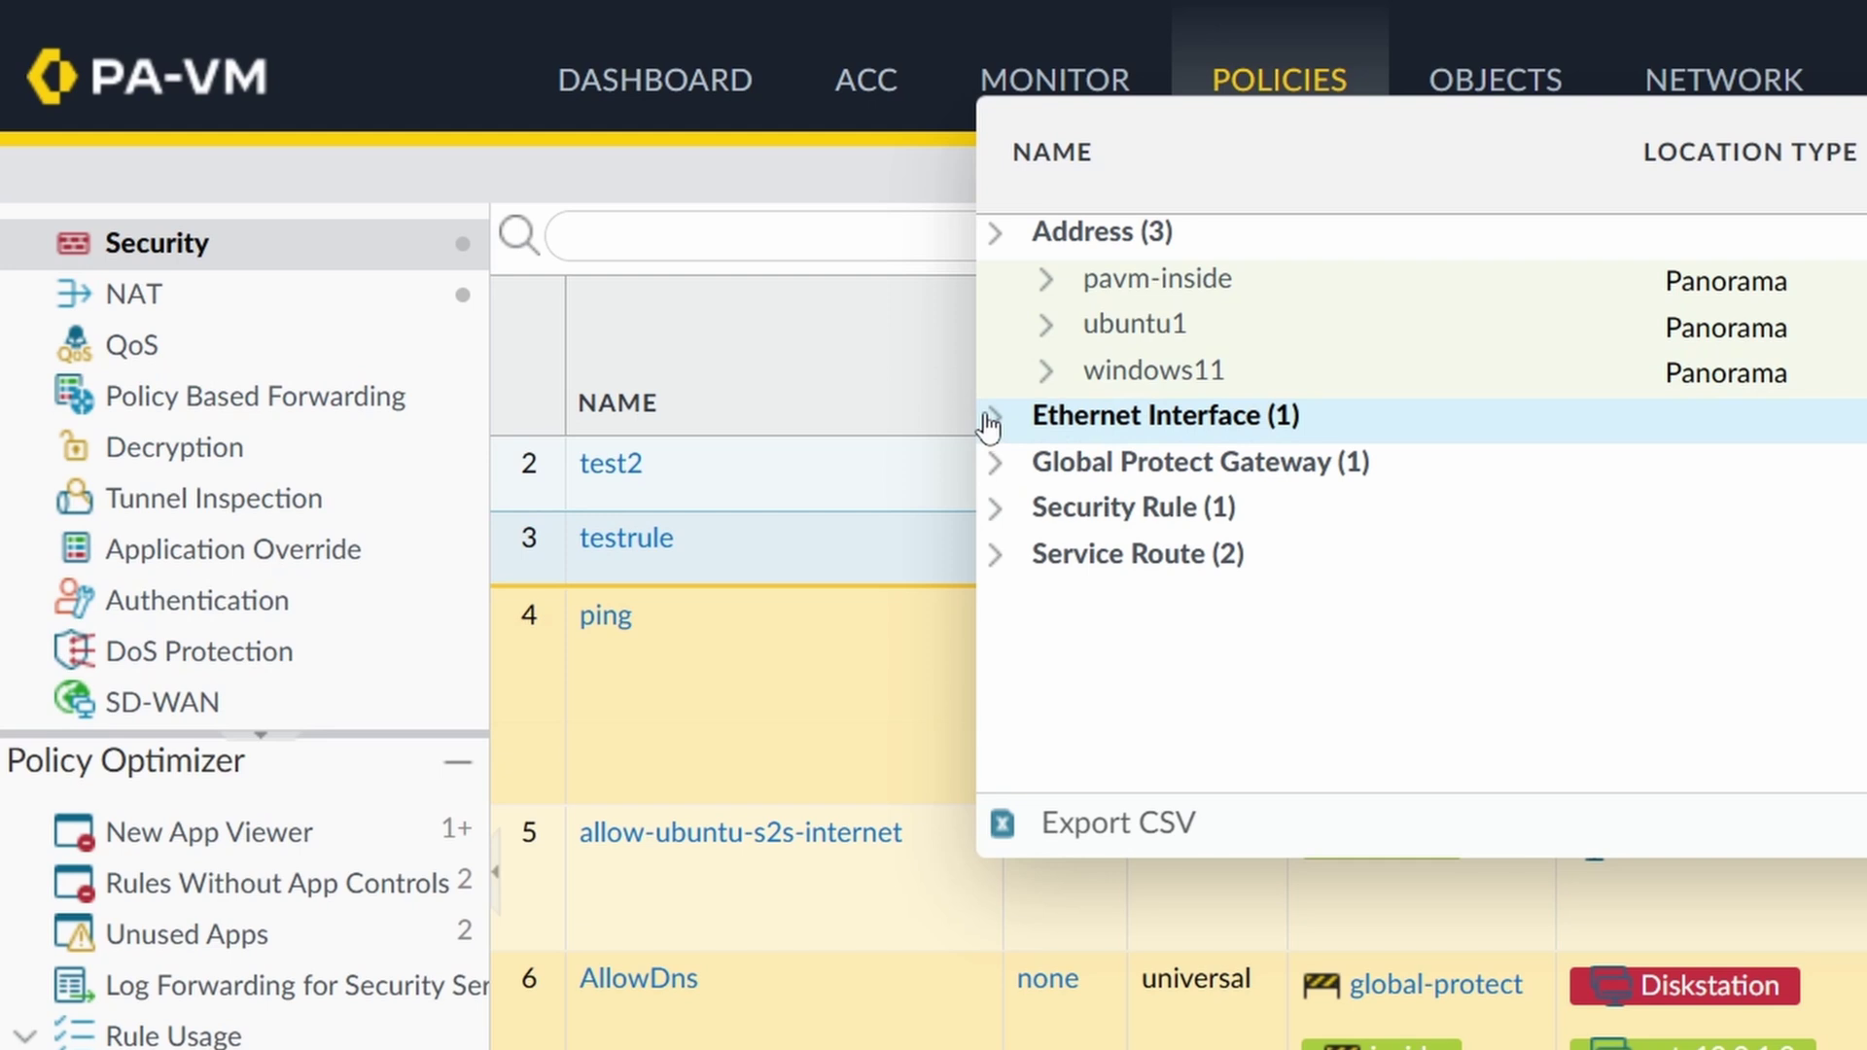
# Review the ethernet1/2, gw1-vpn.printus.com, AllowDhcp, kerberos and ldap matches for 10.0.1.1.
pyautogui.click(992, 419)
pyautogui.moveTo(1167, 472)
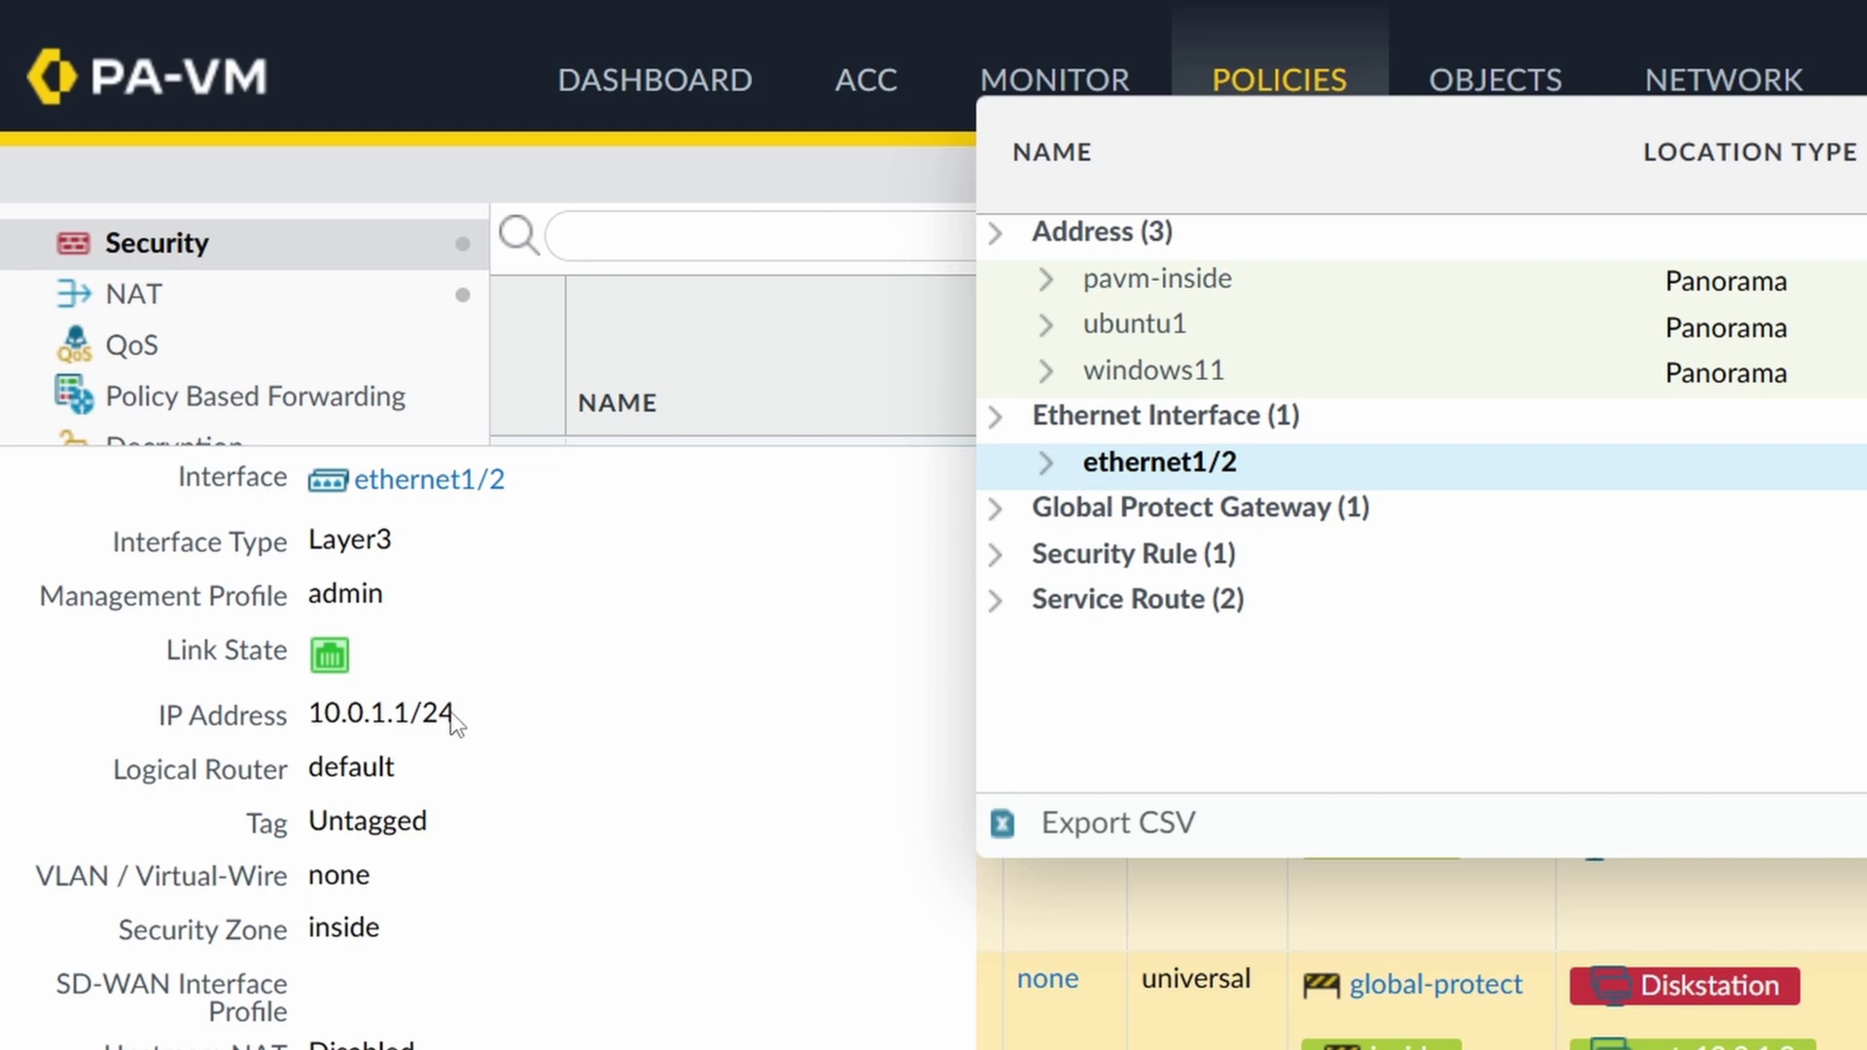
pyautogui.click(1123, 510)
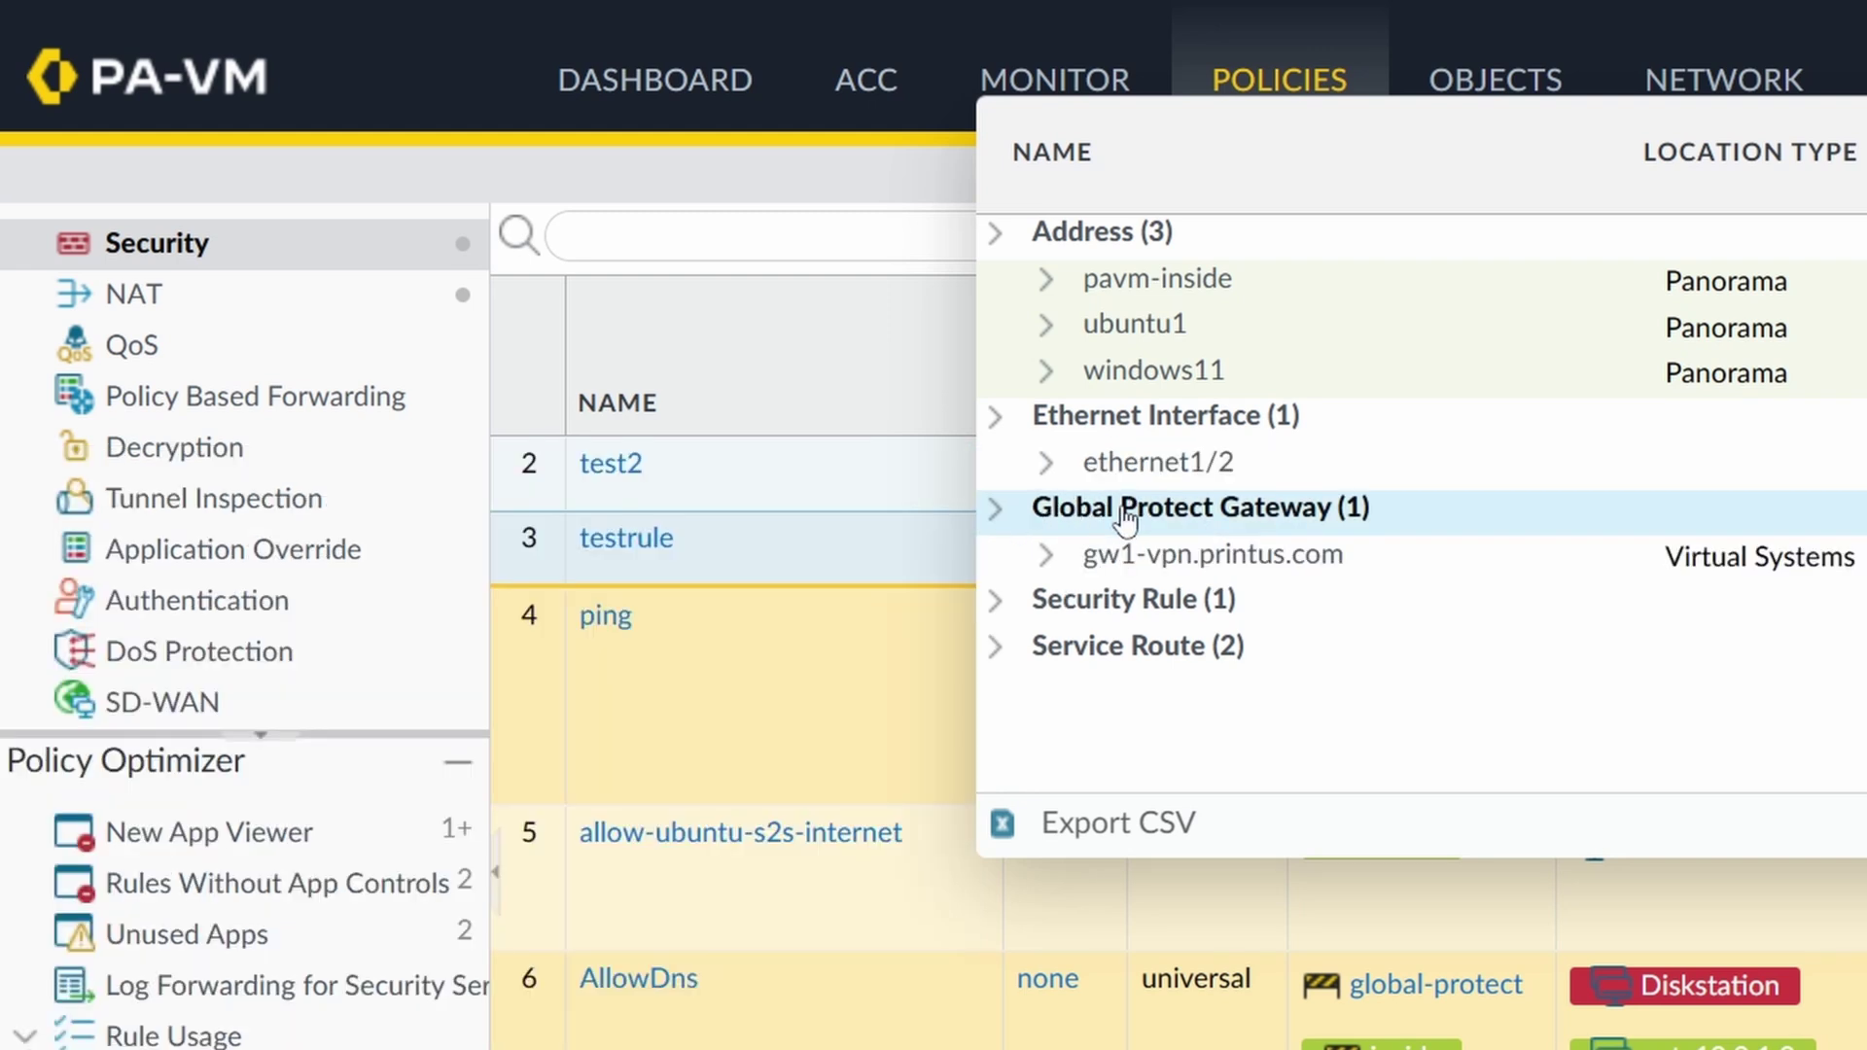
pyautogui.moveTo(1210, 562)
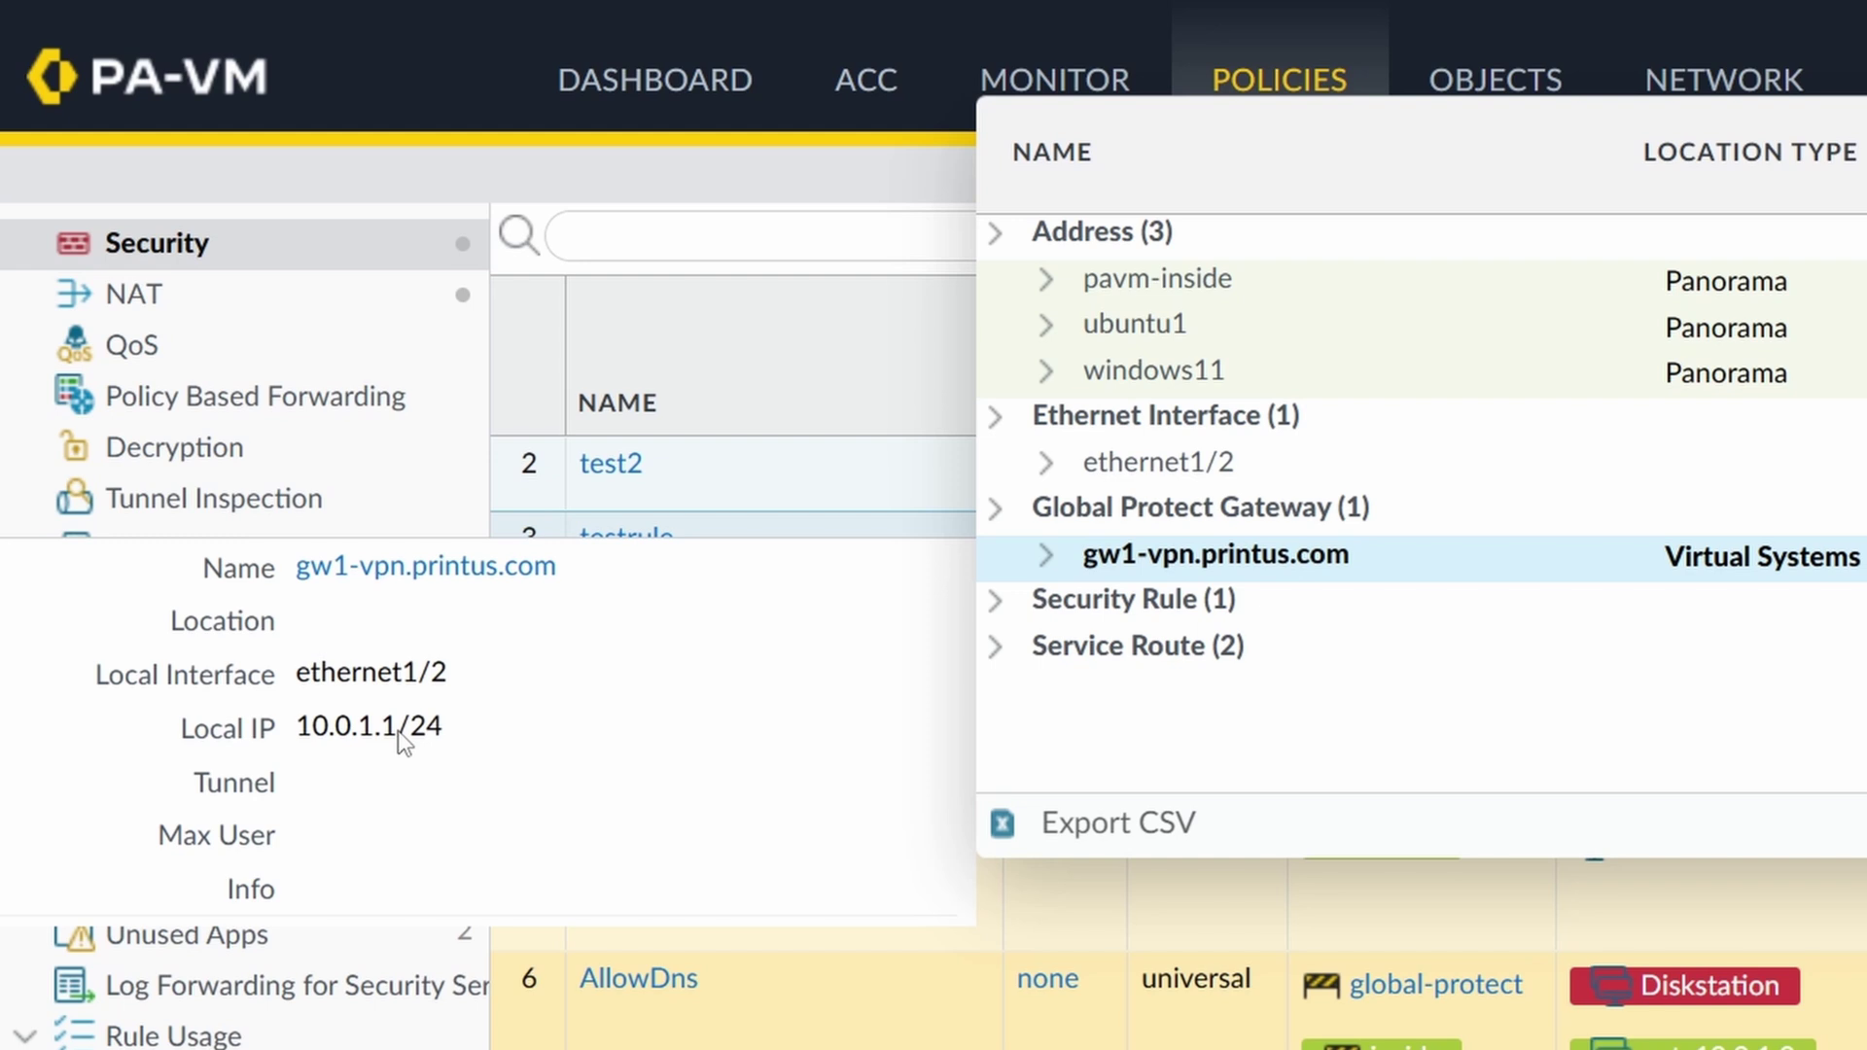
pyautogui.click(1133, 600)
pyautogui.moveTo(1184, 661)
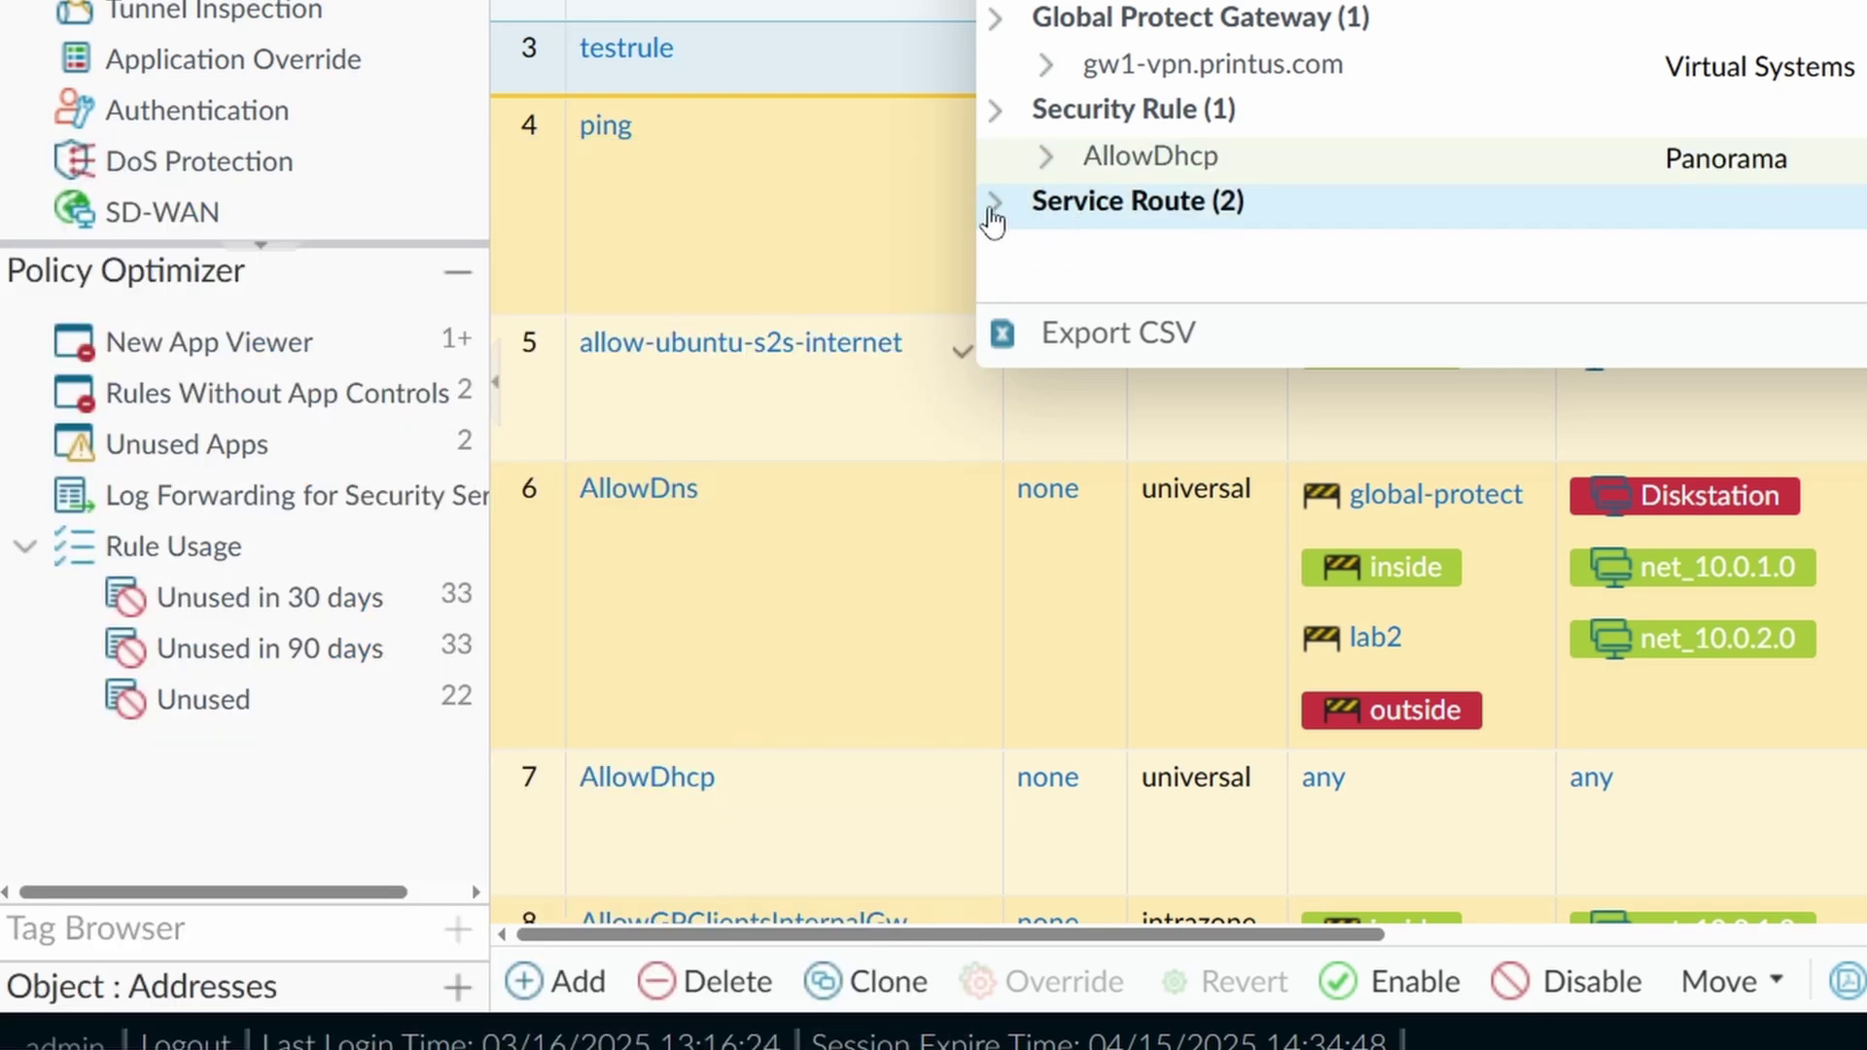
pyautogui.click(991, 205)
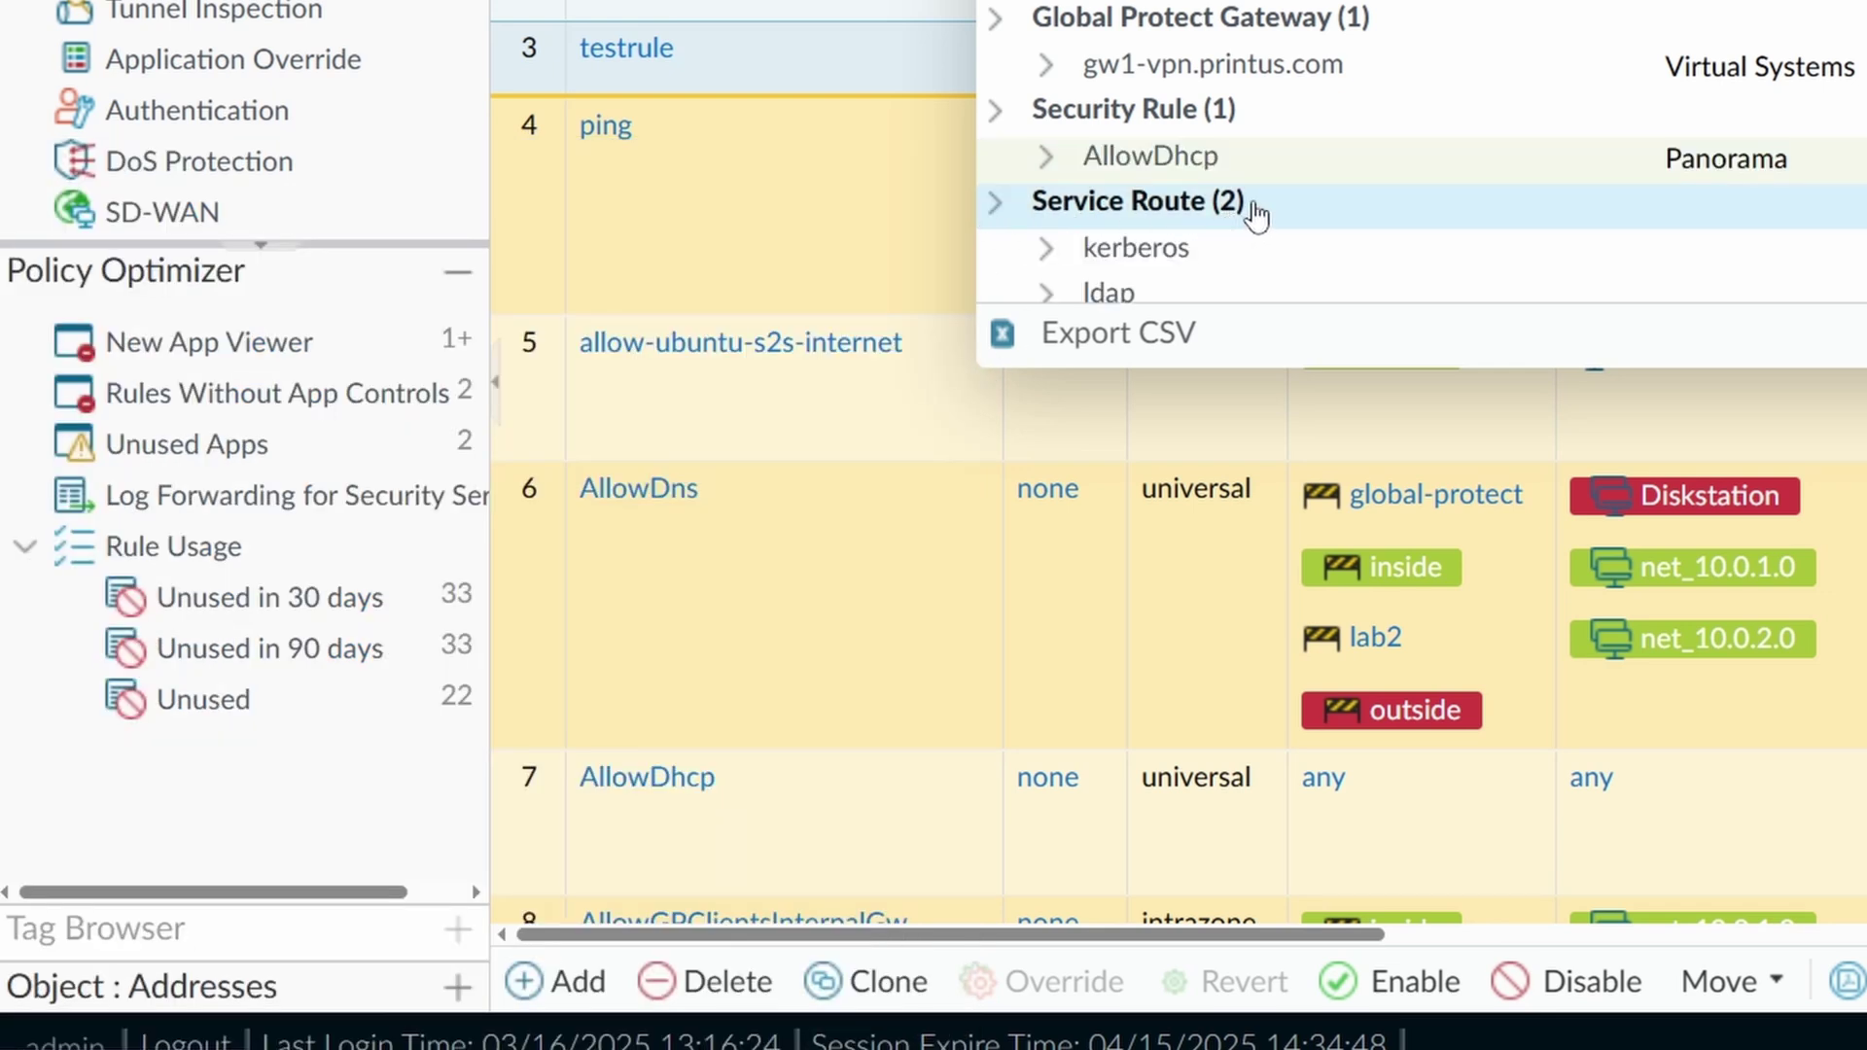
pyautogui.moveTo(1182, 248)
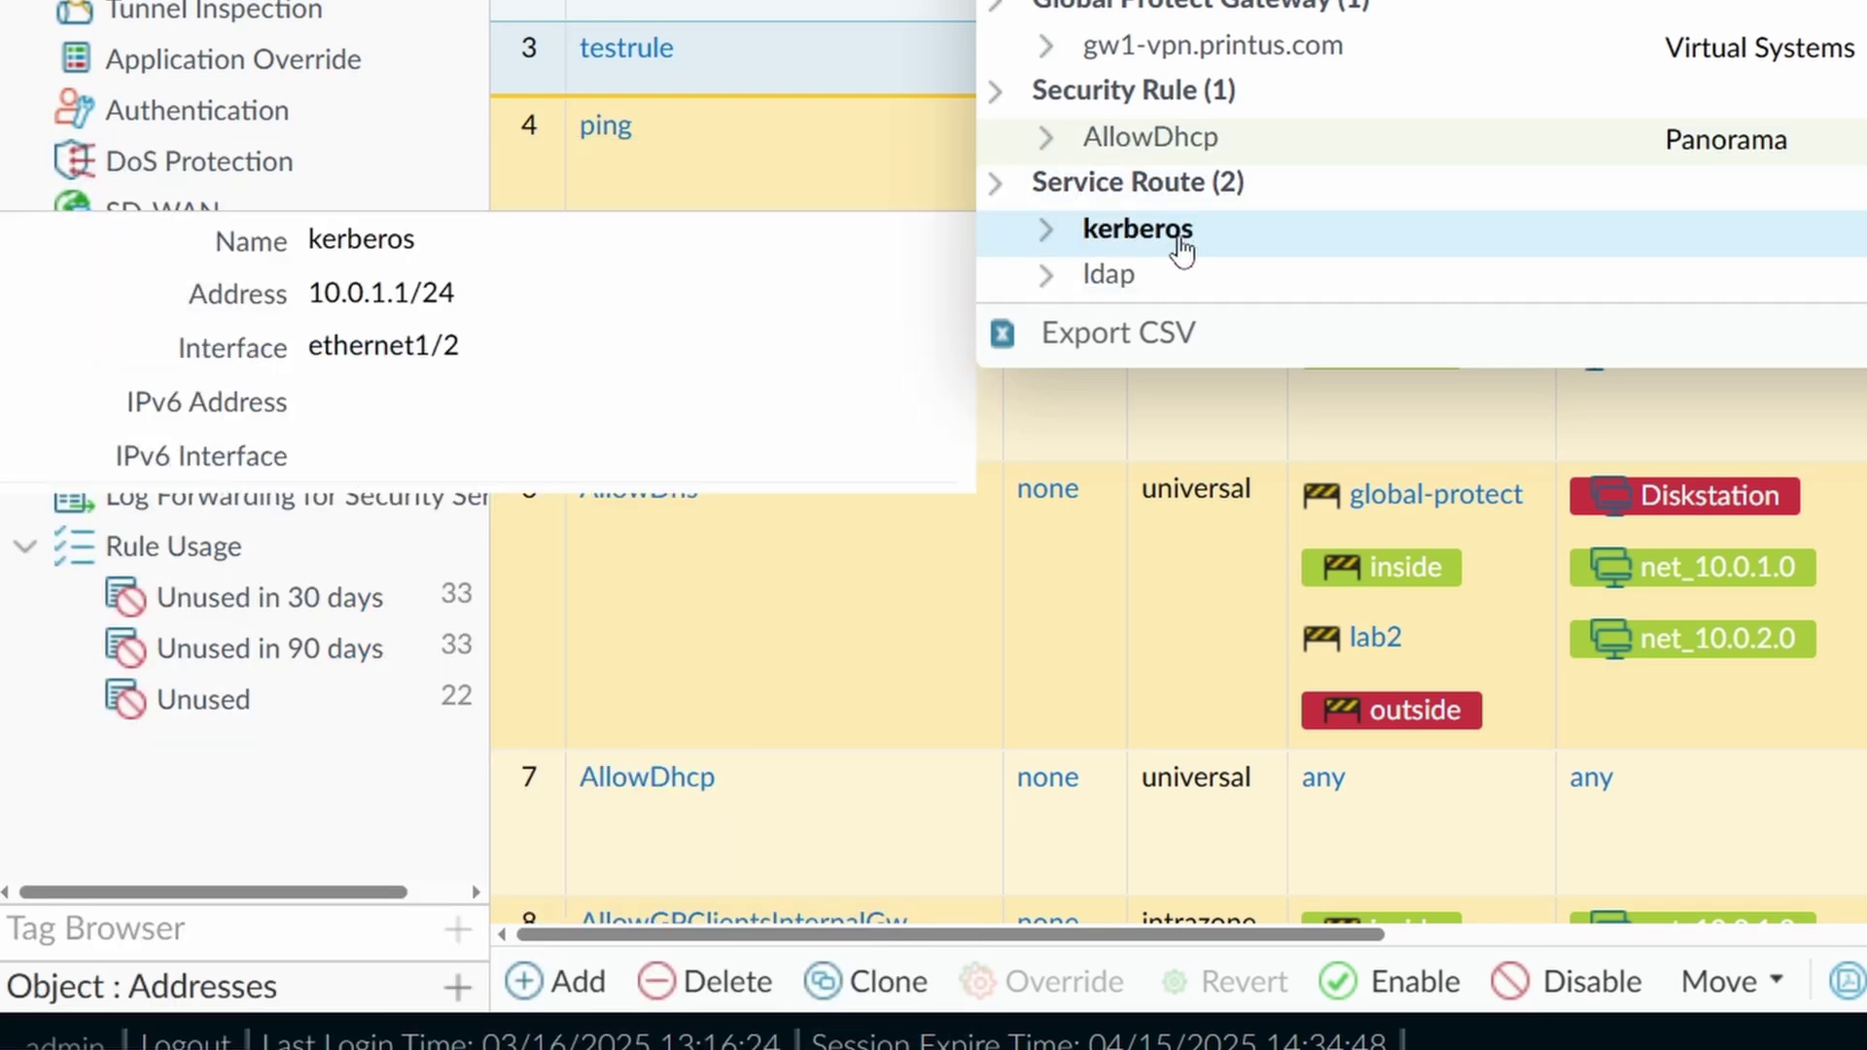
pyautogui.moveTo(1155, 290)
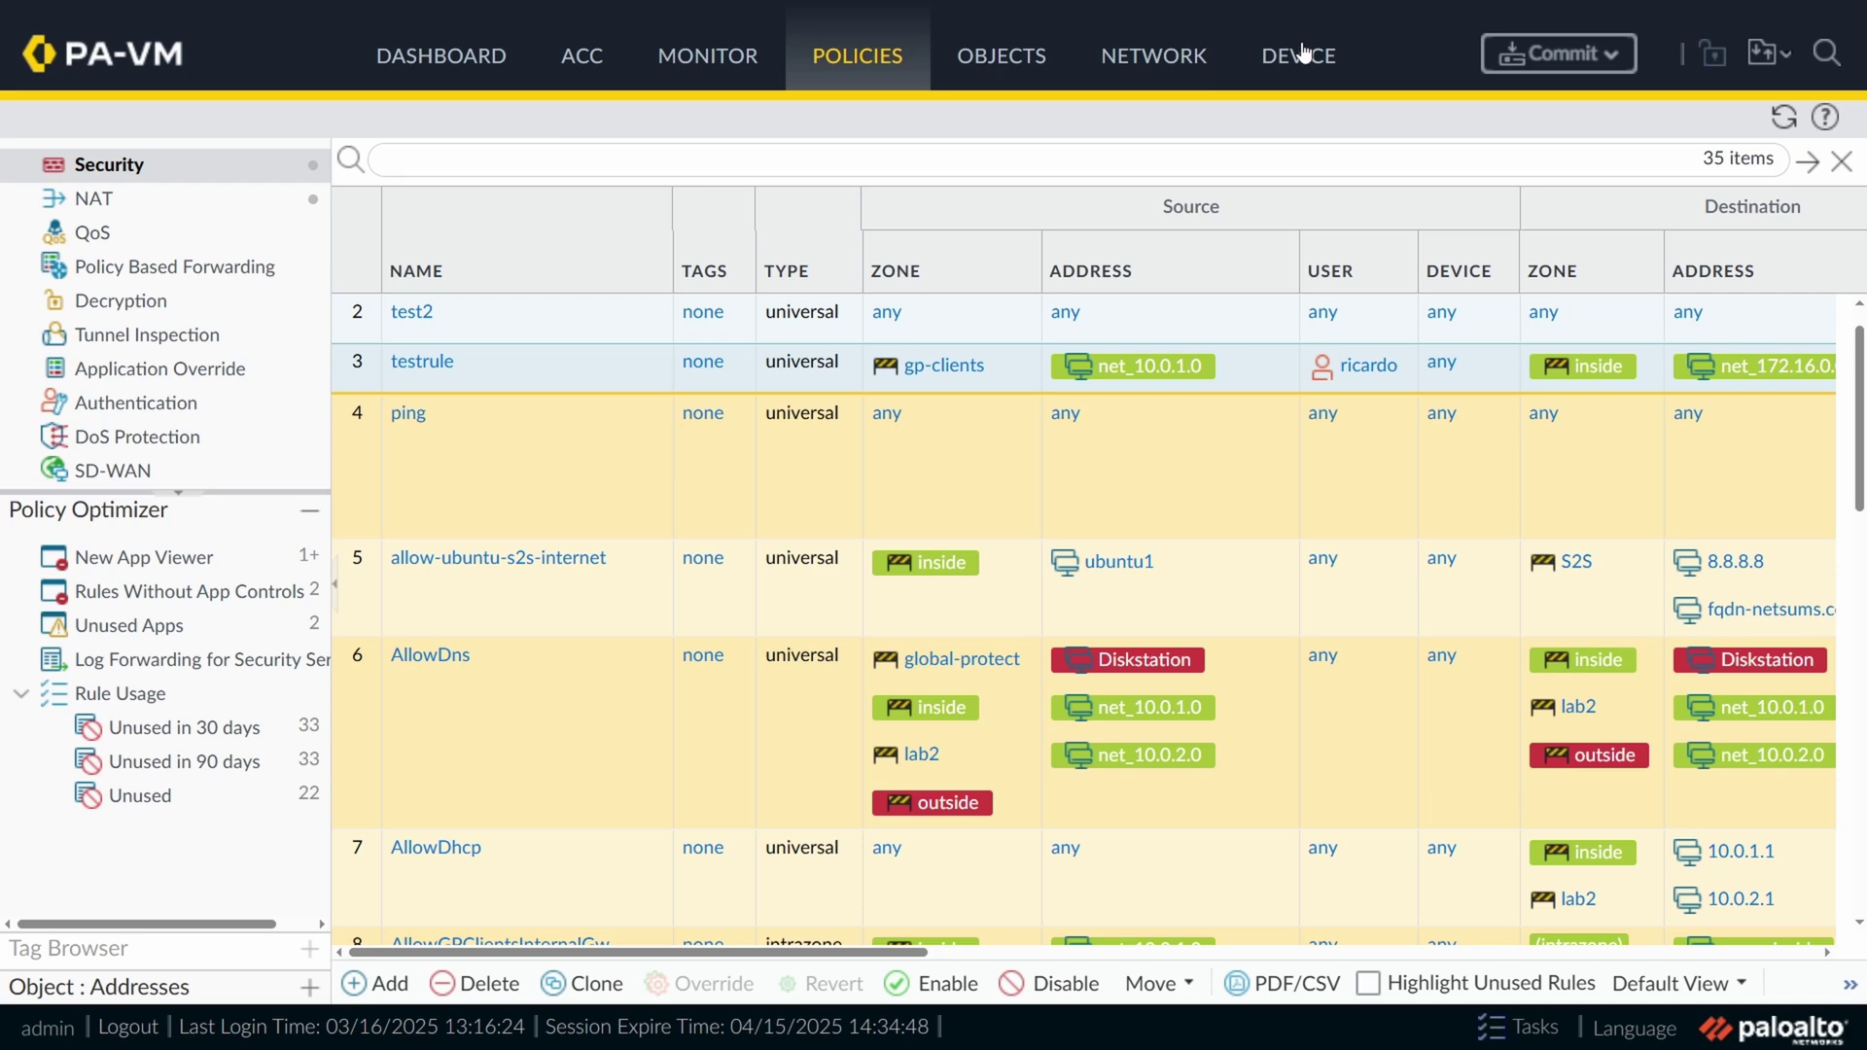
# Bring up the Service Route Configuration under Device Setup Services.
pyautogui.click(1296, 54)
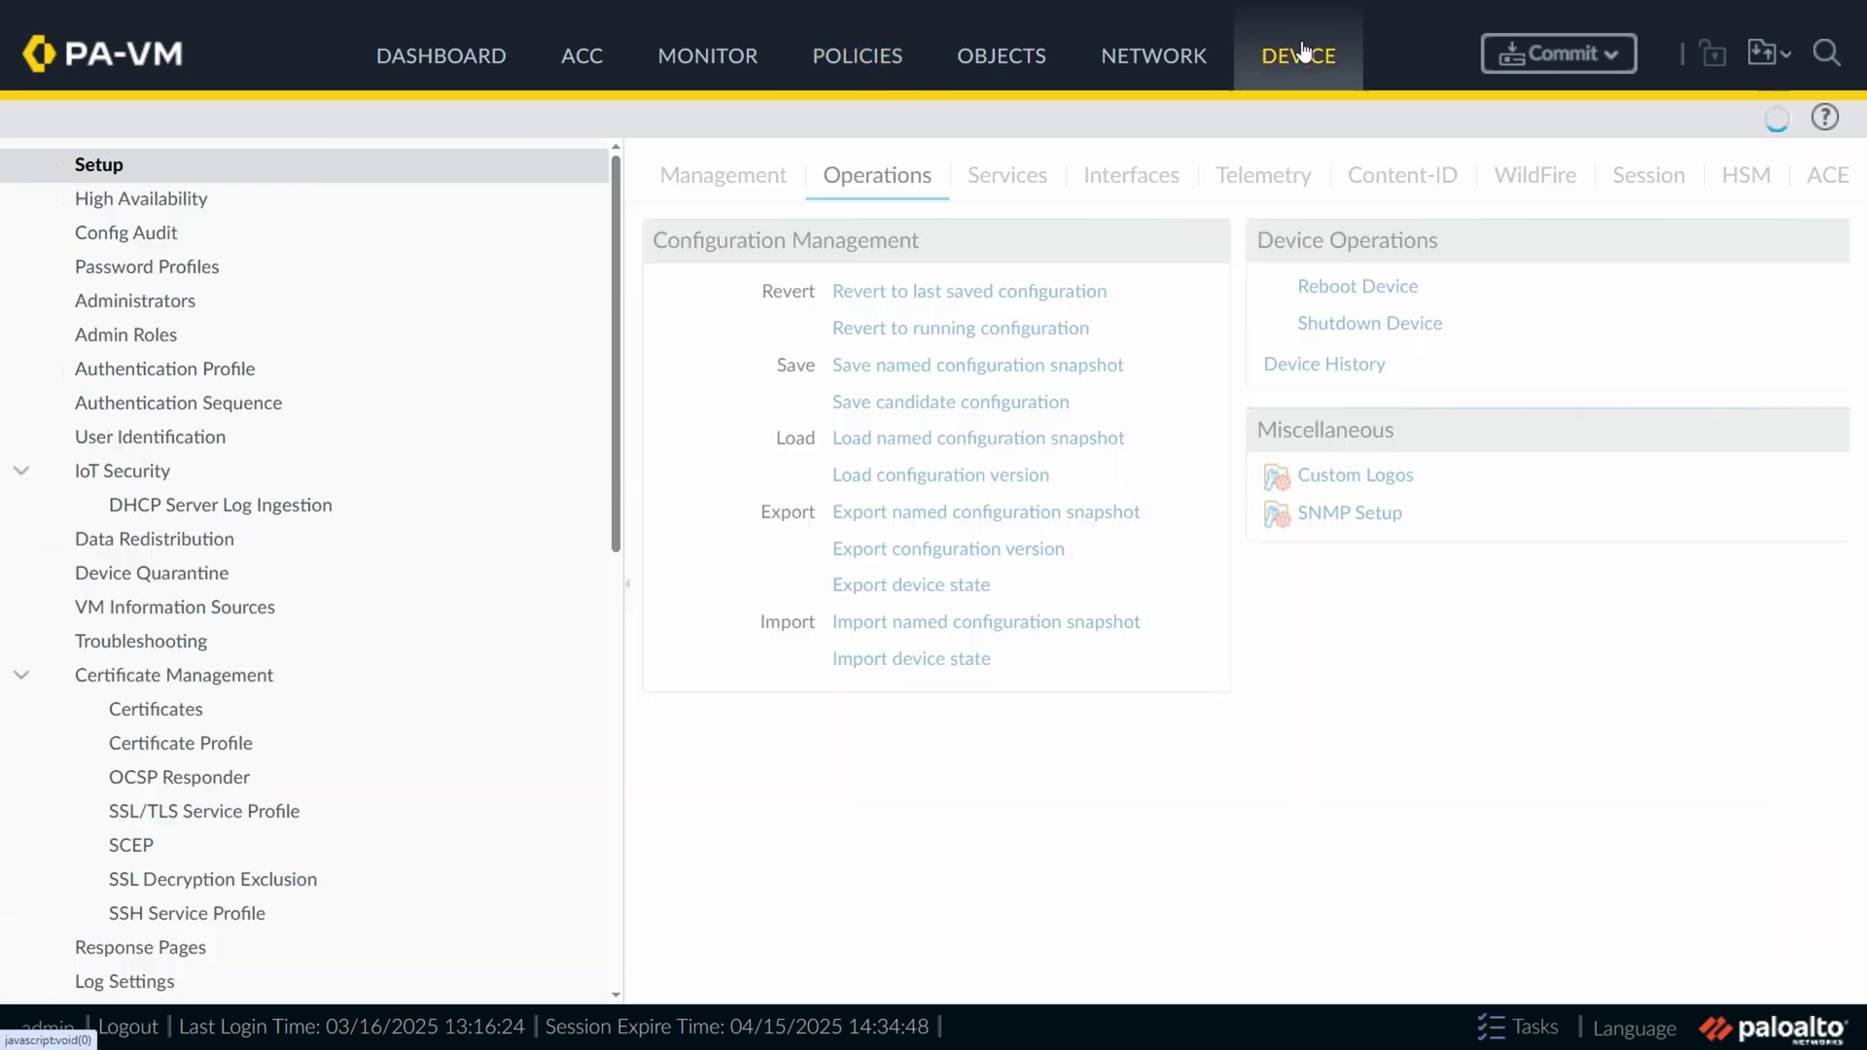
pyautogui.click(1048, 177)
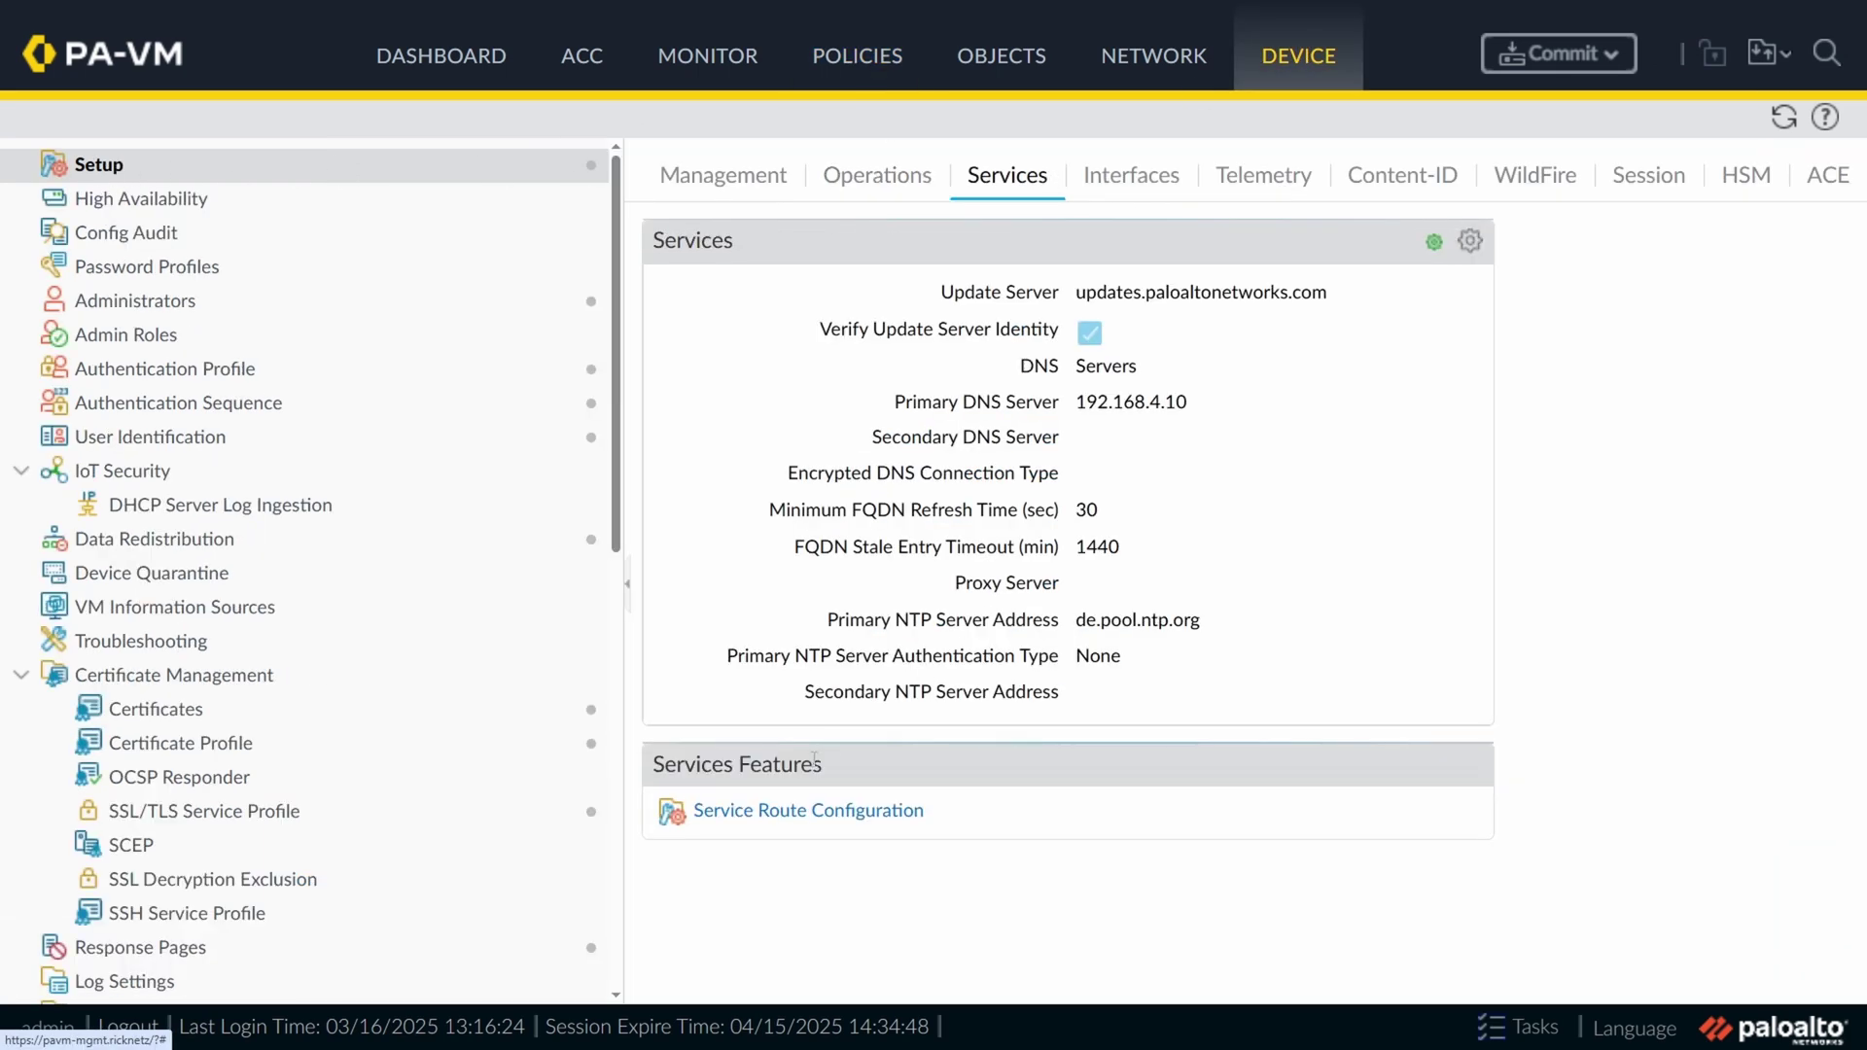
pyautogui.click(799, 812)
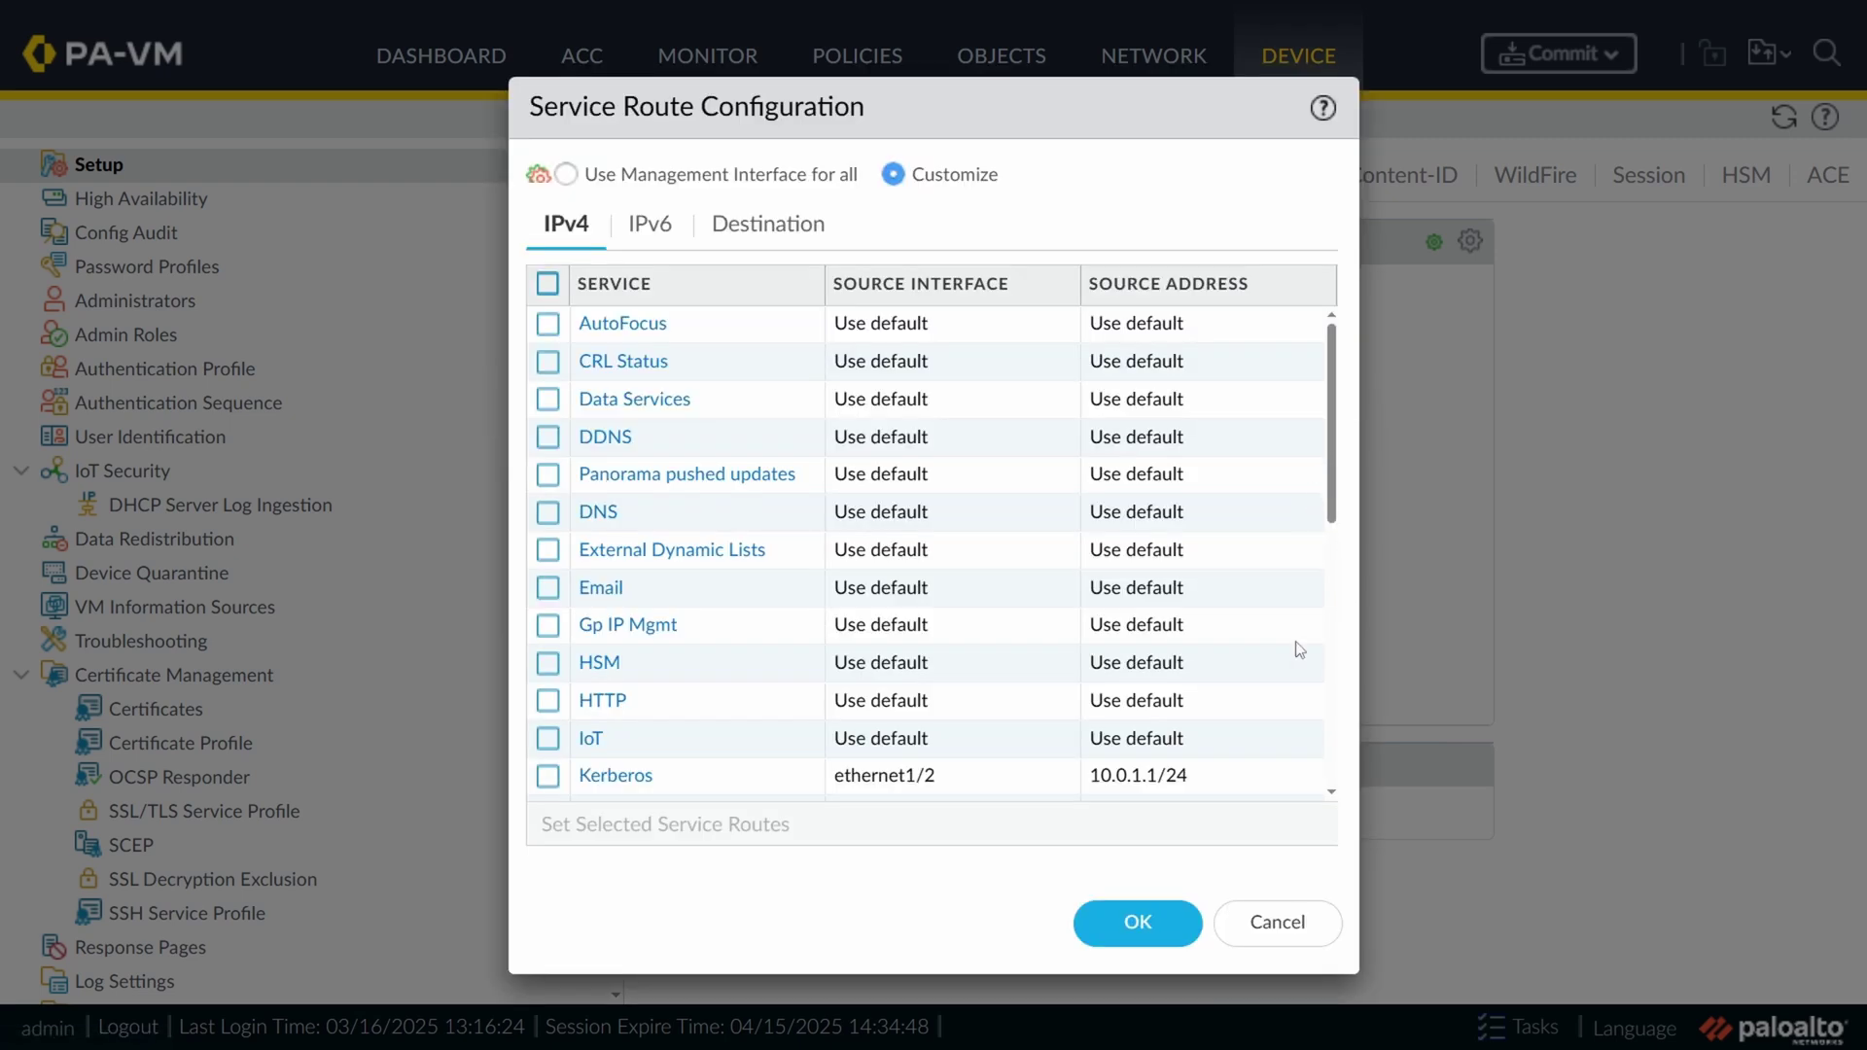
# Select the Kerberos then LDAP service routes and cancel without saving changes.
pyautogui.click(1174, 784)
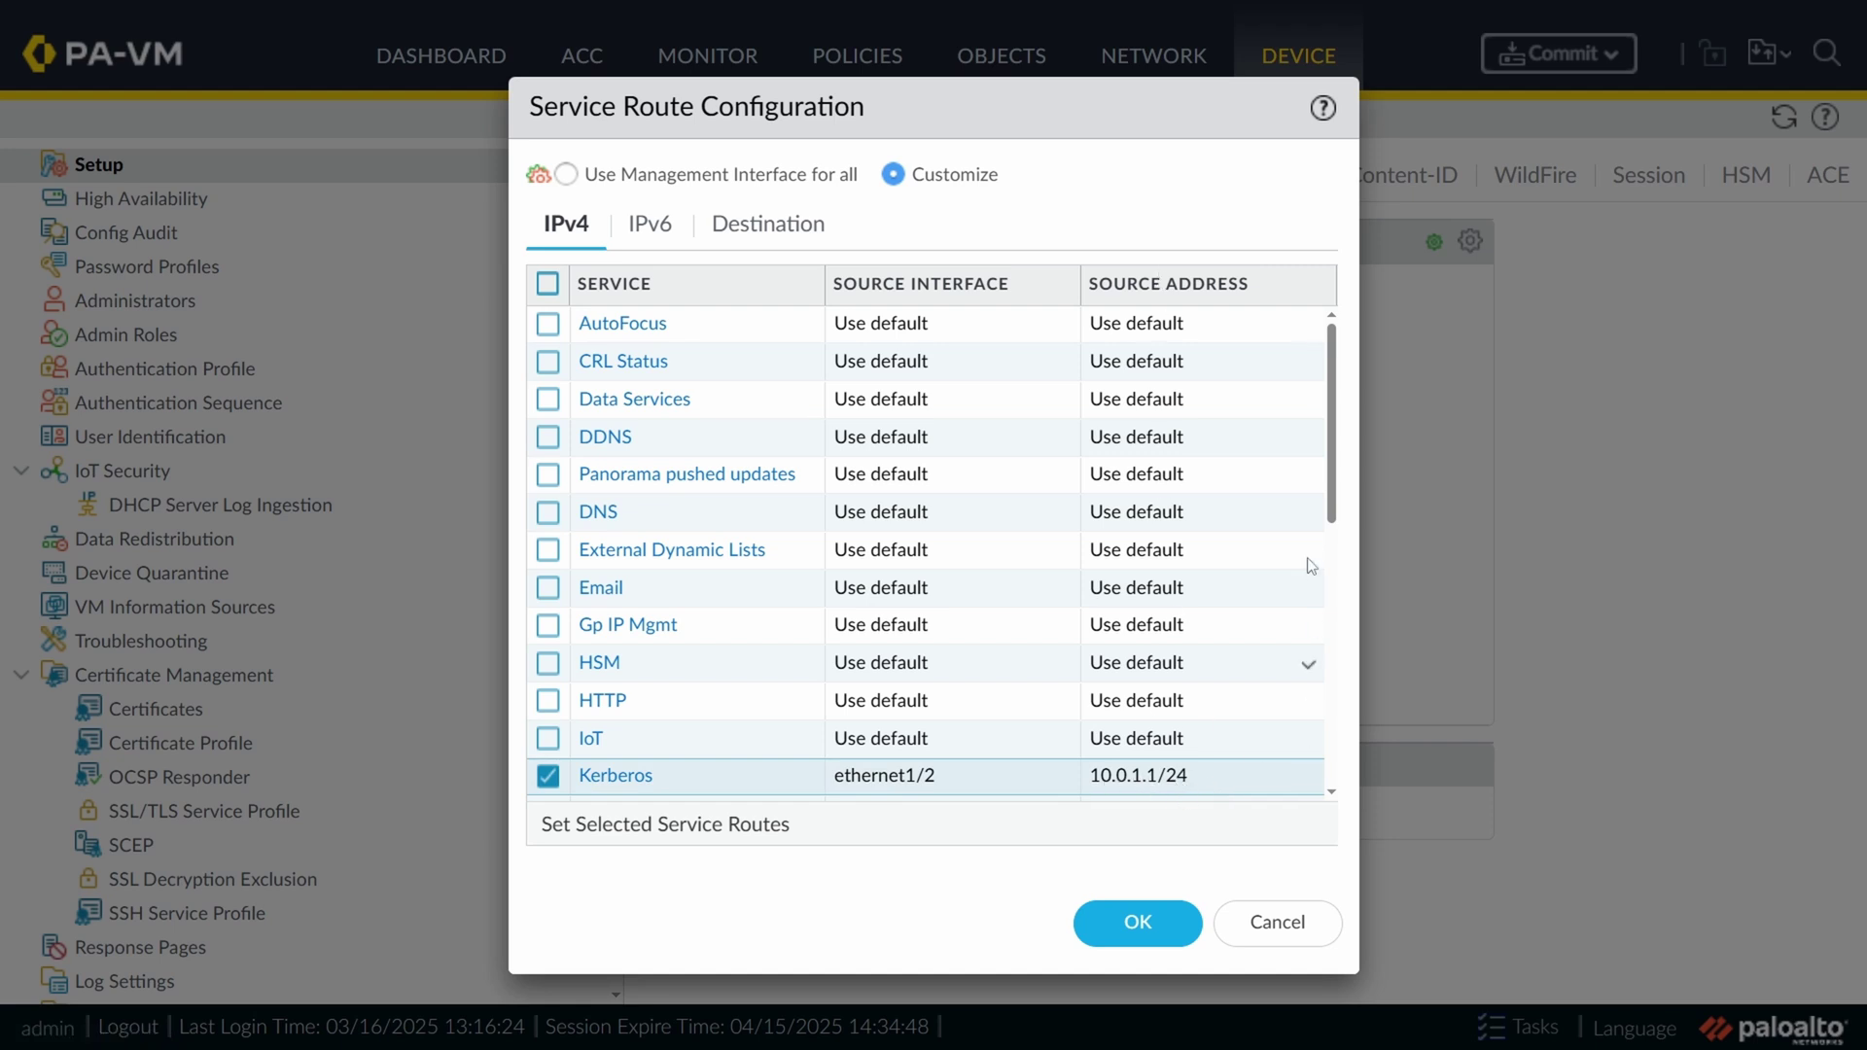
pyautogui.scroll(-5, 1337, 637)
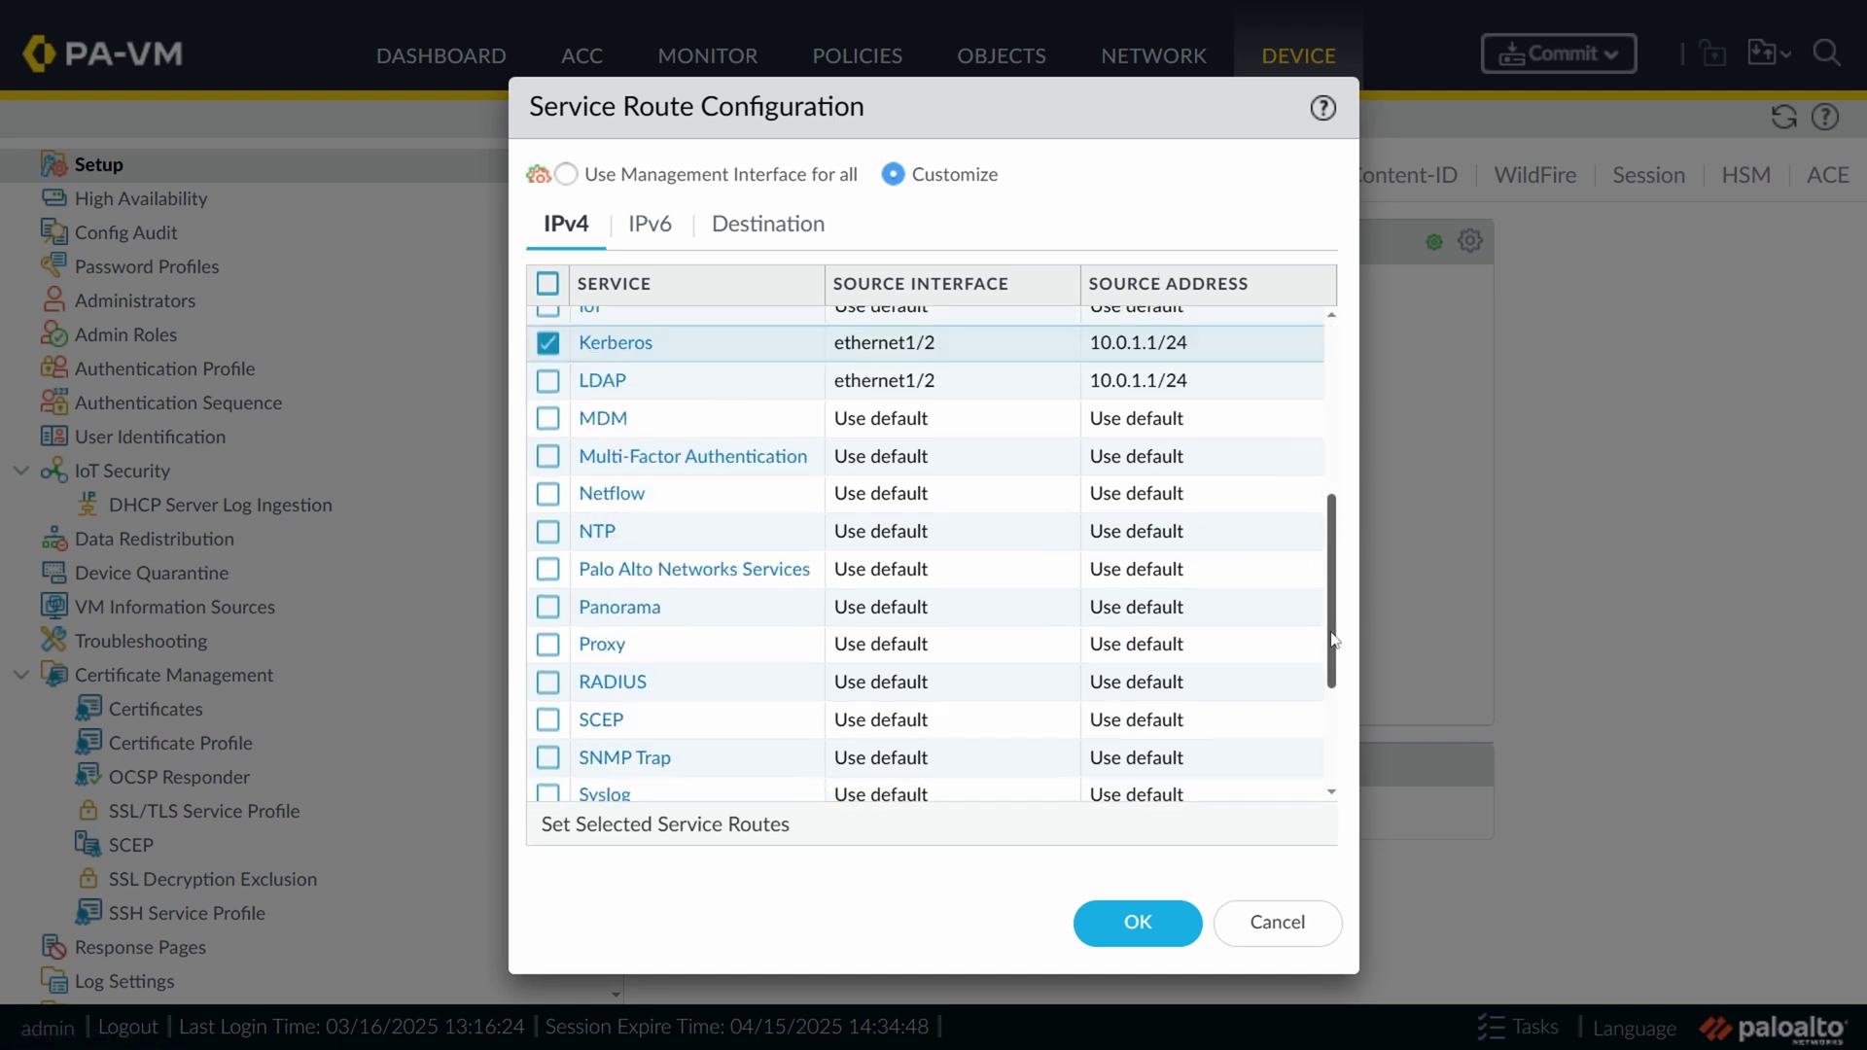
pyautogui.scroll(1, 1338, 637)
pyautogui.click(1213, 402)
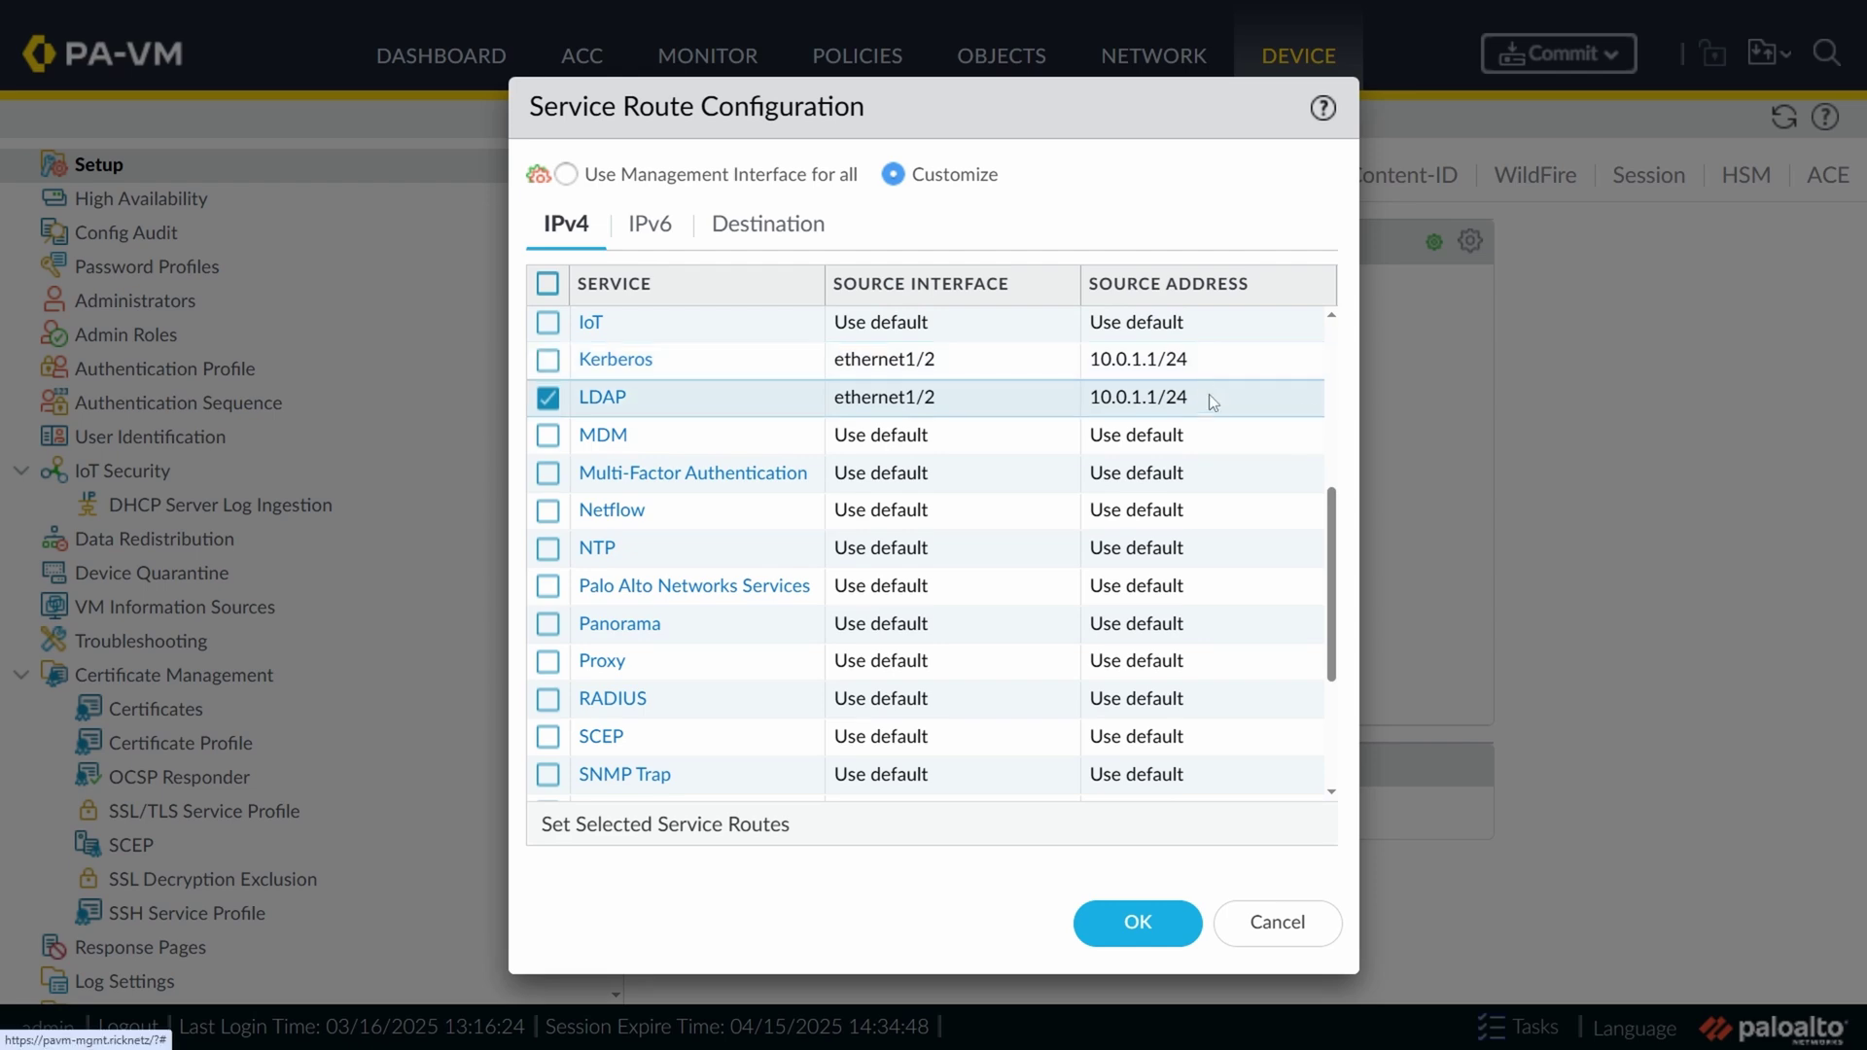
pyautogui.click(1277, 926)
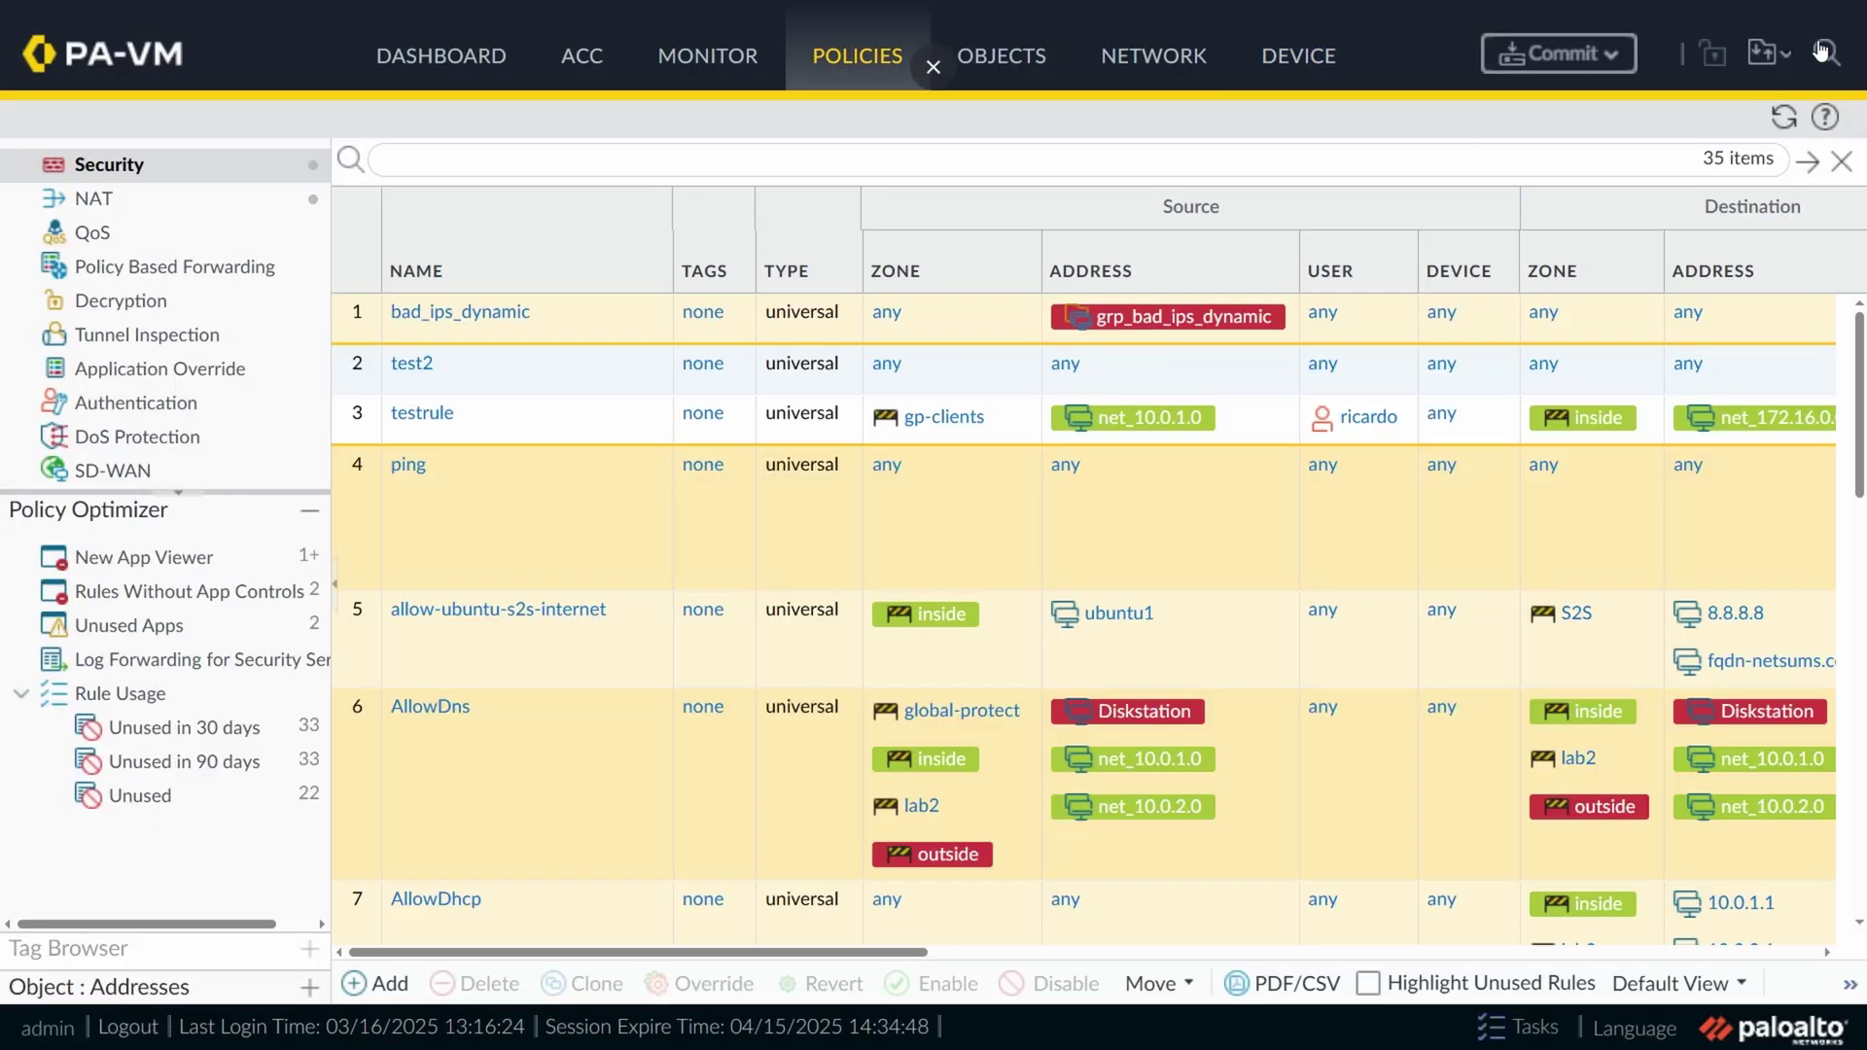
pyautogui.click(1826, 53)
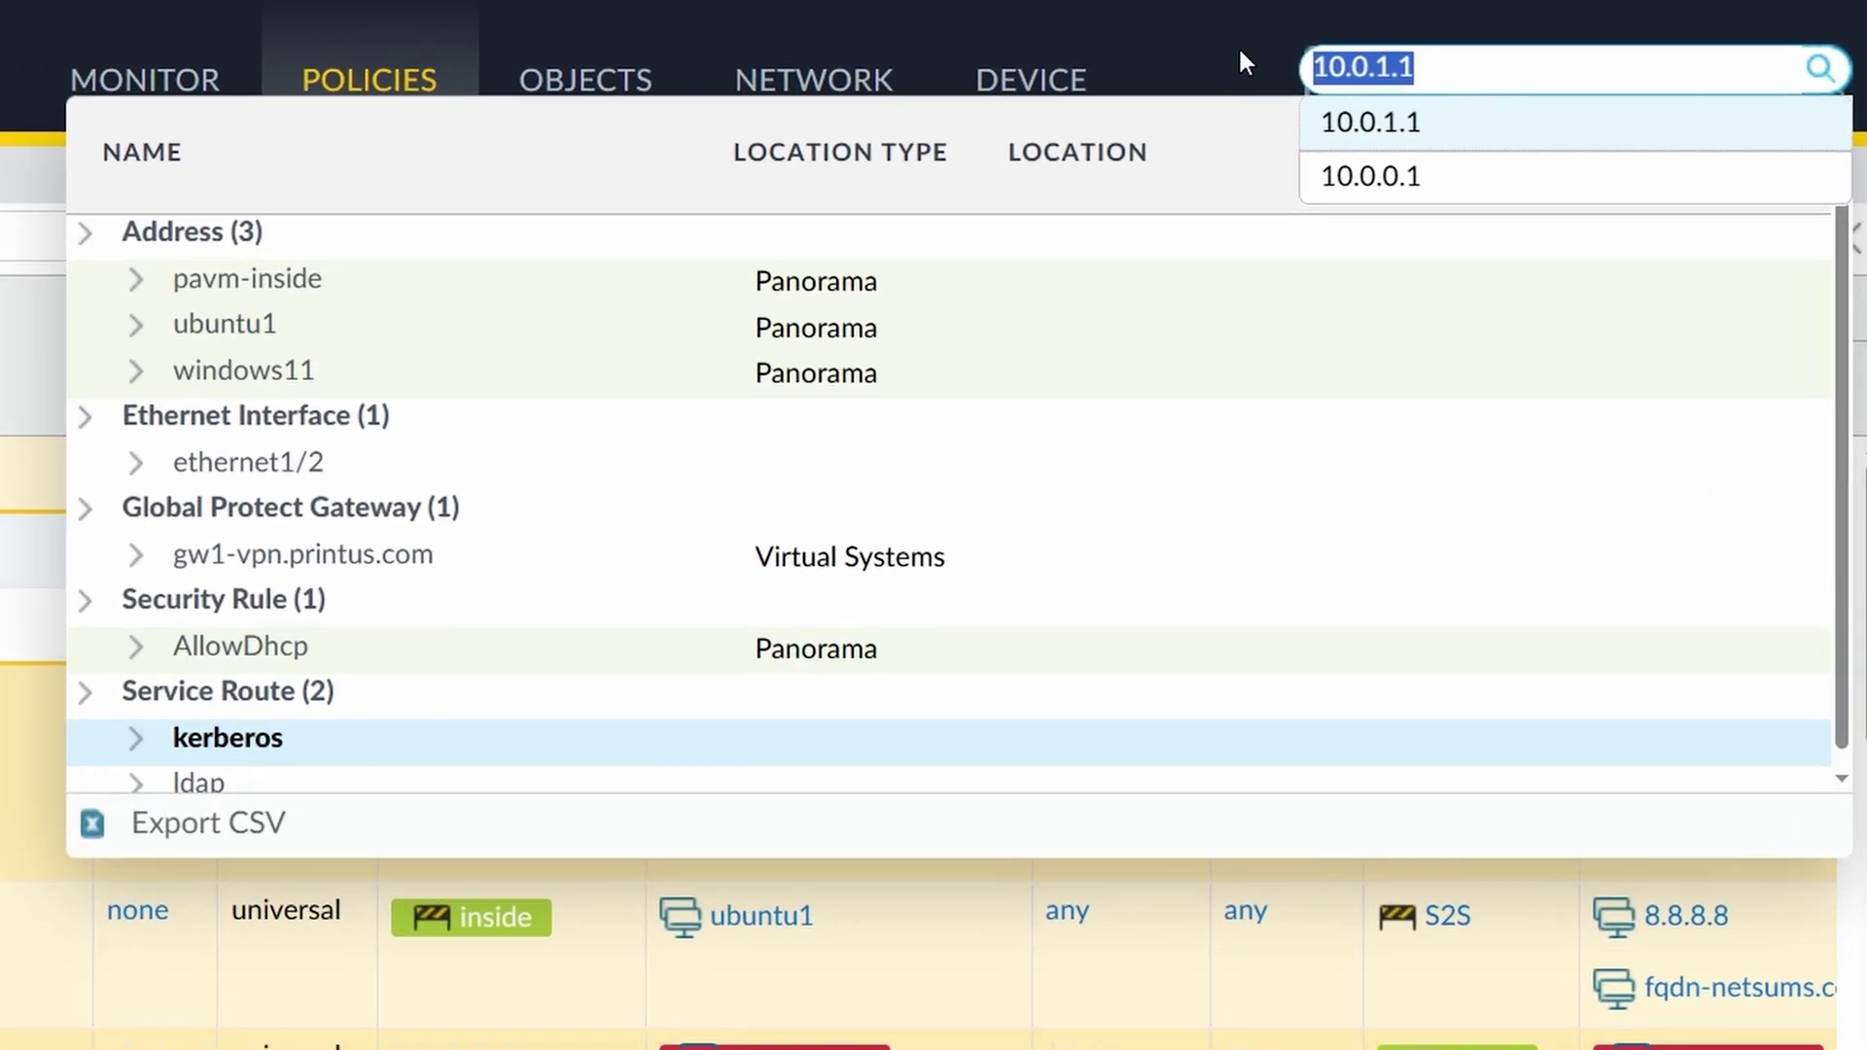
pyautogui.write('ricardo')
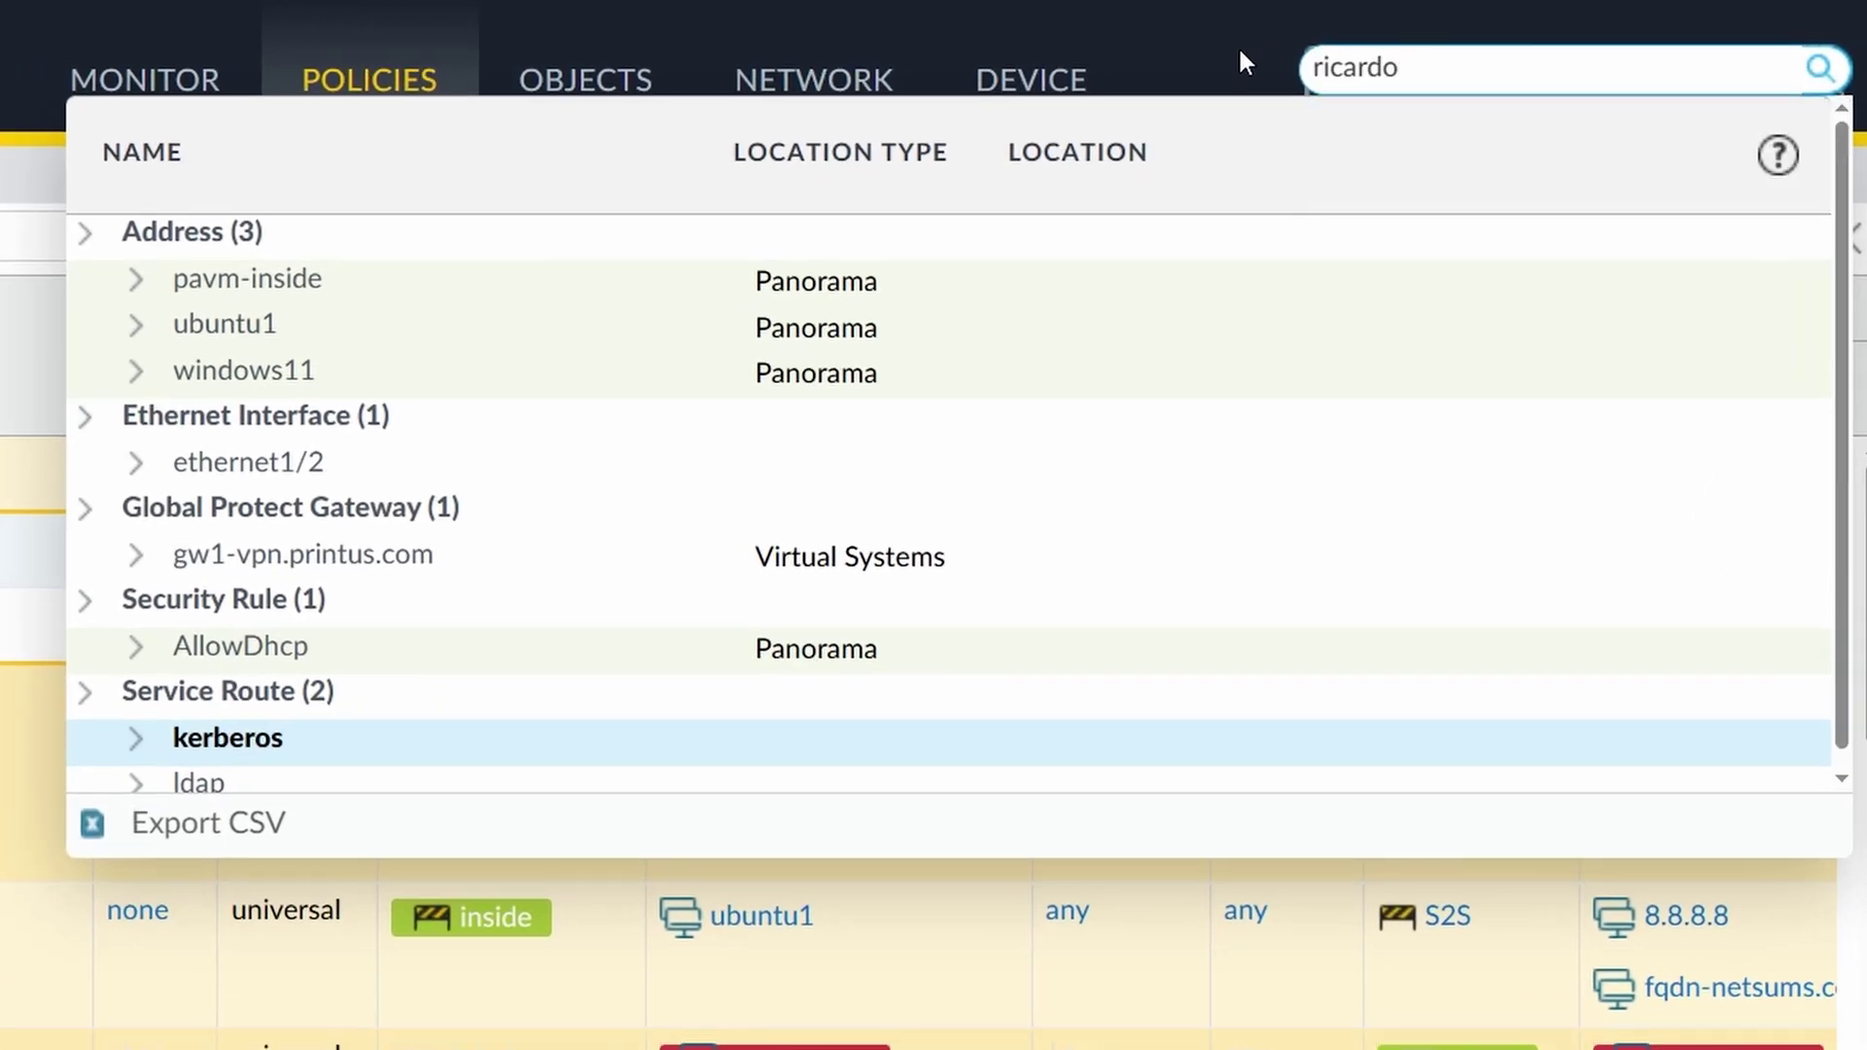
pyautogui.press('Return')
pyautogui.click(324, 288)
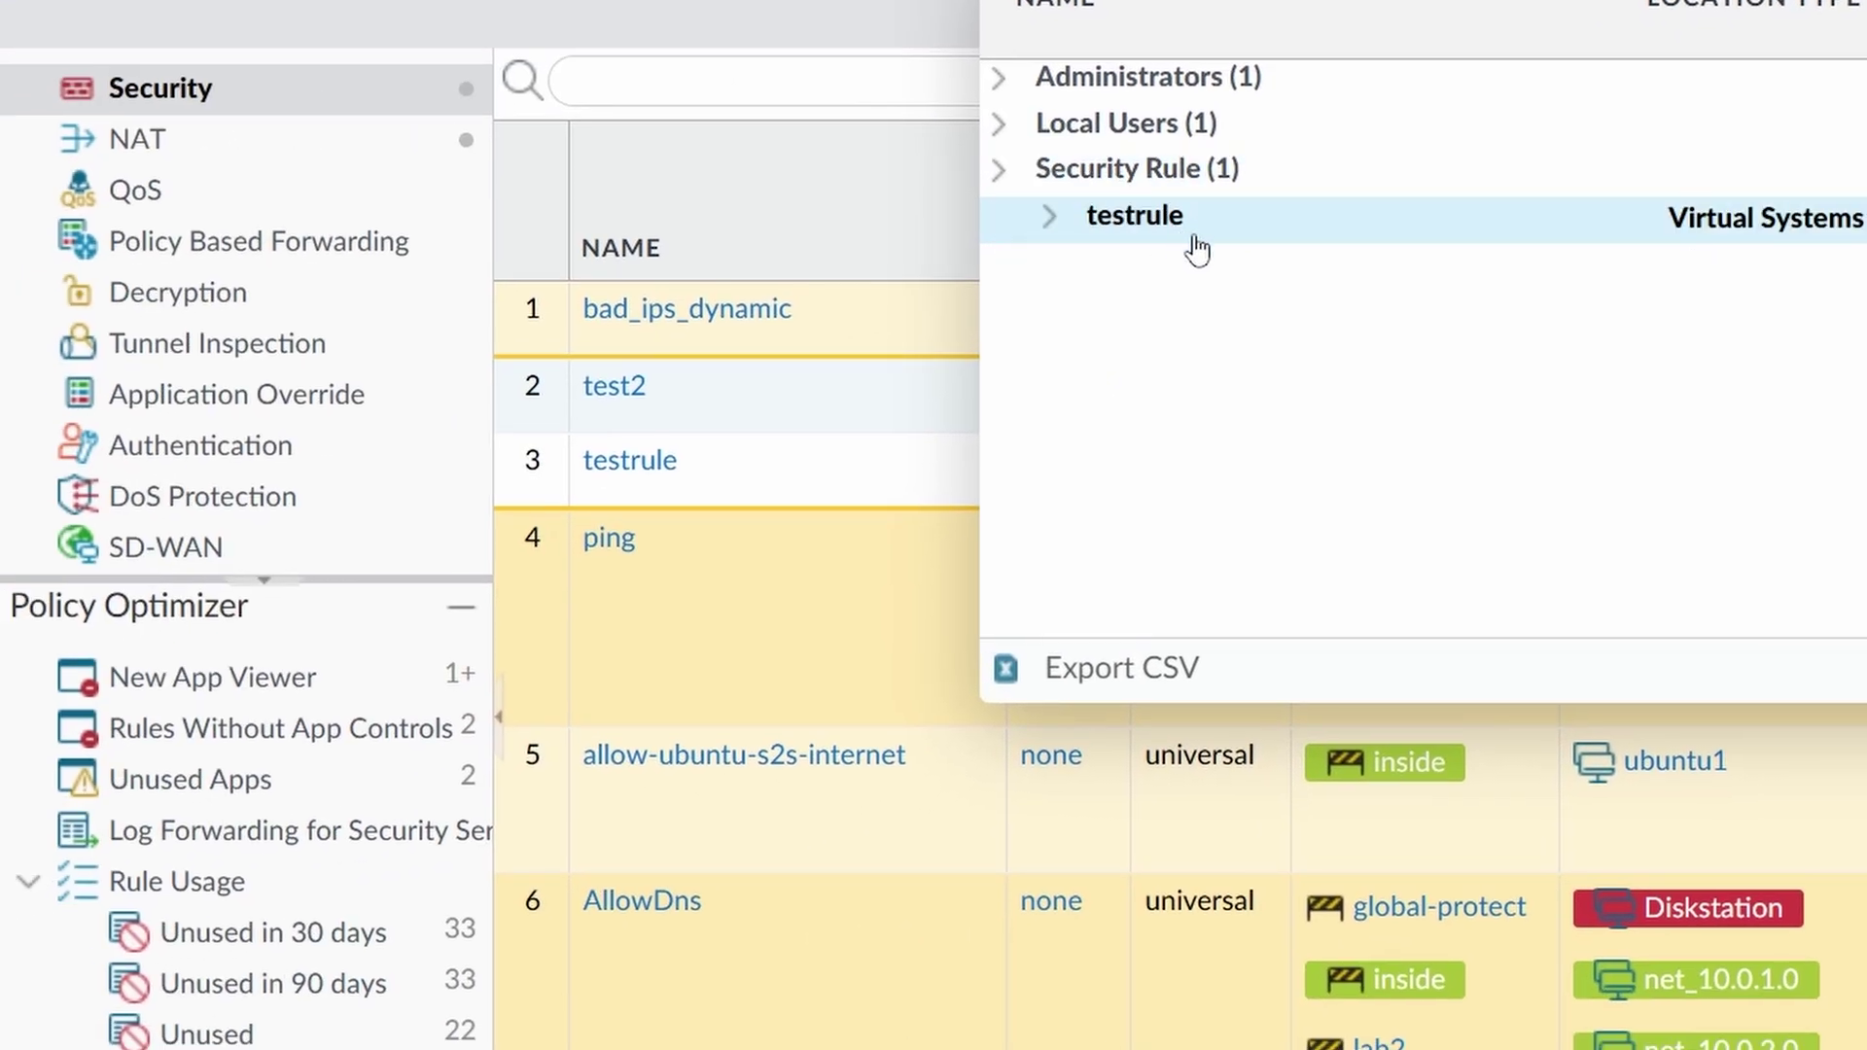
pyautogui.moveTo(1204, 250)
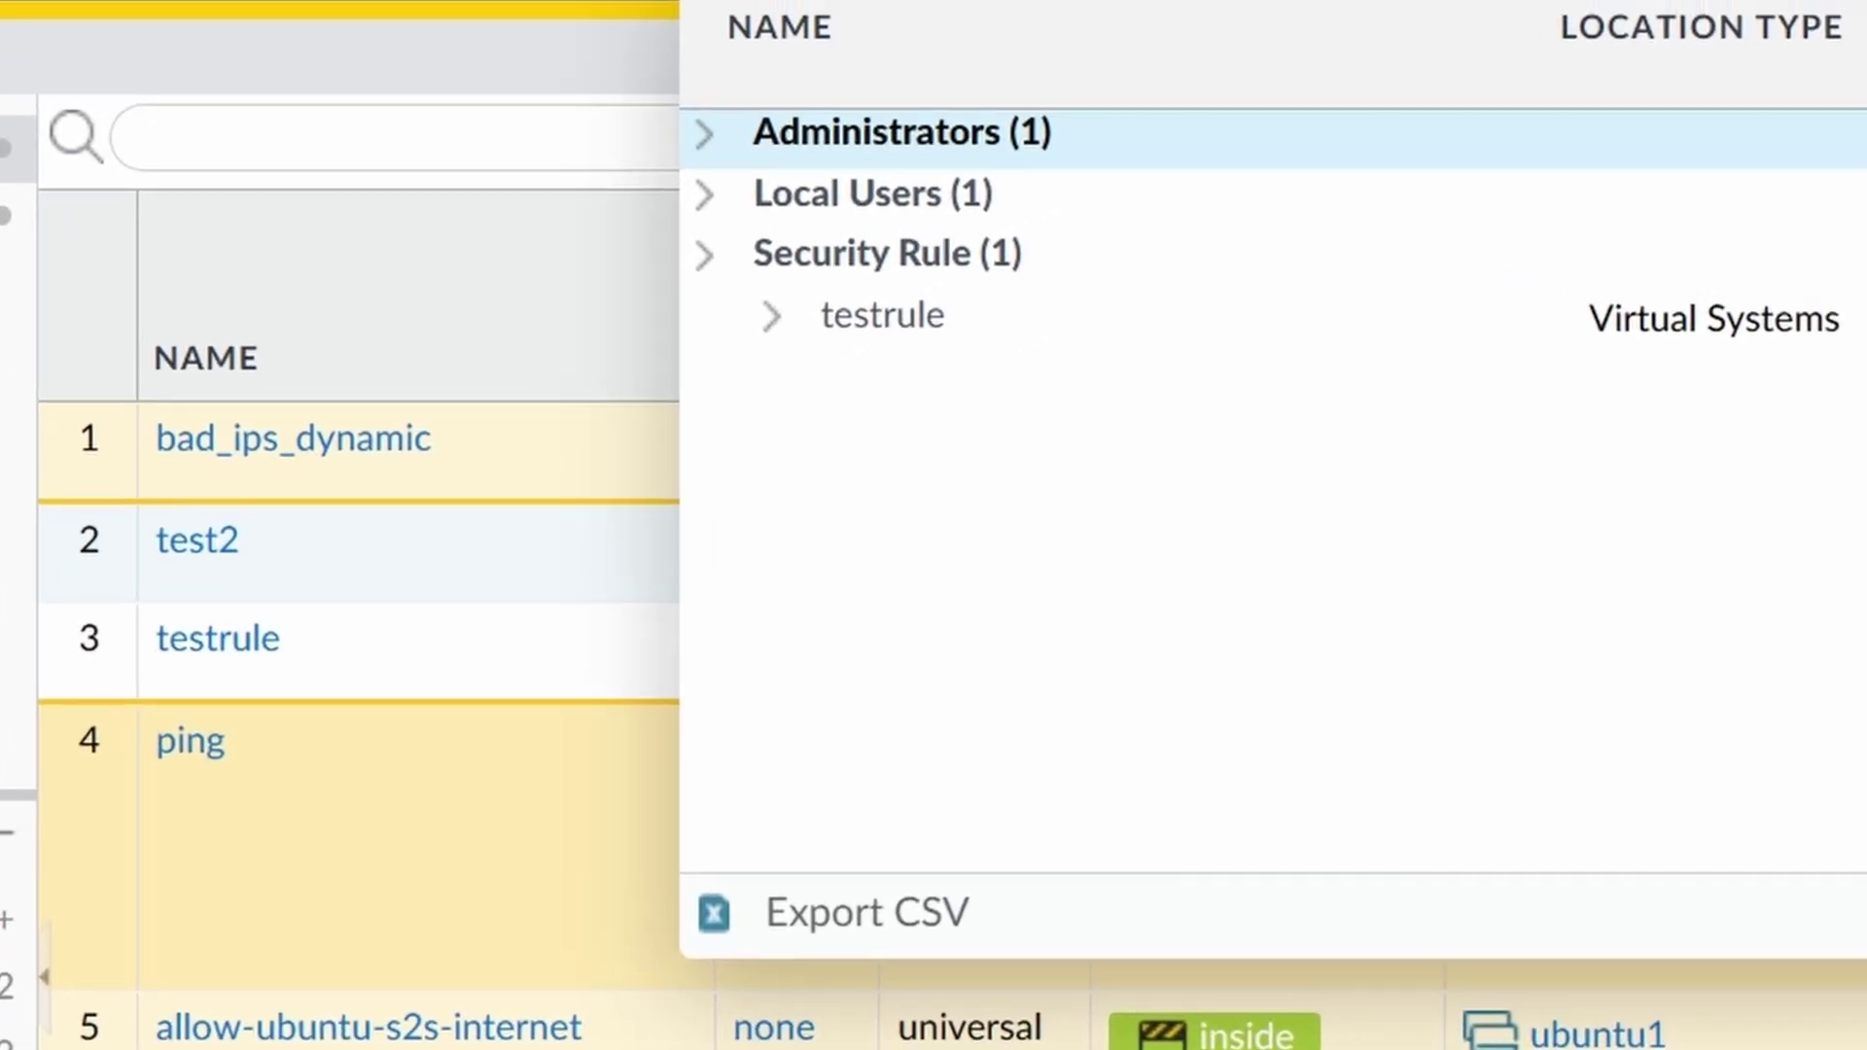
pyautogui.click(903, 480)
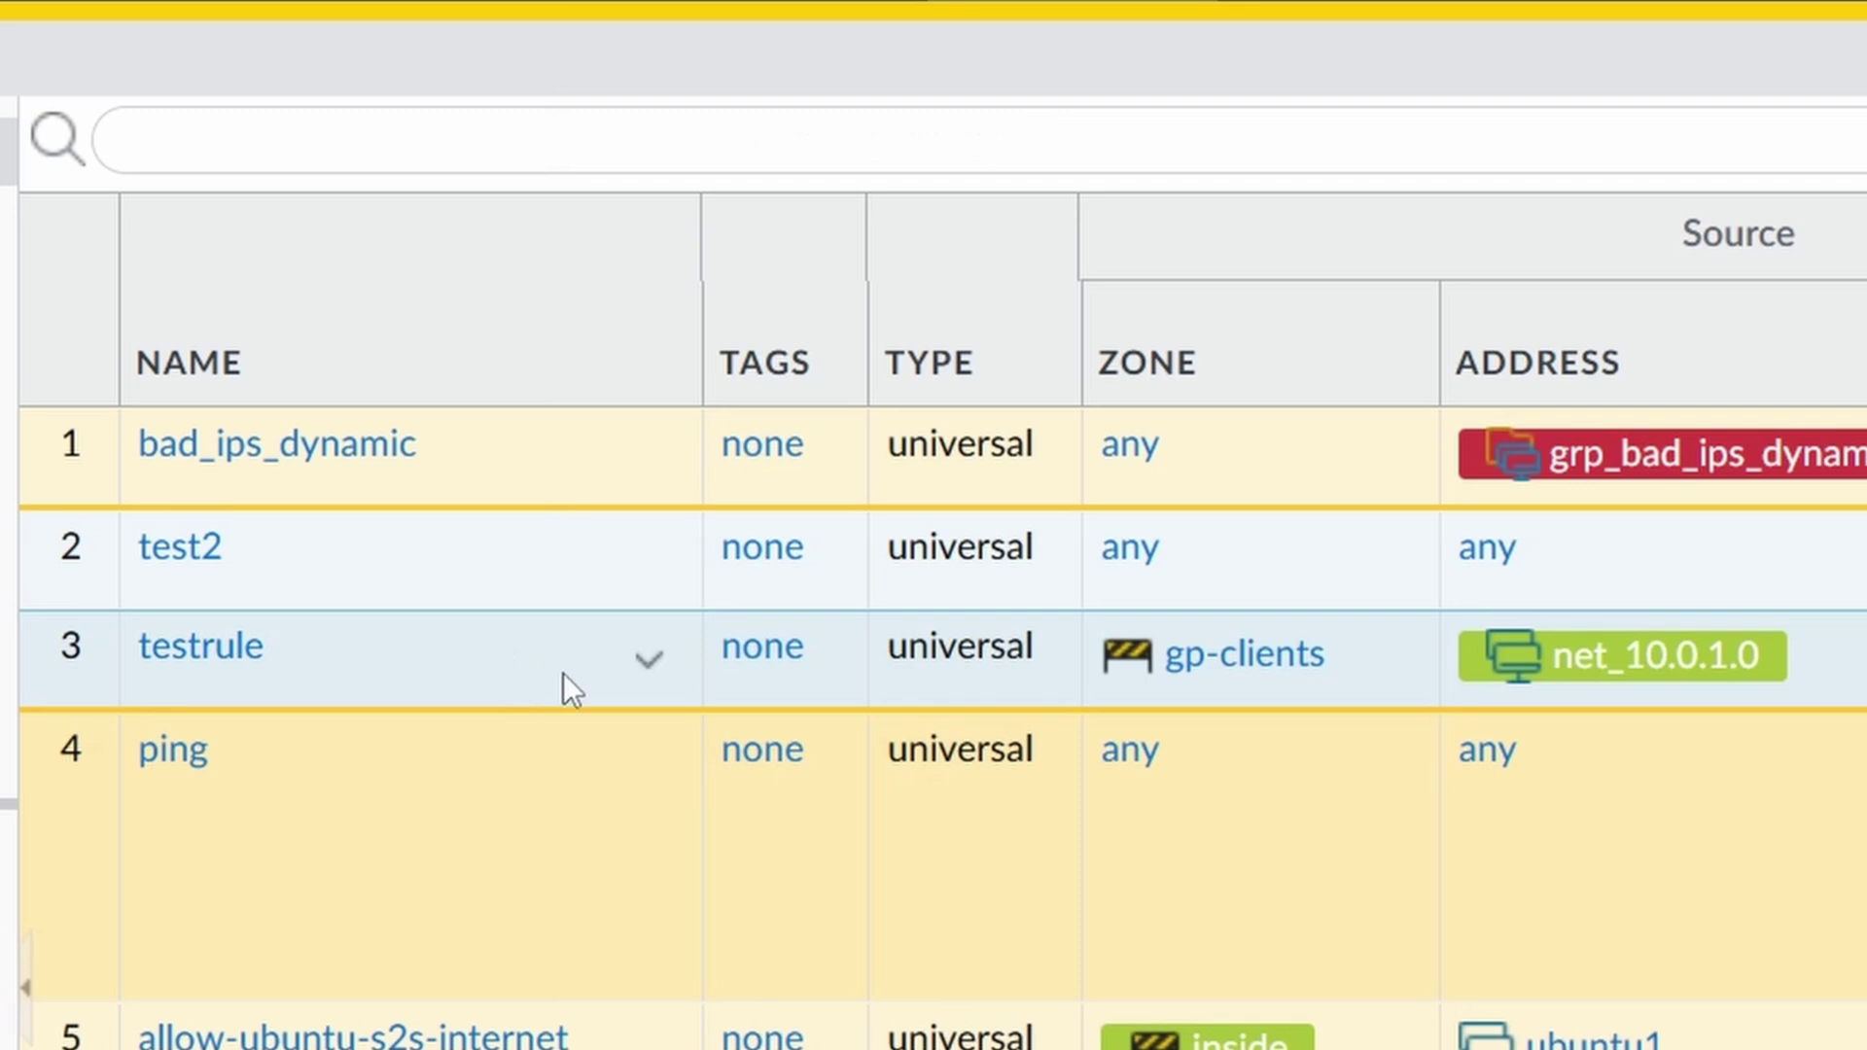
pyautogui.click(647, 667)
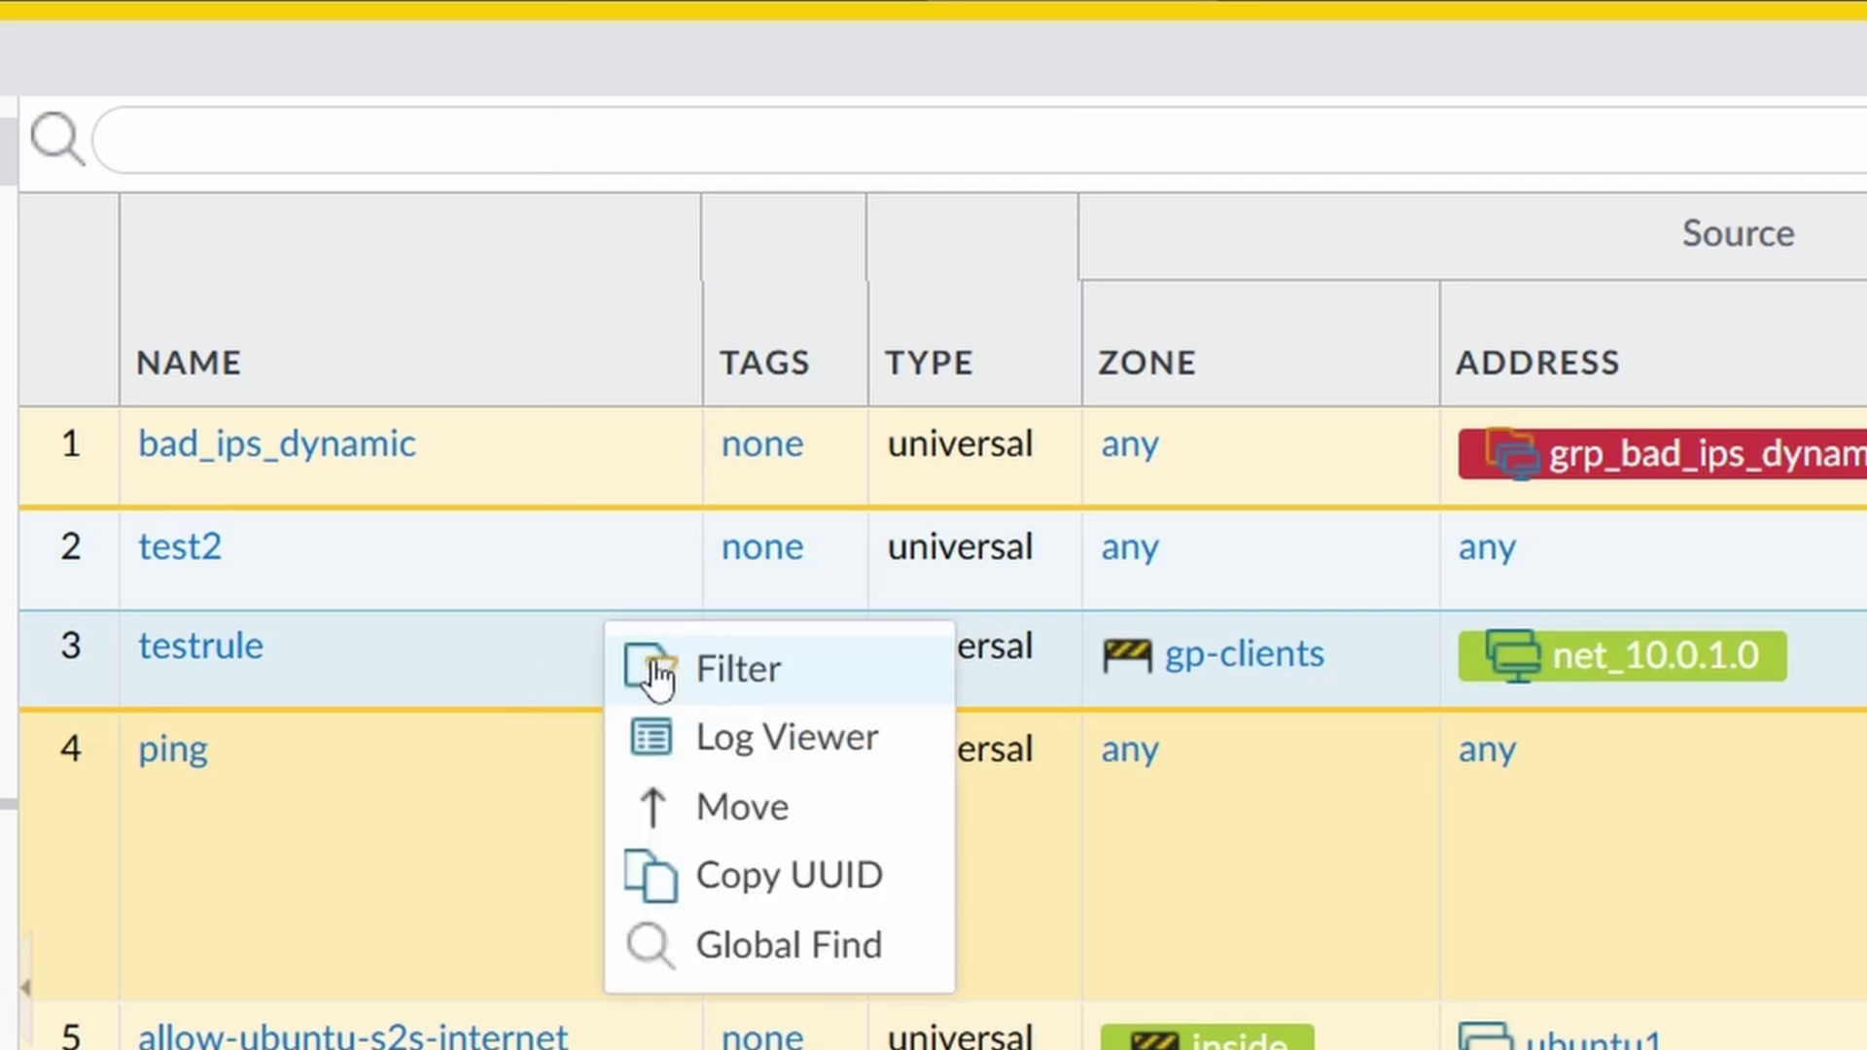
pyautogui.click(846, 943)
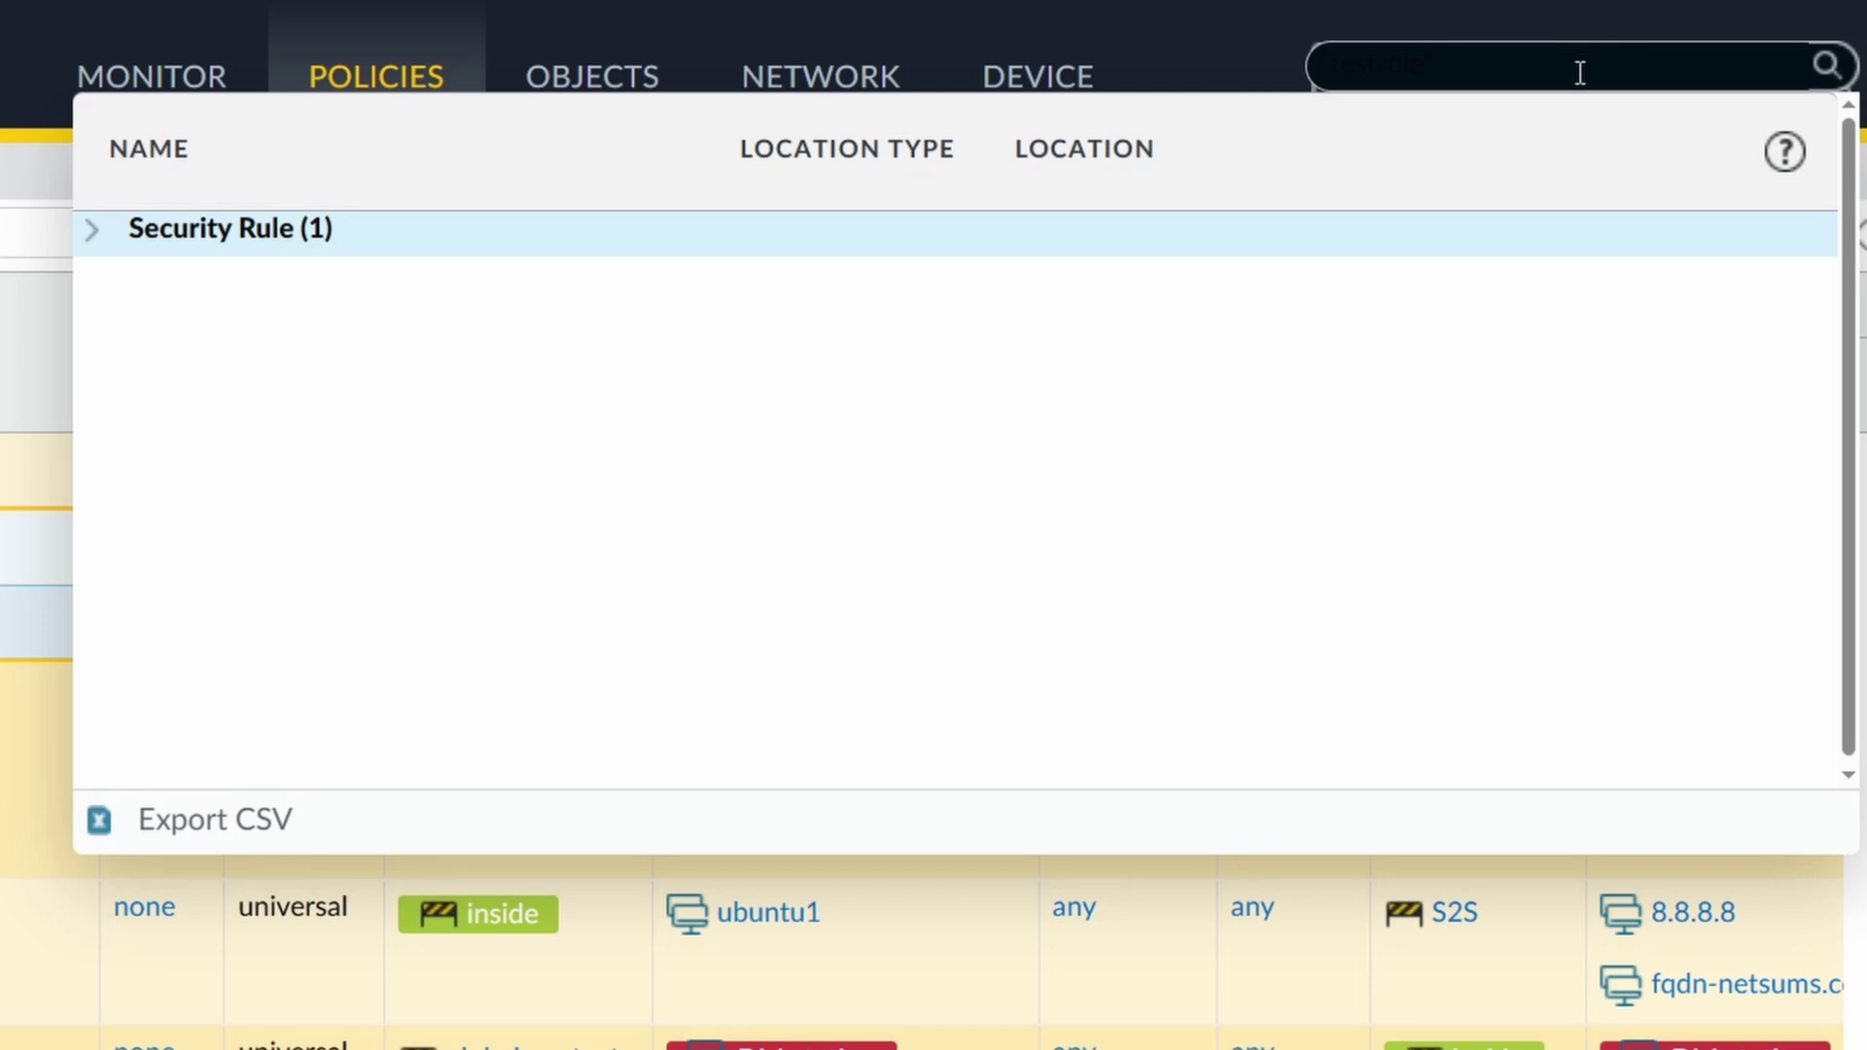
pyautogui.click(1556, 64)
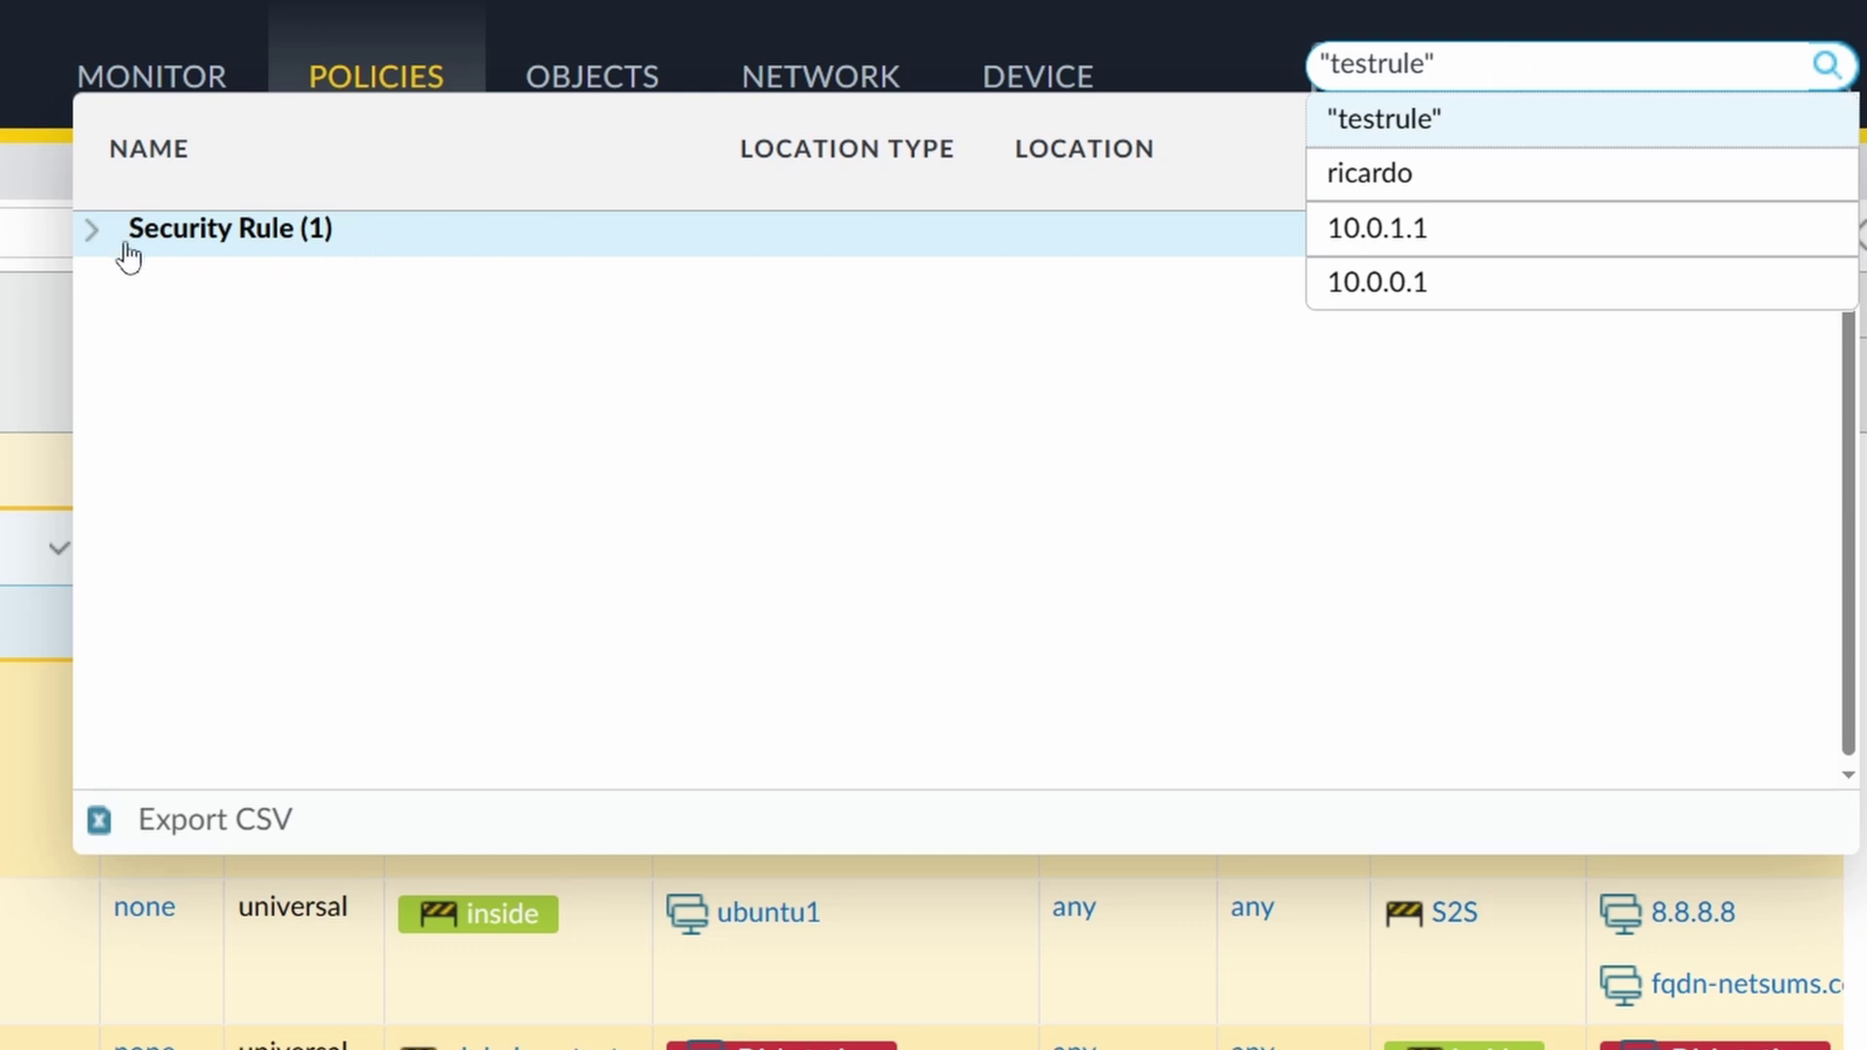
pyautogui.click(96, 234)
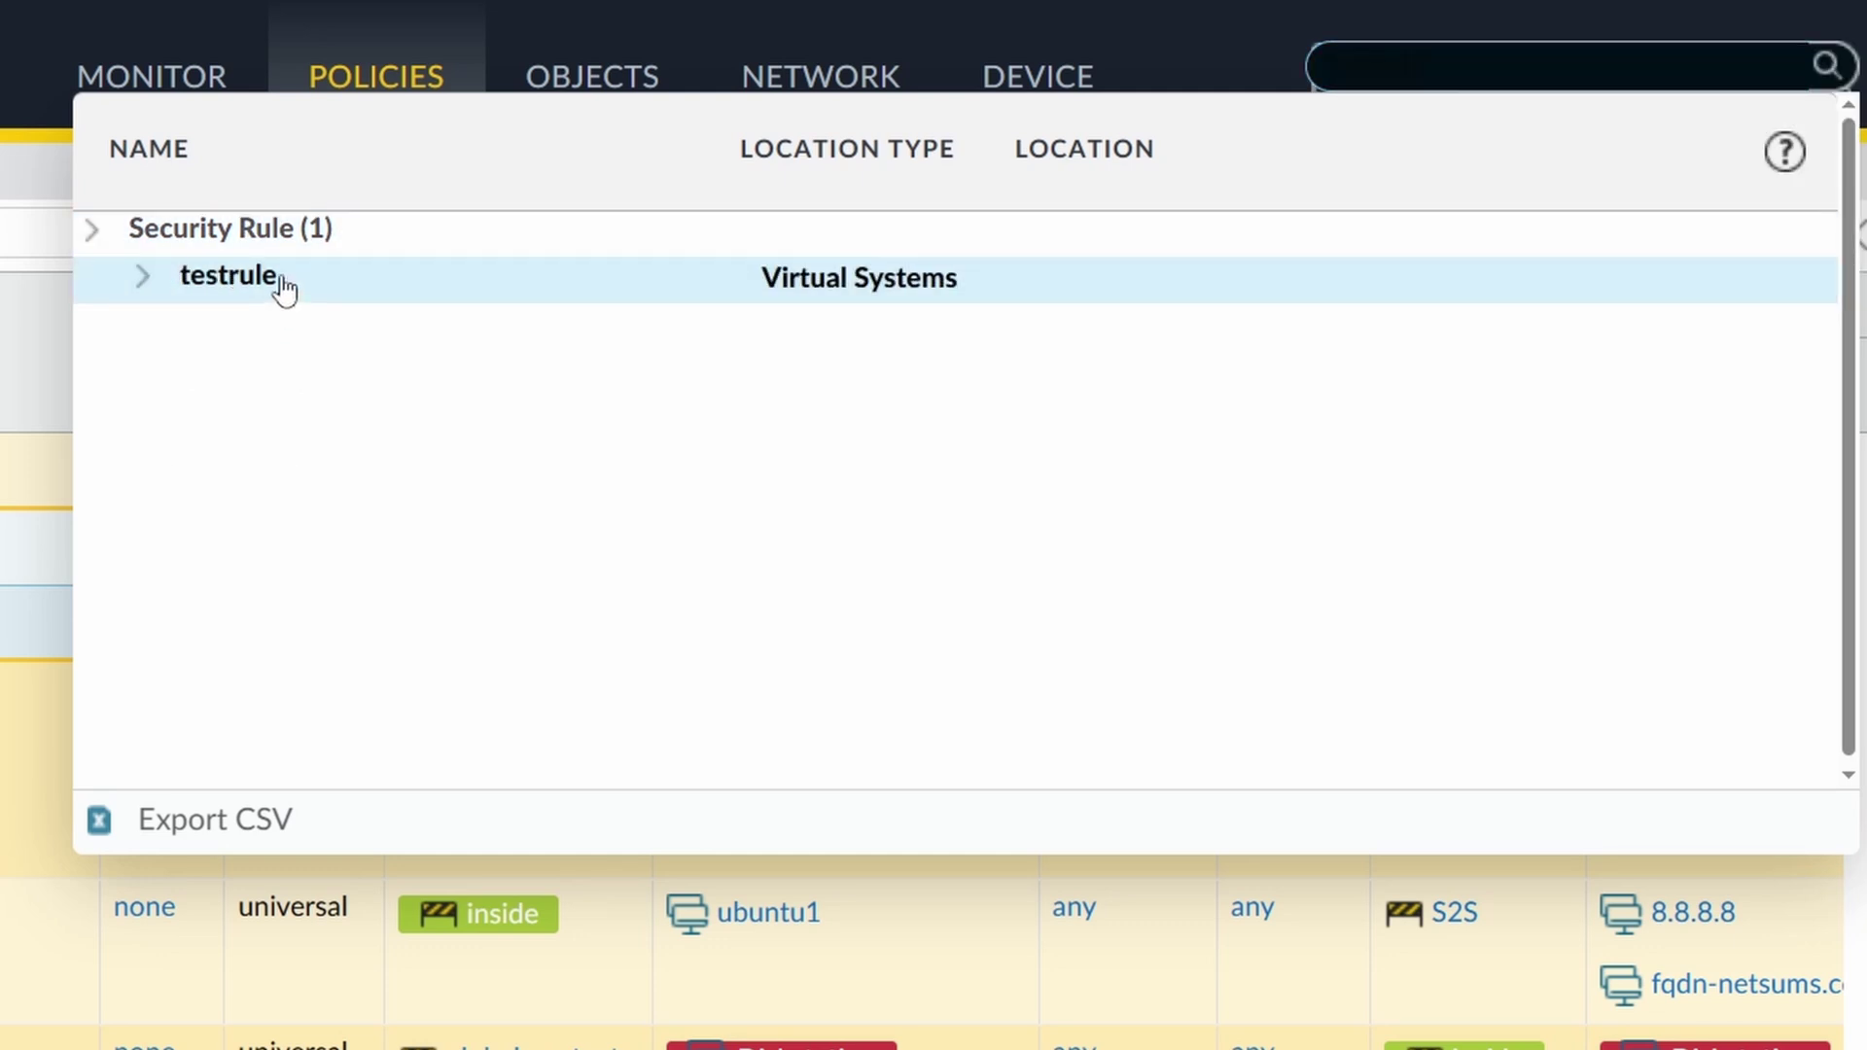
pyautogui.click(220, 278)
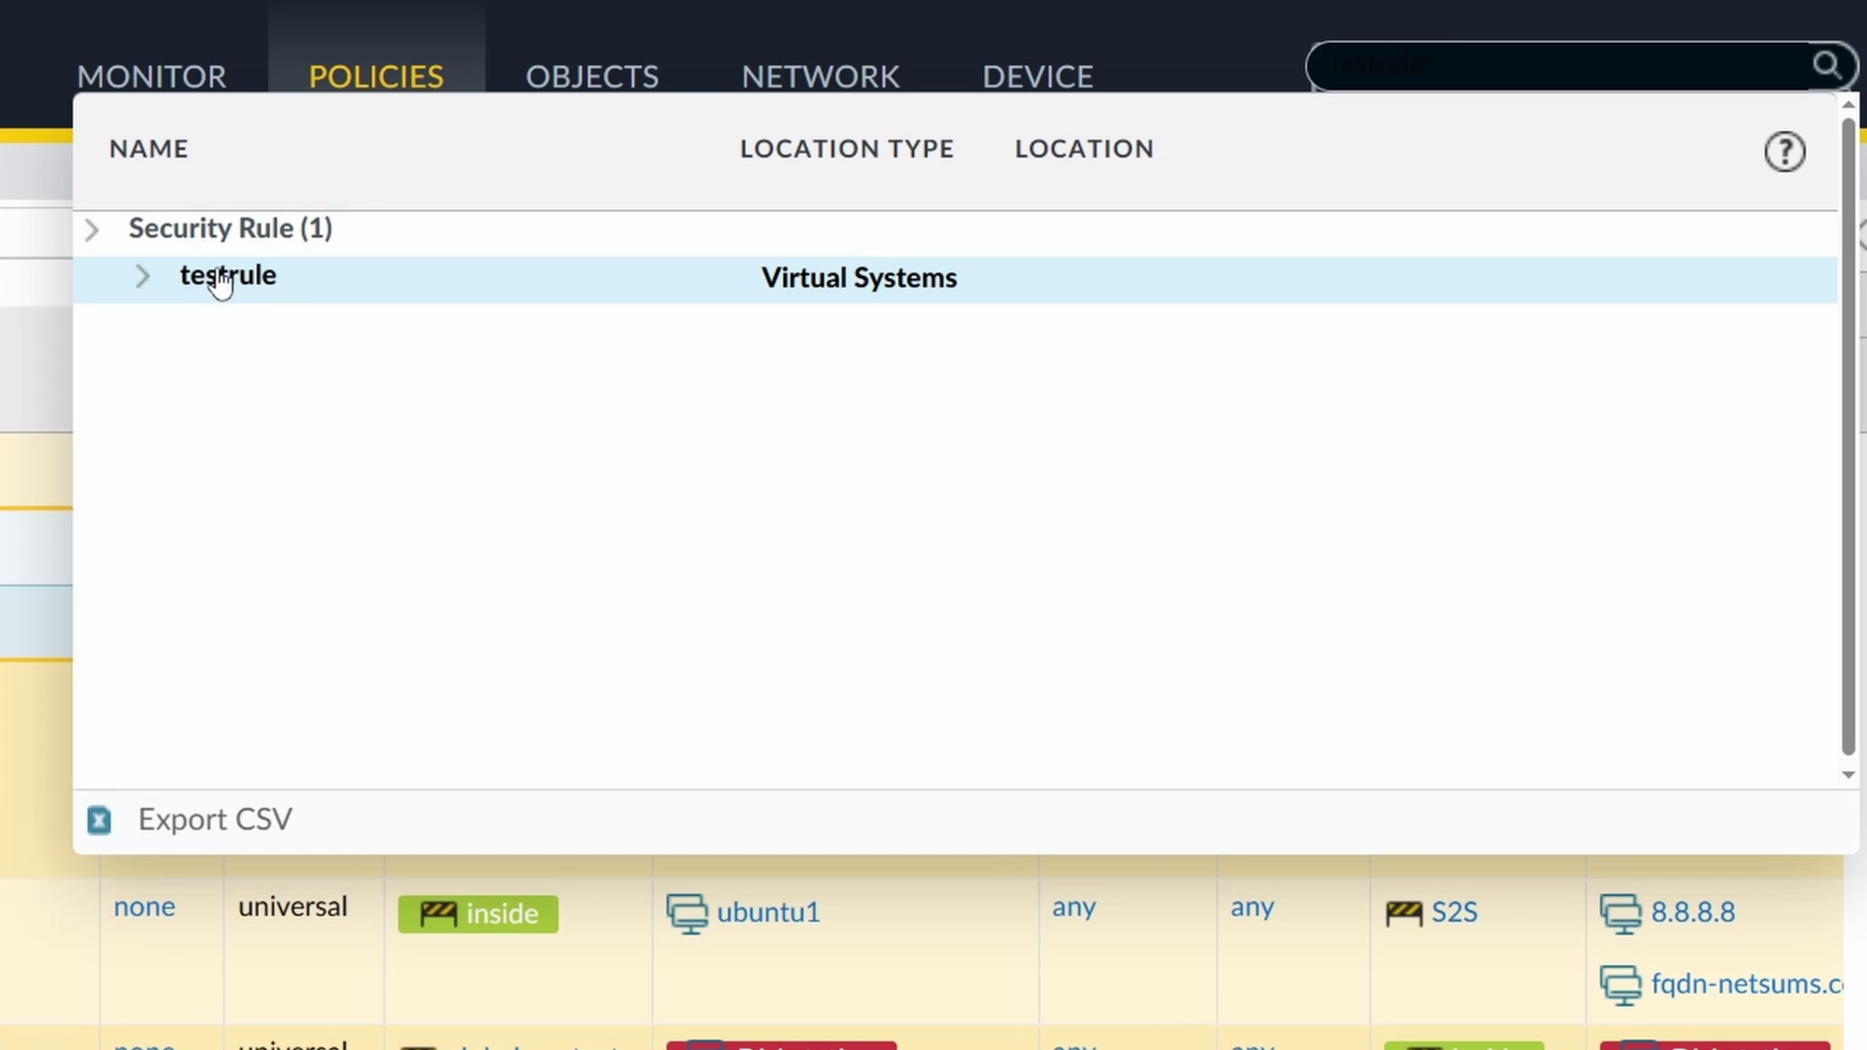
pyautogui.click(167, 966)
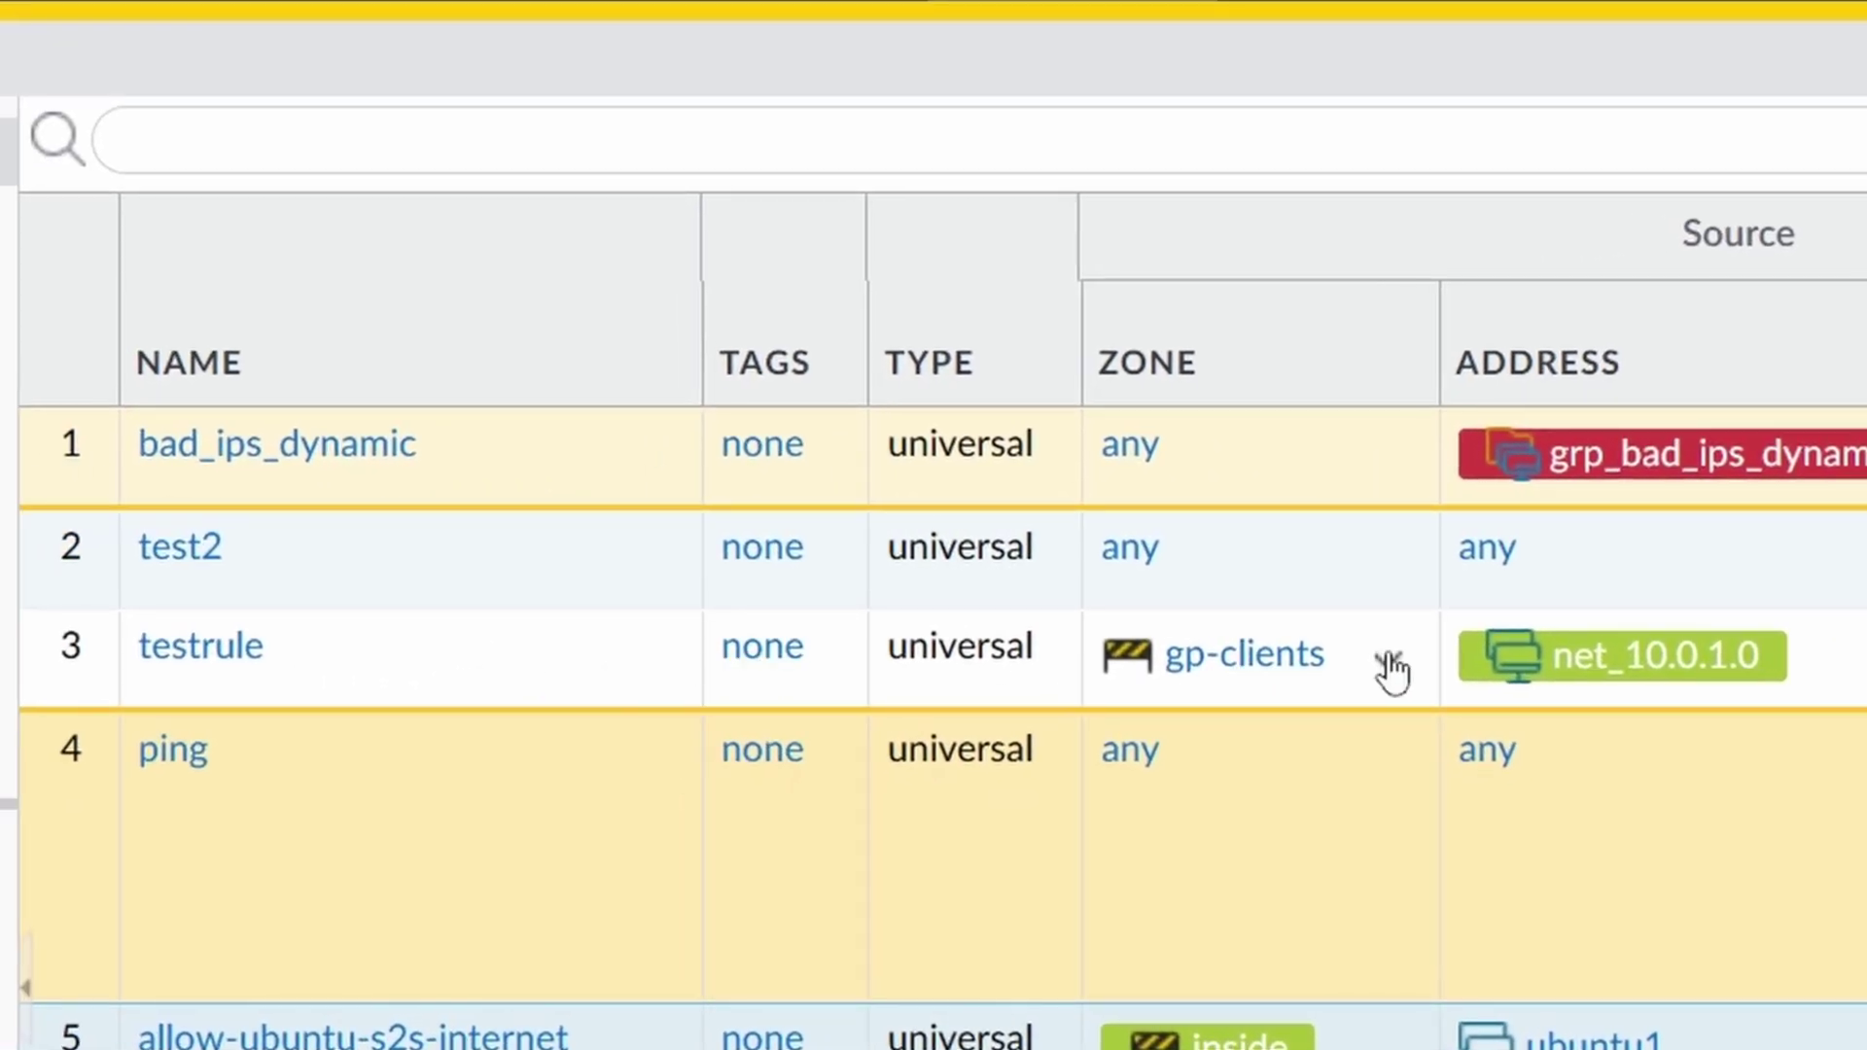
pyautogui.click(1392, 671)
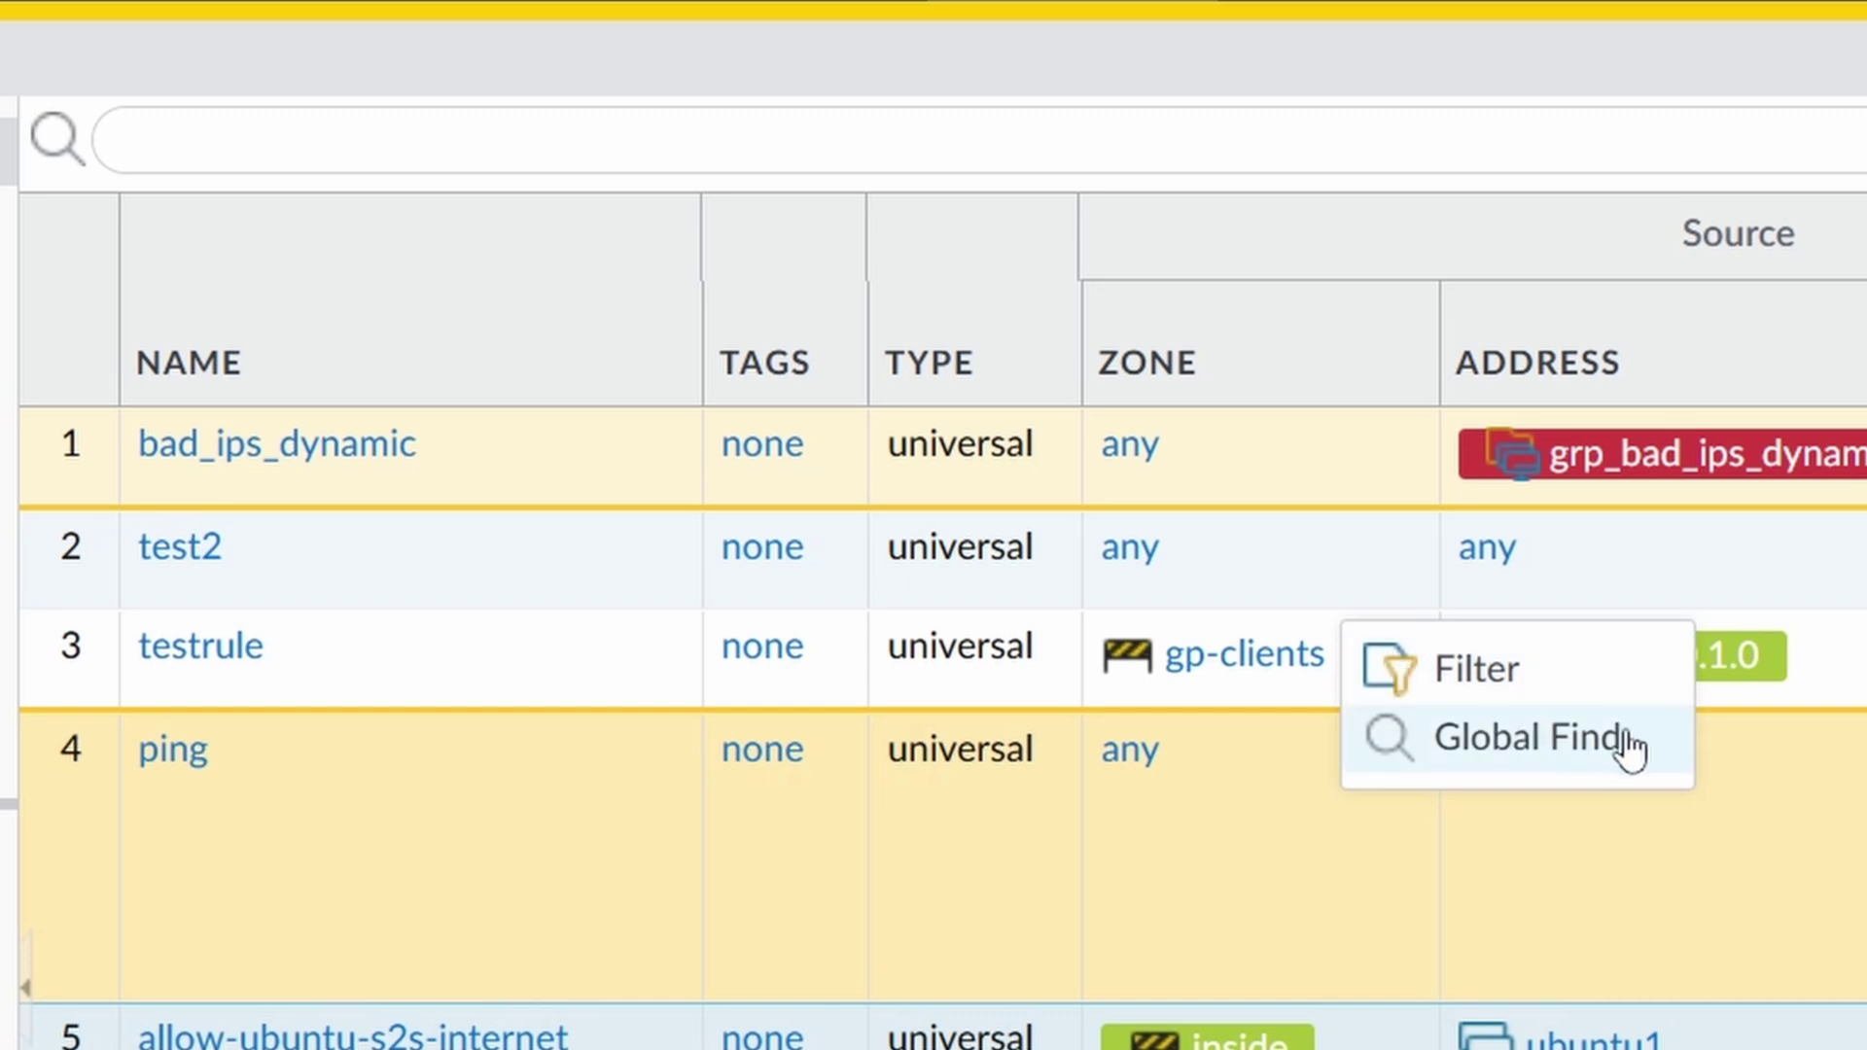
pyautogui.click(1117, 658)
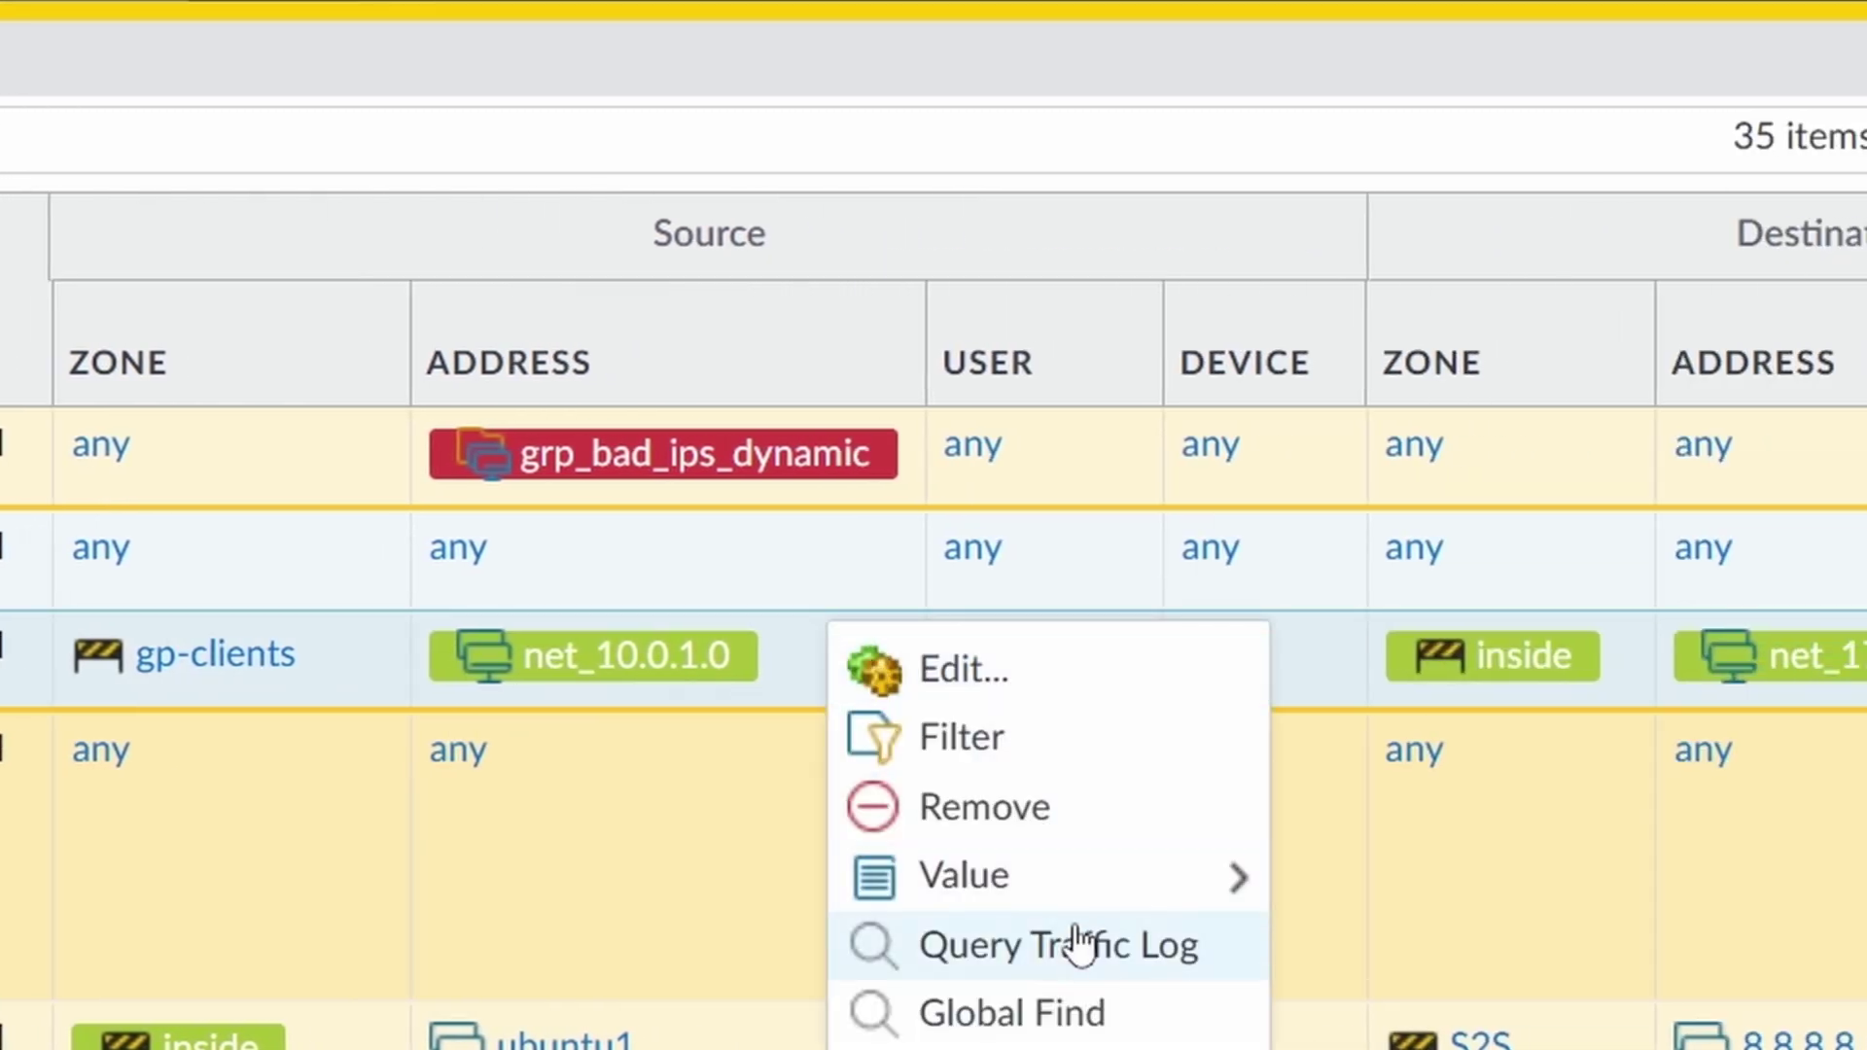
pyautogui.click(1049, 1013)
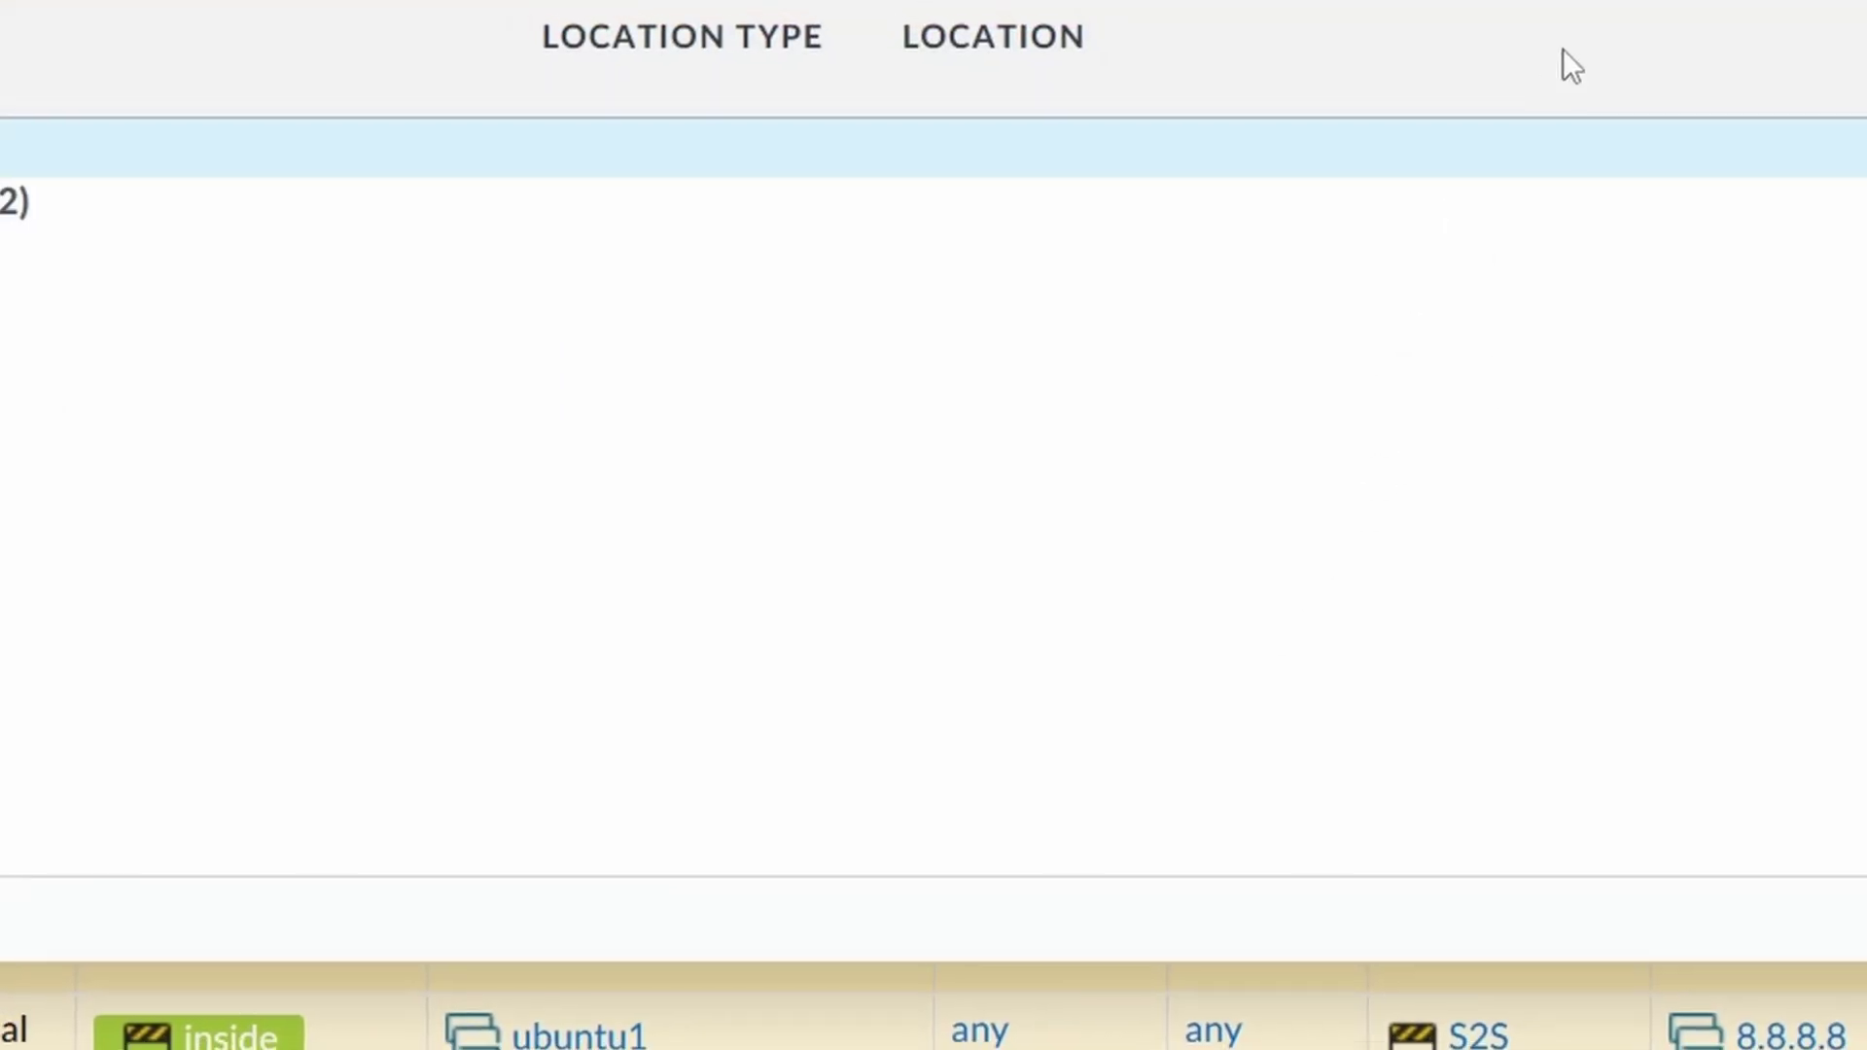
pyautogui.click(1536, 56)
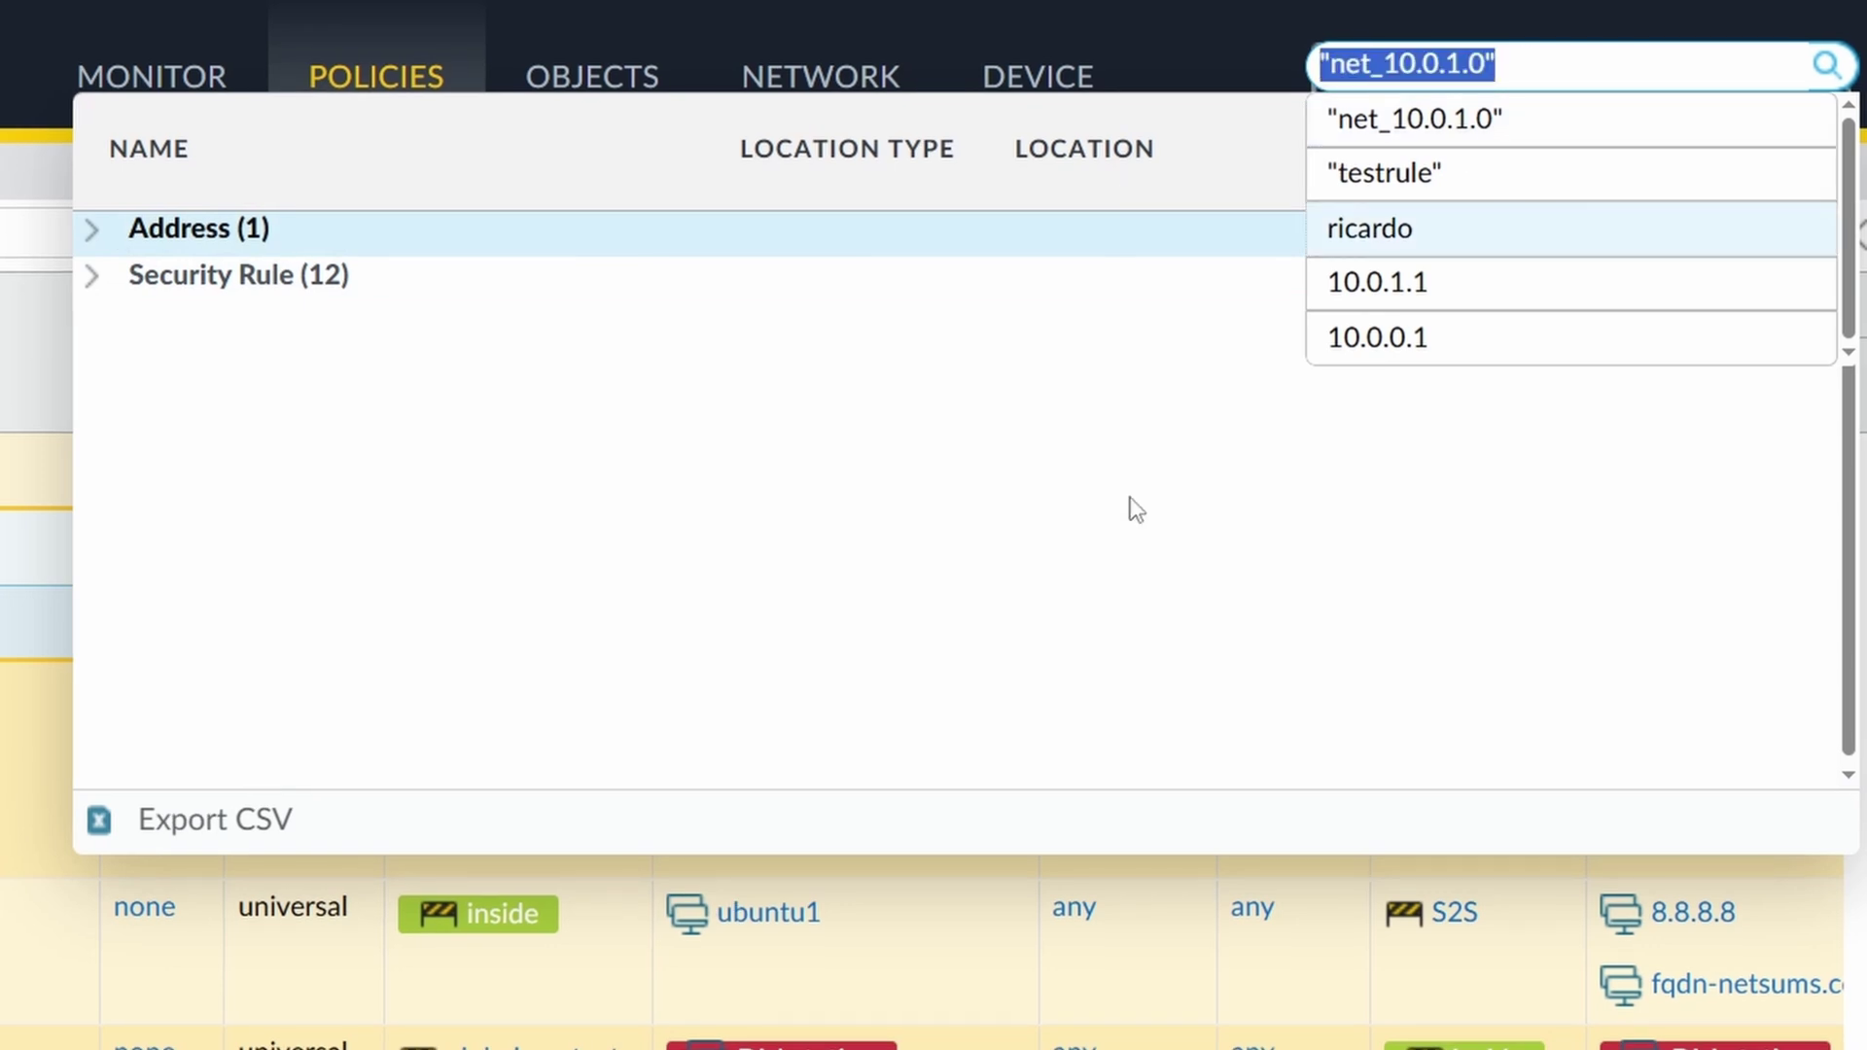
pyautogui.click(28, 686)
# Start a Move for testrule, browse the rule list, then cancel the move.
pyautogui.click(65, 614)
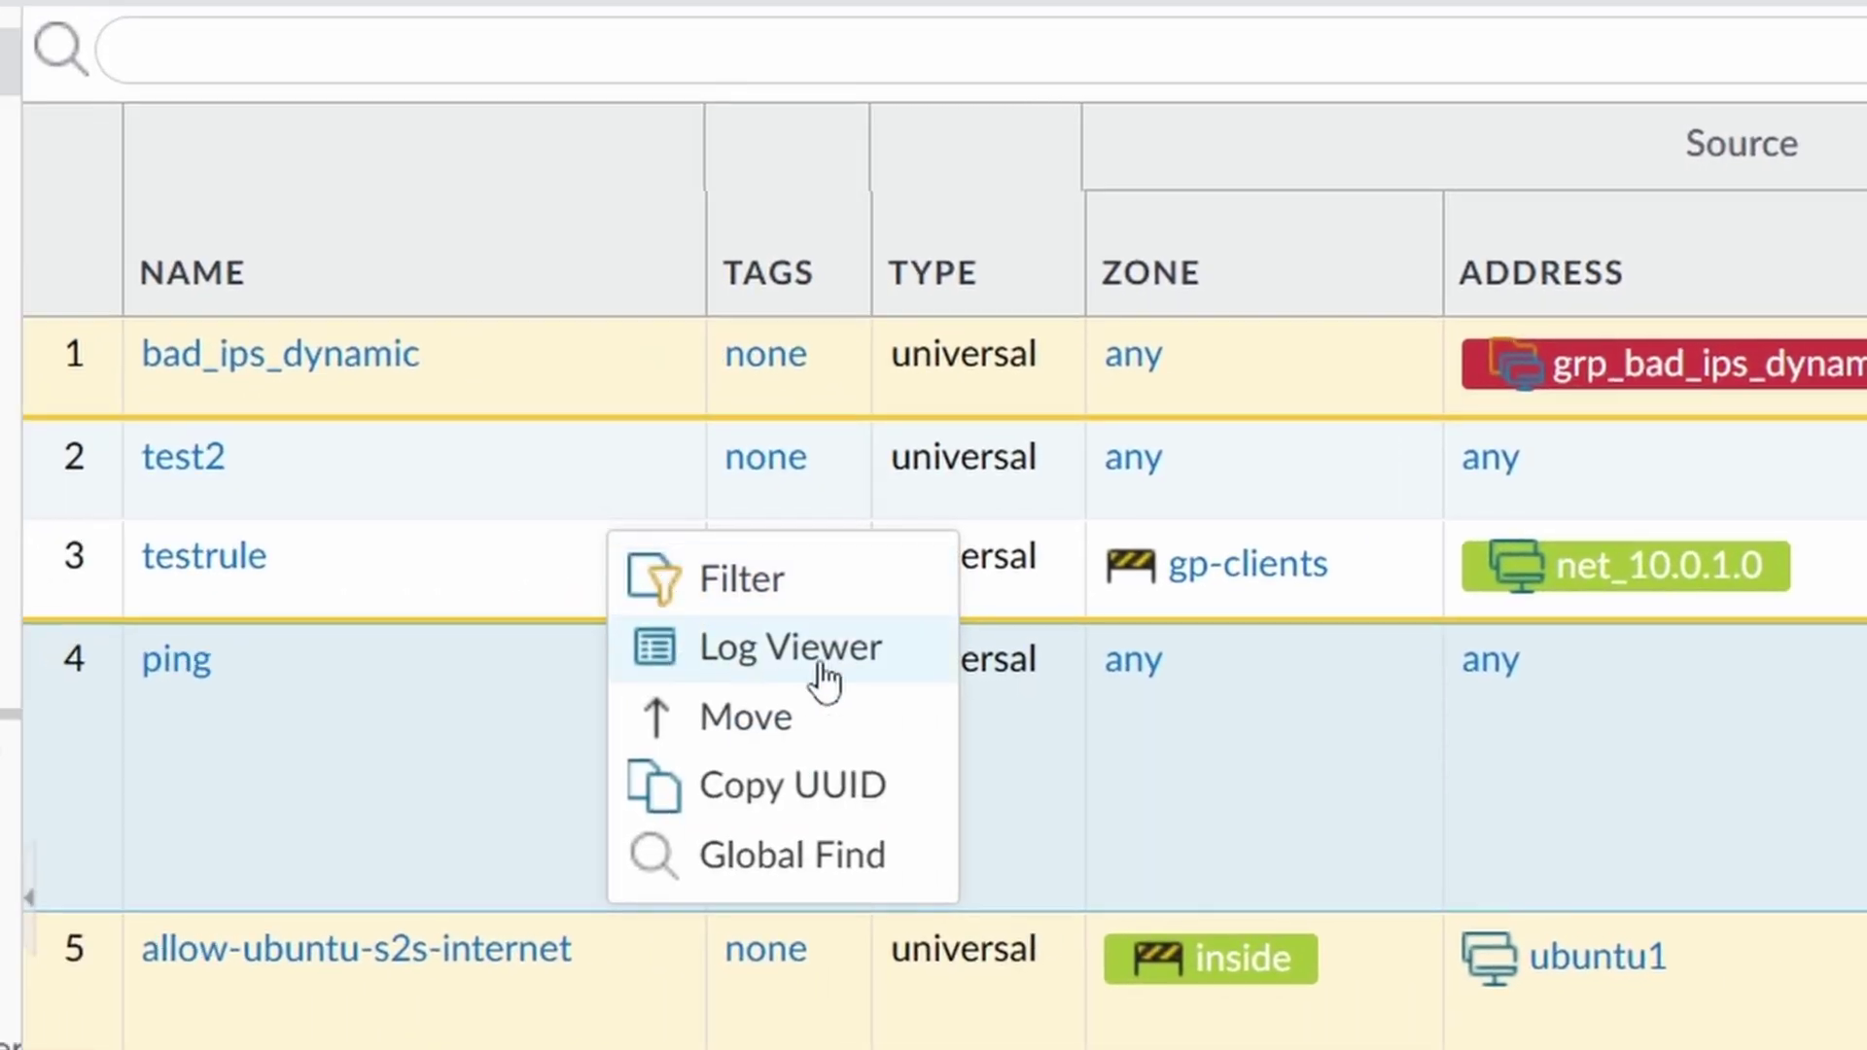
pyautogui.click(783, 737)
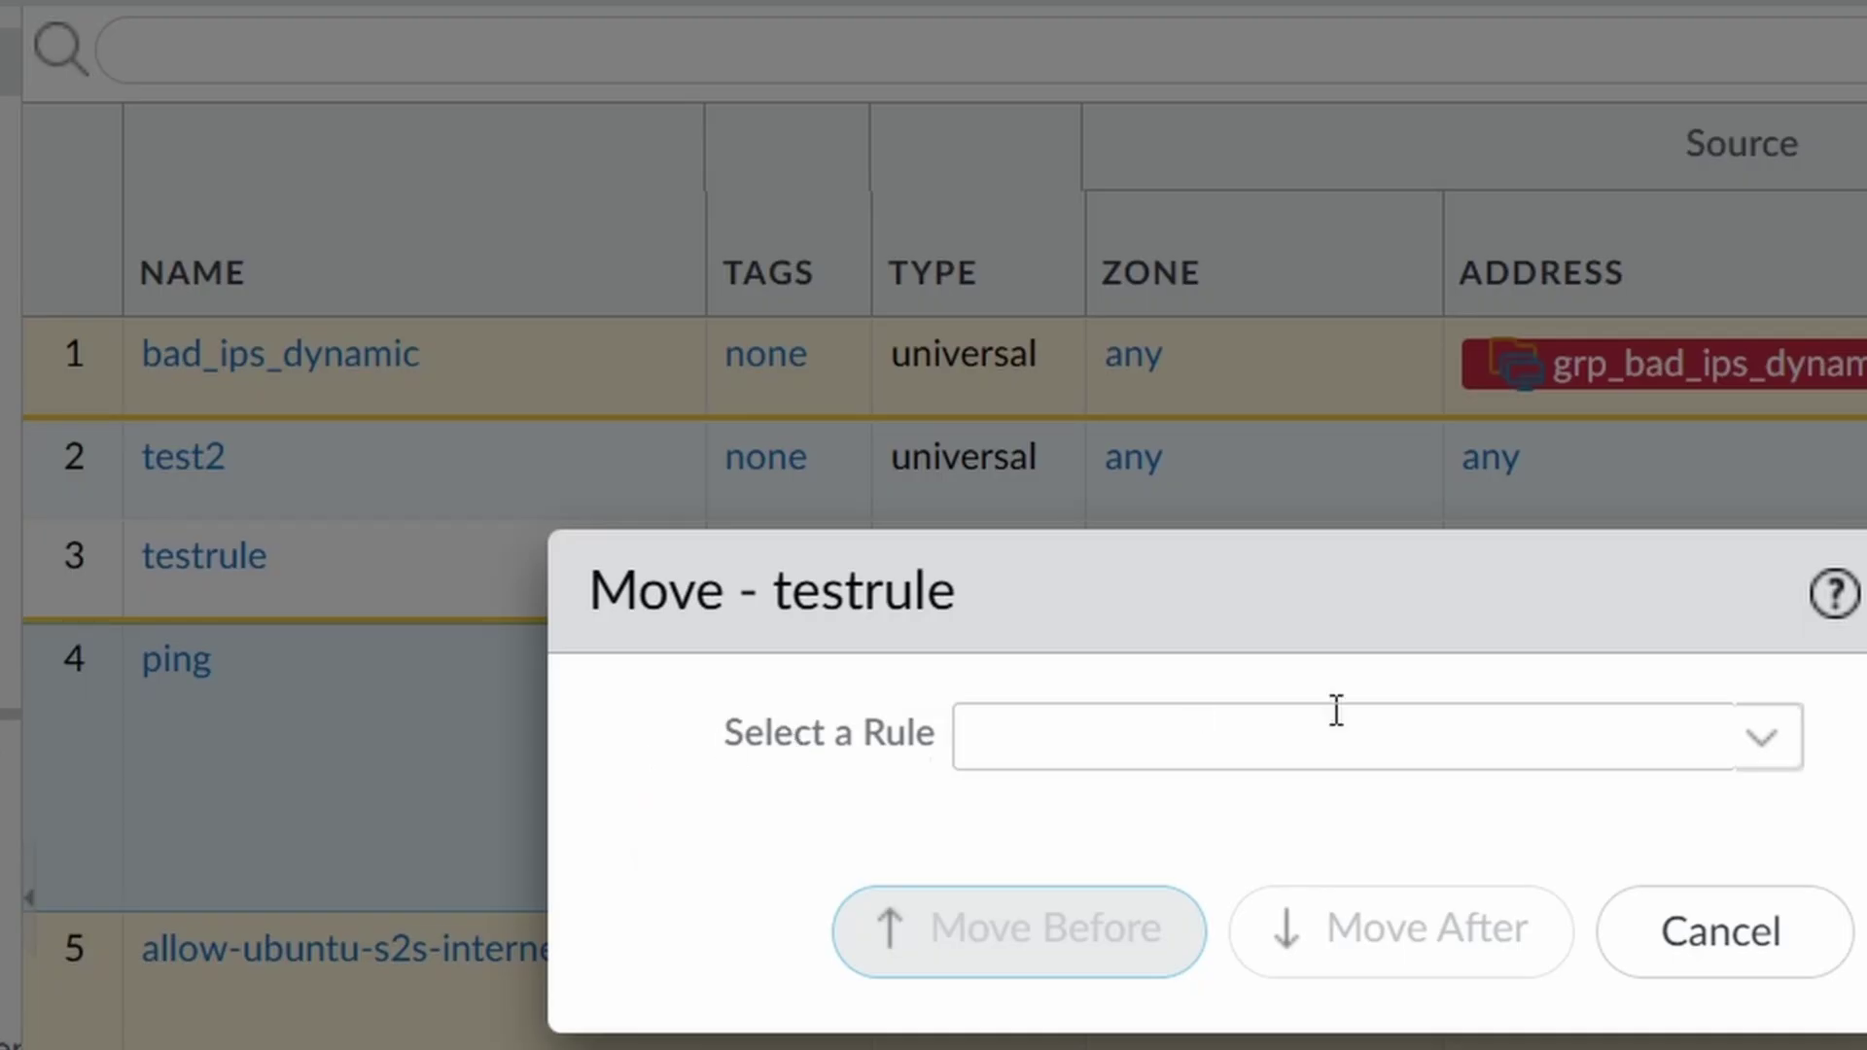
pyautogui.click(1779, 741)
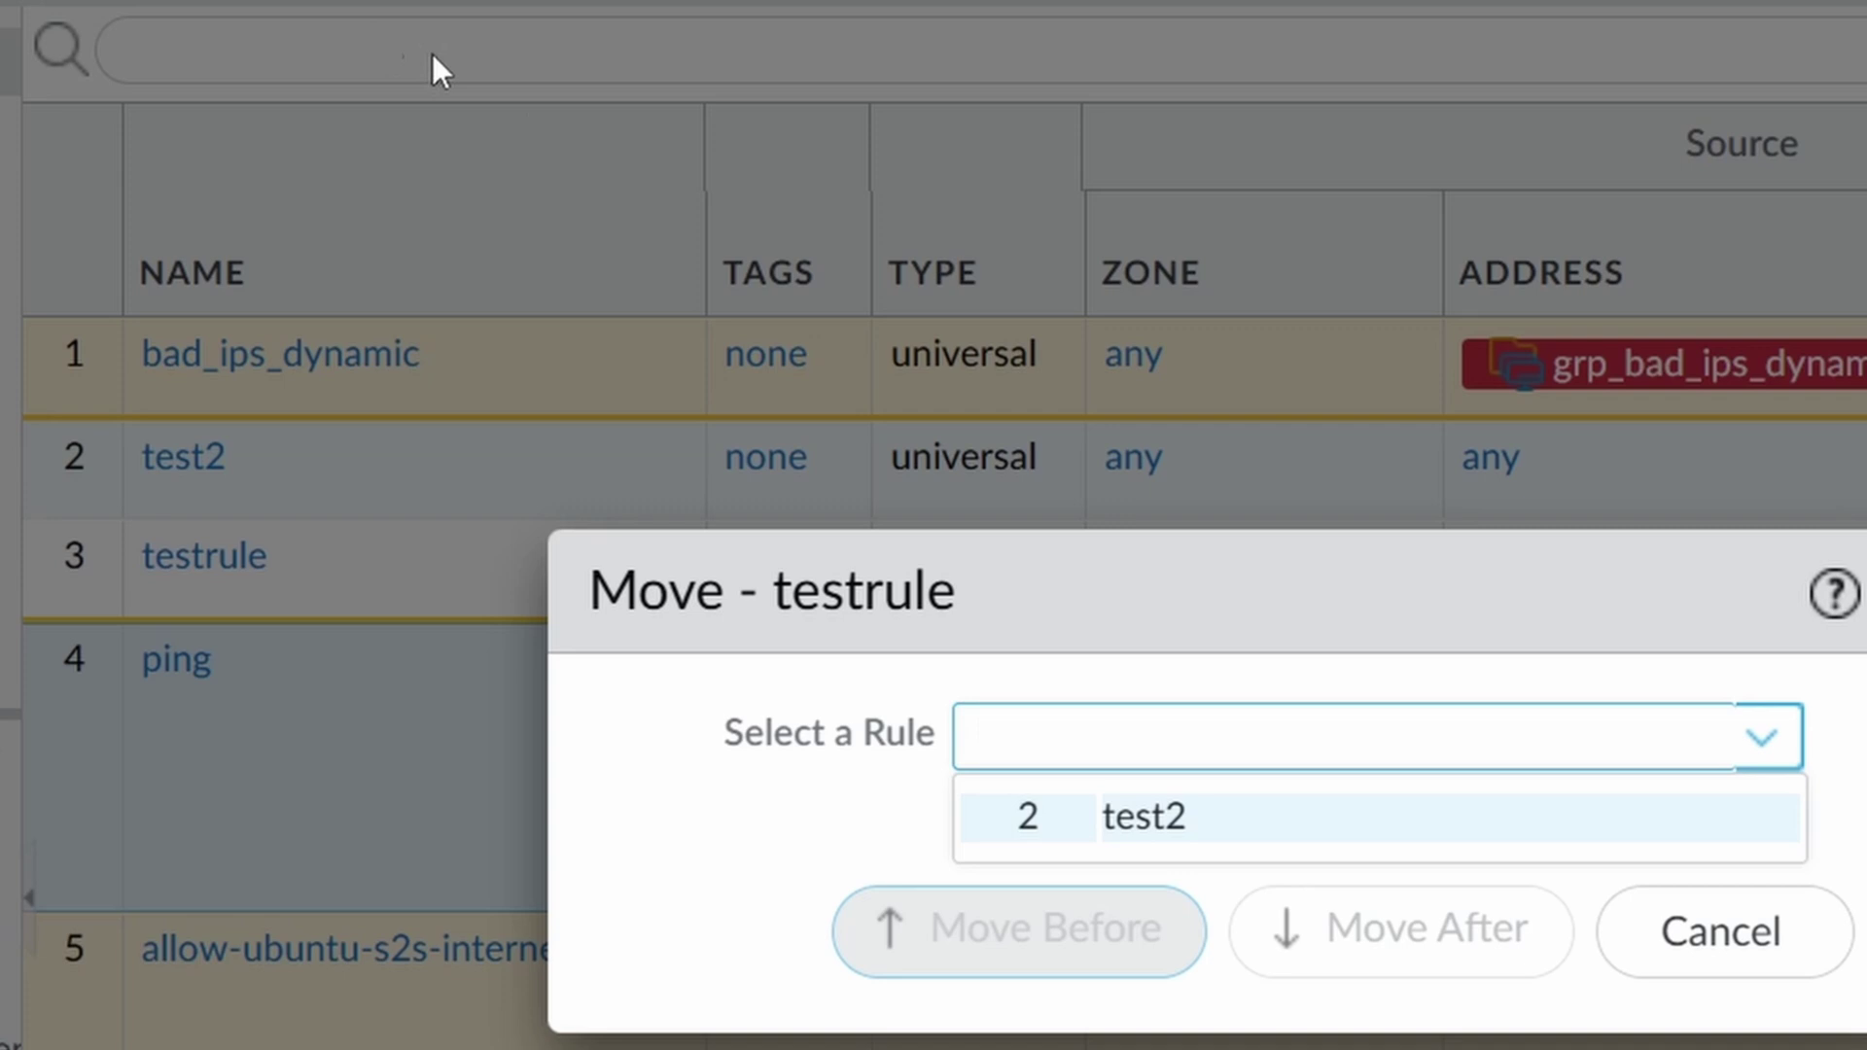
pyautogui.click(758, 820)
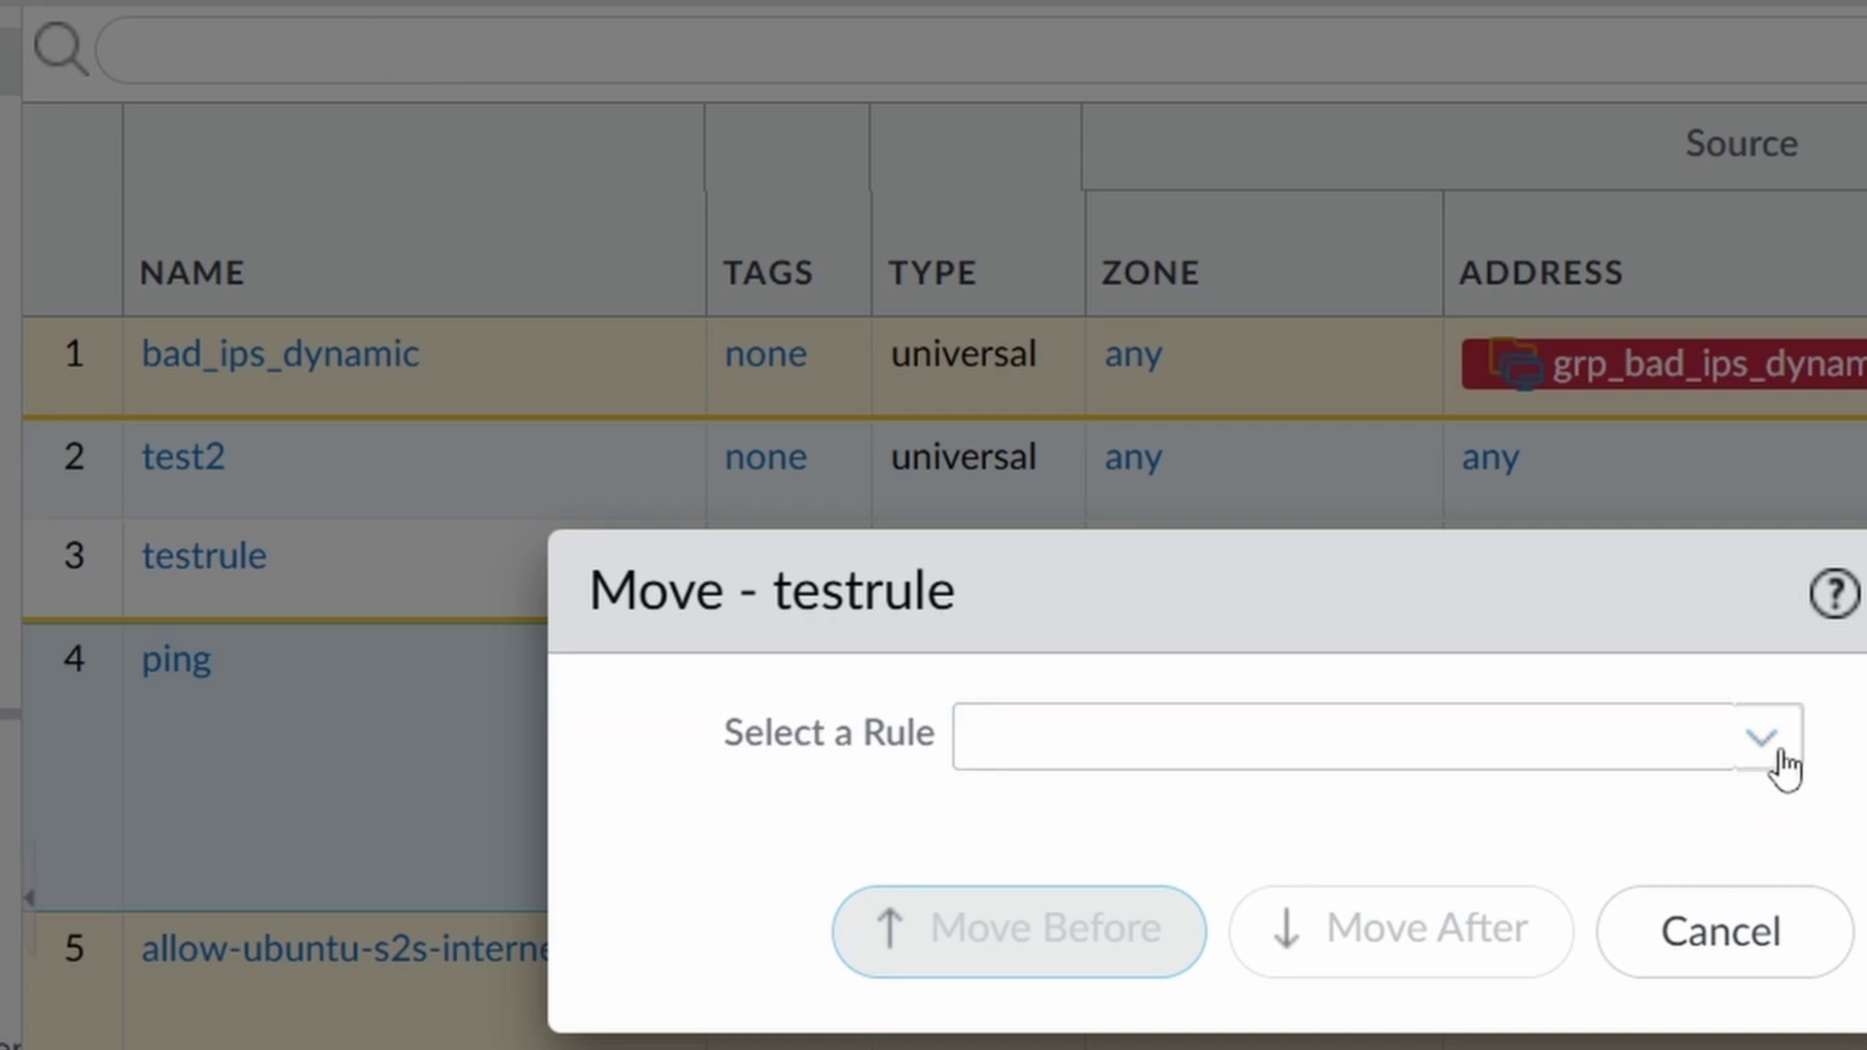
pyautogui.click(1759, 909)
# Move testrule before test2 using the Move dialog.
pyautogui.click(364, 481)
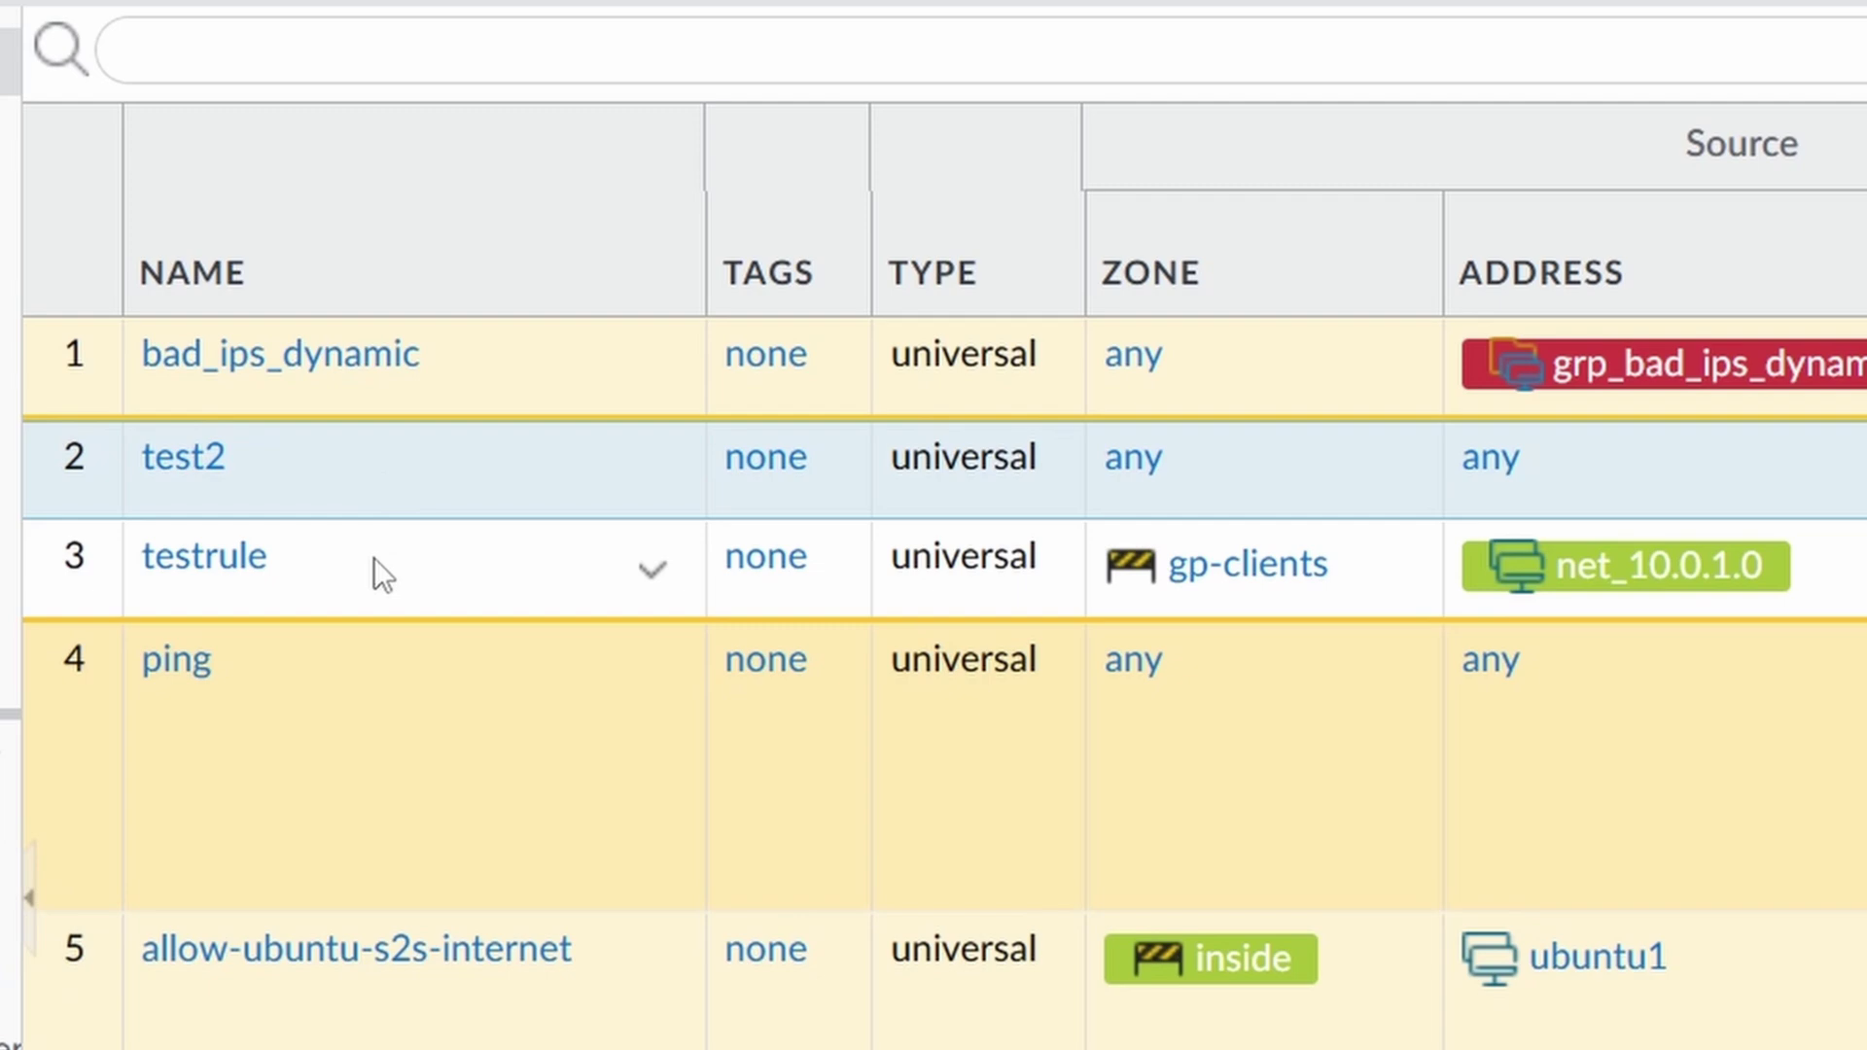
pyautogui.click(373, 557)
pyautogui.click(401, 476)
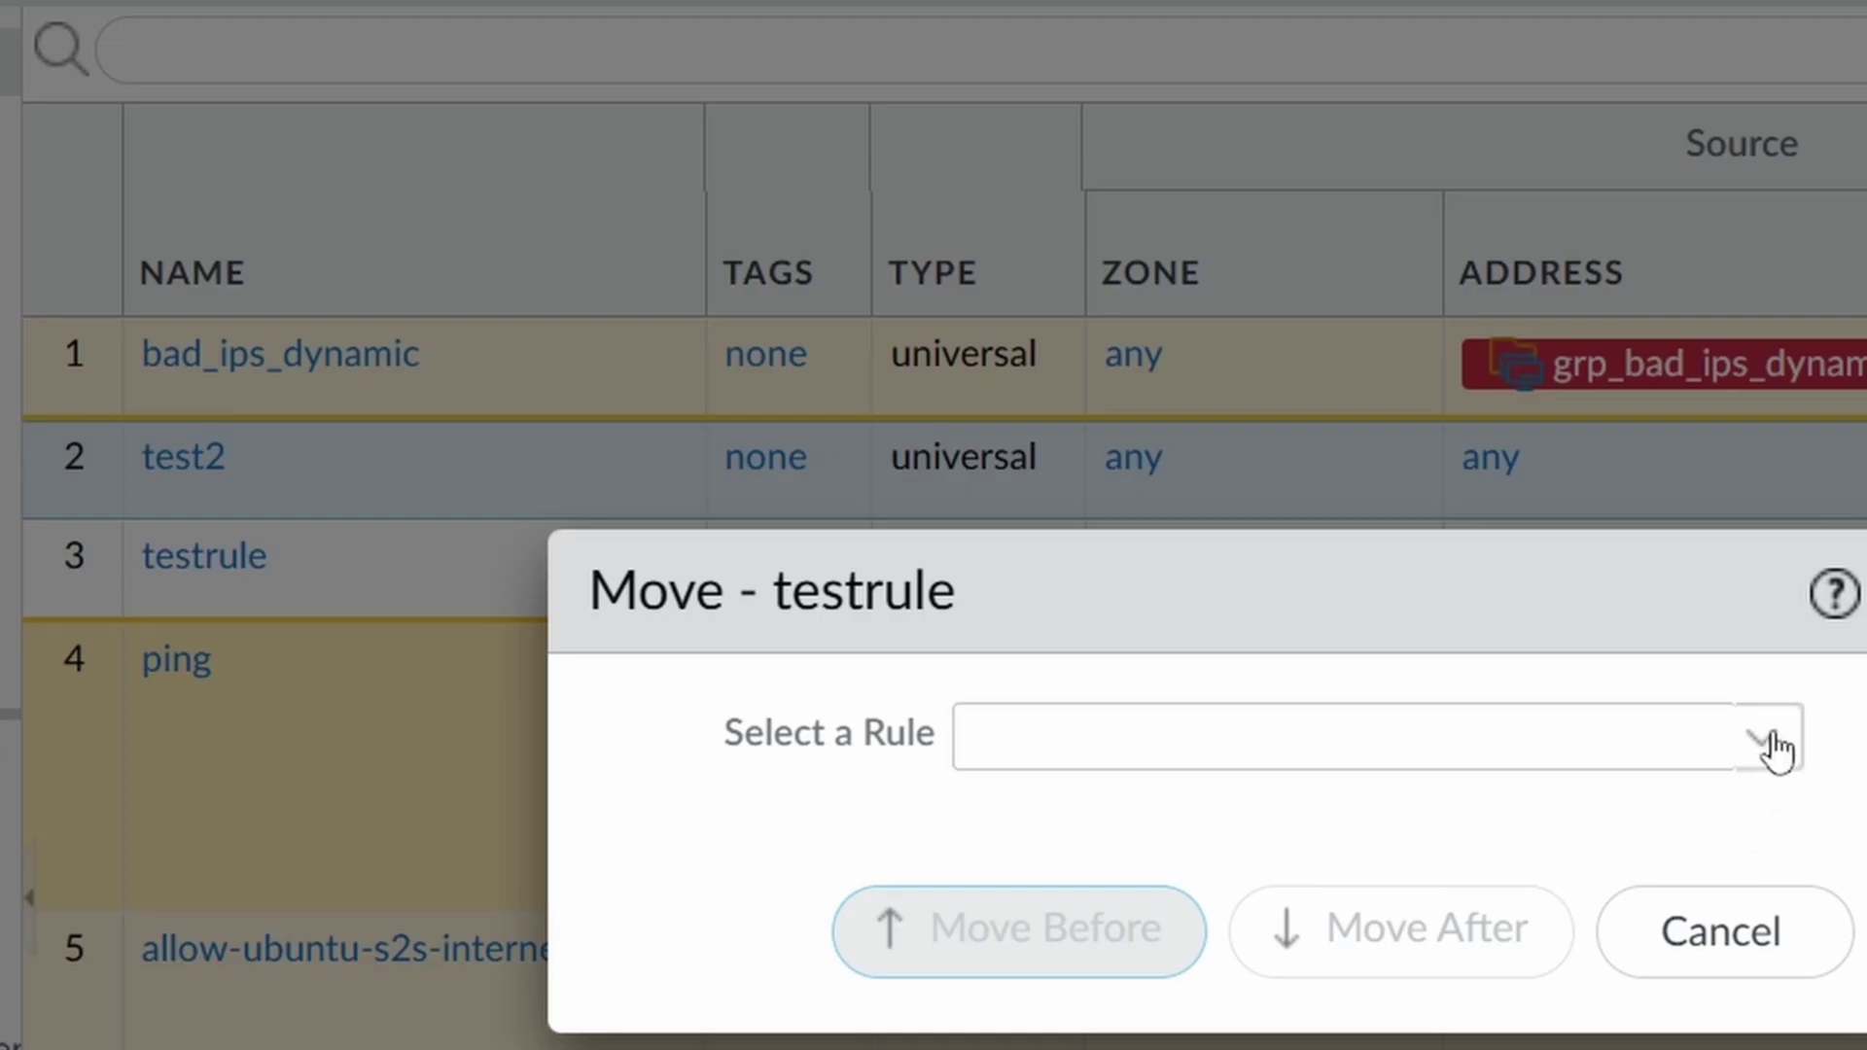
pyautogui.click(1770, 750)
pyautogui.click(1196, 825)
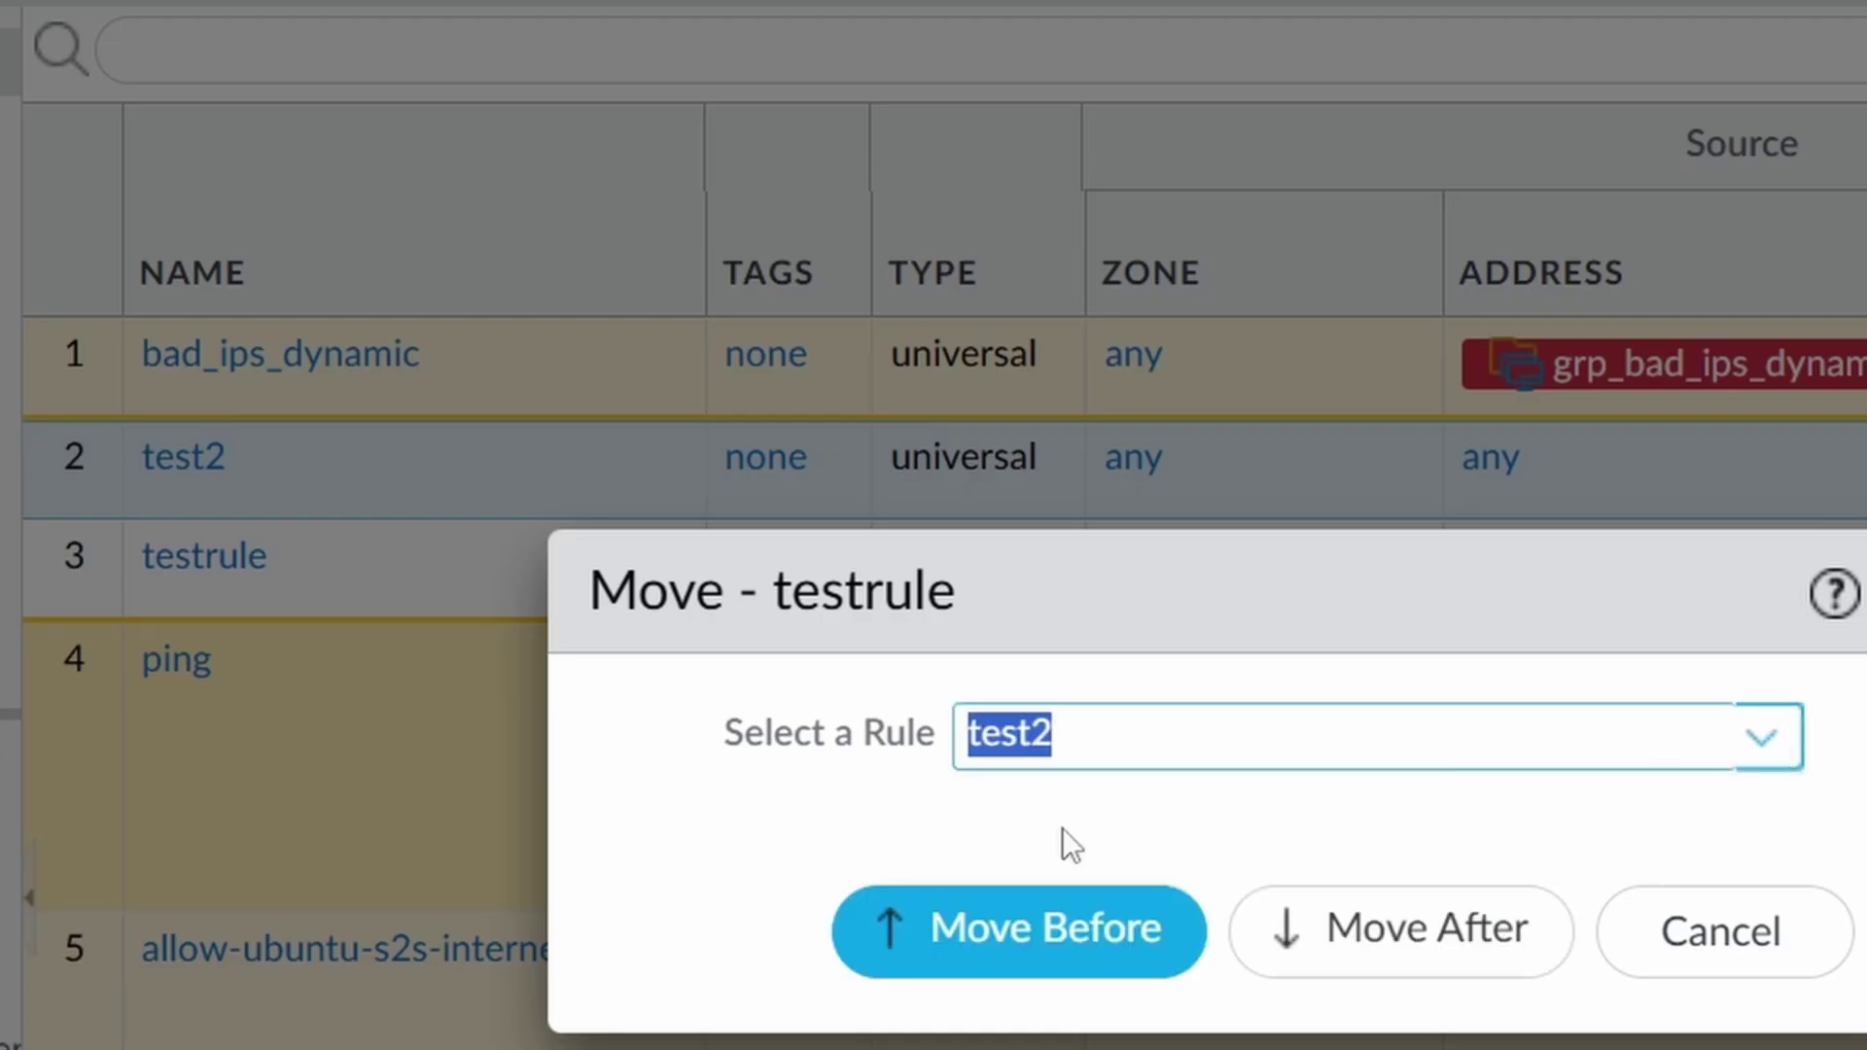
pyautogui.click(1035, 941)
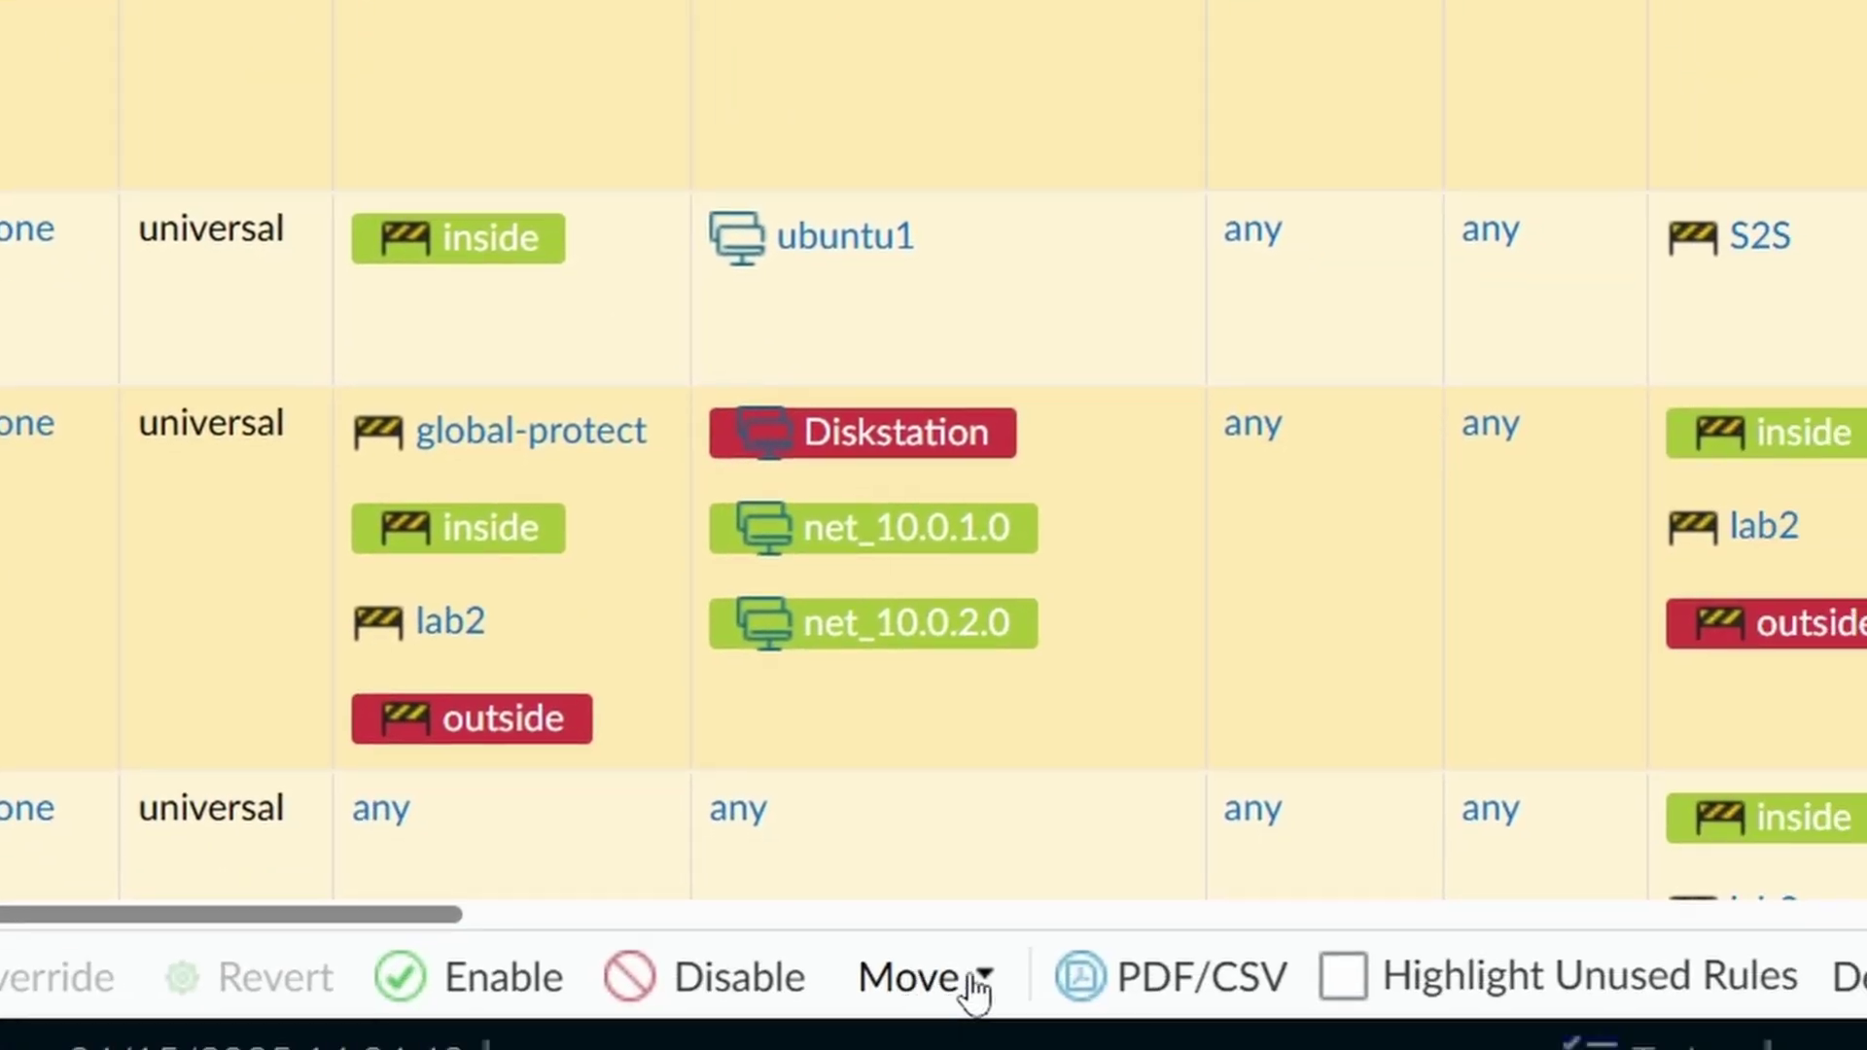
# Open and close the Move menu, then bring up and dismiss testrule's right-click actions.
pyautogui.click(976, 991)
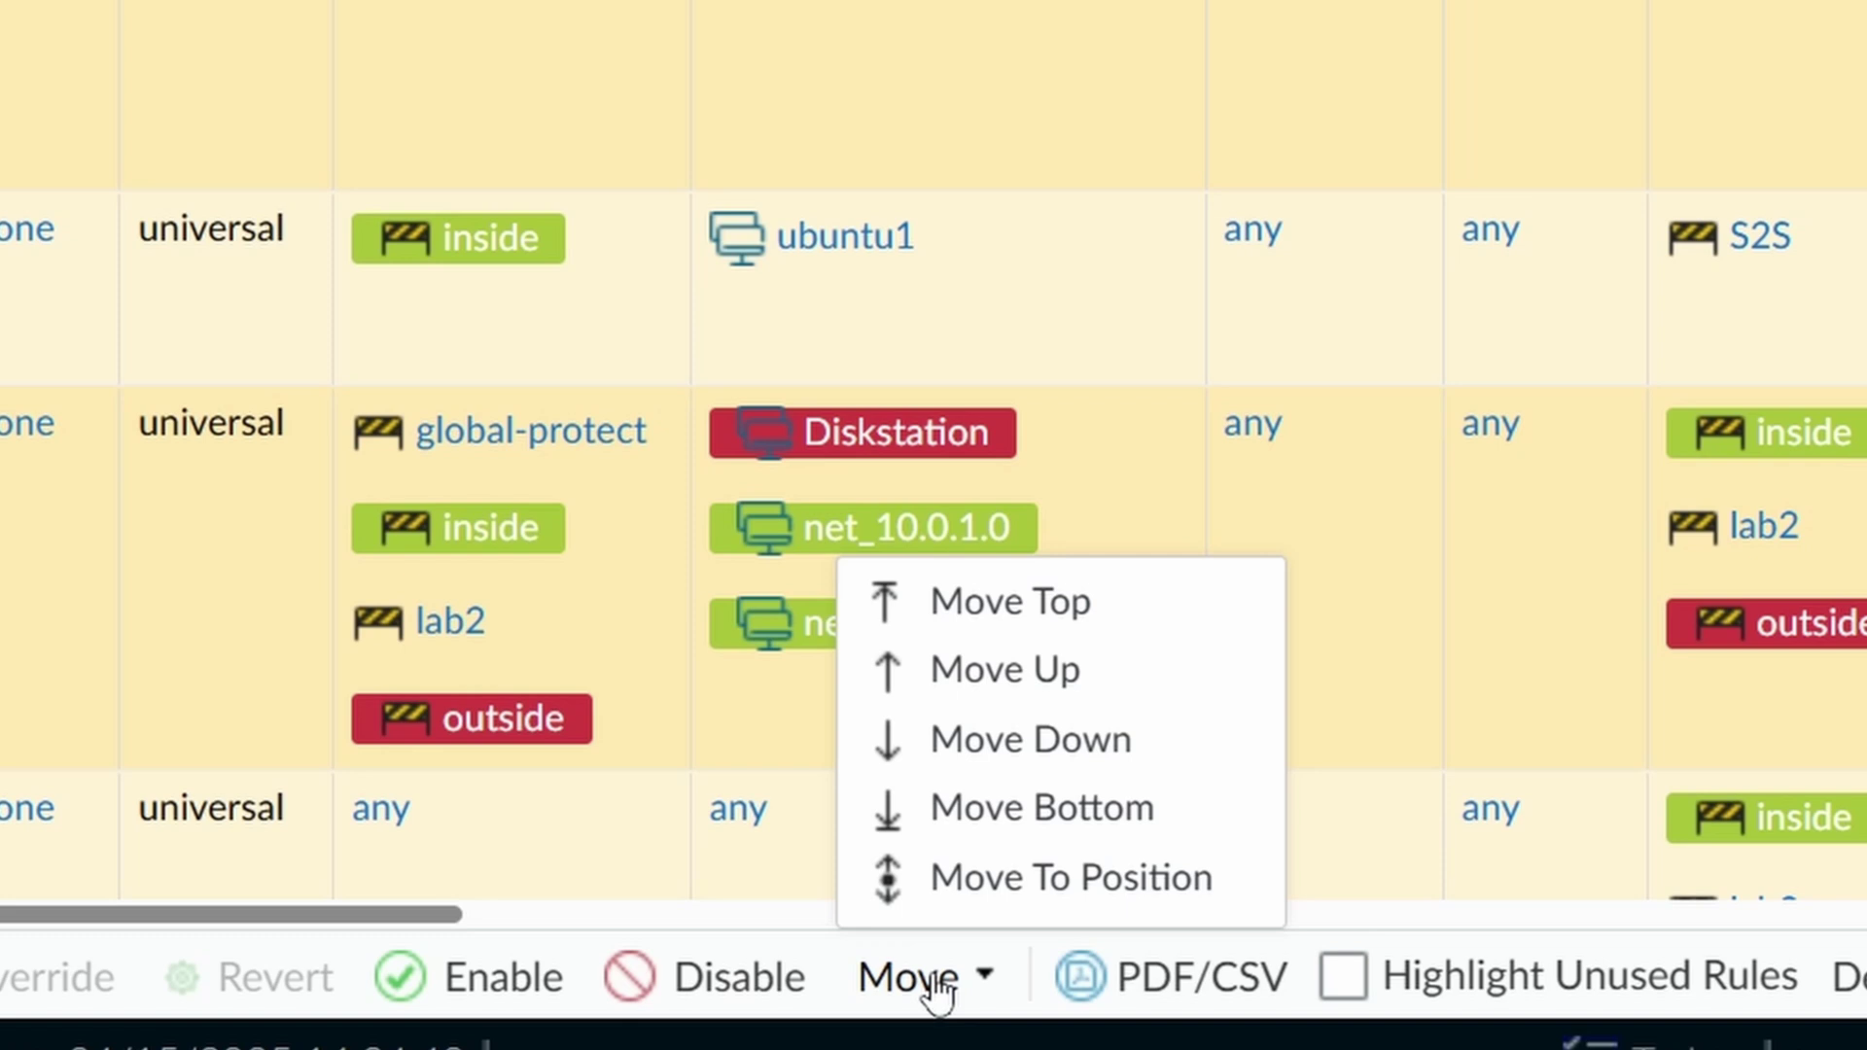
pyautogui.click(936, 989)
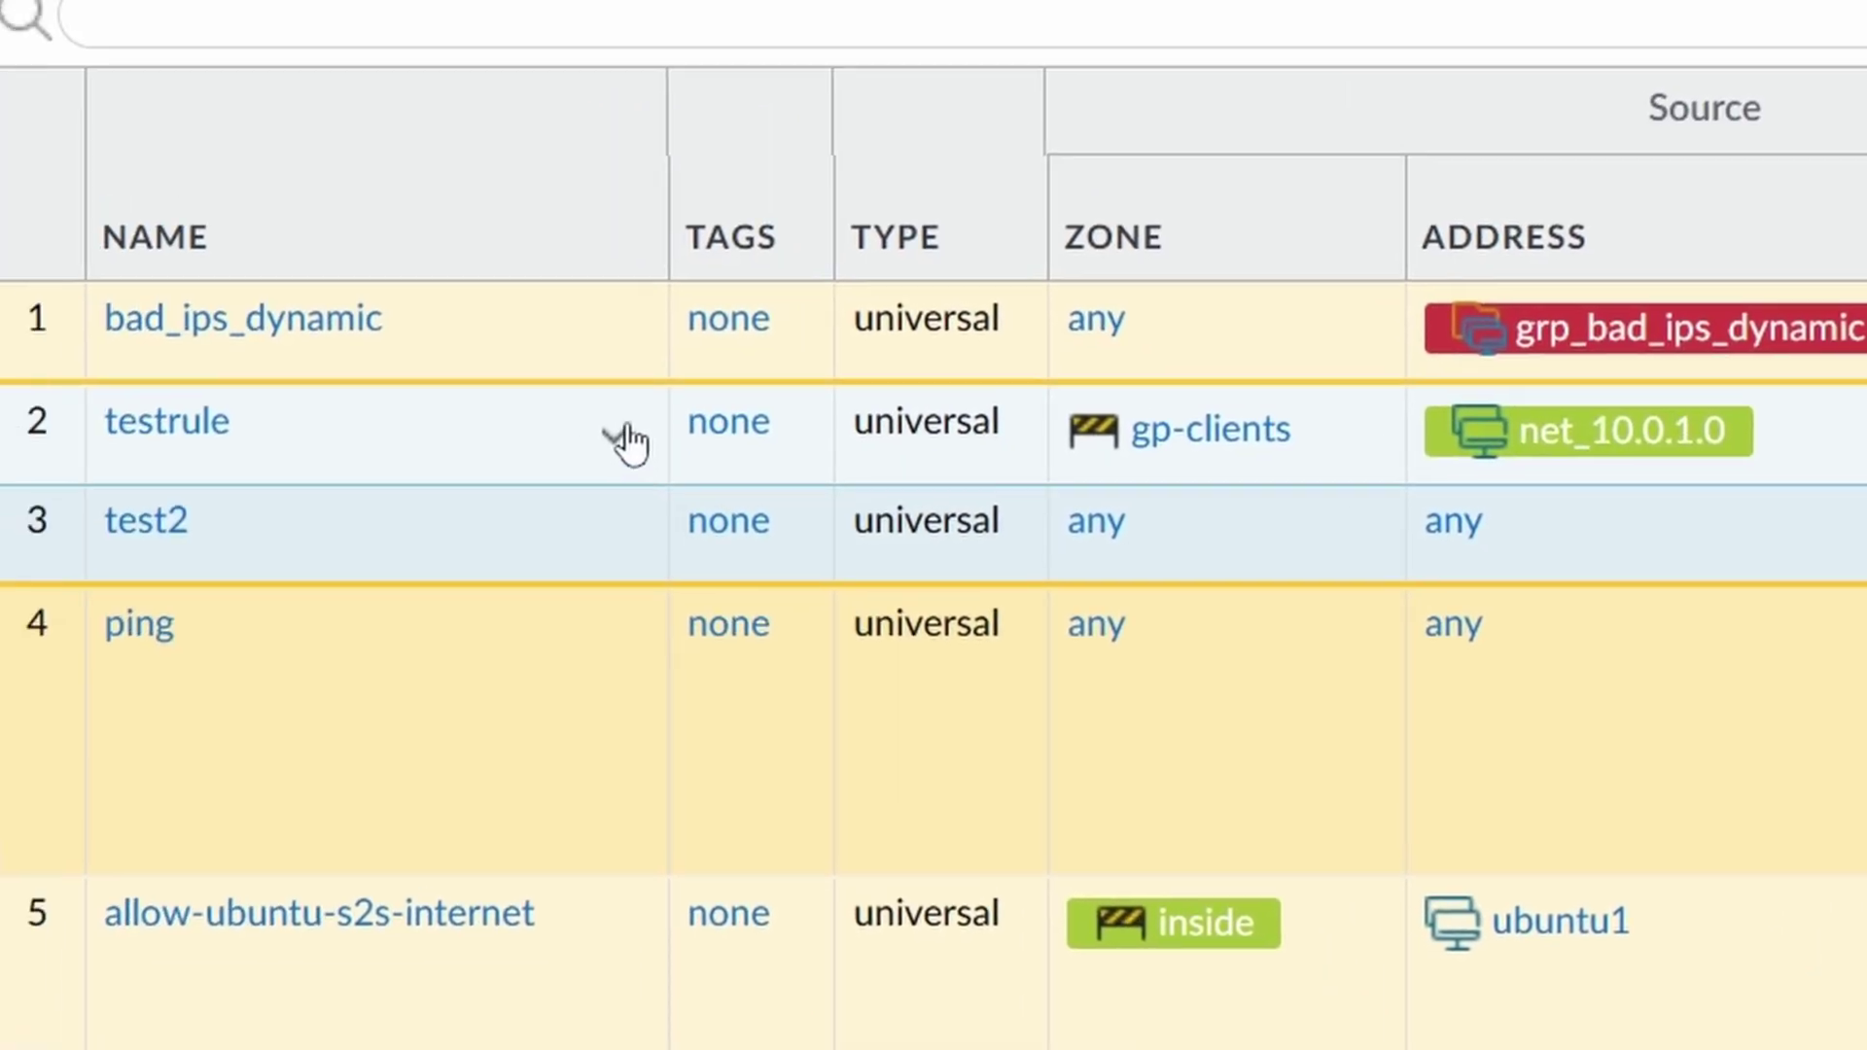
pyautogui.rightClick(612, 440)
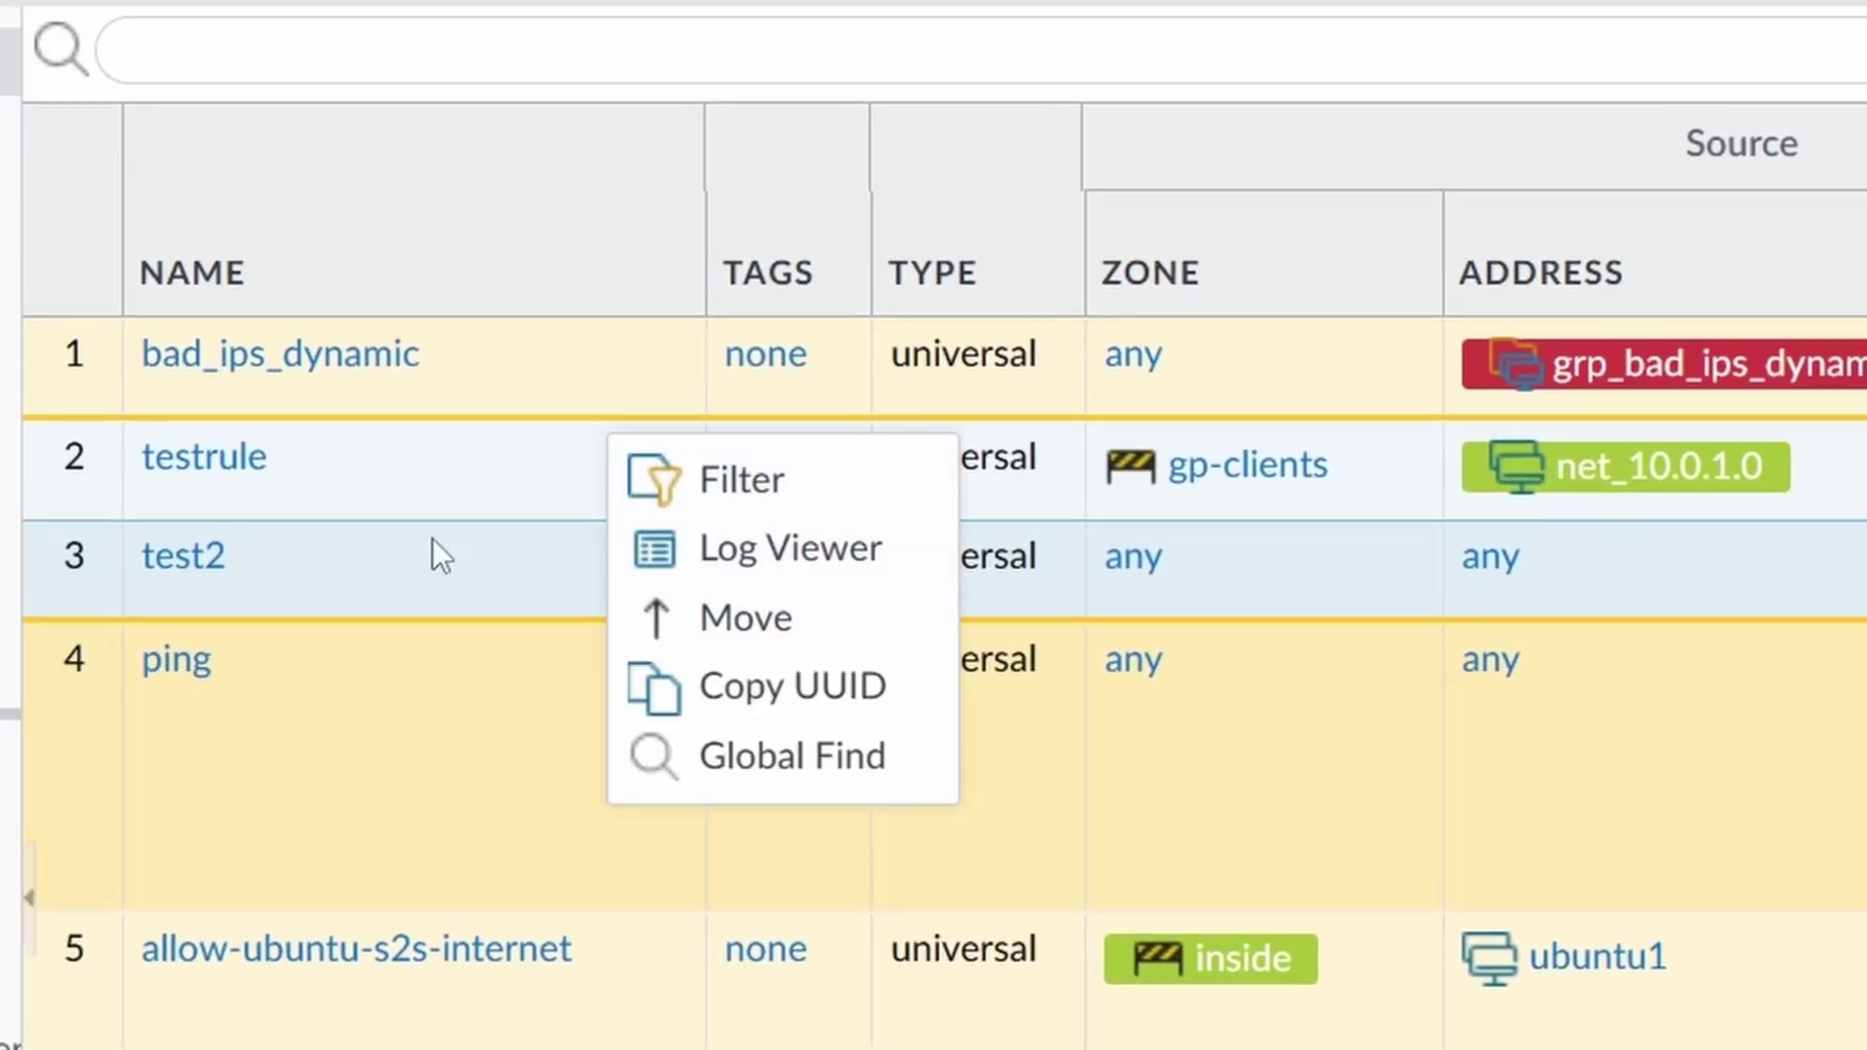
pyautogui.click(317, 492)
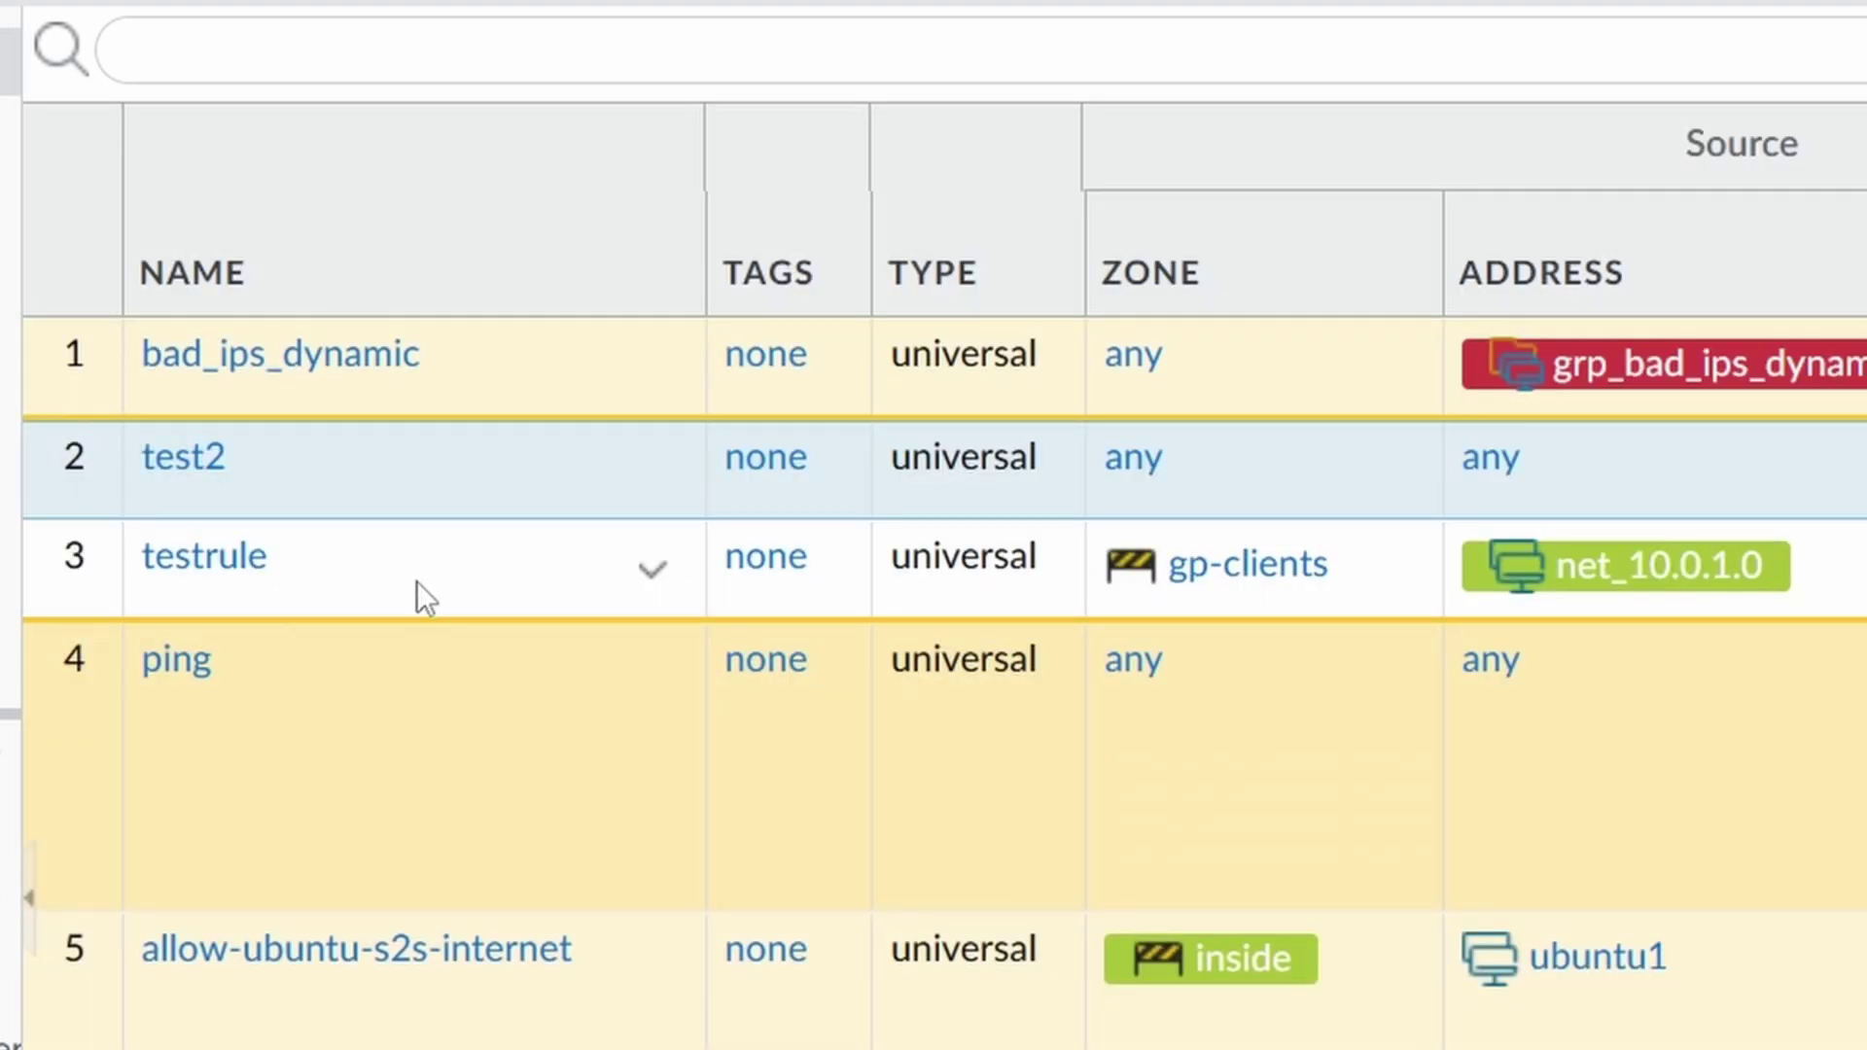
# Open testrule's traffic logs from its actions menu and select the whole log filter query.
pyautogui.click(648, 574)
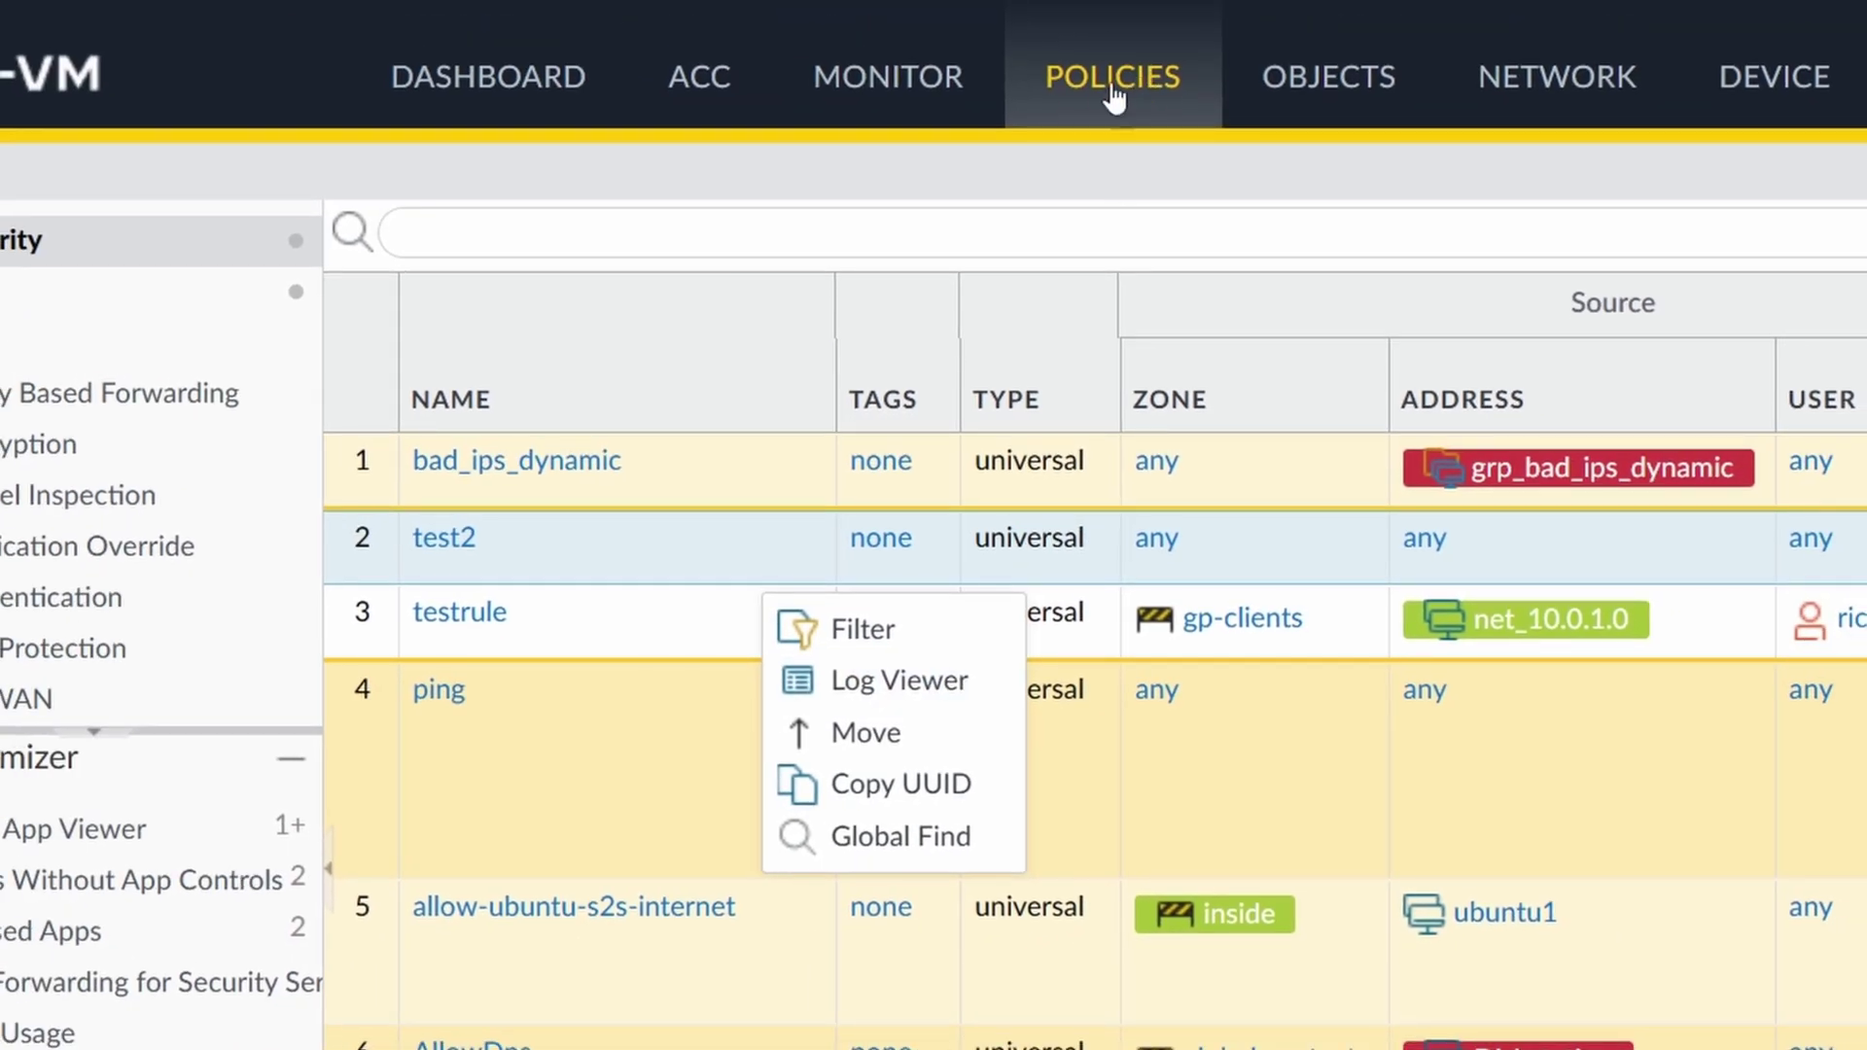
pyautogui.click(955, 685)
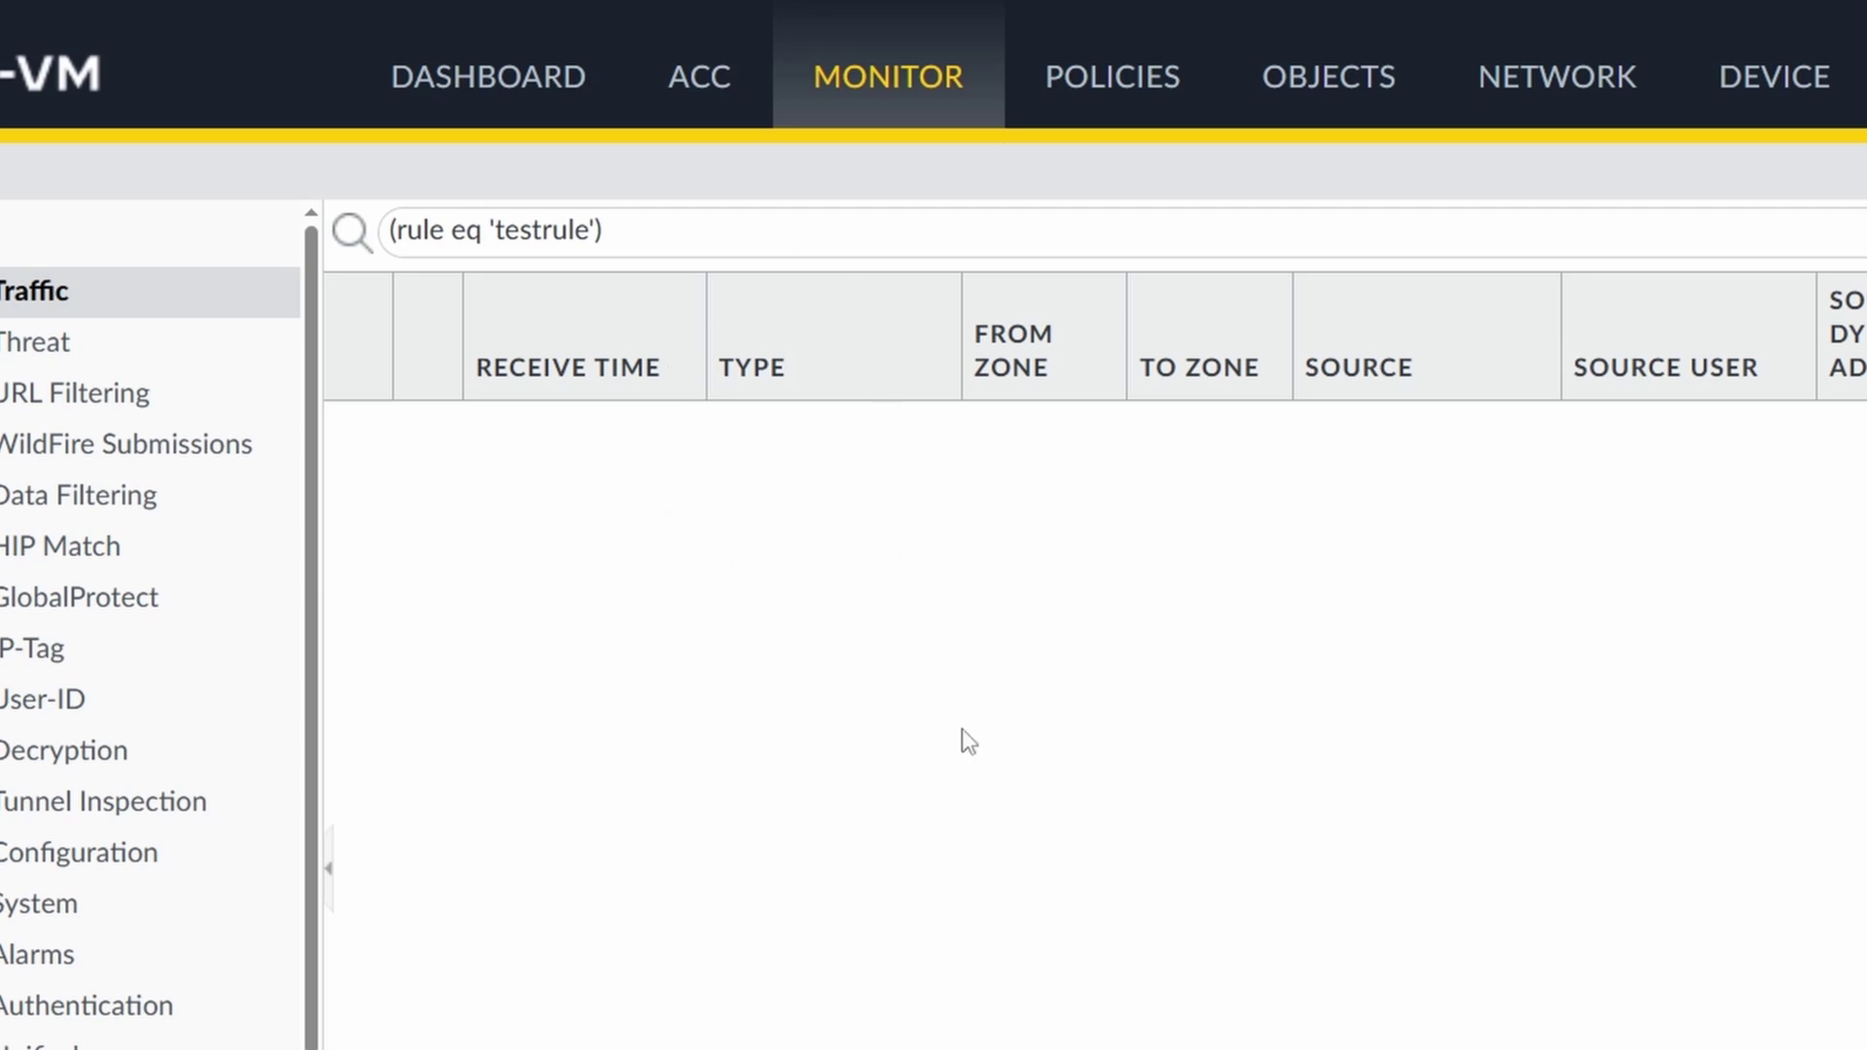
pyautogui.tripleClick(708, 237)
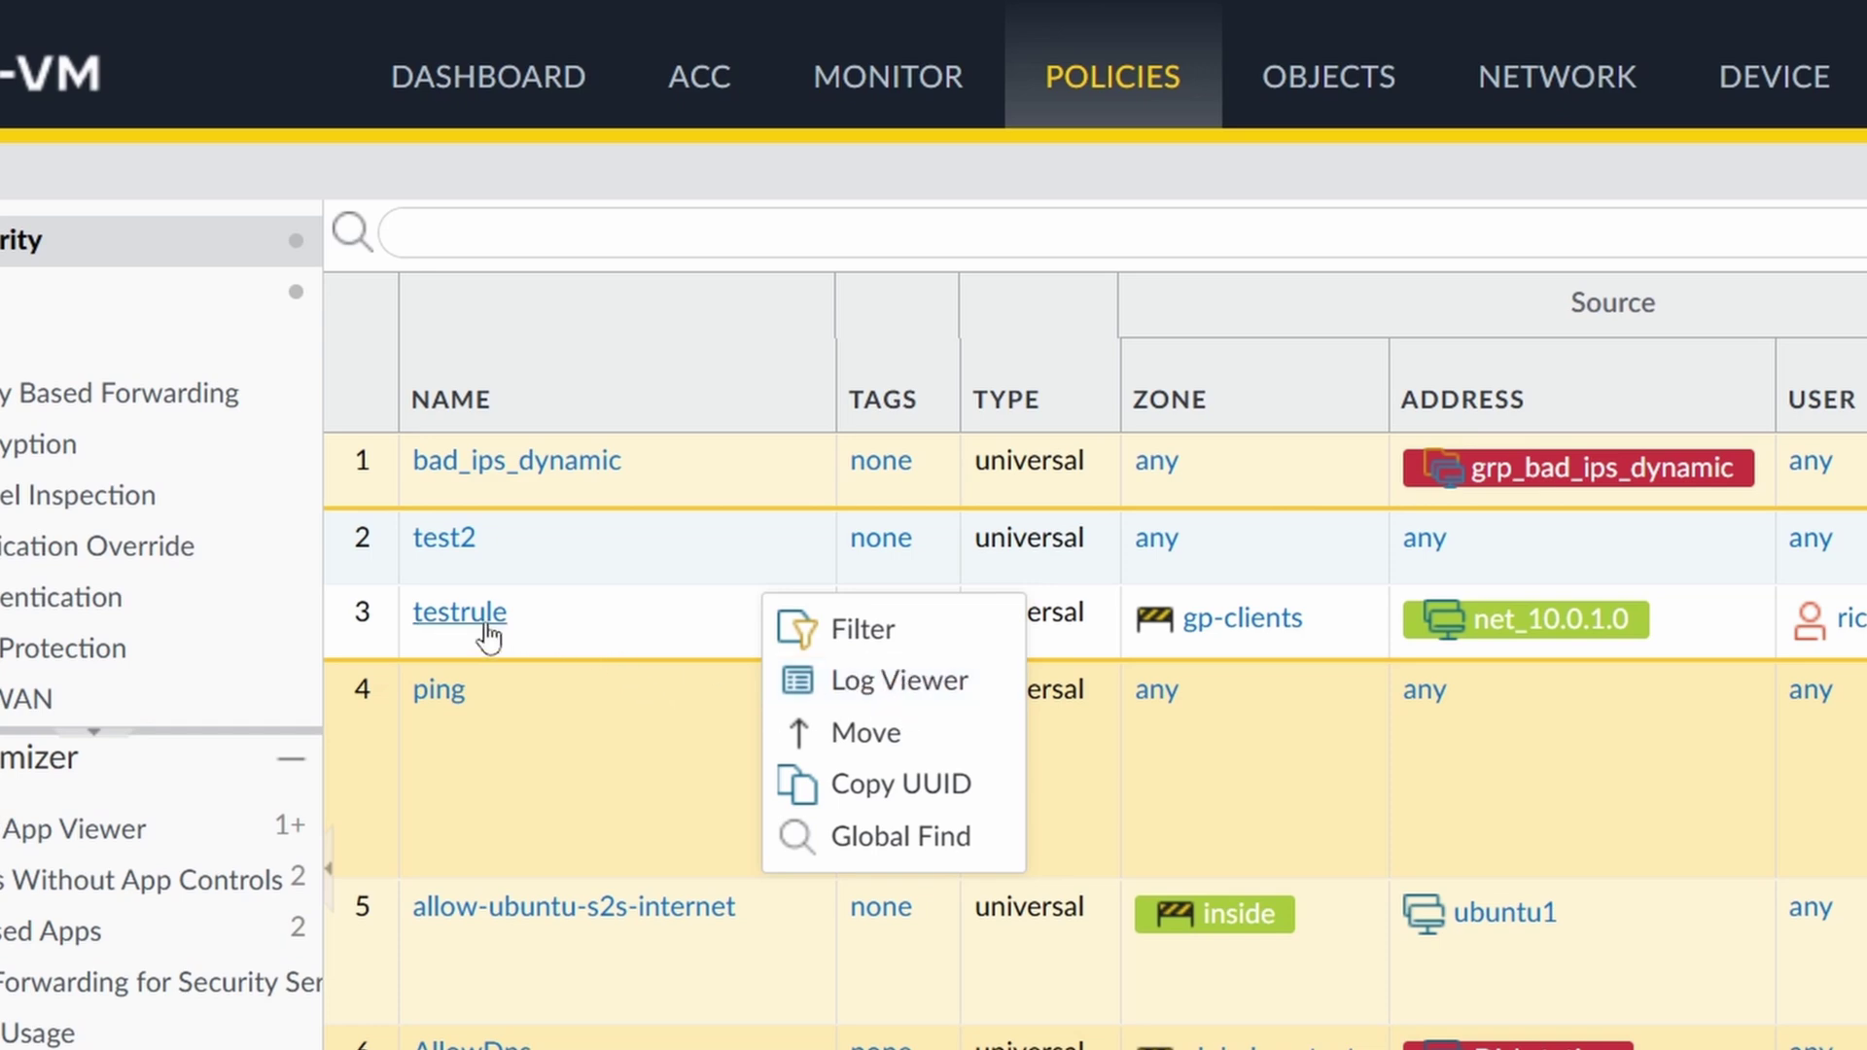
# View testrule's rule settings without changes, then clear the traffic log filter.
pyautogui.click(457, 616)
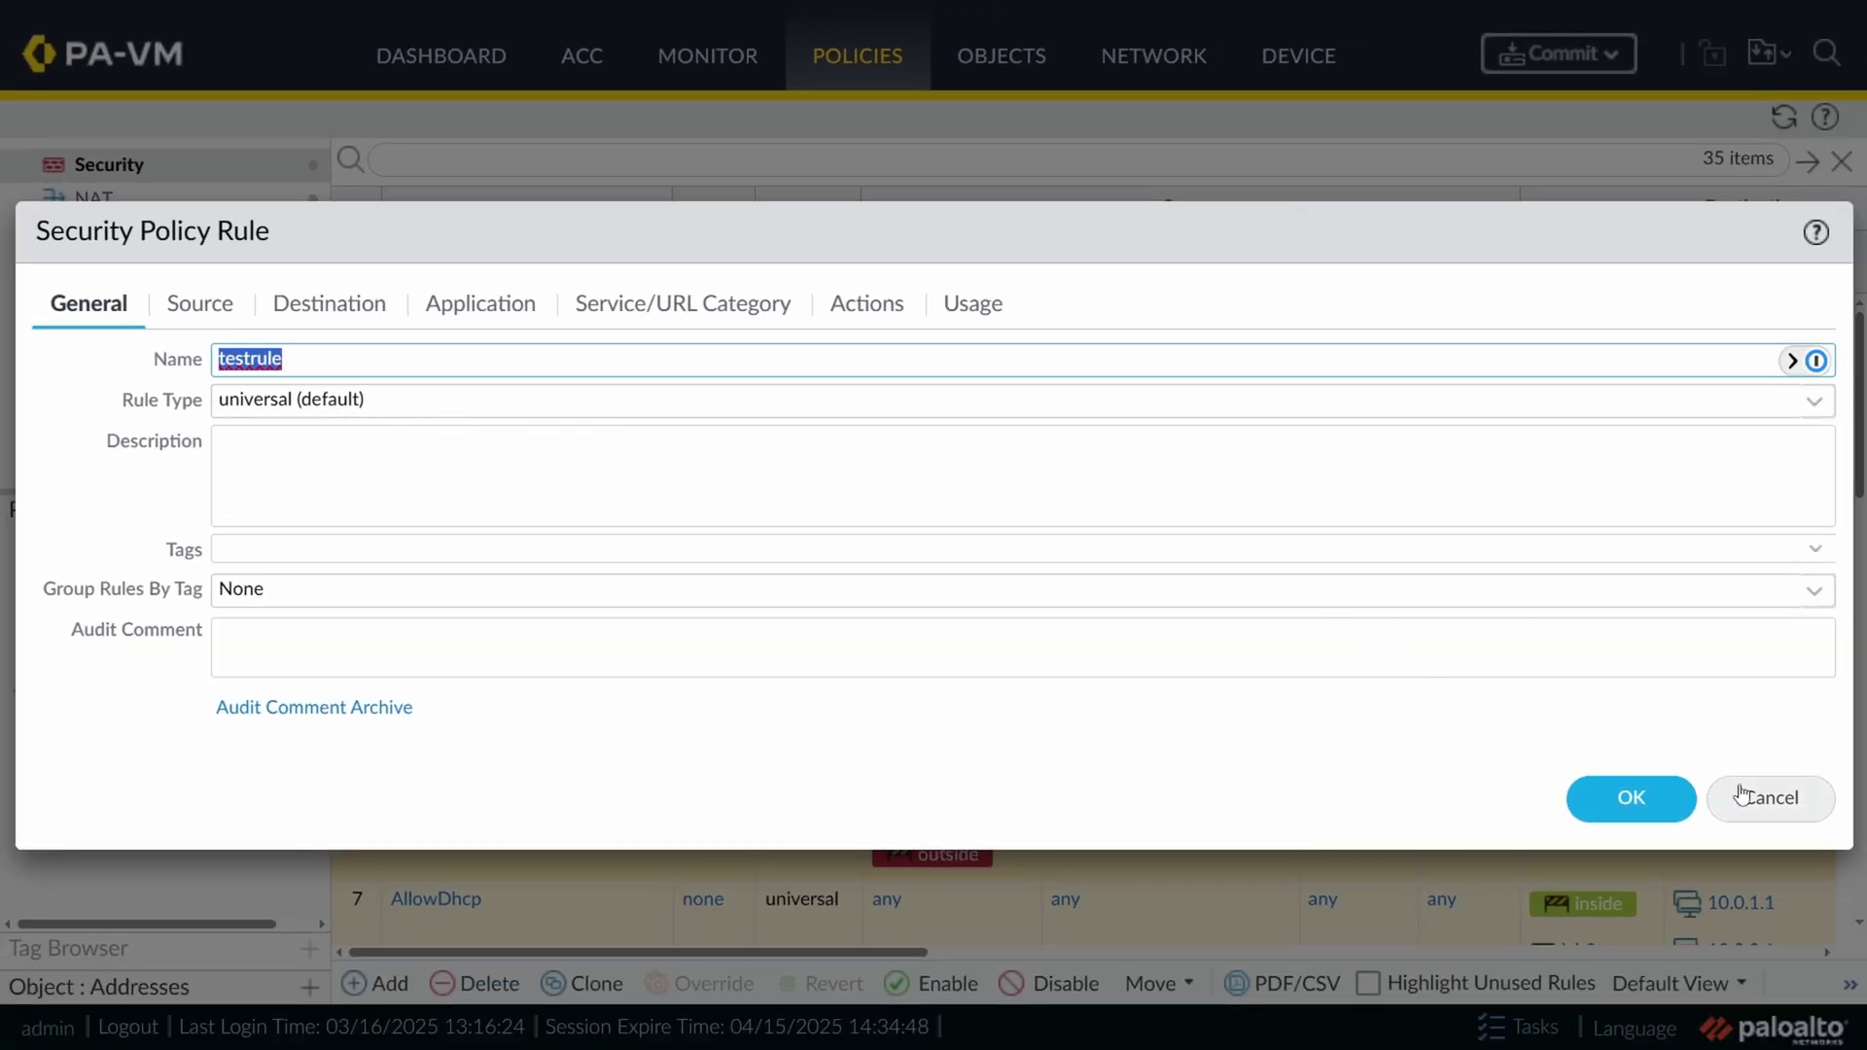
pyautogui.click(1771, 797)
pyautogui.click(700, 60)
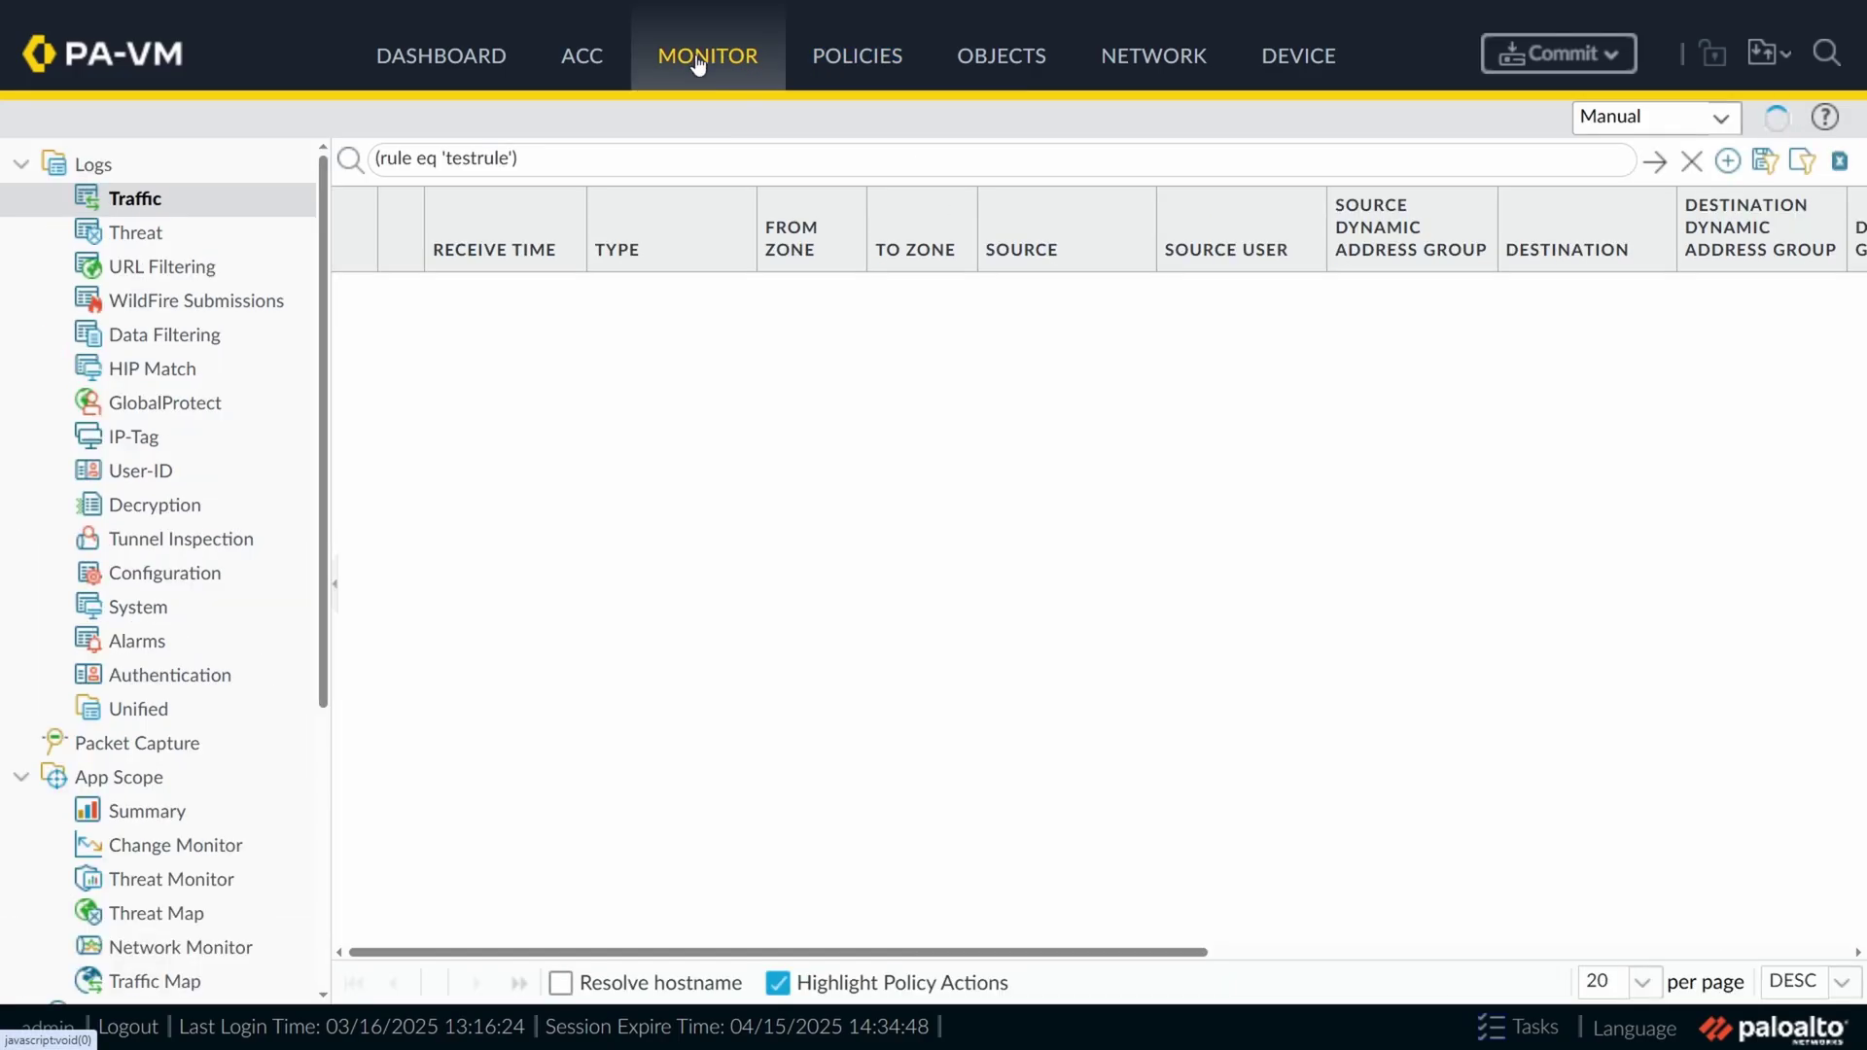
pyautogui.click(1691, 161)
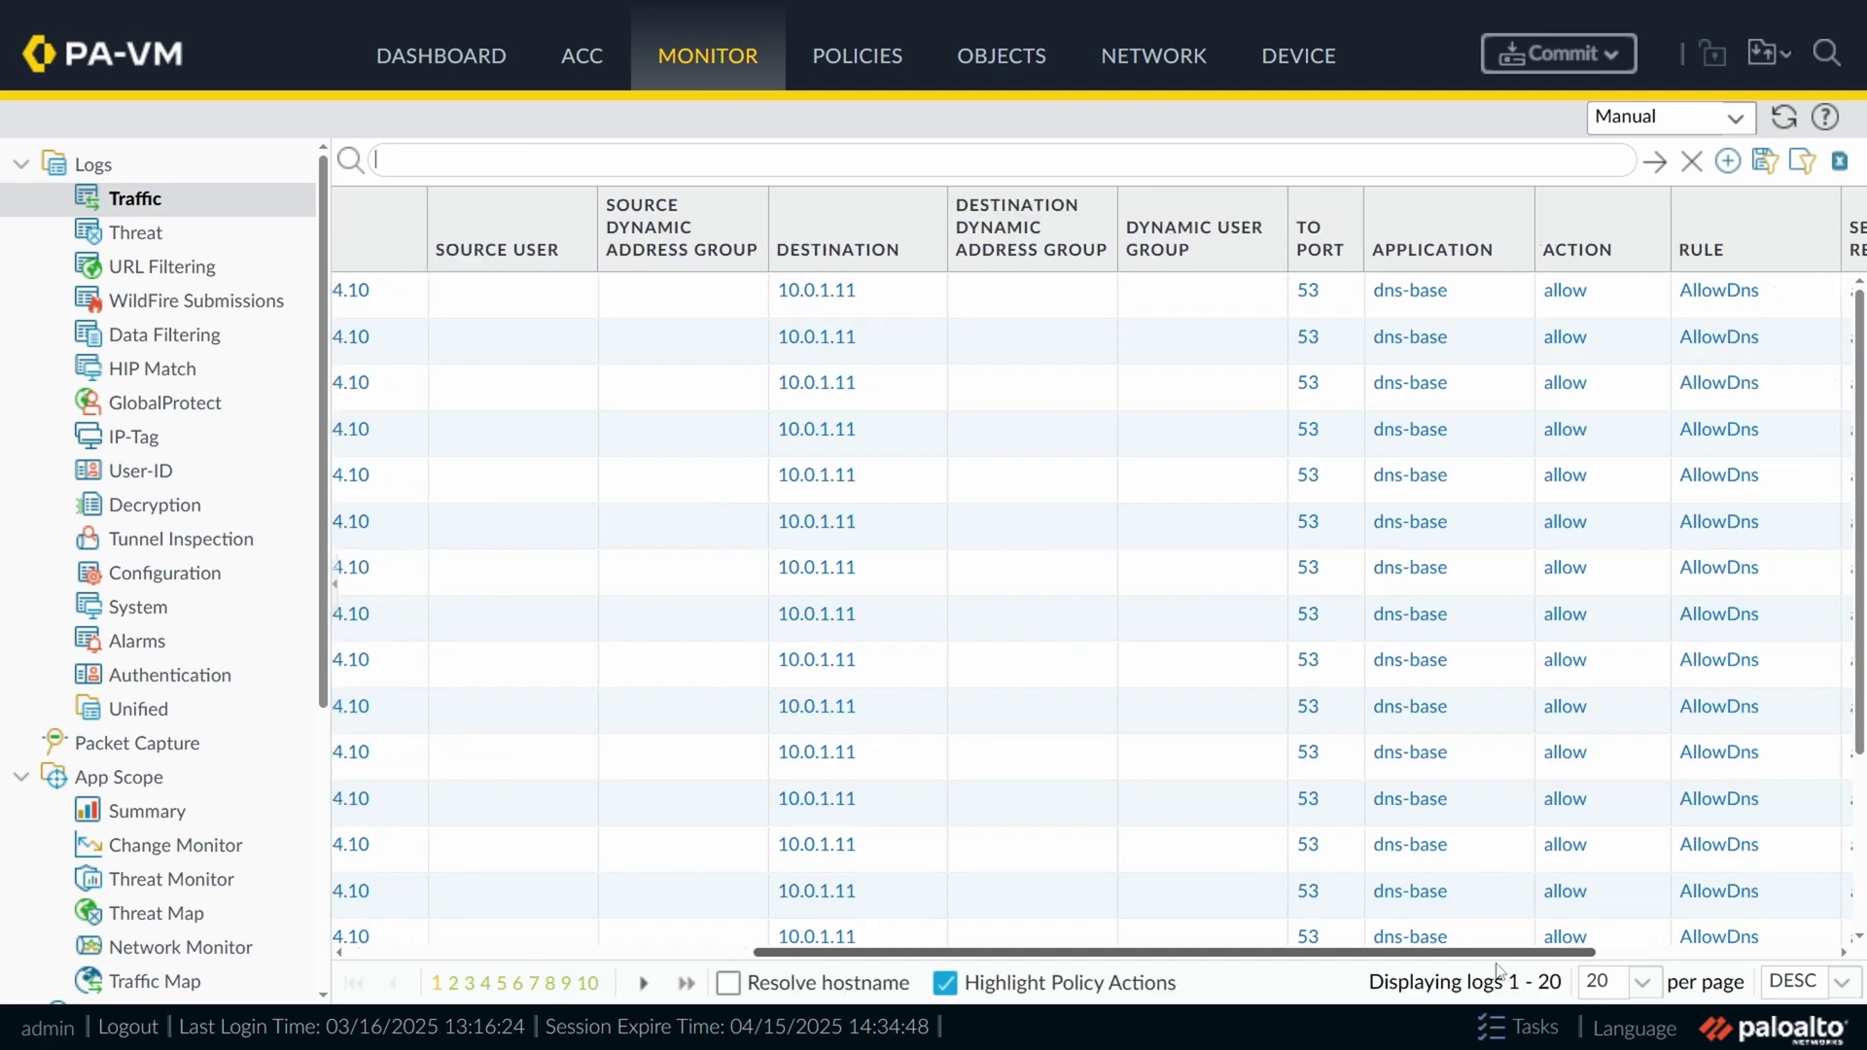
# Filter the traffic logs to testrule by replacing AllowDns in the rule filter query.
pyautogui.click(1653, 290)
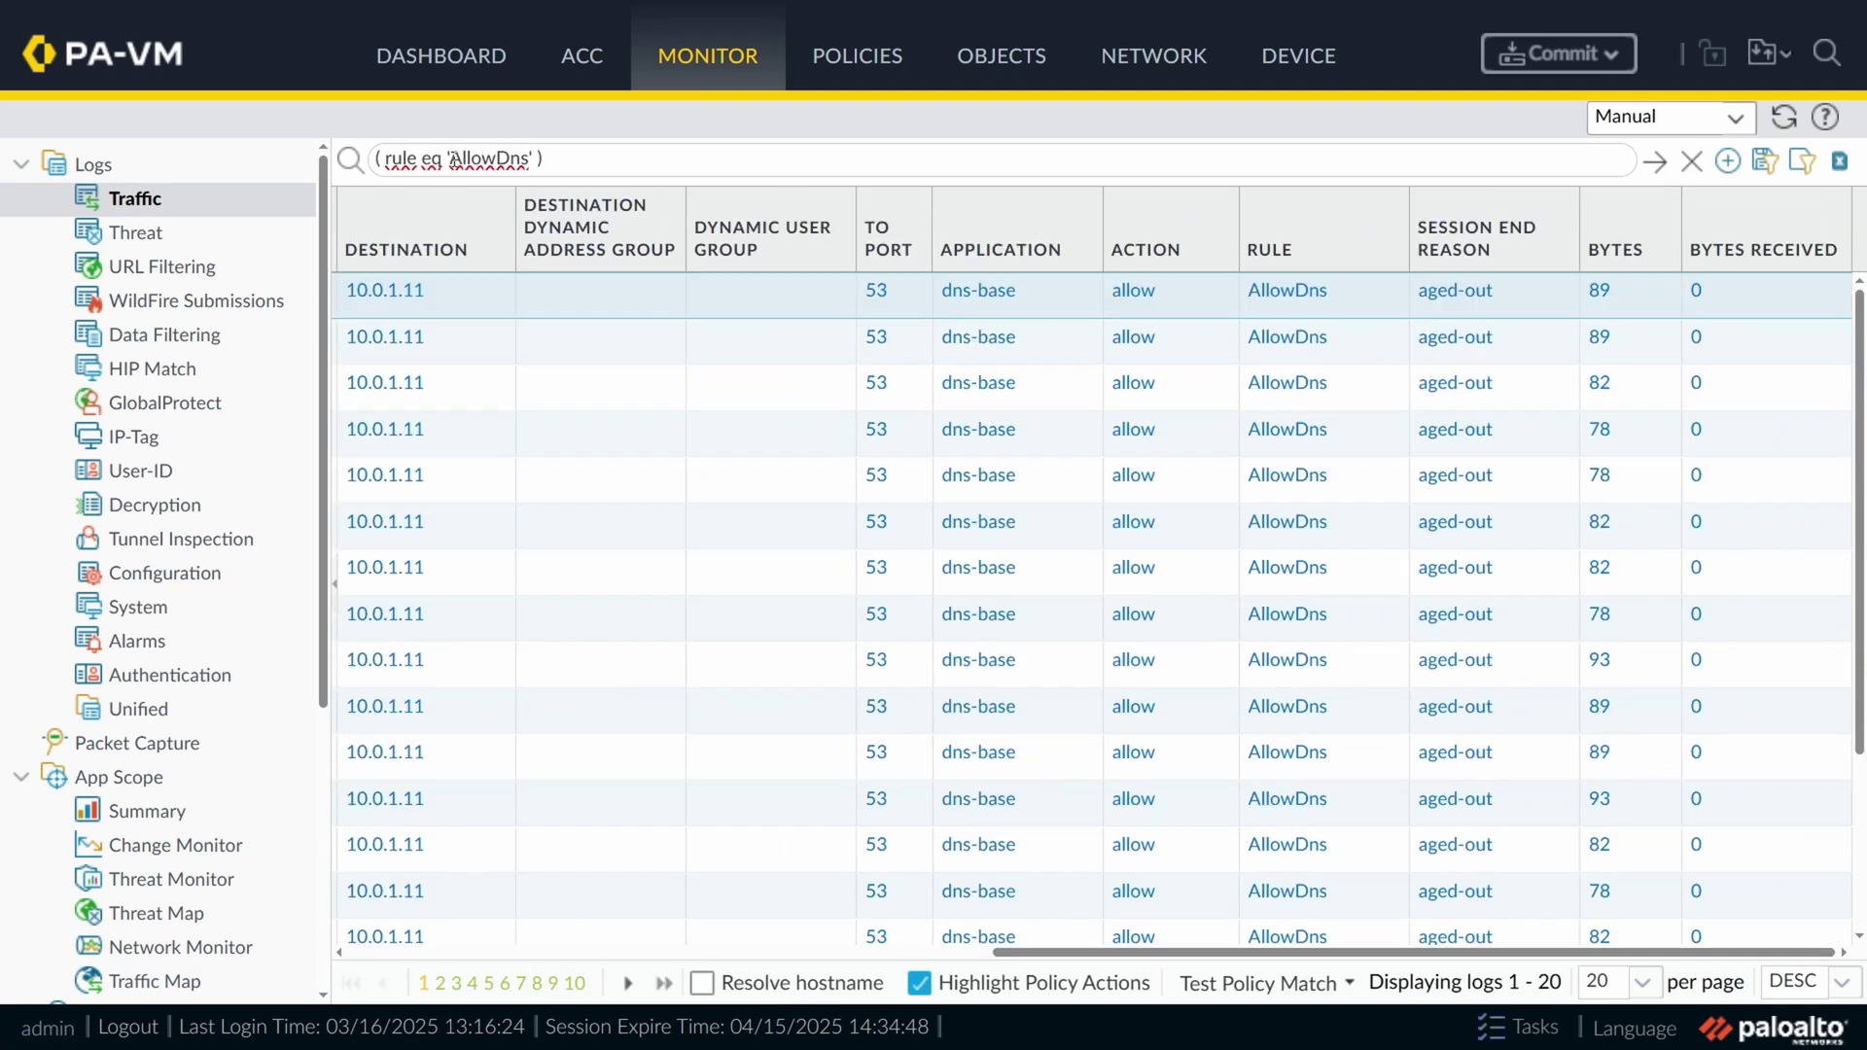
pyautogui.moveTo(449, 159); pyautogui.dragTo(497, 158)
pyautogui.press('BackSpace')
pyautogui.write('testrule')
pyautogui.press('Return')
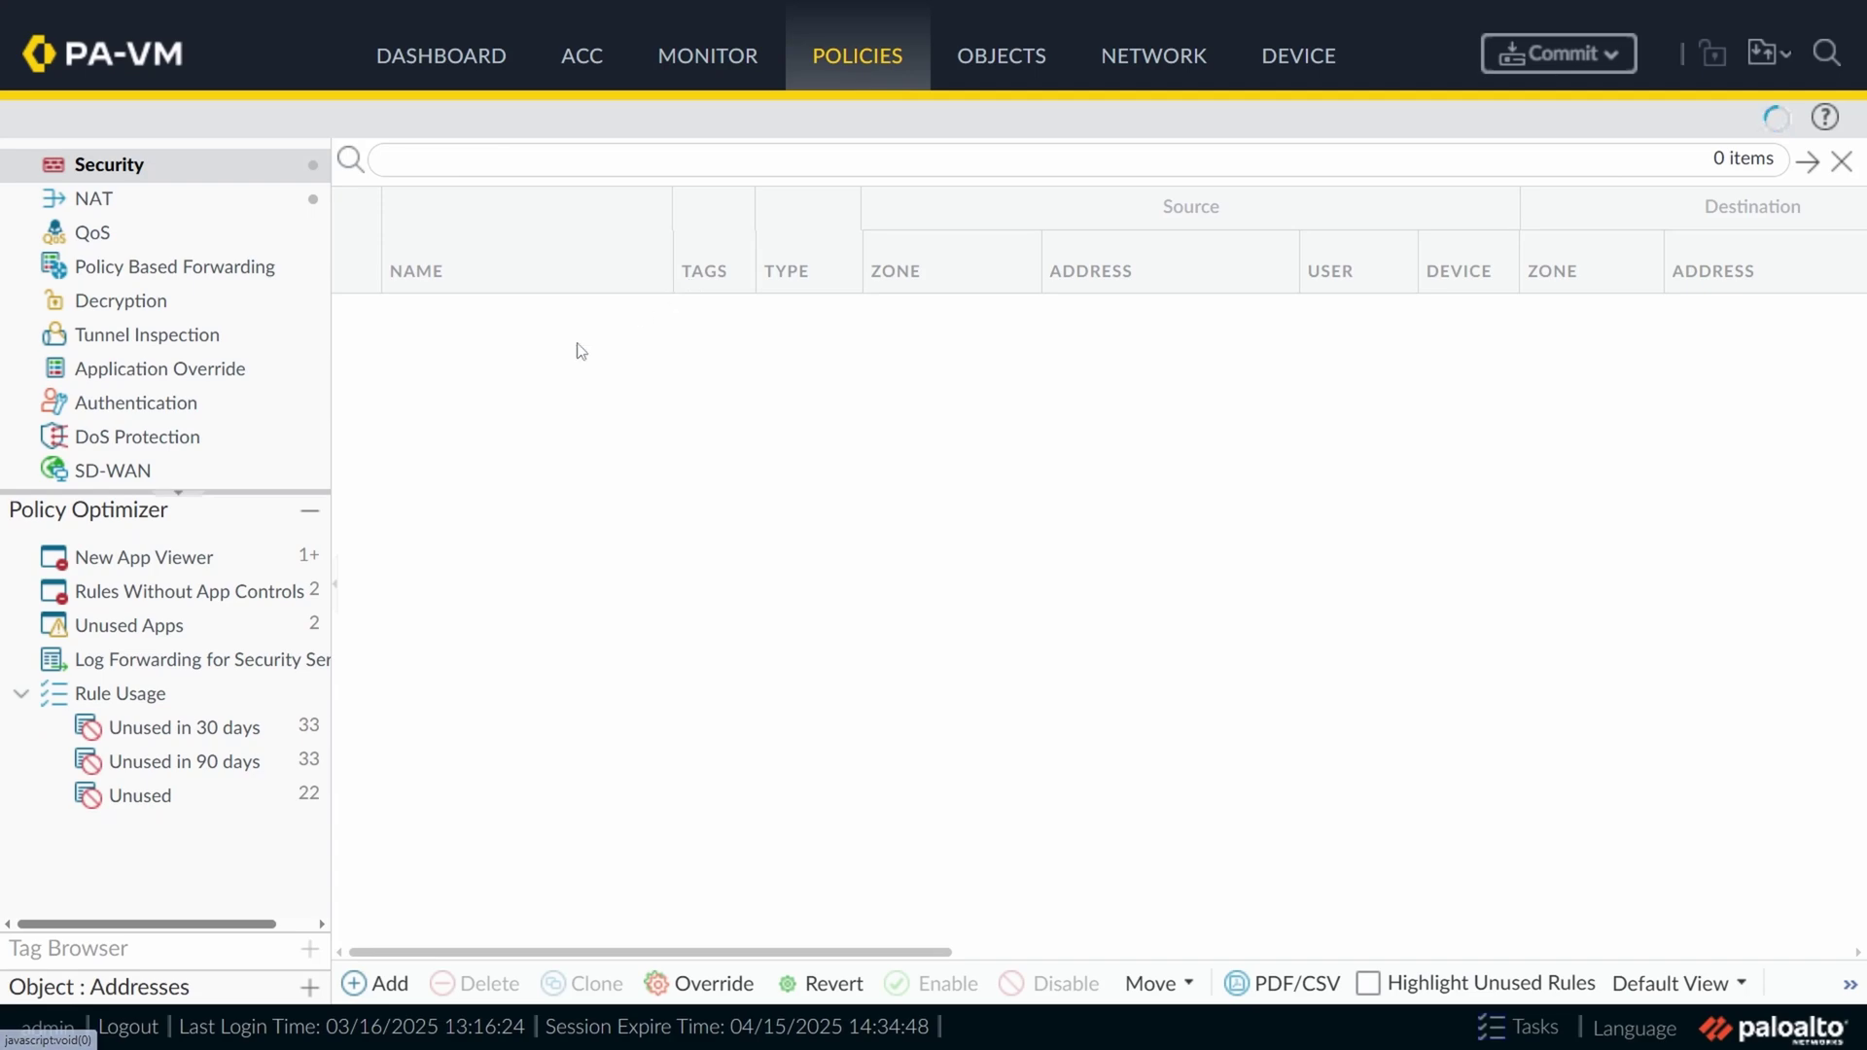
# Check test2's traffic logs, then filter security rules to source zone gp-clients.
pyautogui.rightClick(650, 376)
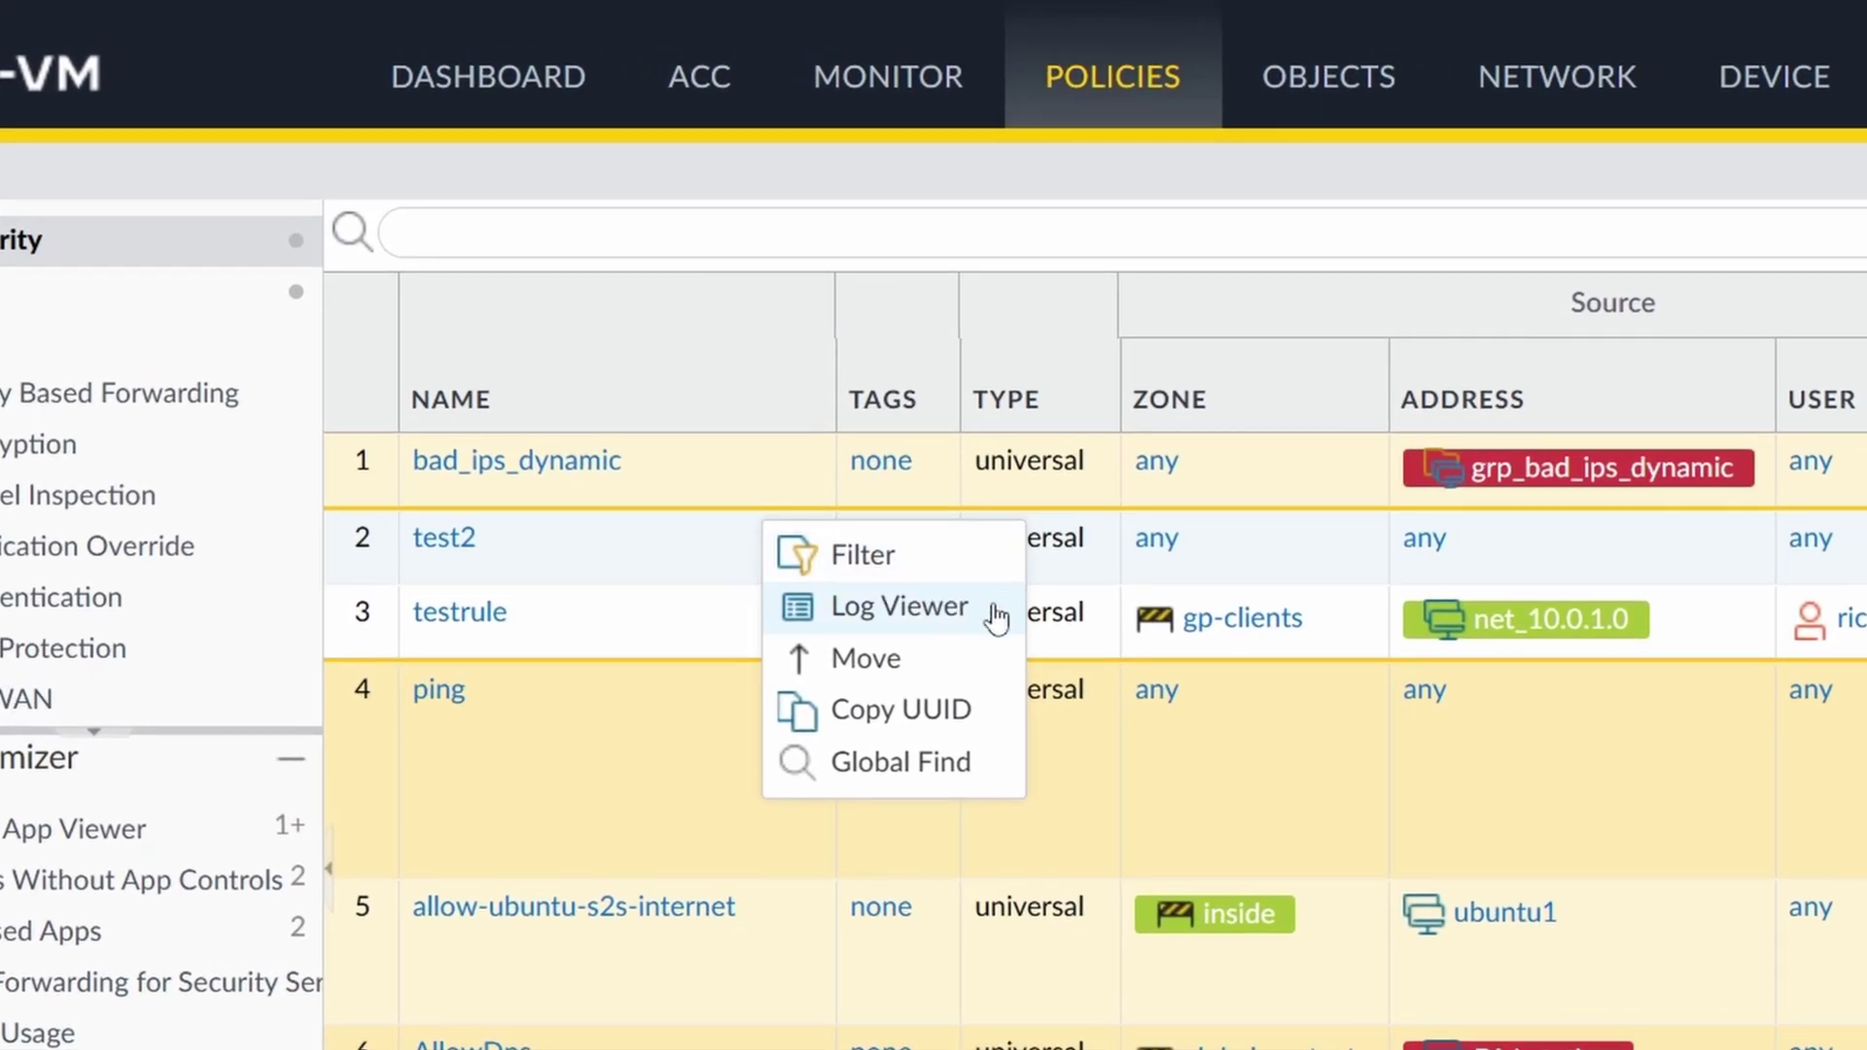
pyautogui.click(996, 617)
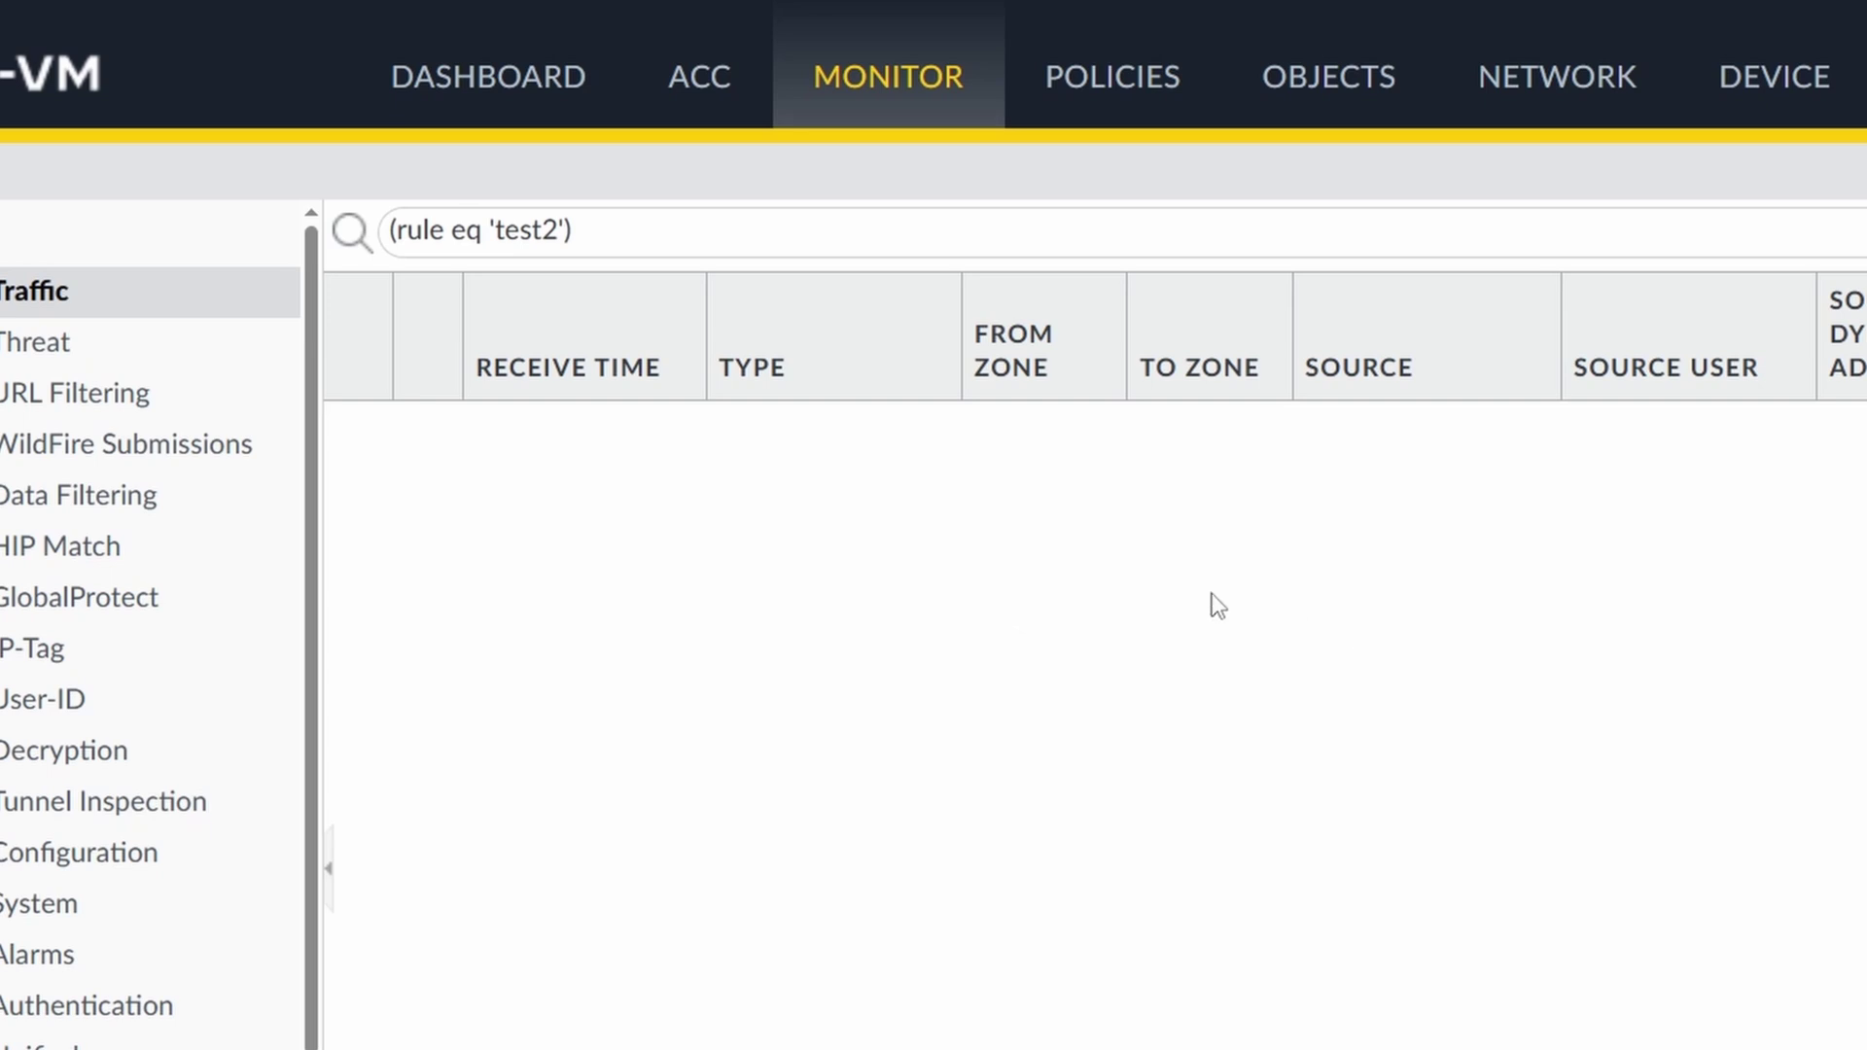
pyautogui.click(1155, 105)
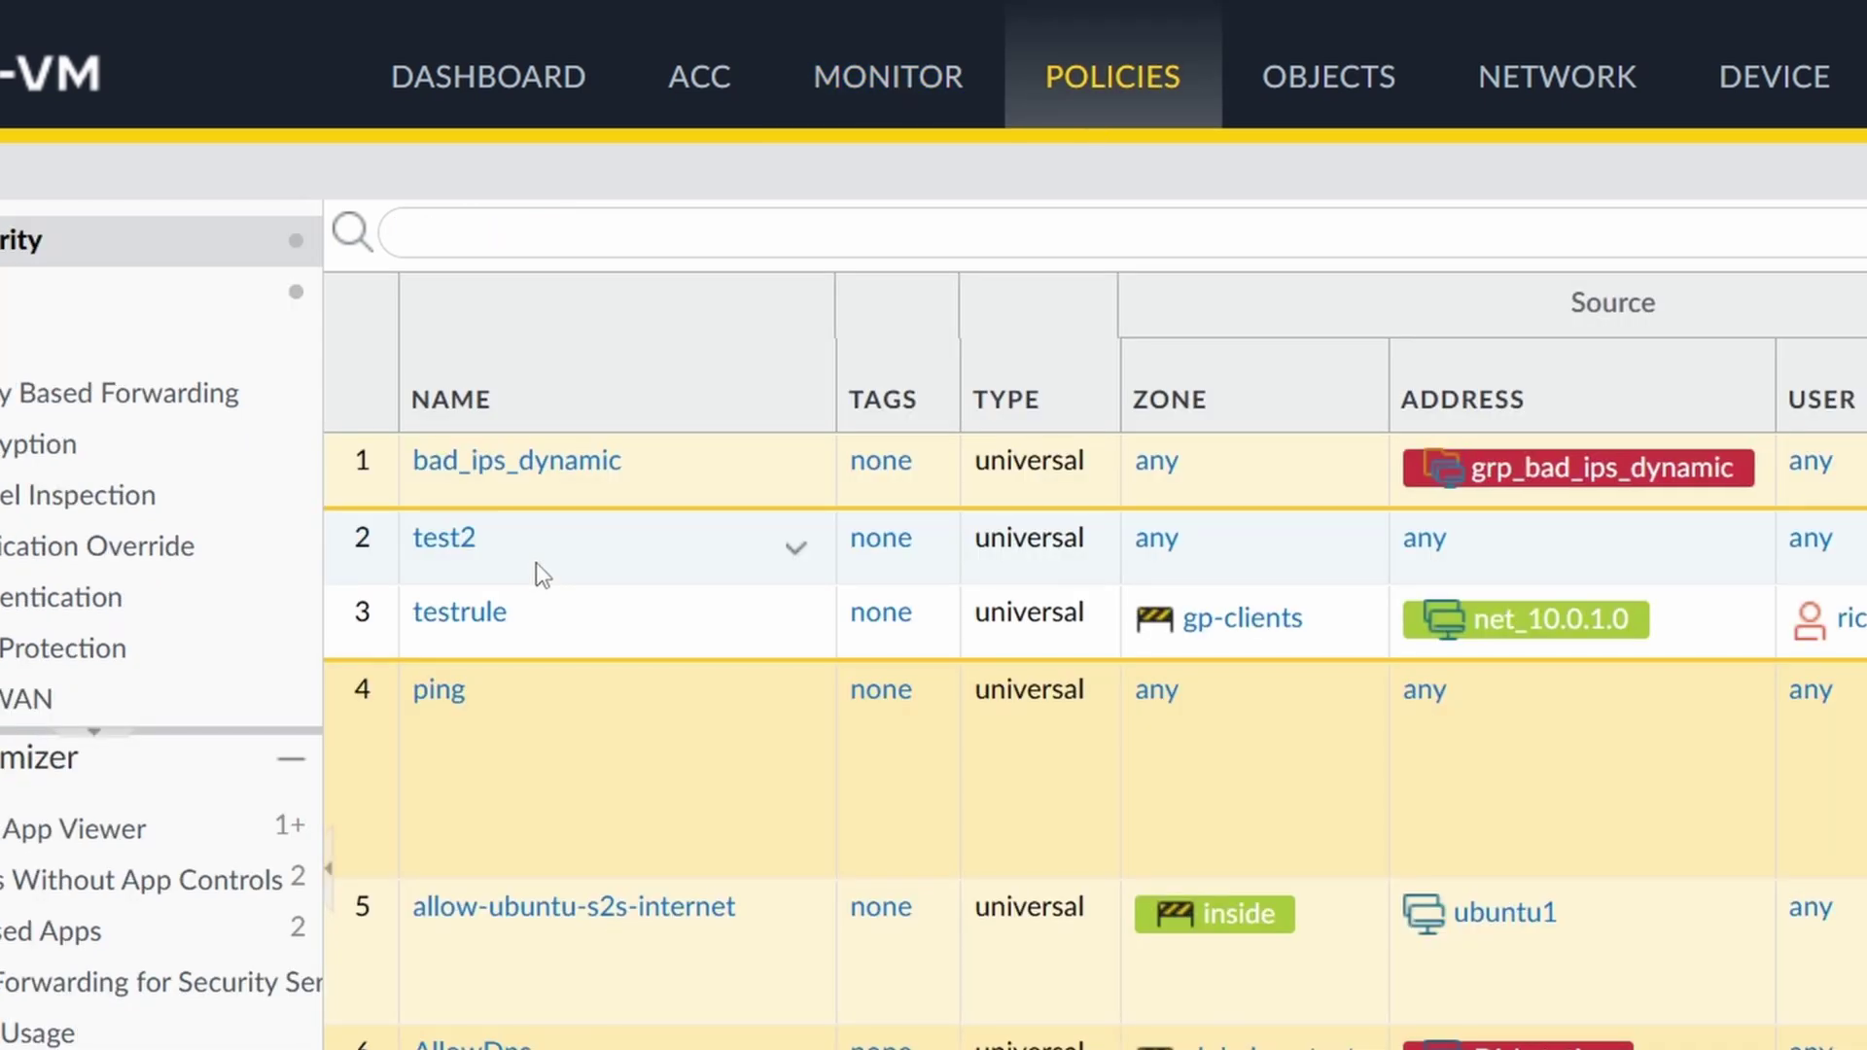
pyautogui.click(1349, 623)
pyautogui.click(1417, 629)
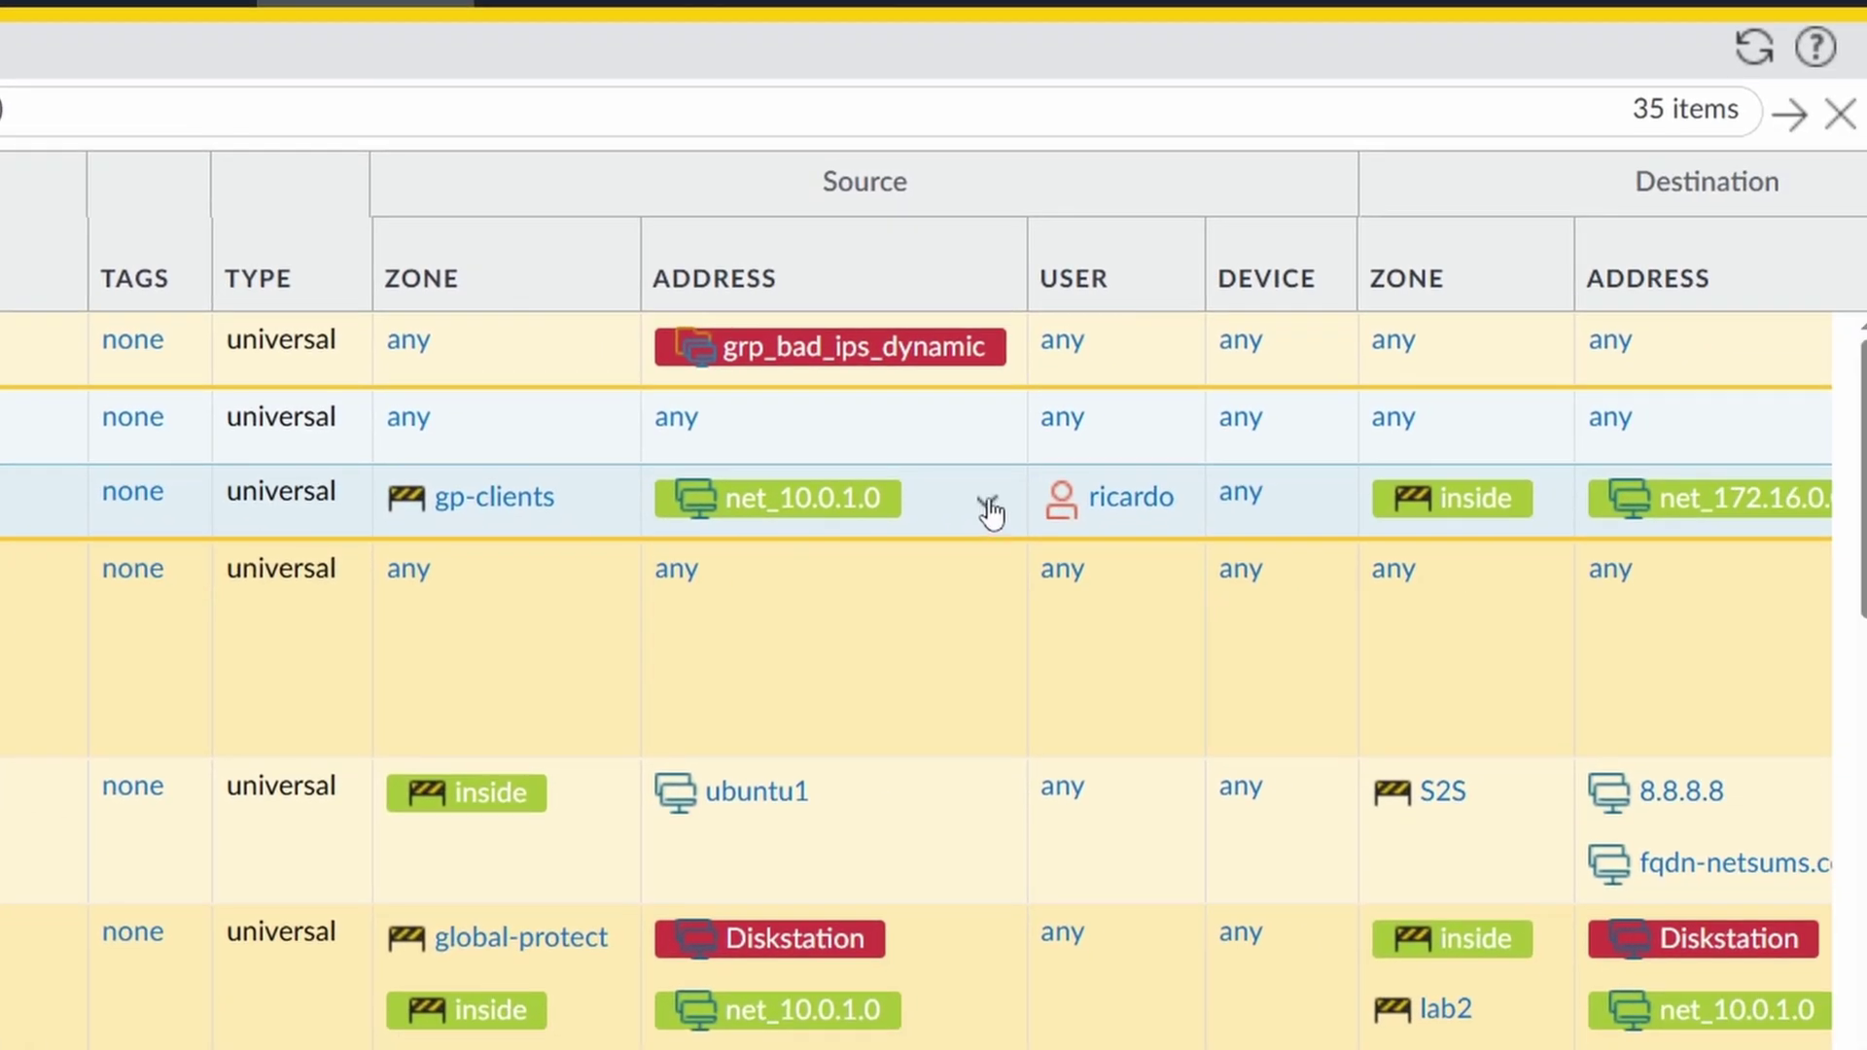
# Inspect testrule's net_10.0.1.0 address object (10.0.1.0/24, tag inside) and close it unchanged.
pyautogui.click(988, 507)
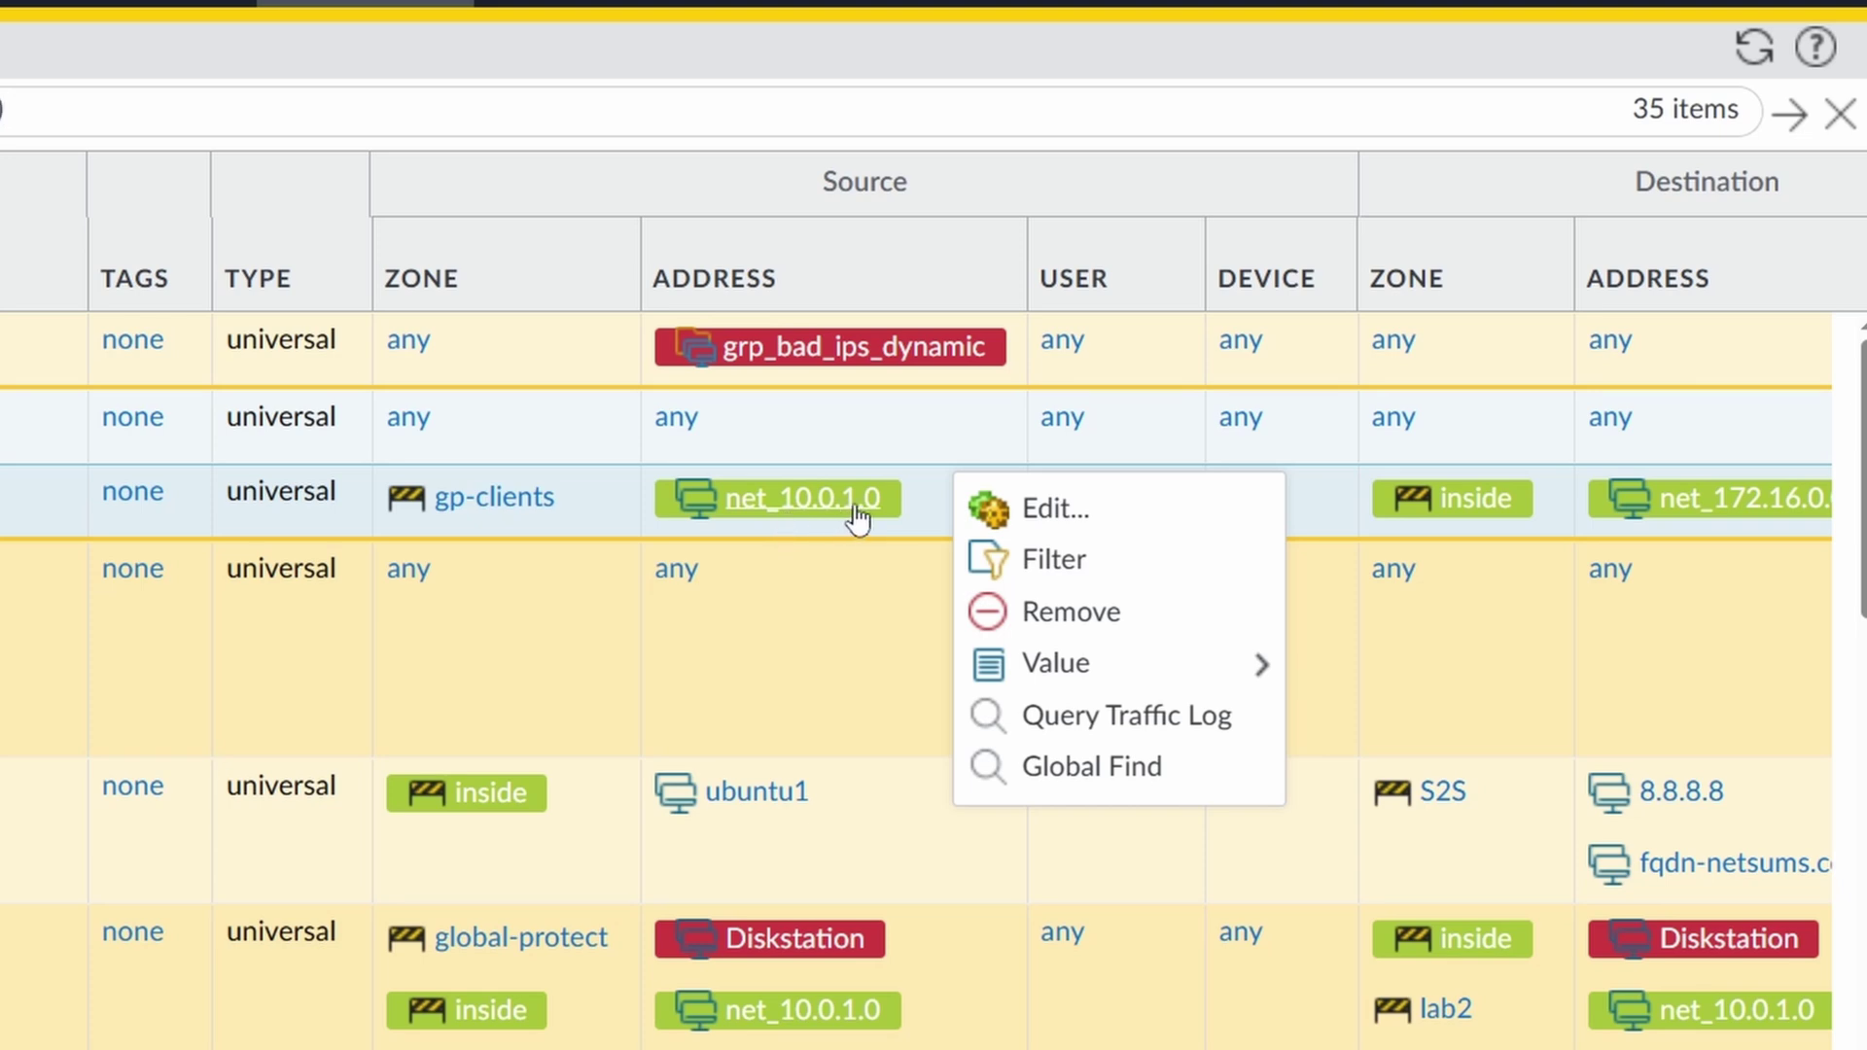
pyautogui.click(1109, 516)
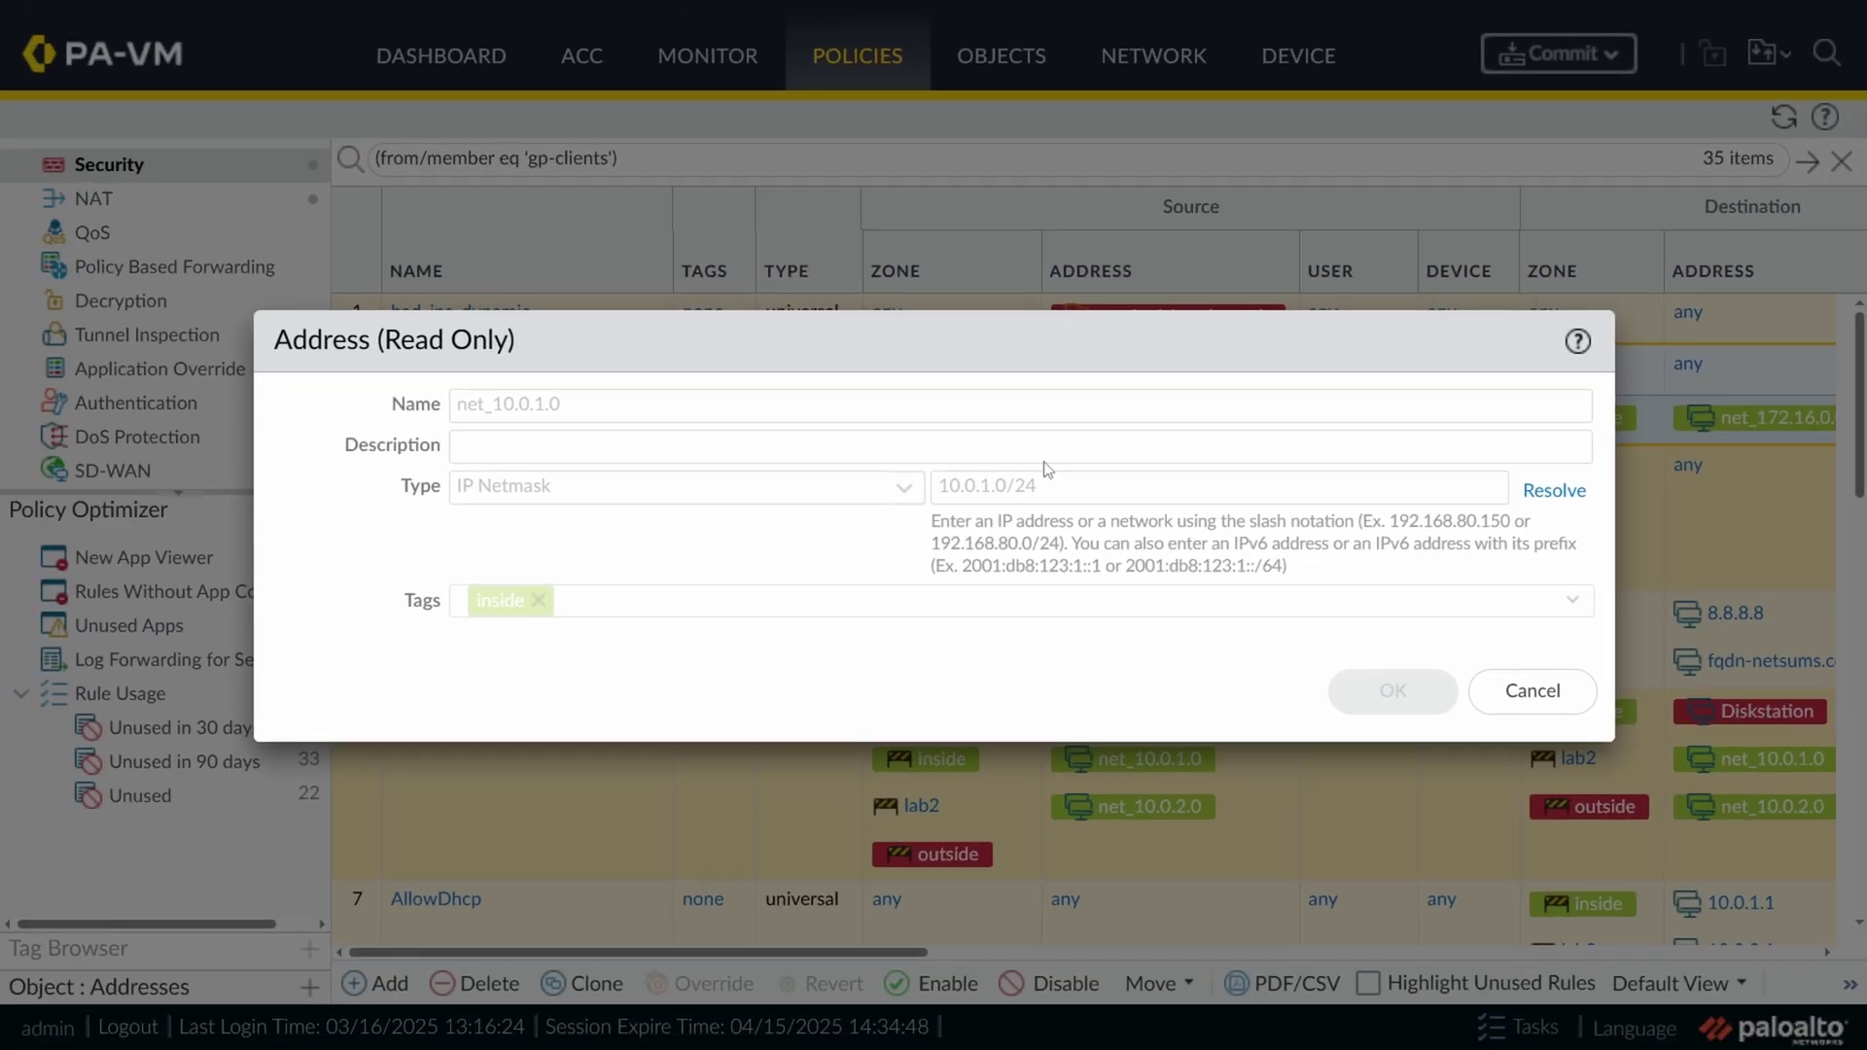
pyautogui.click(1529, 692)
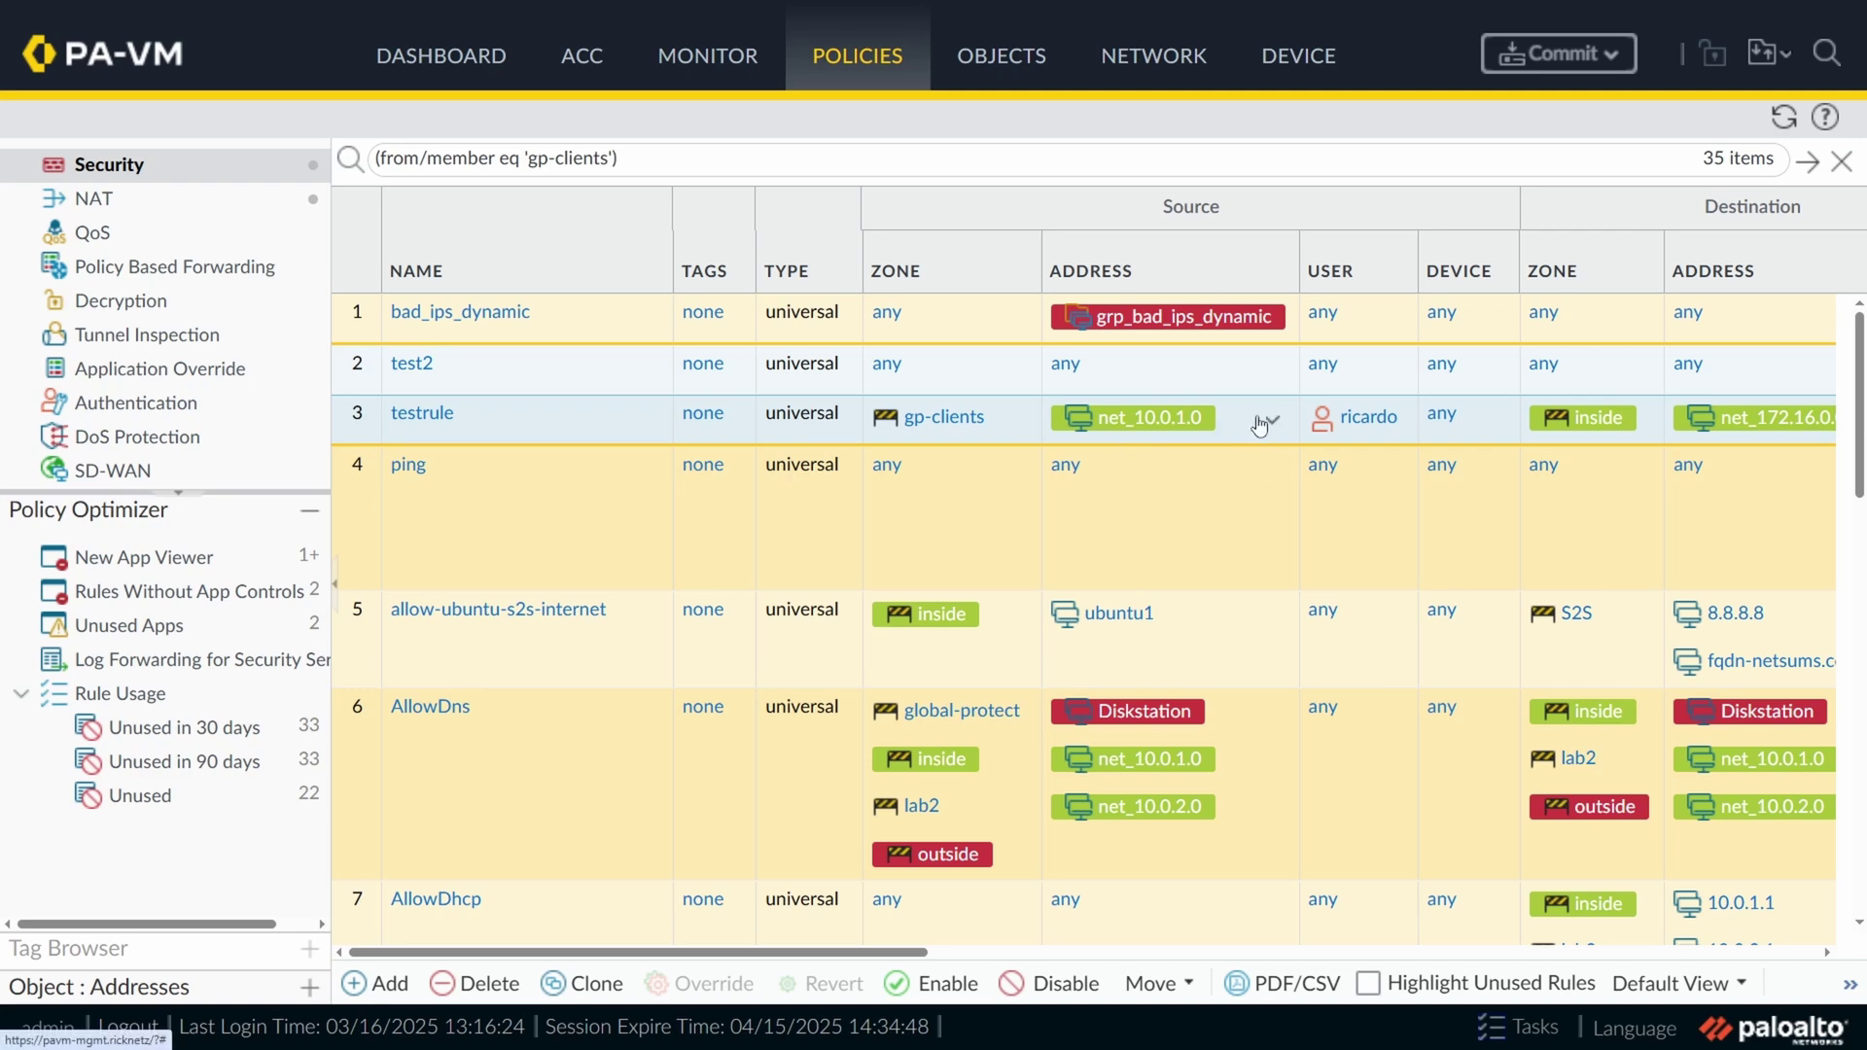
# Add an IP Netmask address object net_8.8.8.0-24 with value 8.8.8.0/24.
pyautogui.click(1001, 55)
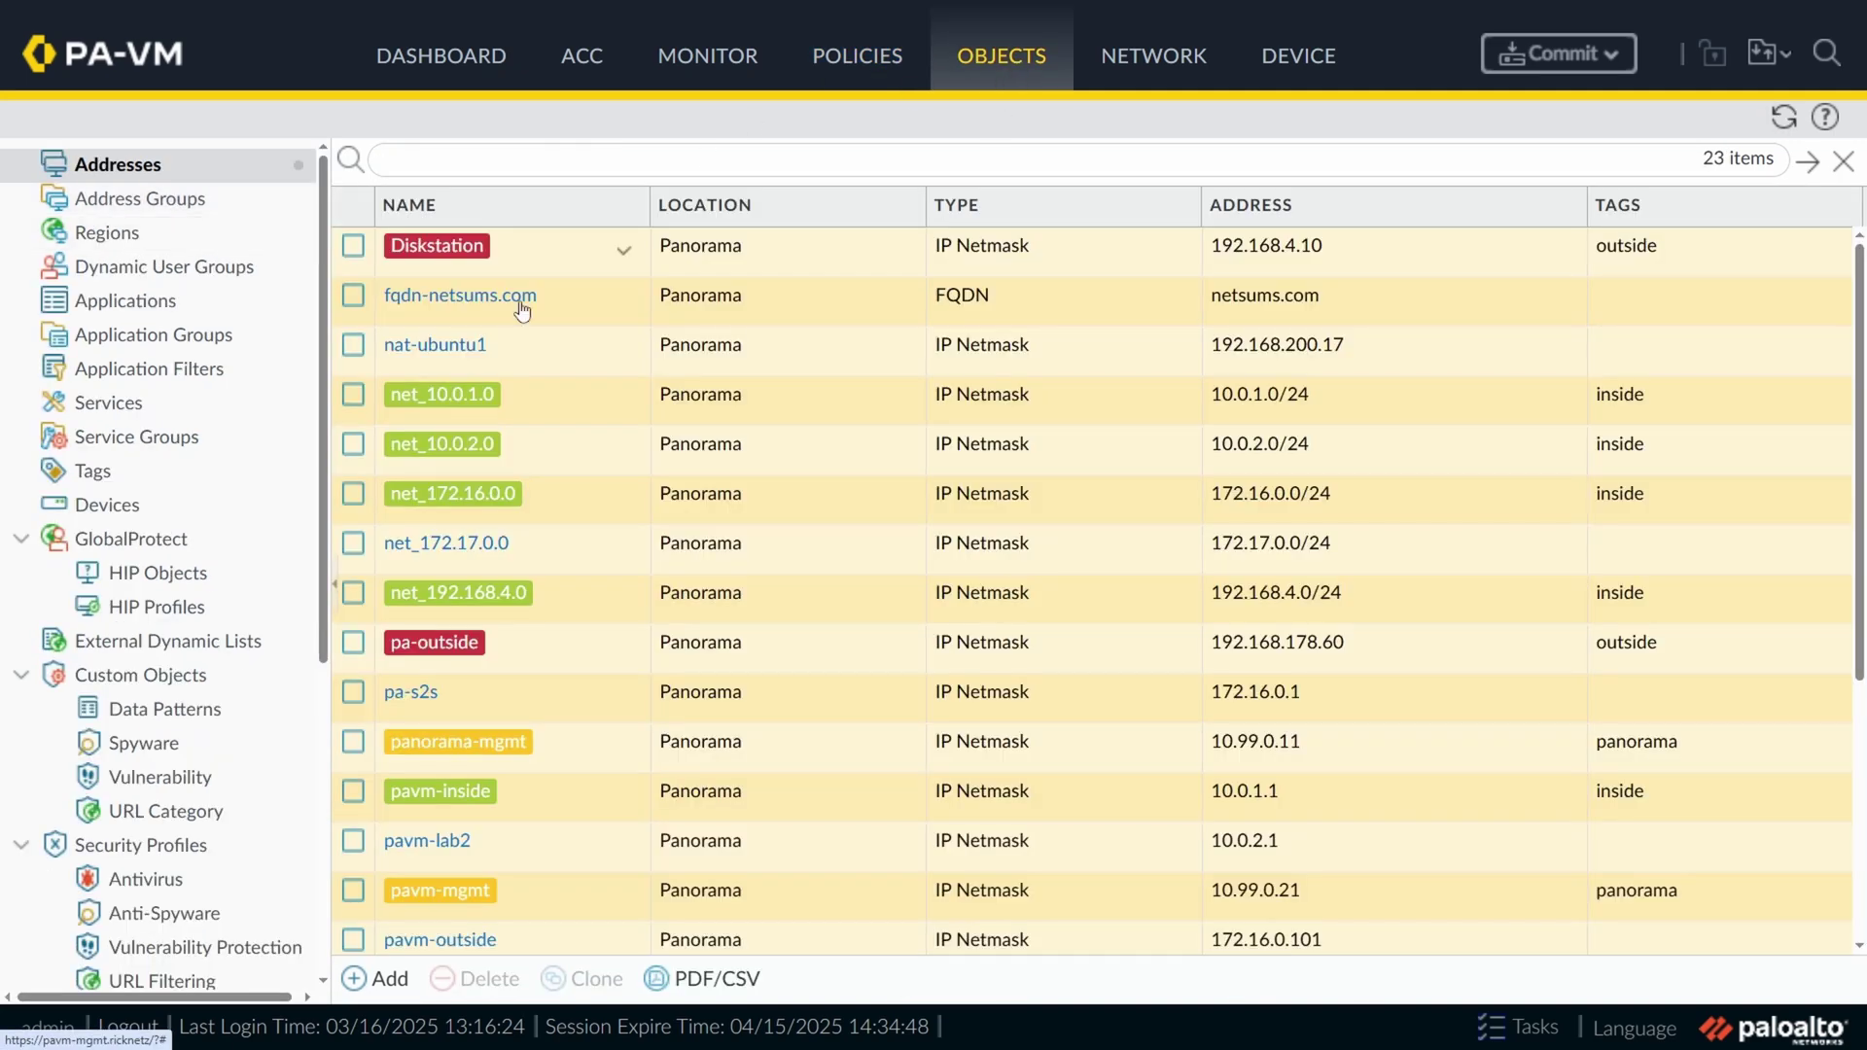
pyautogui.click(379, 979)
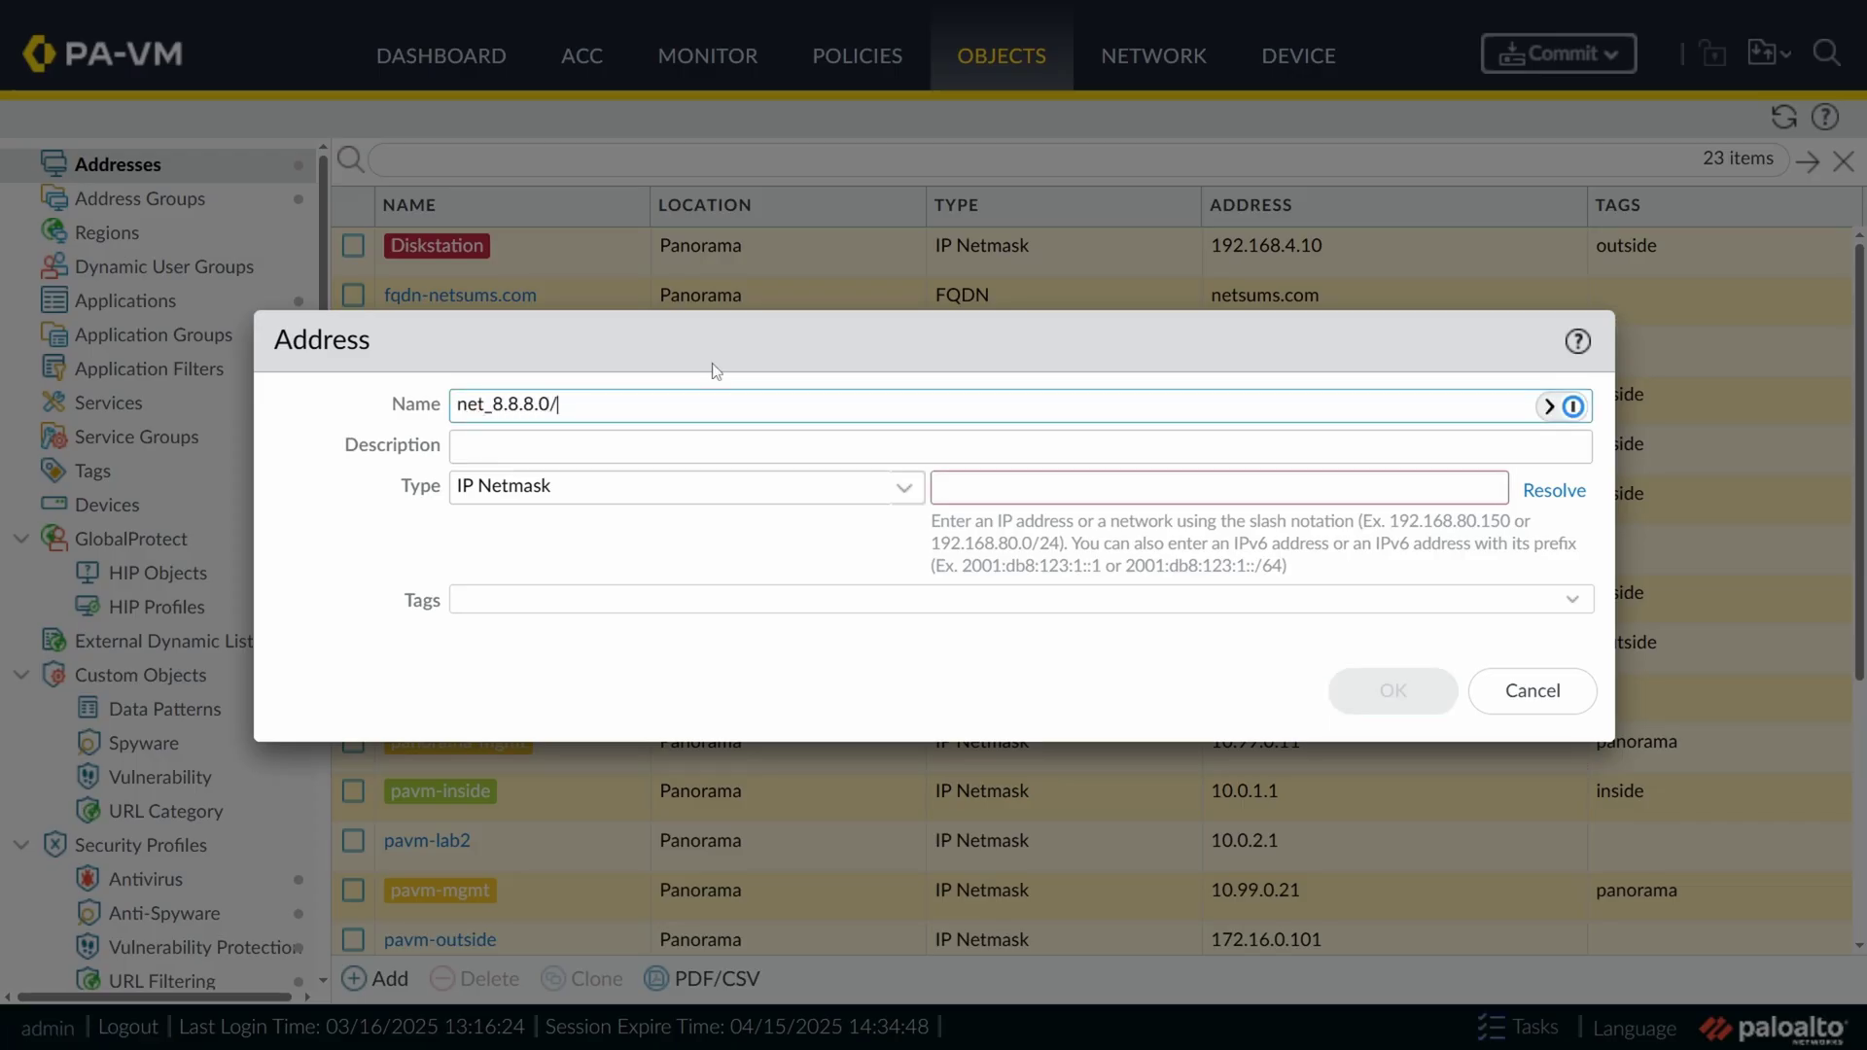
pyautogui.write('-24')
pyautogui.click(1033, 484)
pyautogui.write('8.')
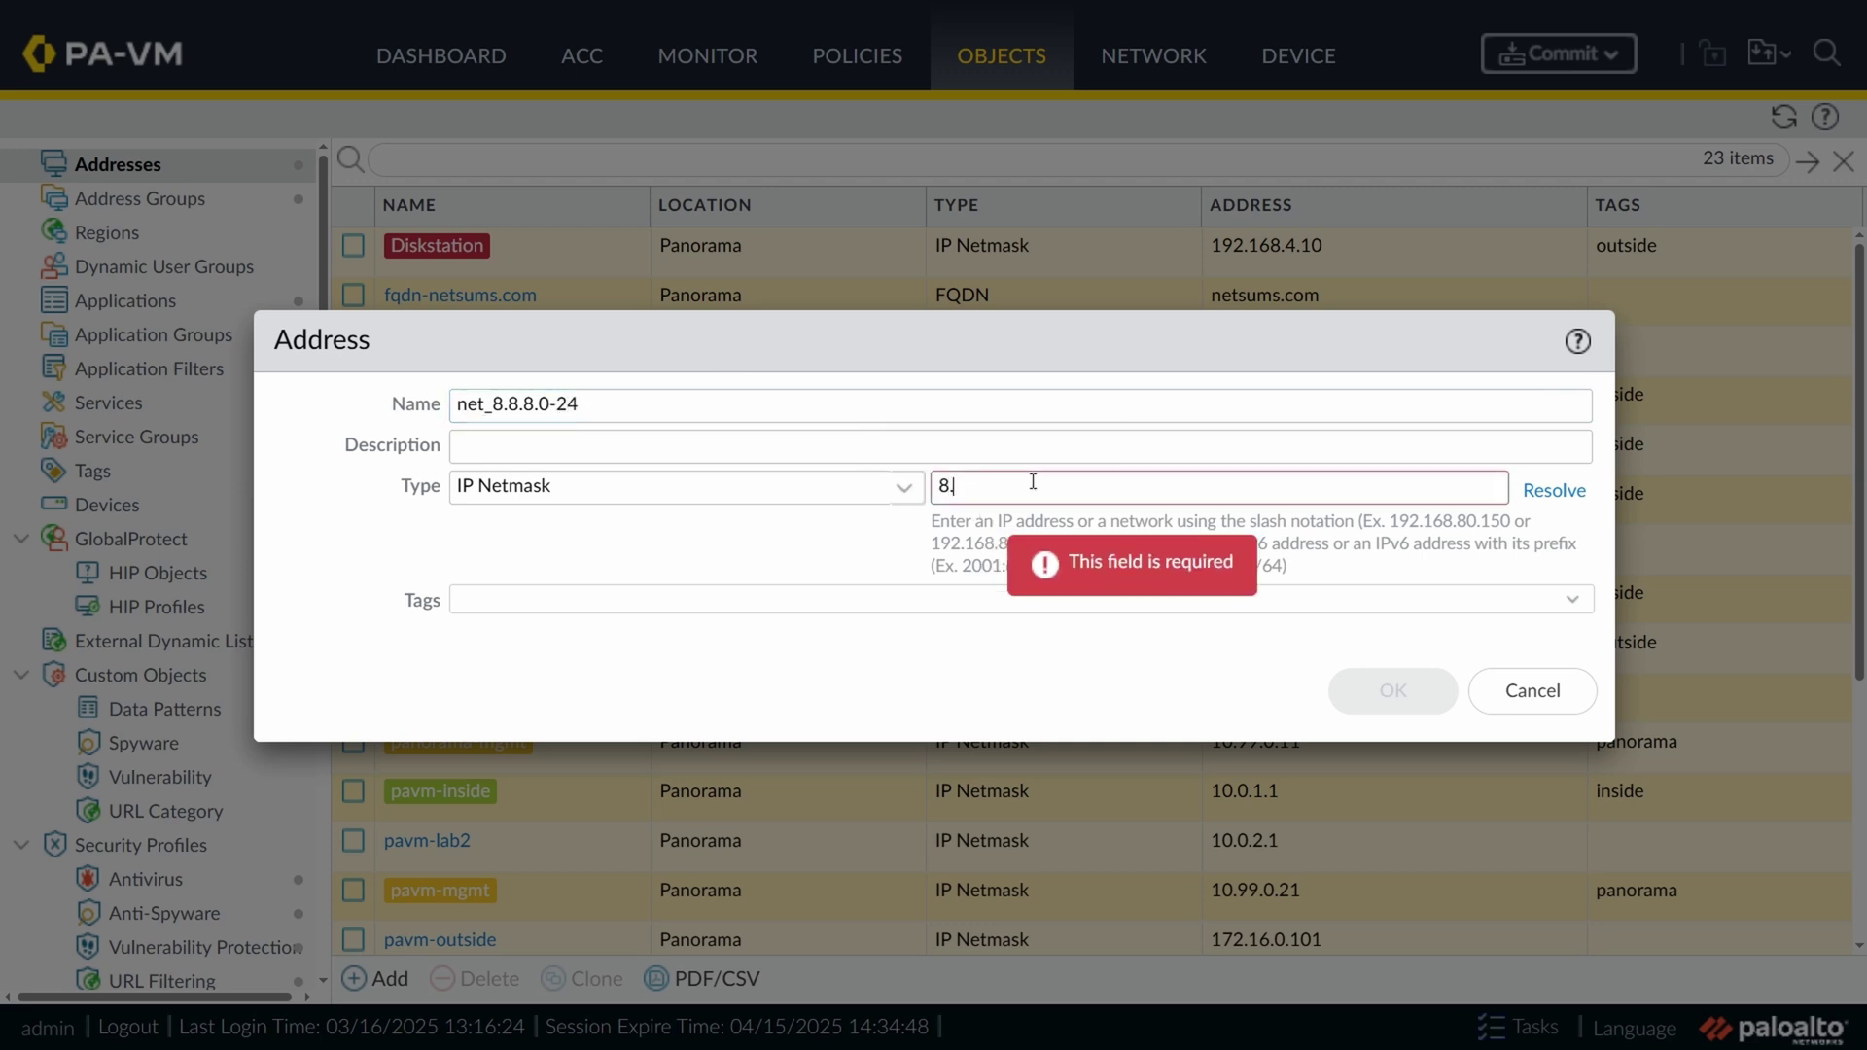
pyautogui.write('8.8.0/24')
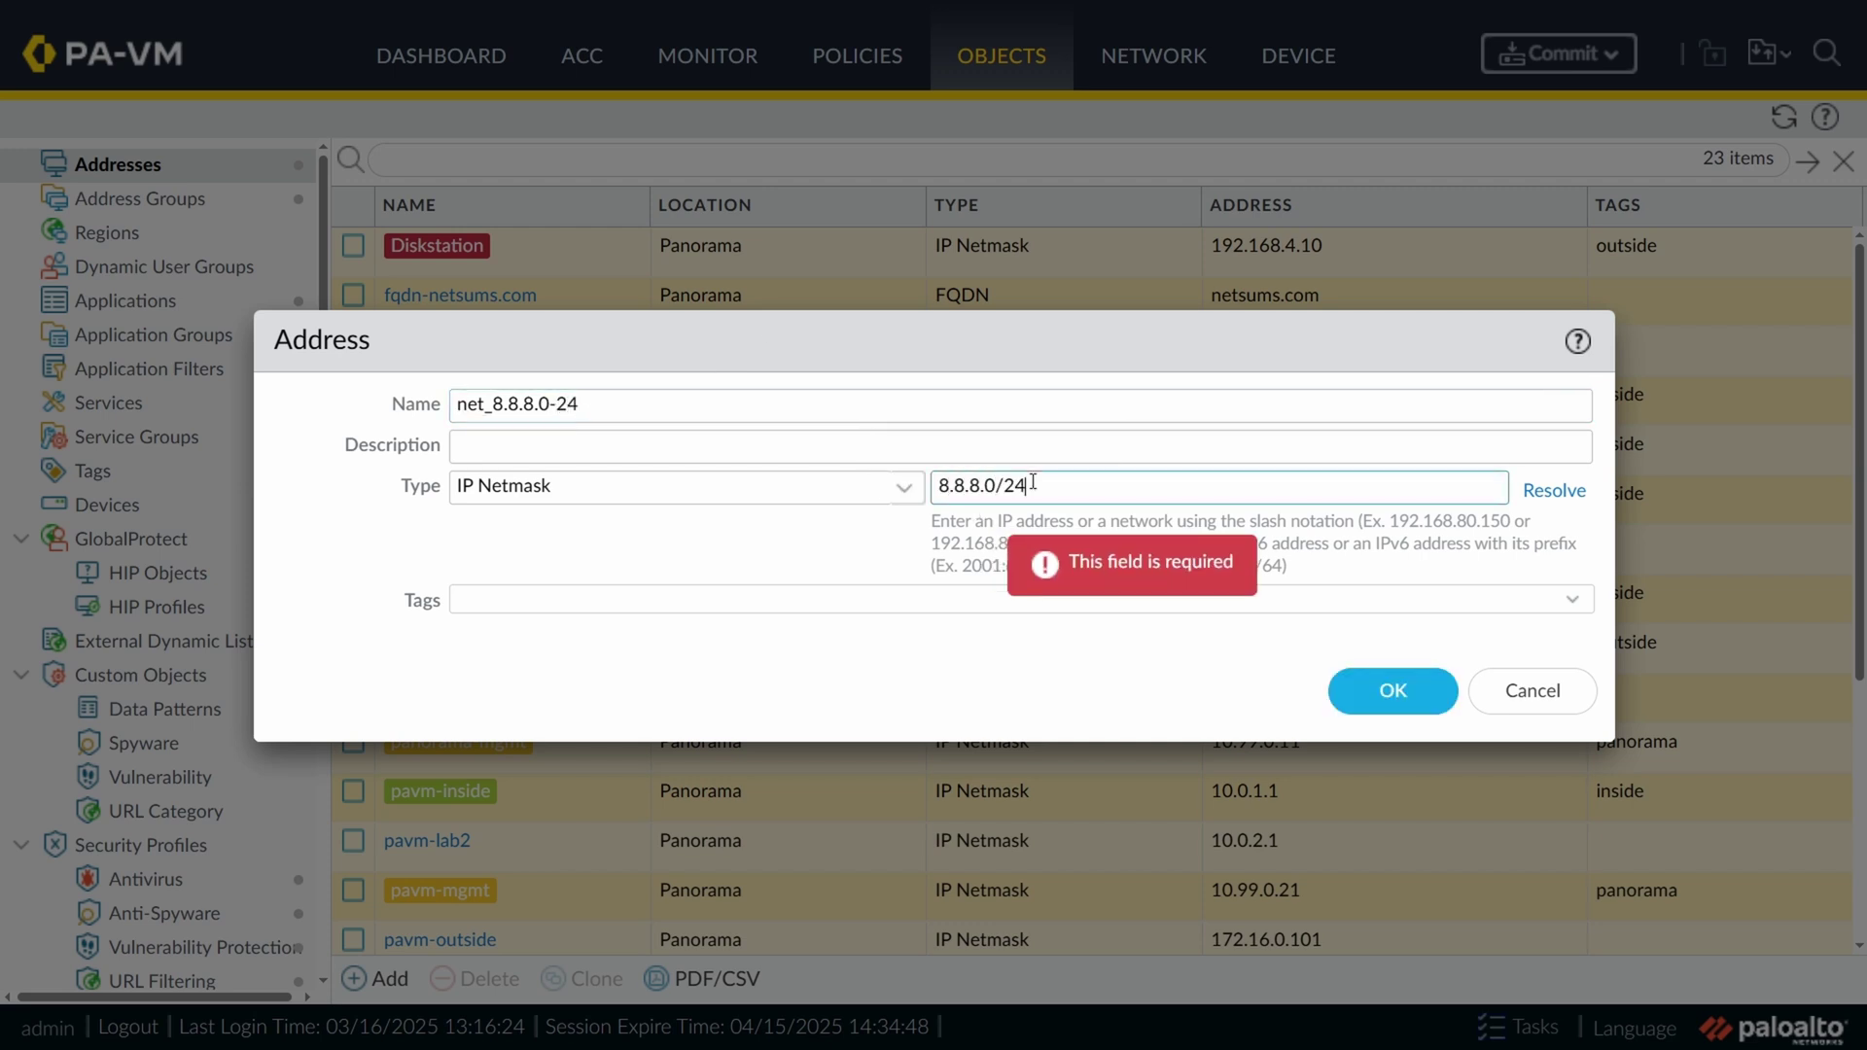
pyautogui.click(1391, 690)
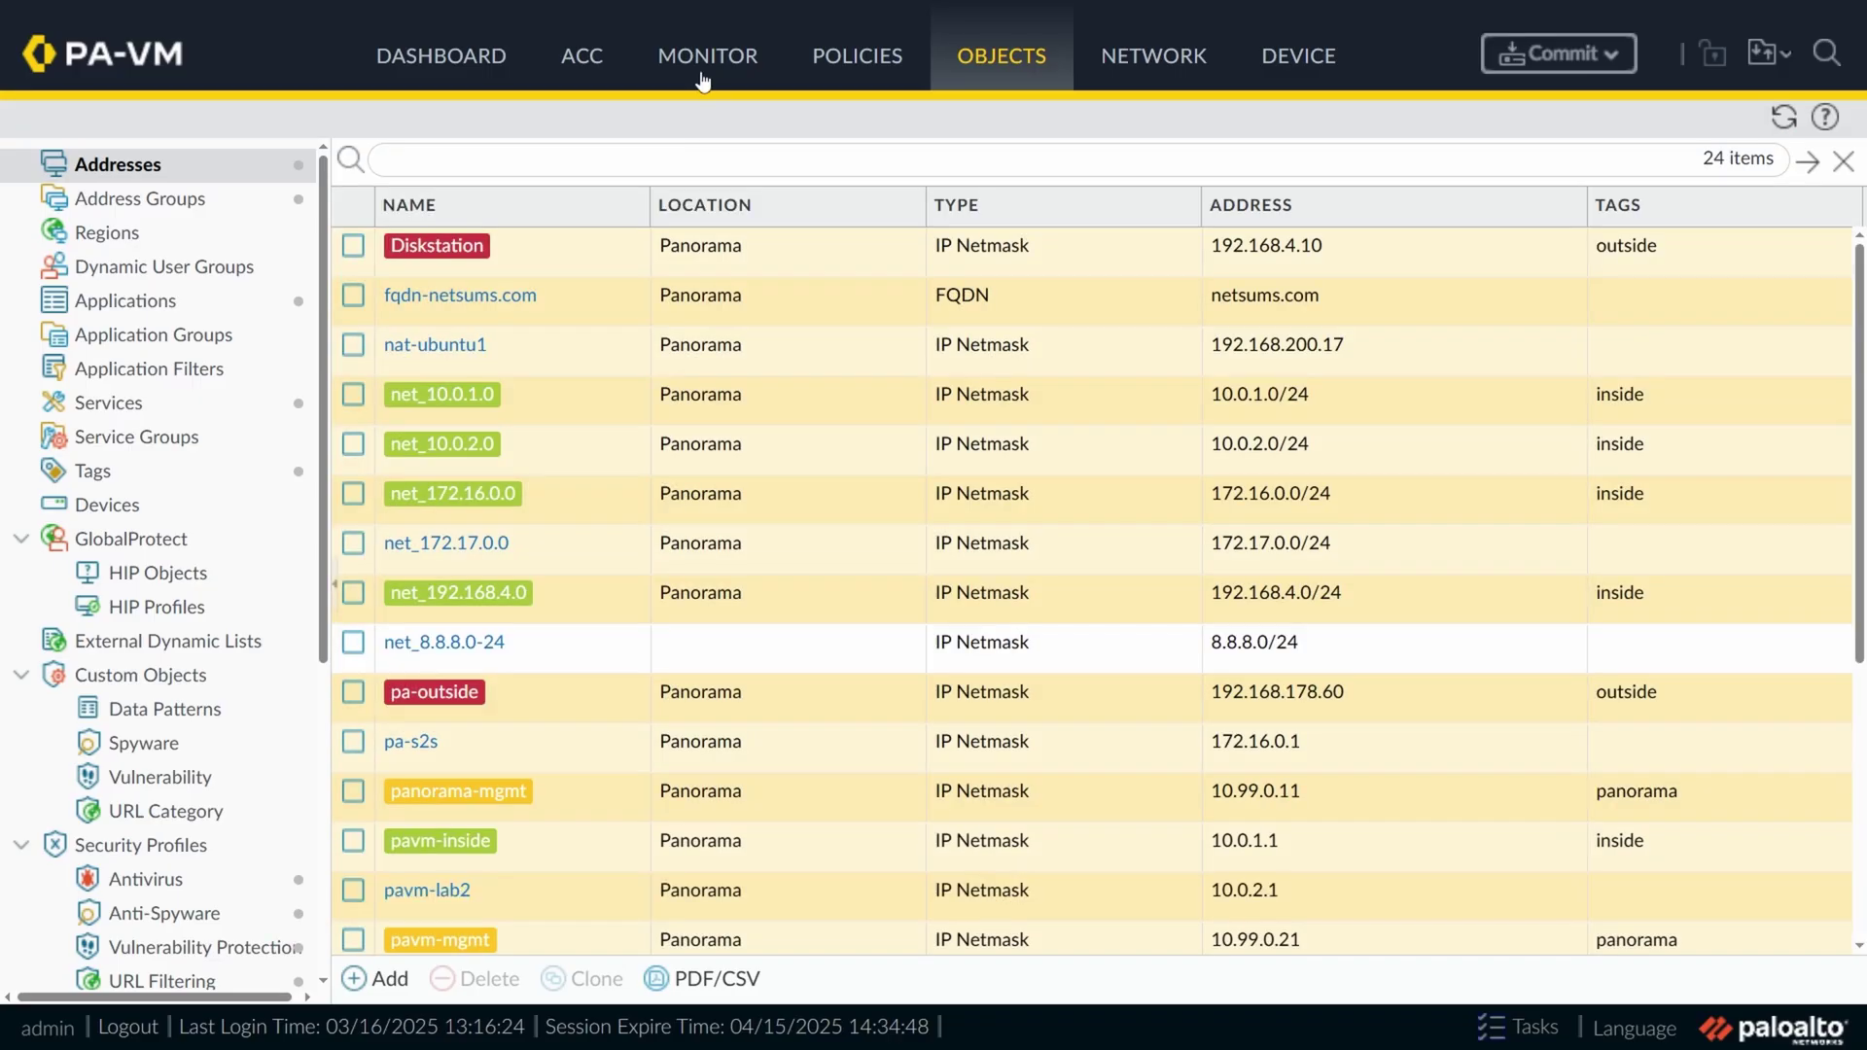
# Add net_8.8.8.0-24 to testrule's source address list next to net_10.0.1.0 and save.
pyautogui.click(829, 58)
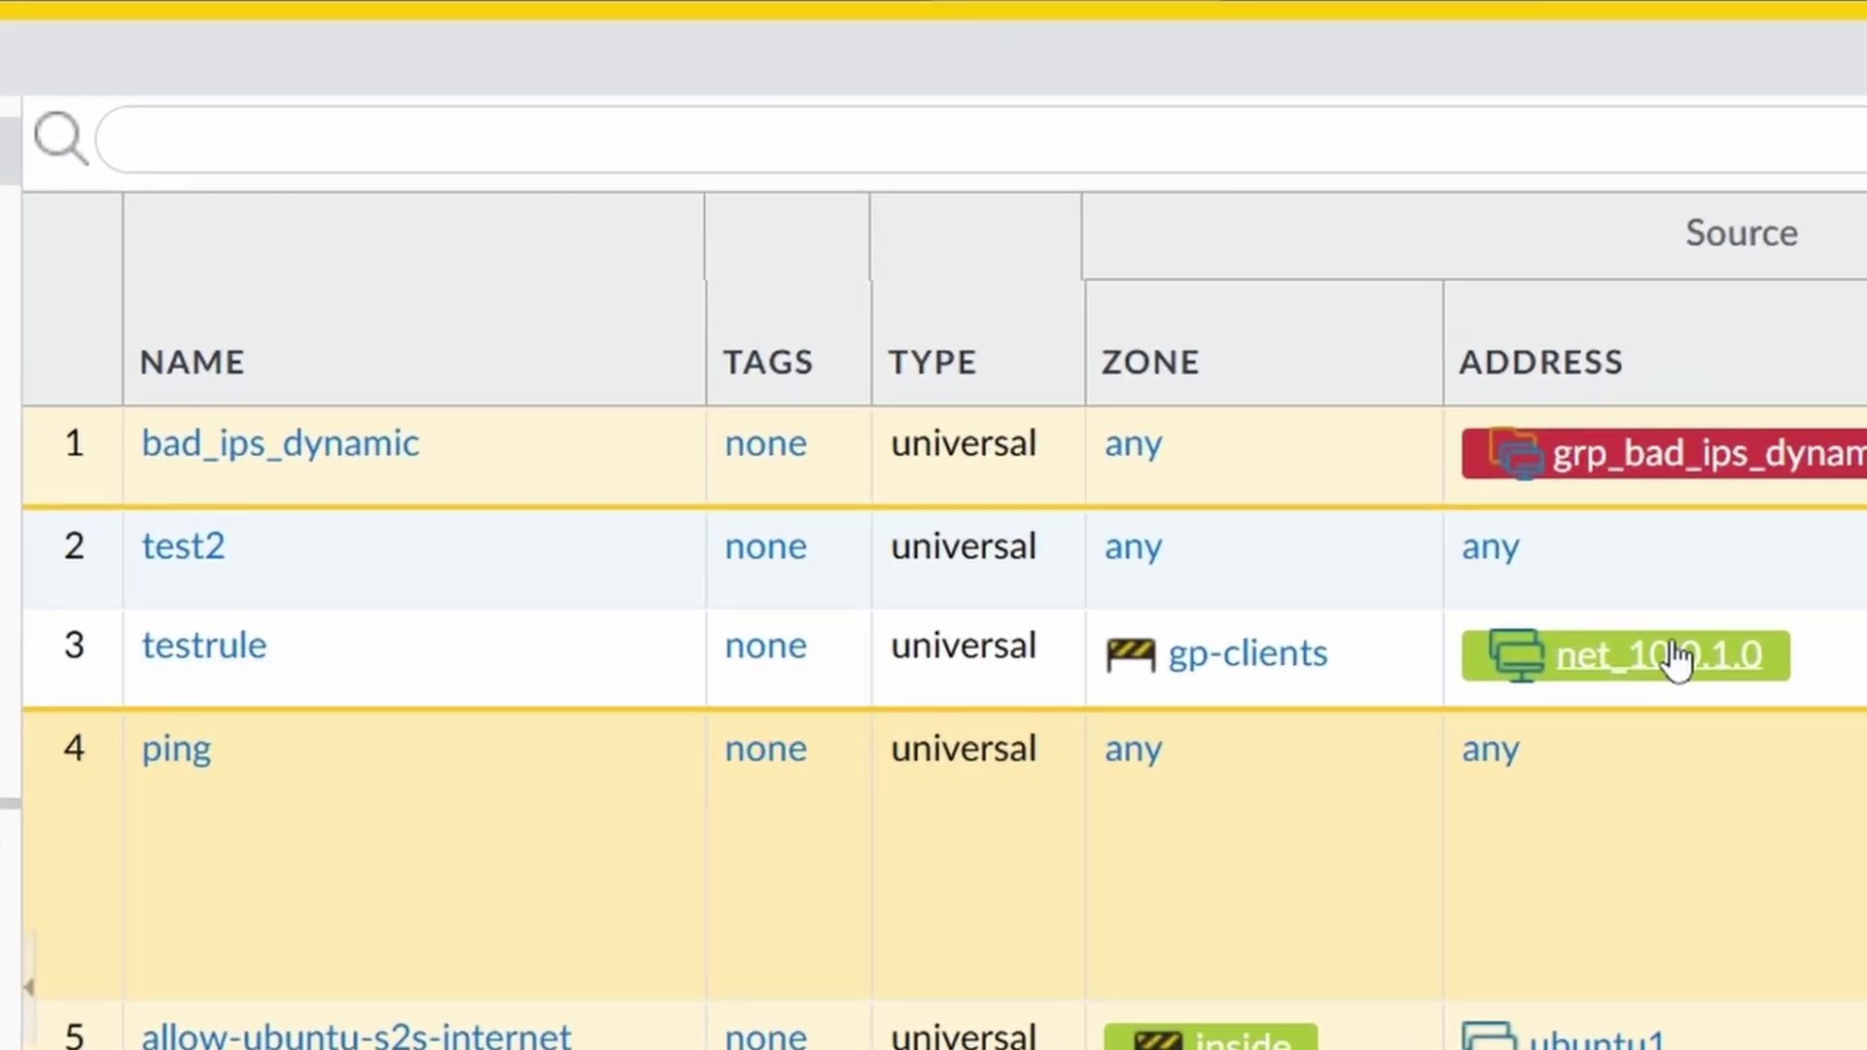
pyautogui.click(1154, 667)
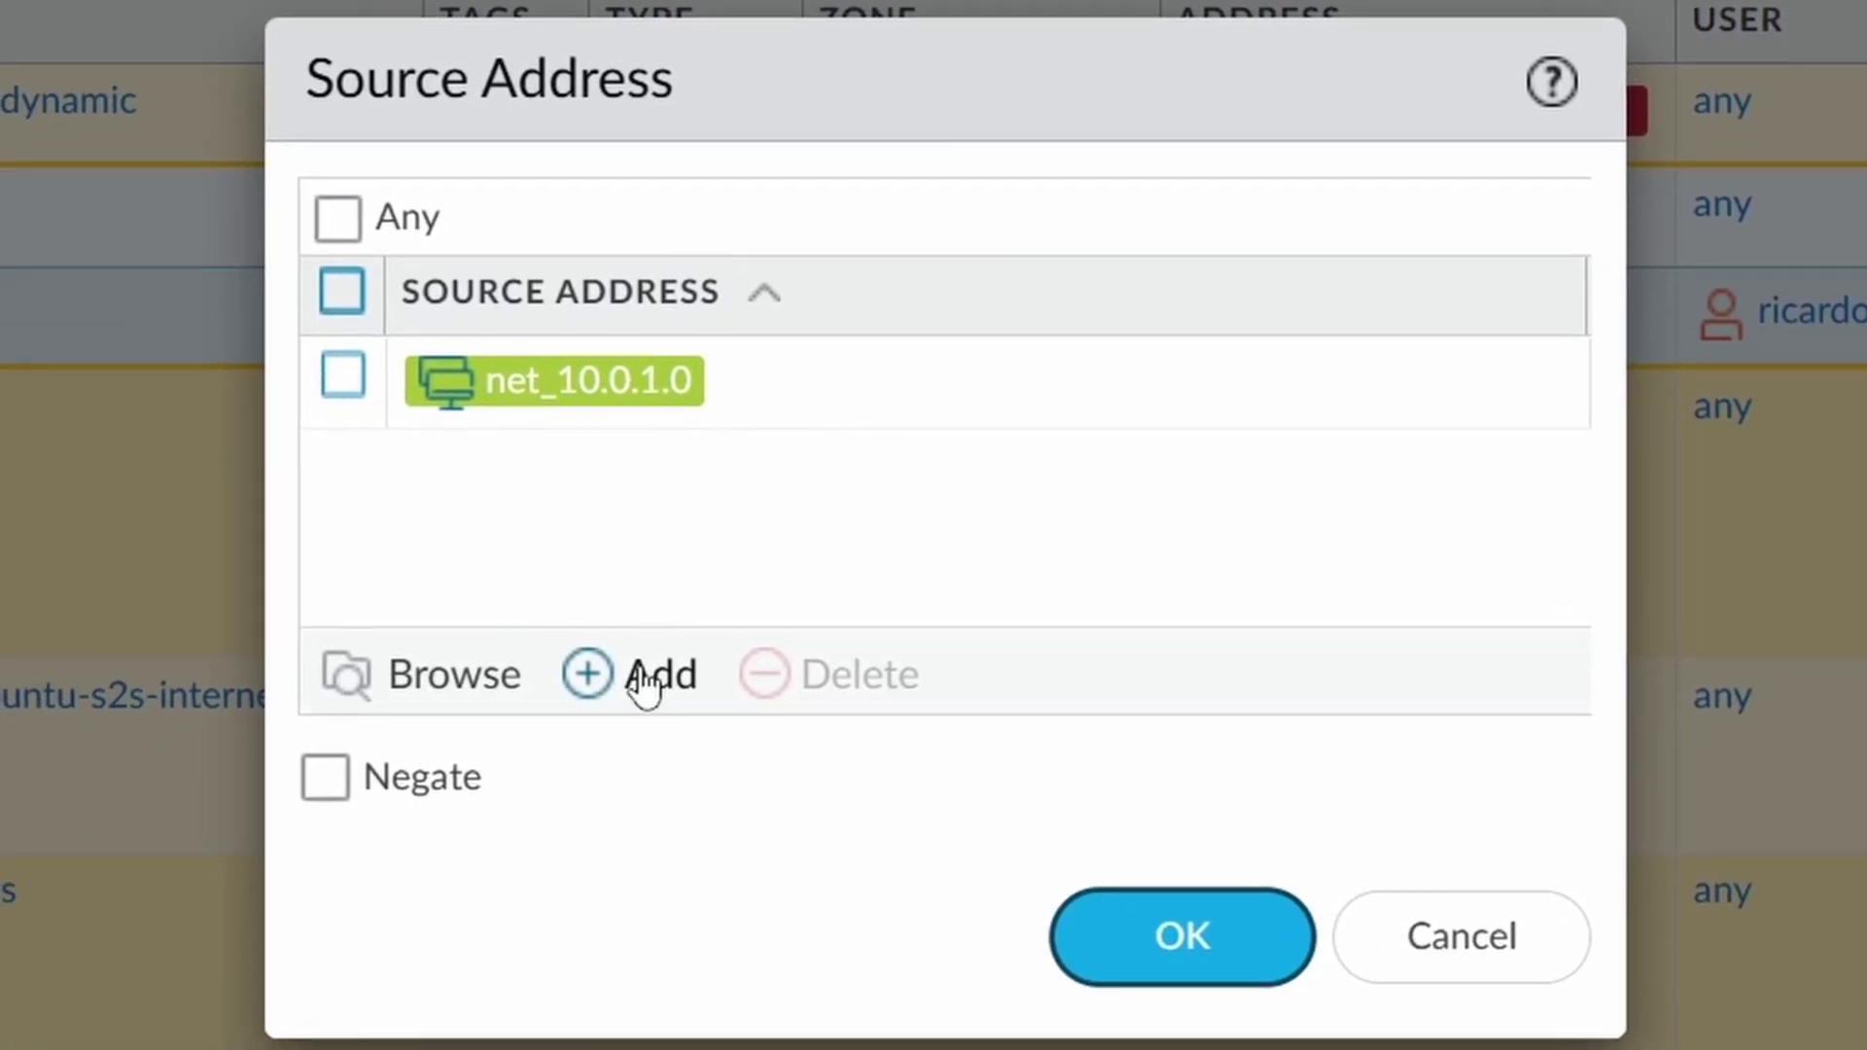
pyautogui.click(593, 731)
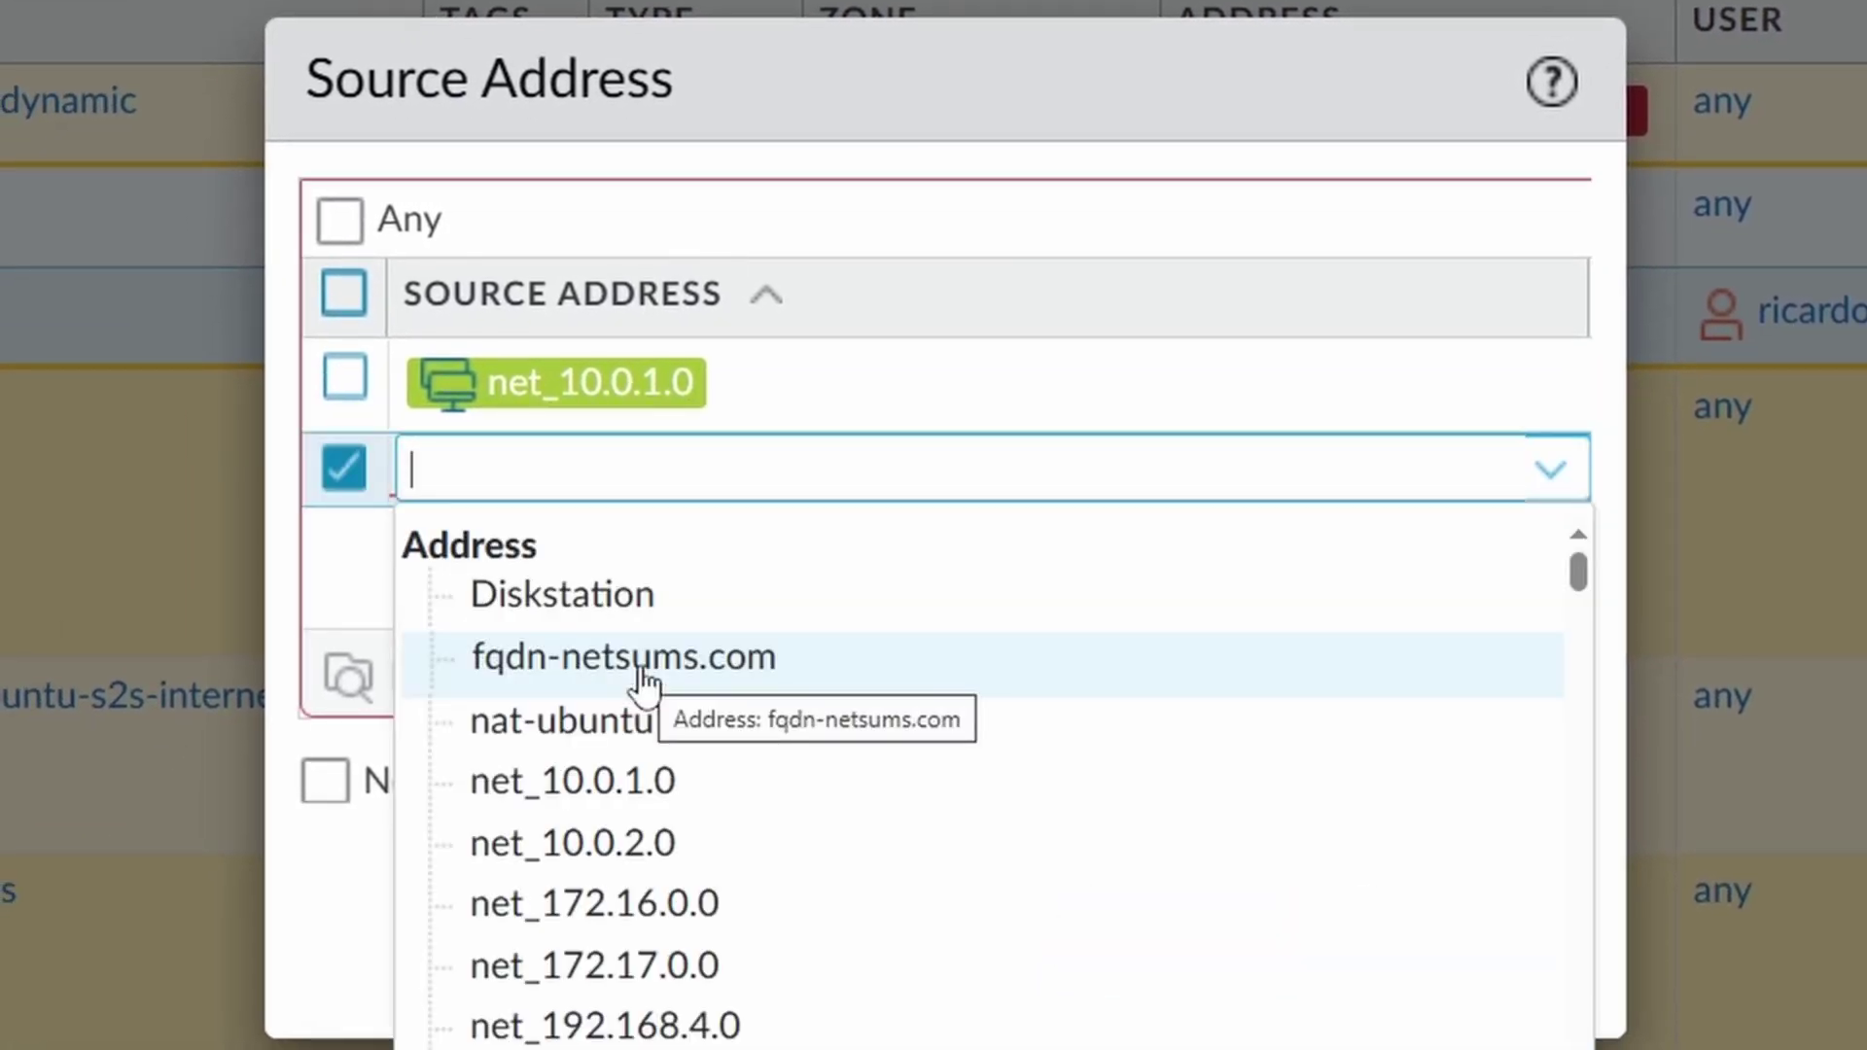
pyautogui.write('8.8.8.')
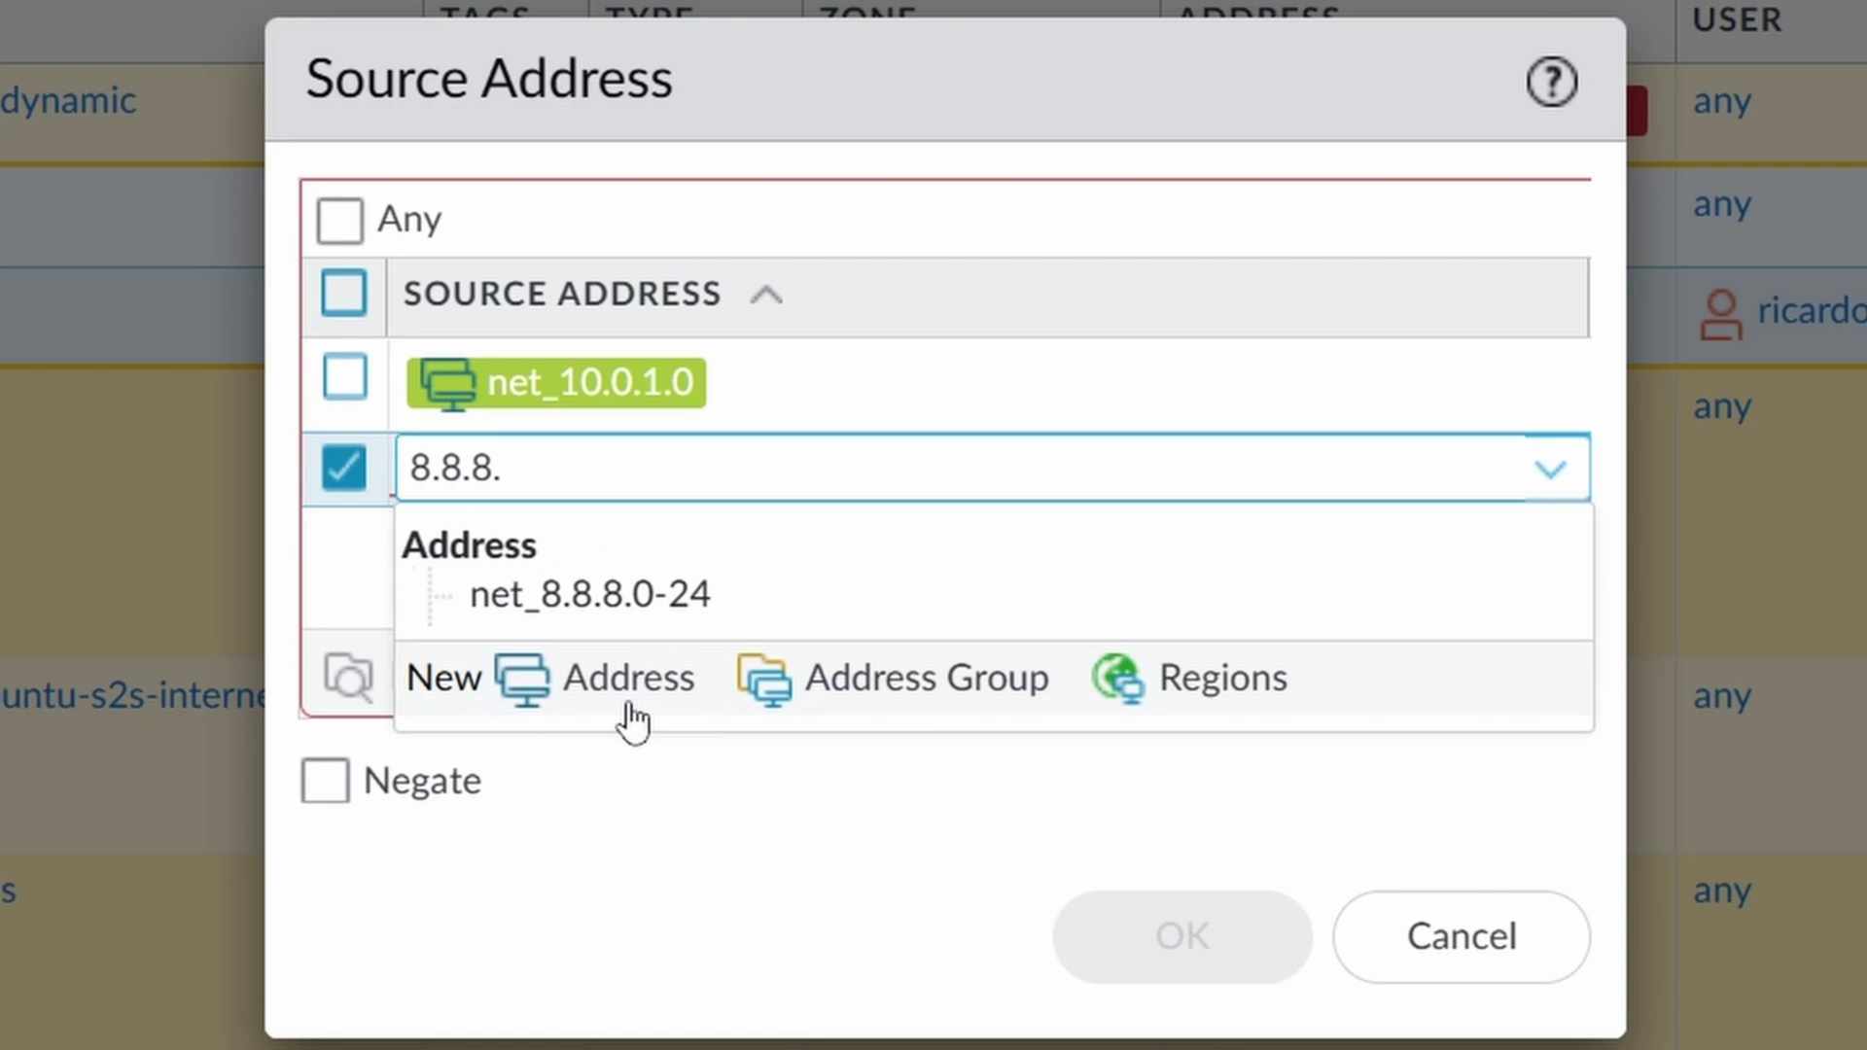
pyautogui.click(670, 622)
pyautogui.click(656, 872)
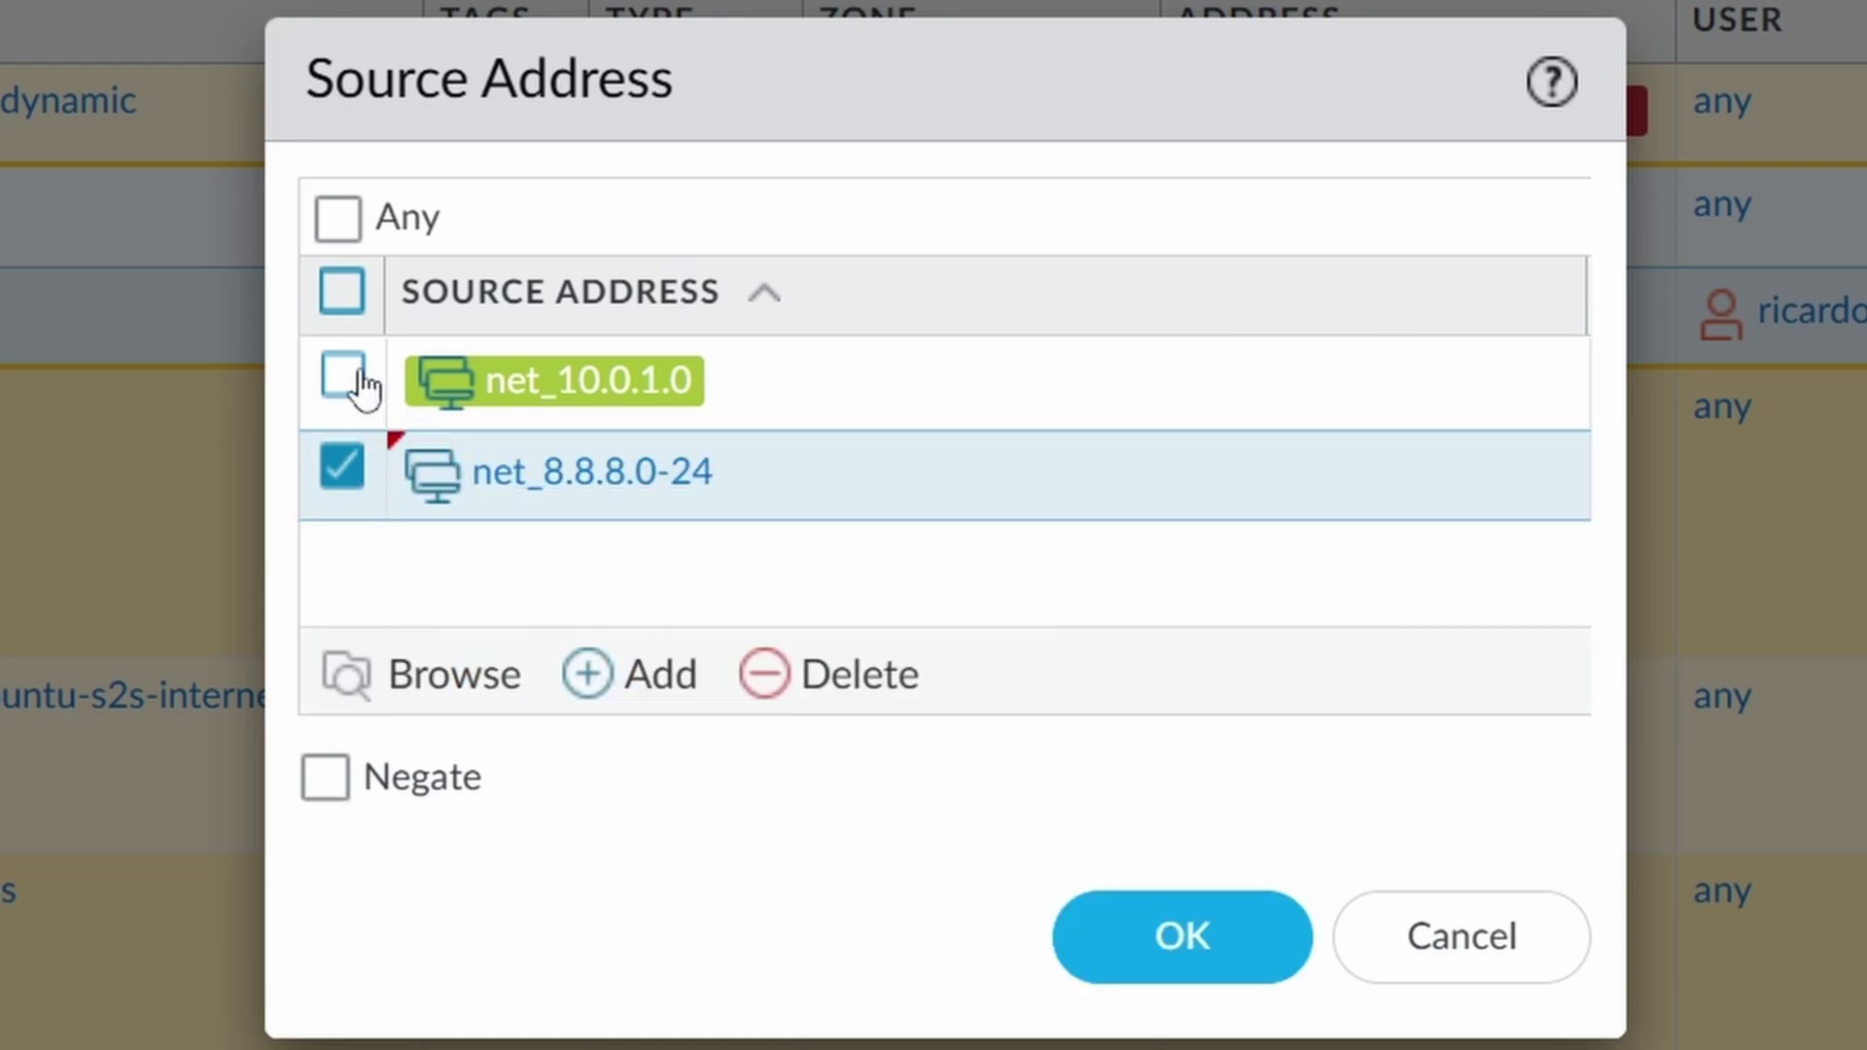
pyautogui.click(1186, 948)
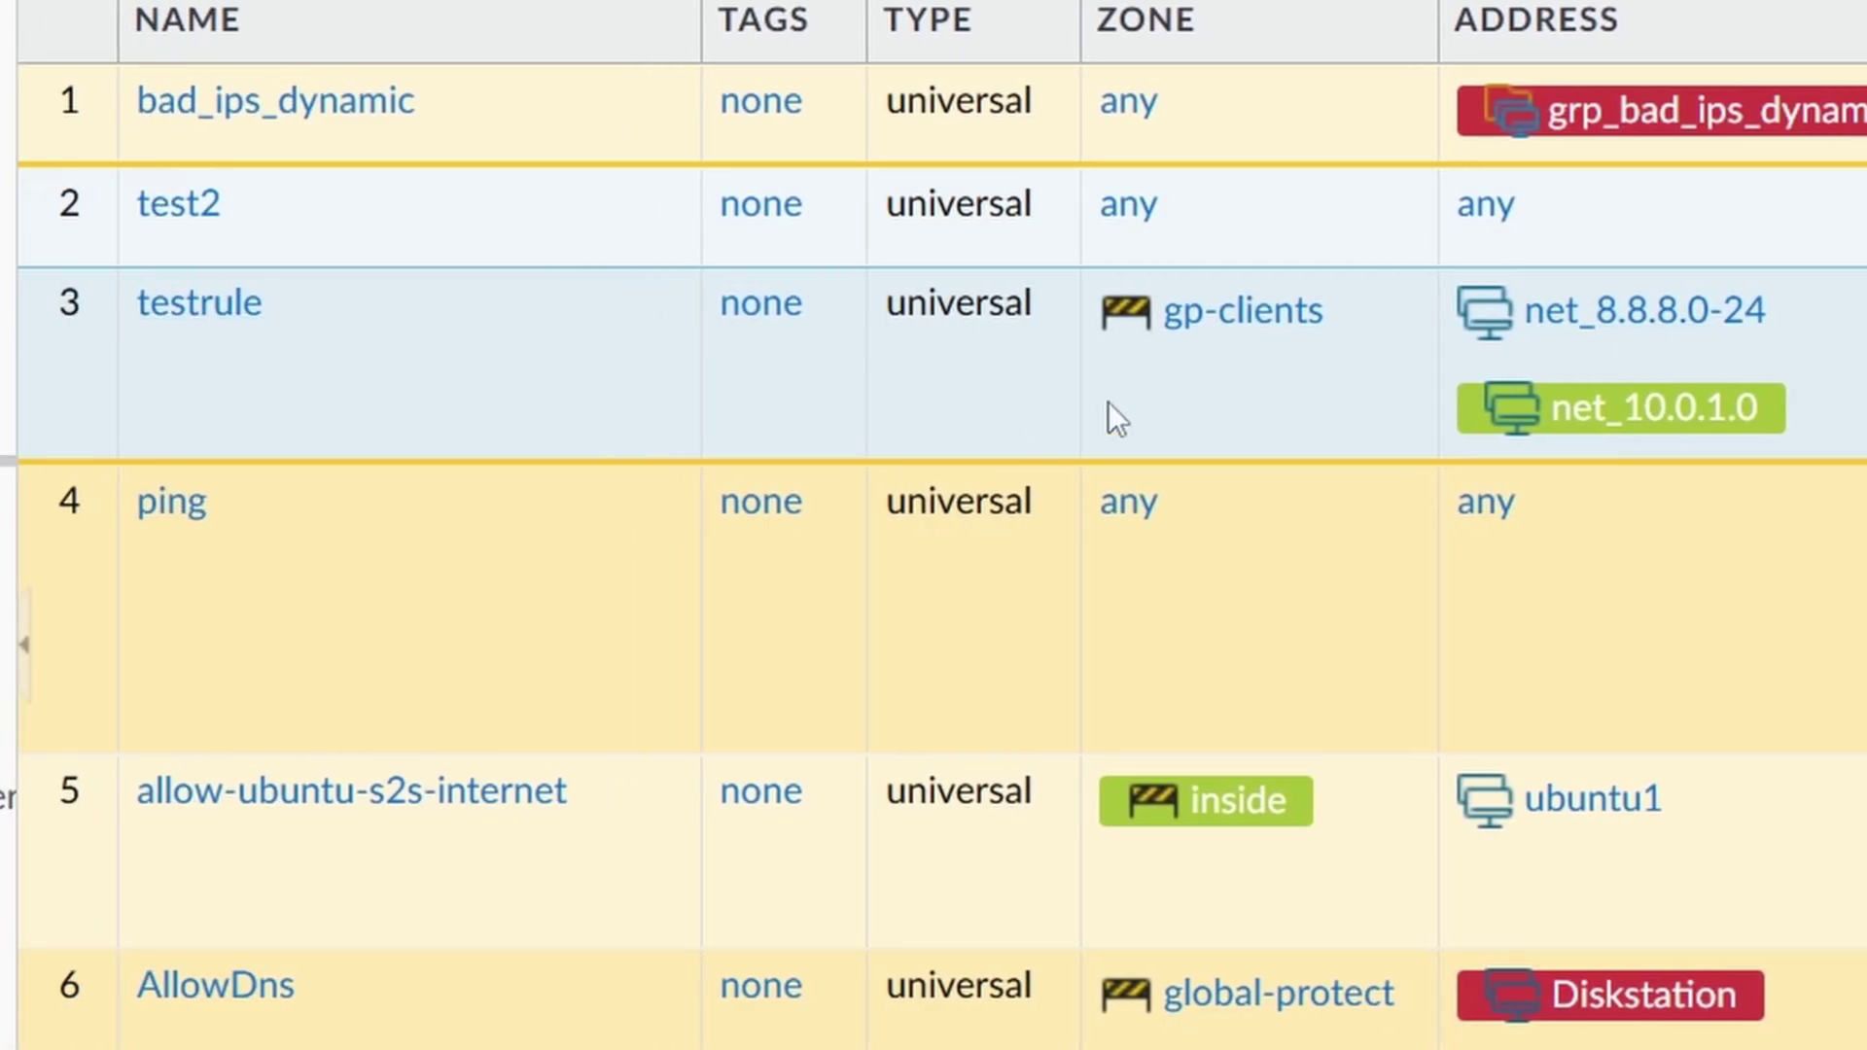
# Open testrule's rule settings and place the cursor in the Audit Comment field.
pyautogui.click(216, 297)
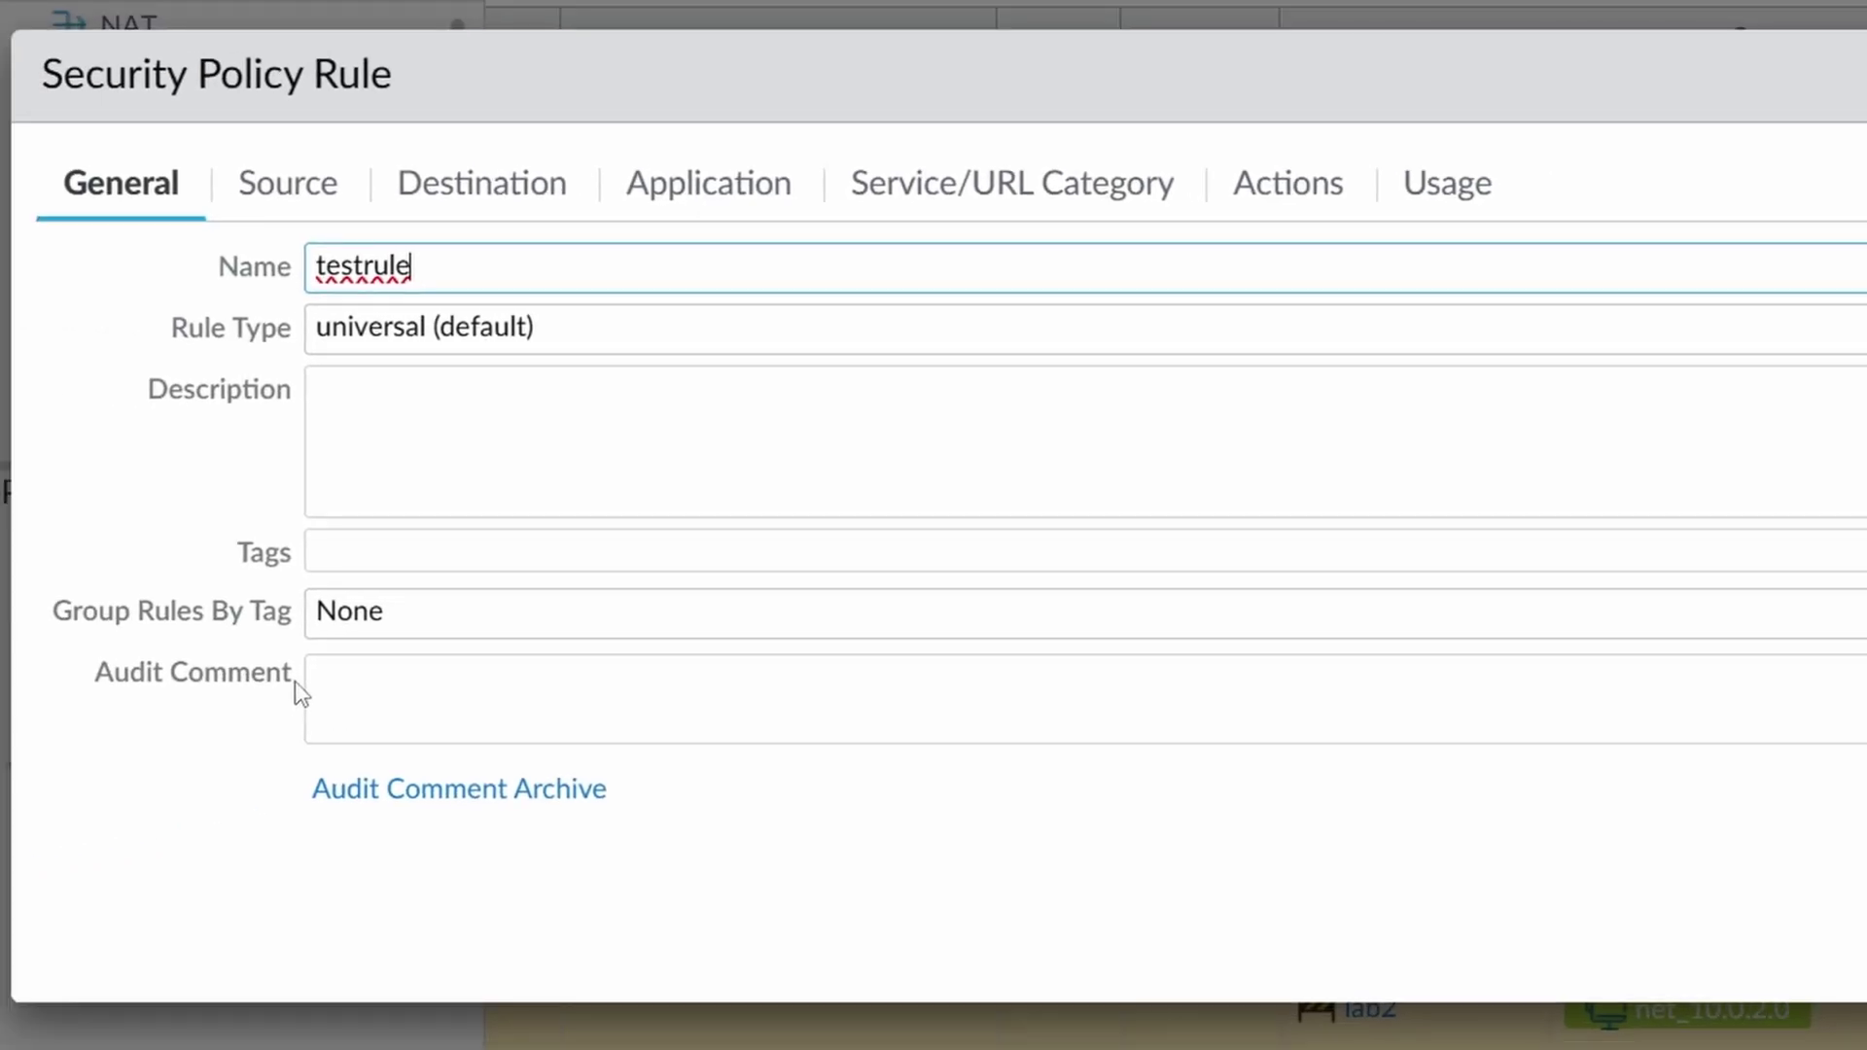
pyautogui.moveTo(298, 683); pyautogui.dragTo(92, 679)
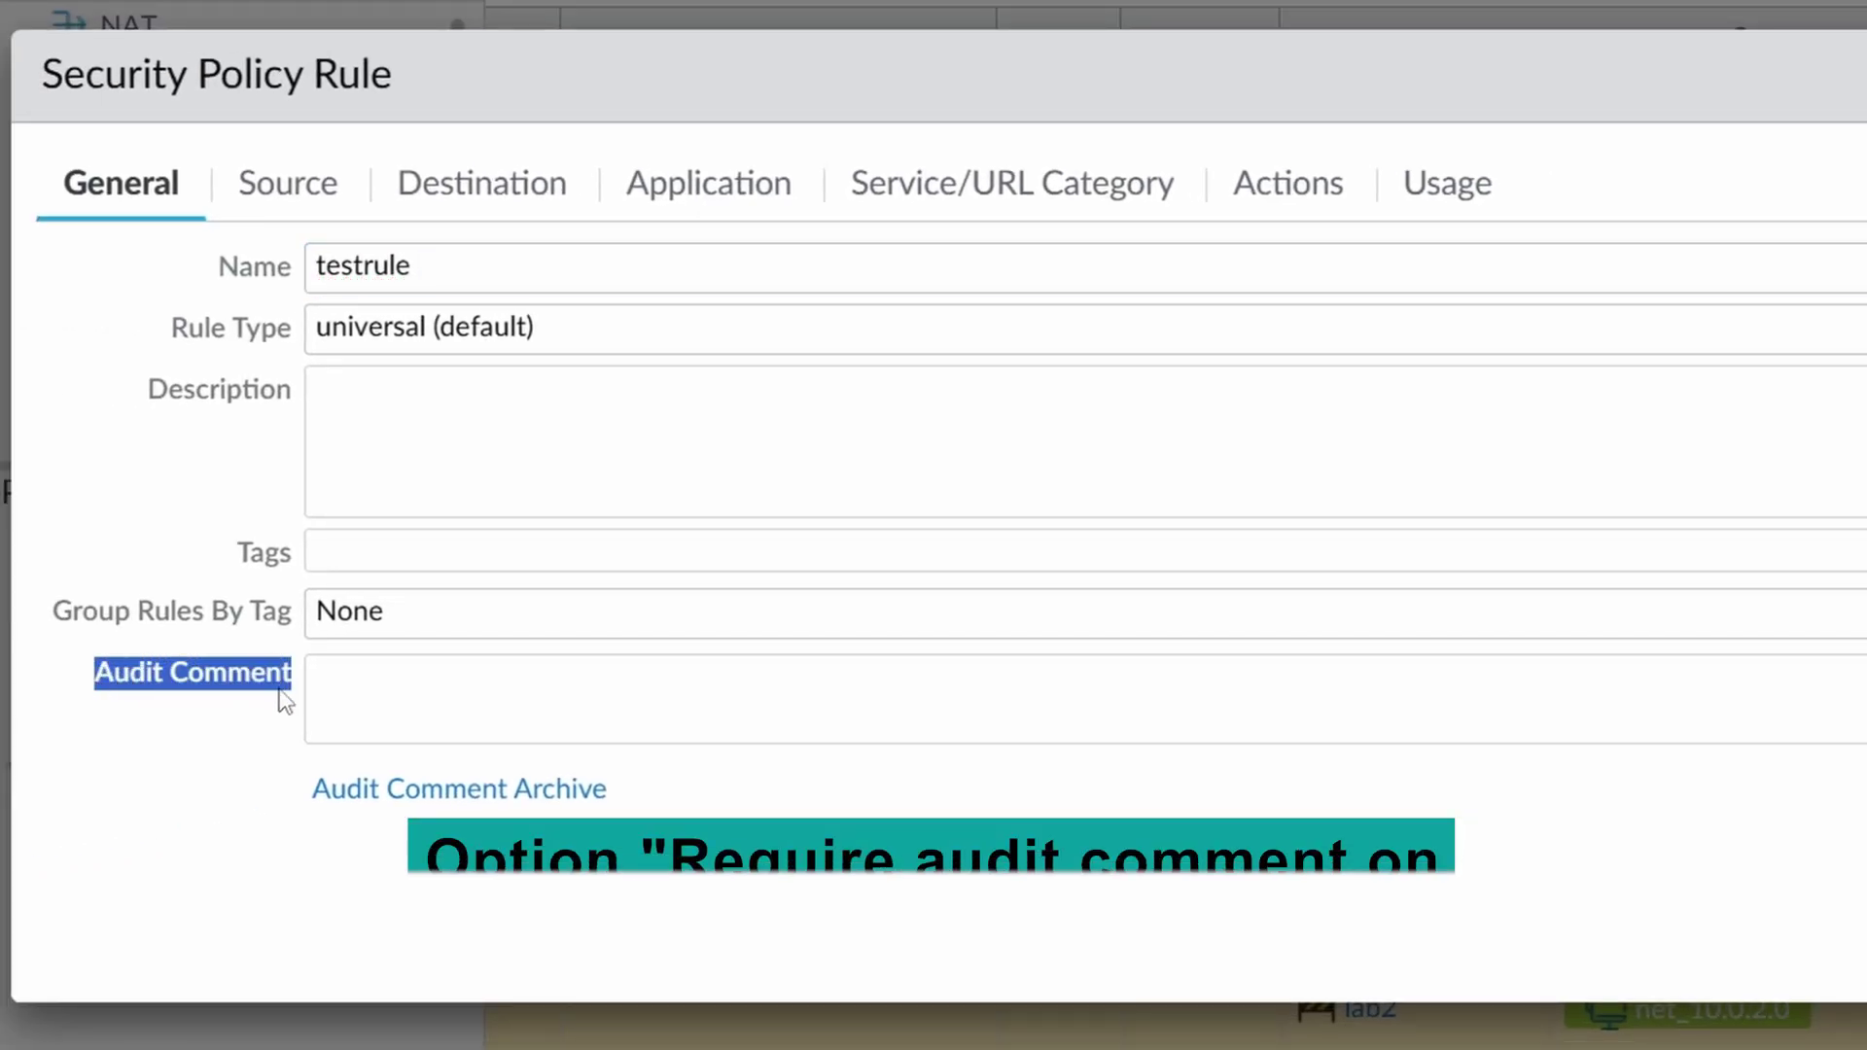
pyautogui.click(412, 689)
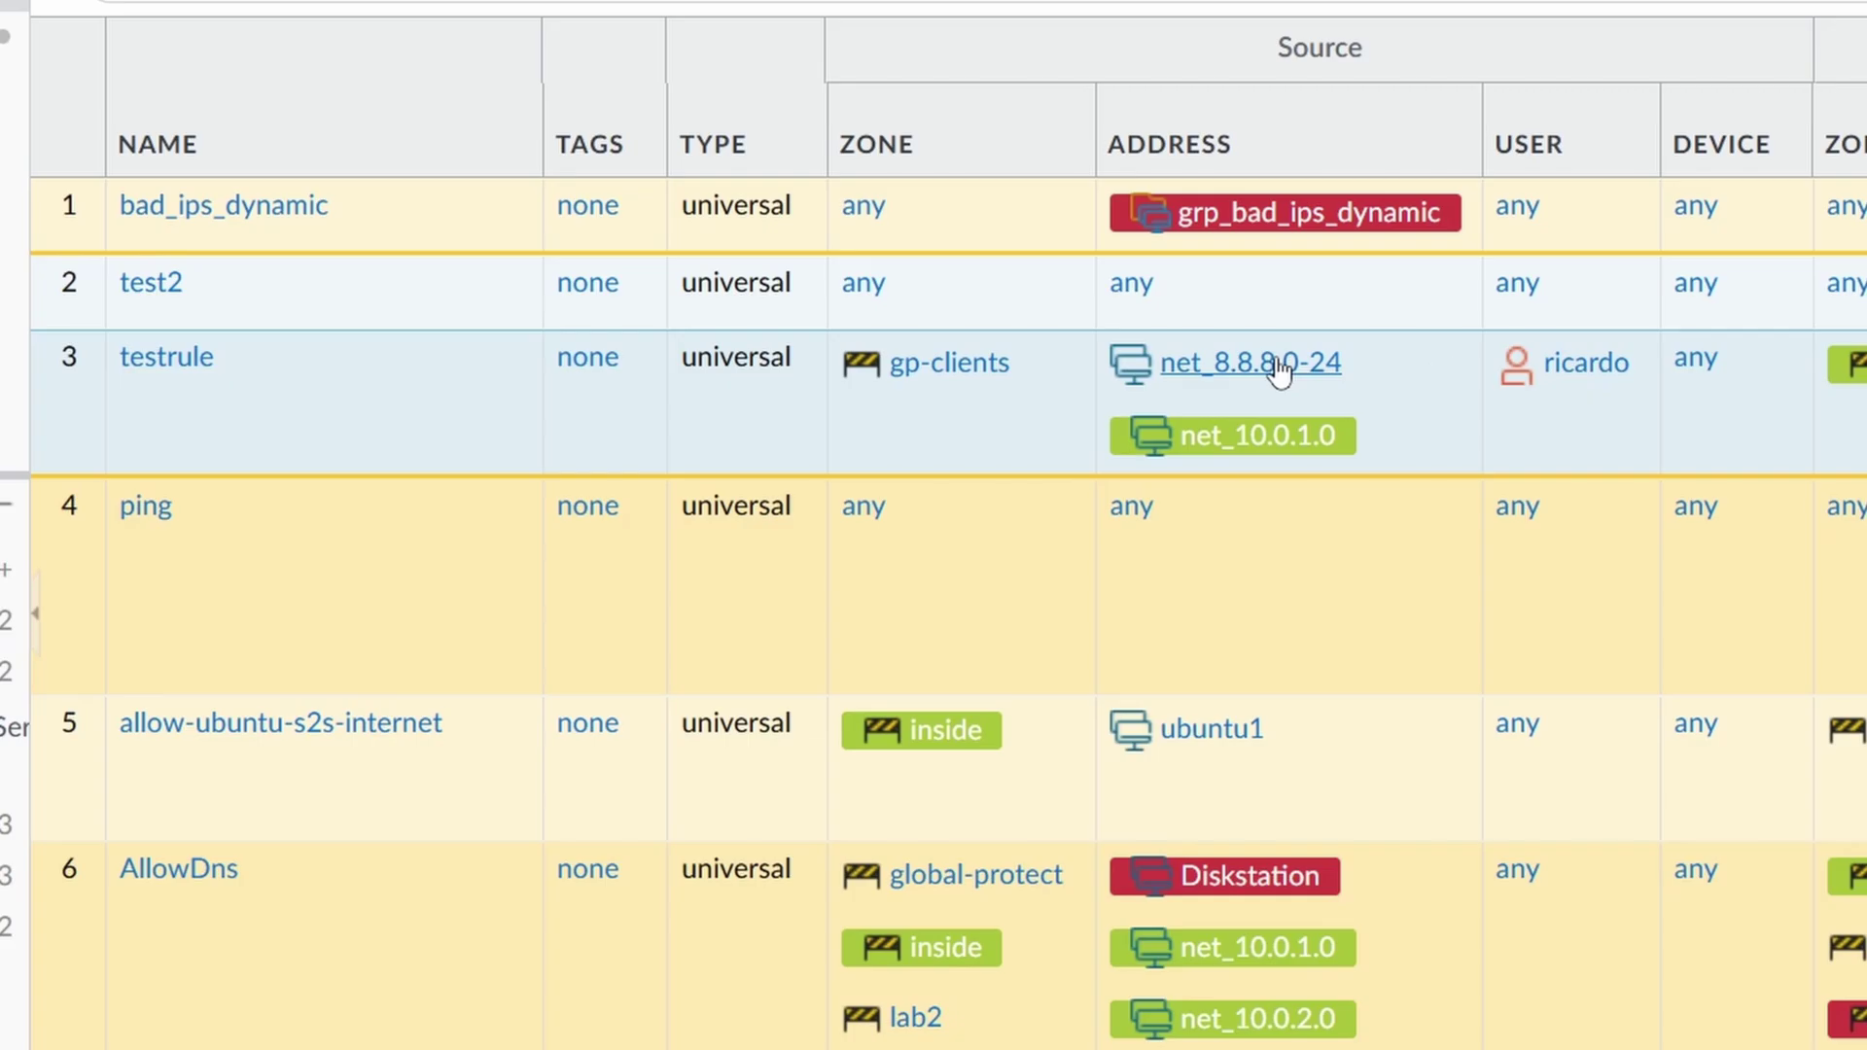
# Review testrule's source address and source user lists, closing both unchanged.
pyautogui.click(1278, 372)
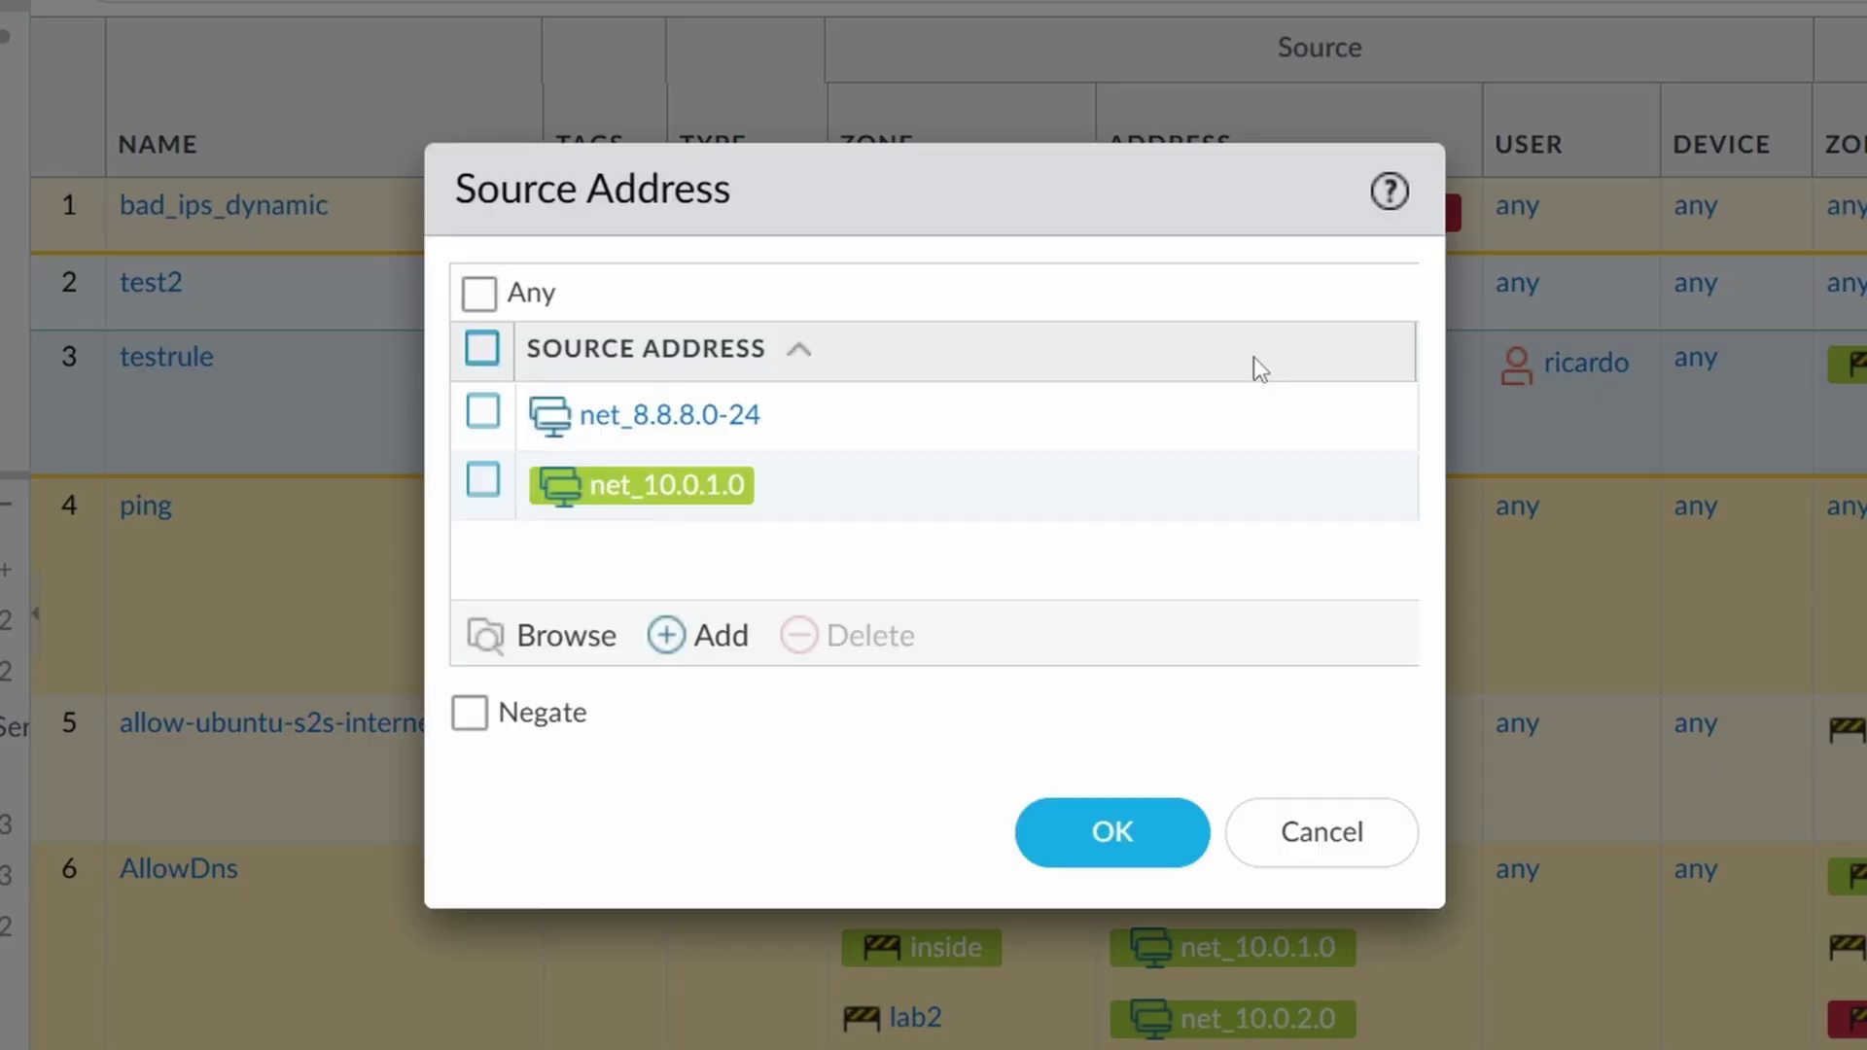
pyautogui.click(1342, 834)
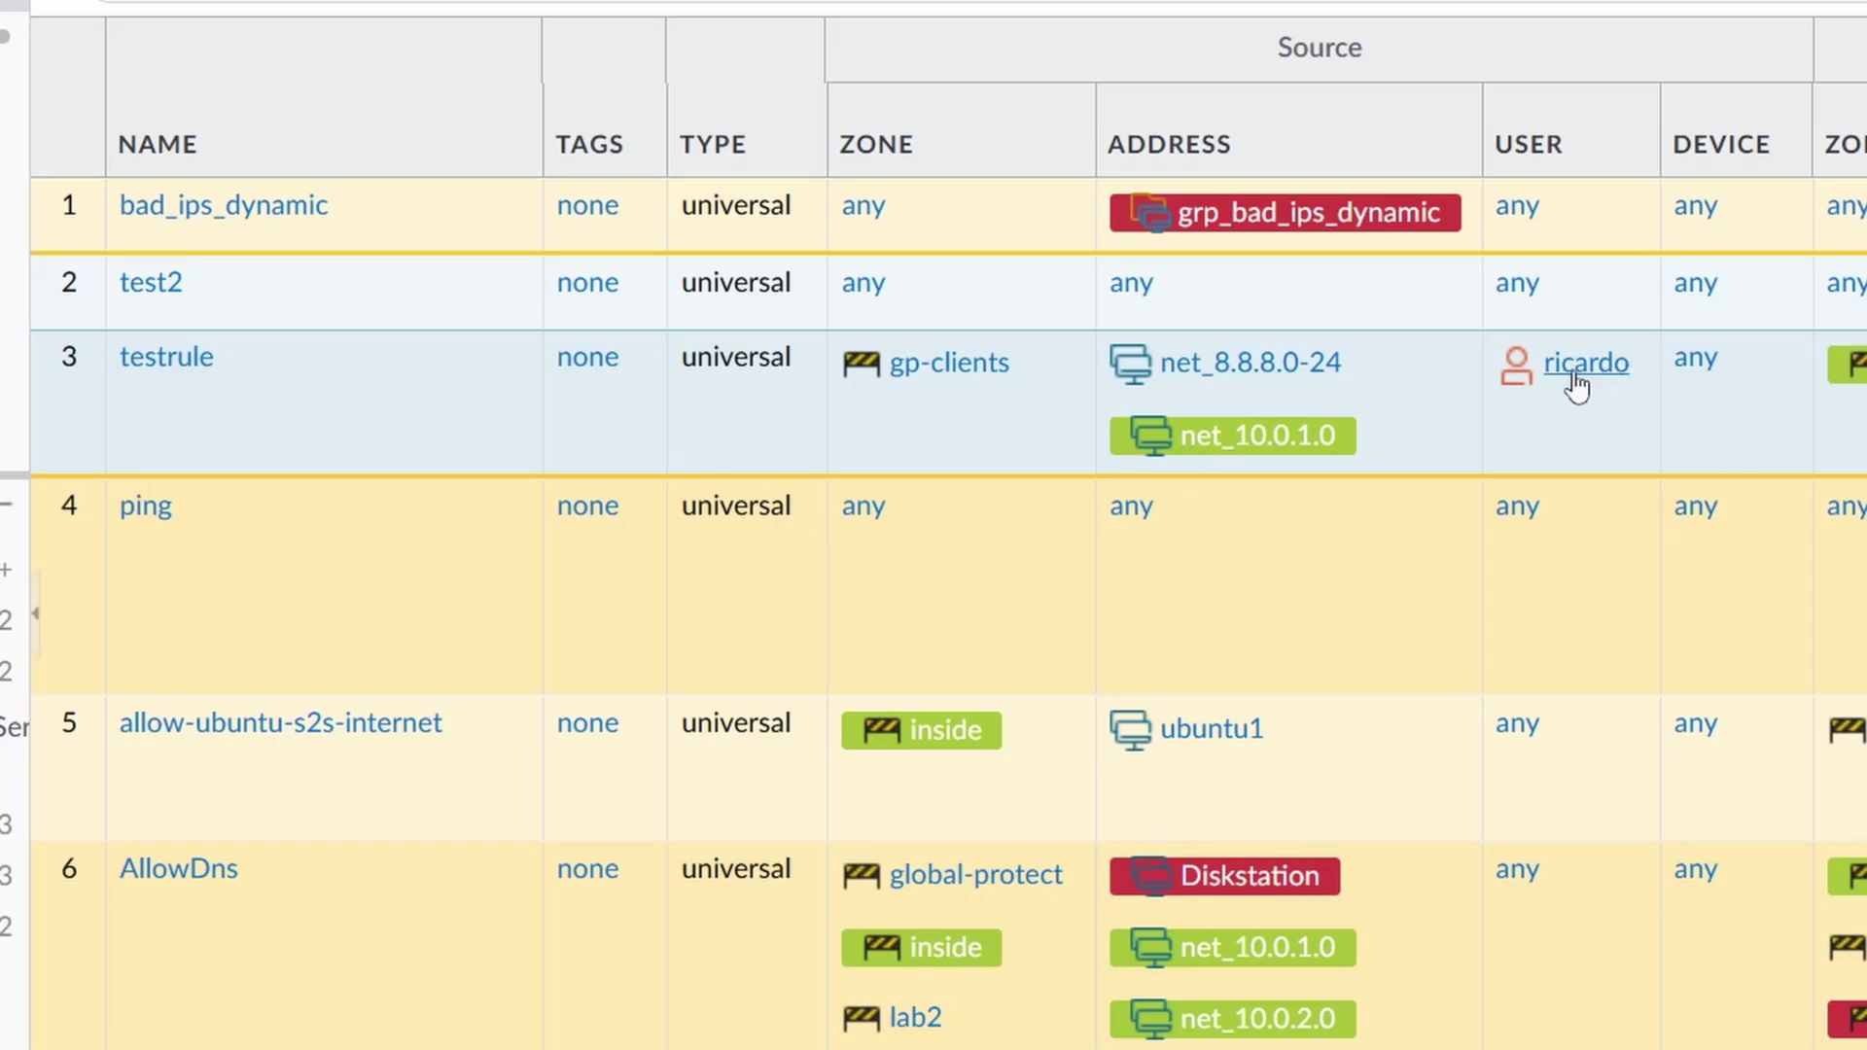
pyautogui.click(1576, 387)
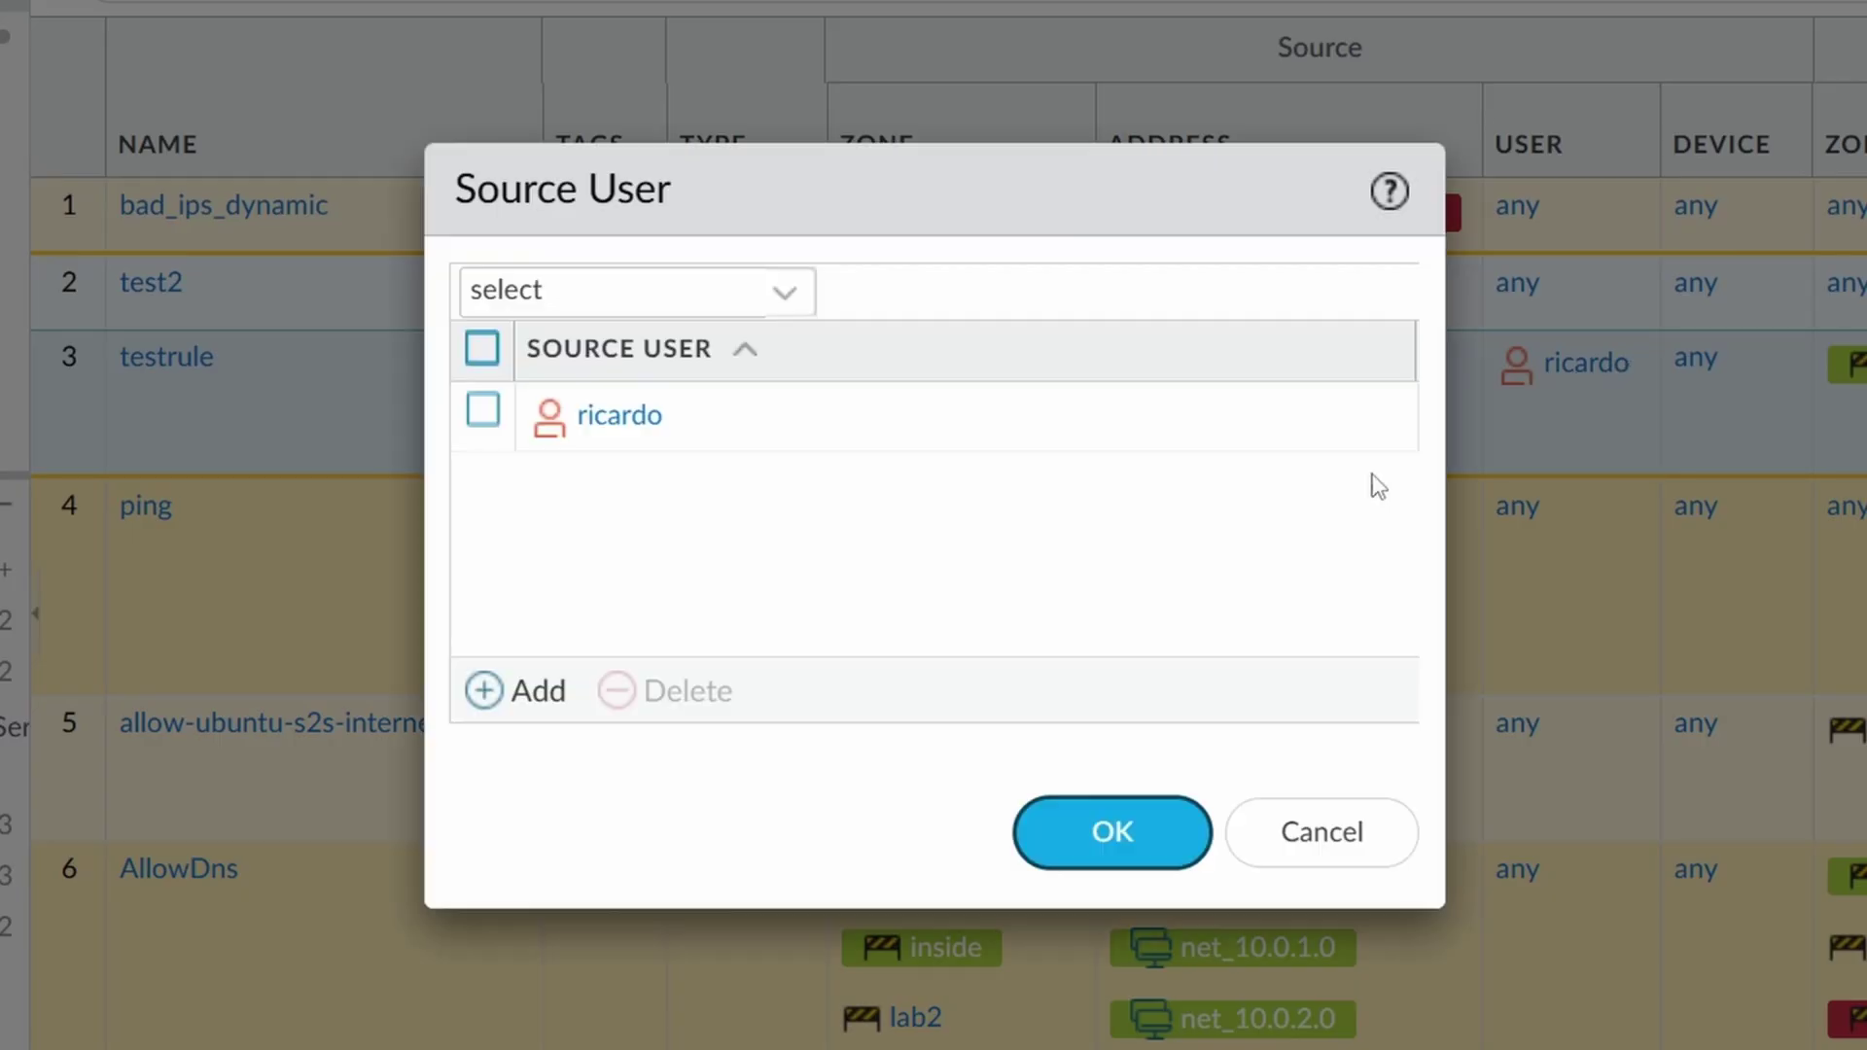
pyautogui.click(1113, 836)
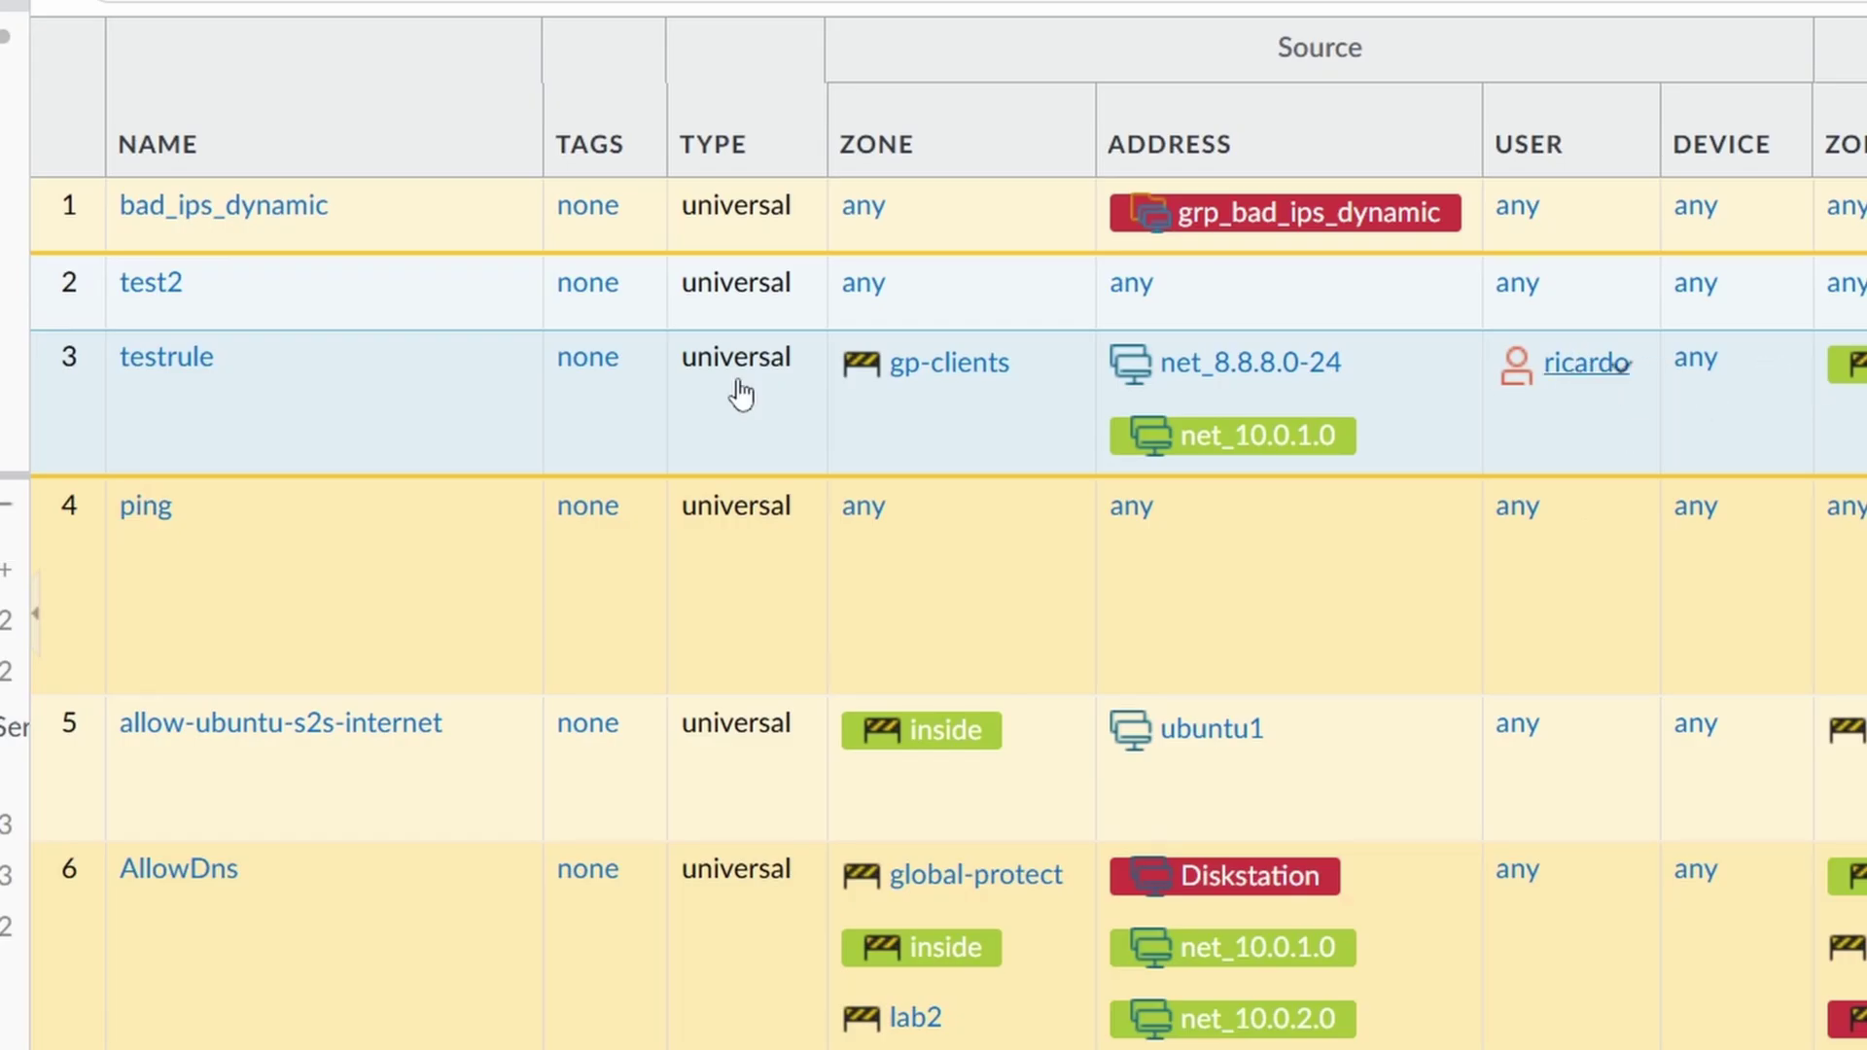
# Edit net_8.8.8.0-24 from testrule's source cell, switching it from 8.8.8.0/24 to FQDN dns.google.com.
pyautogui.rightClick(1446, 368)
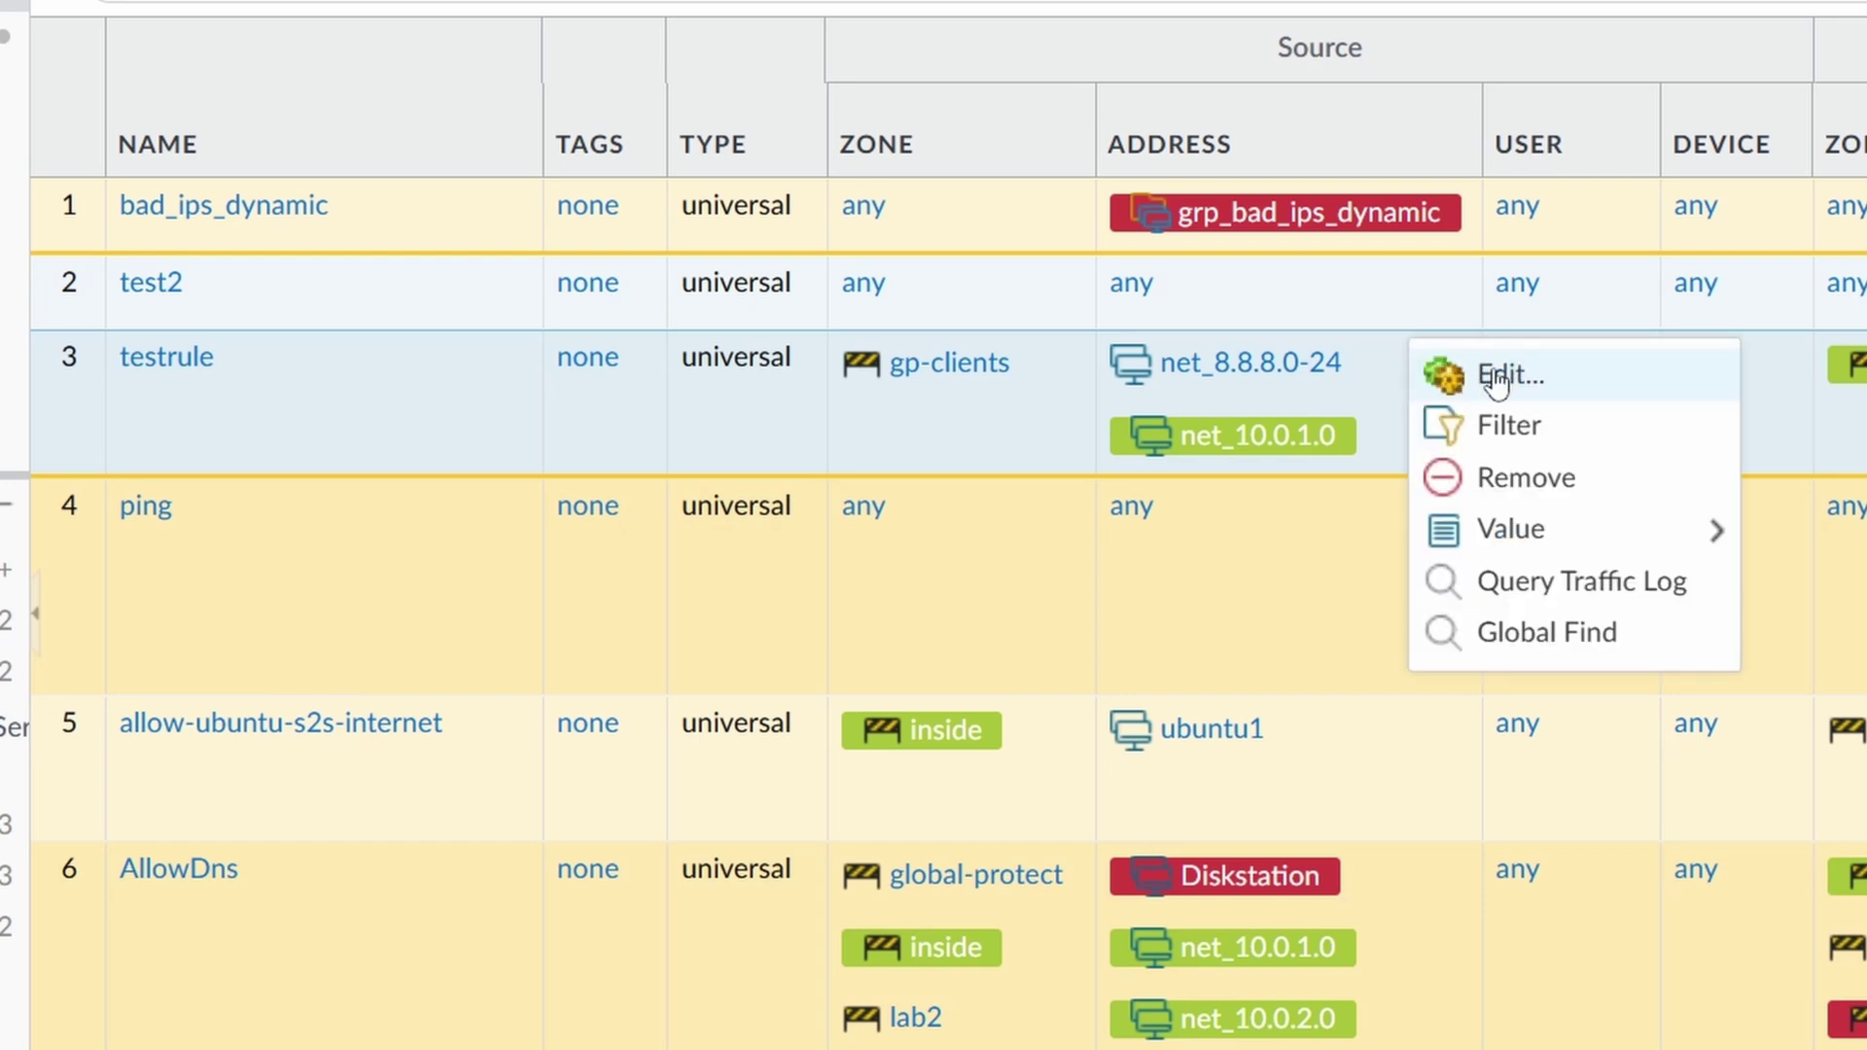
pyautogui.click(1564, 385)
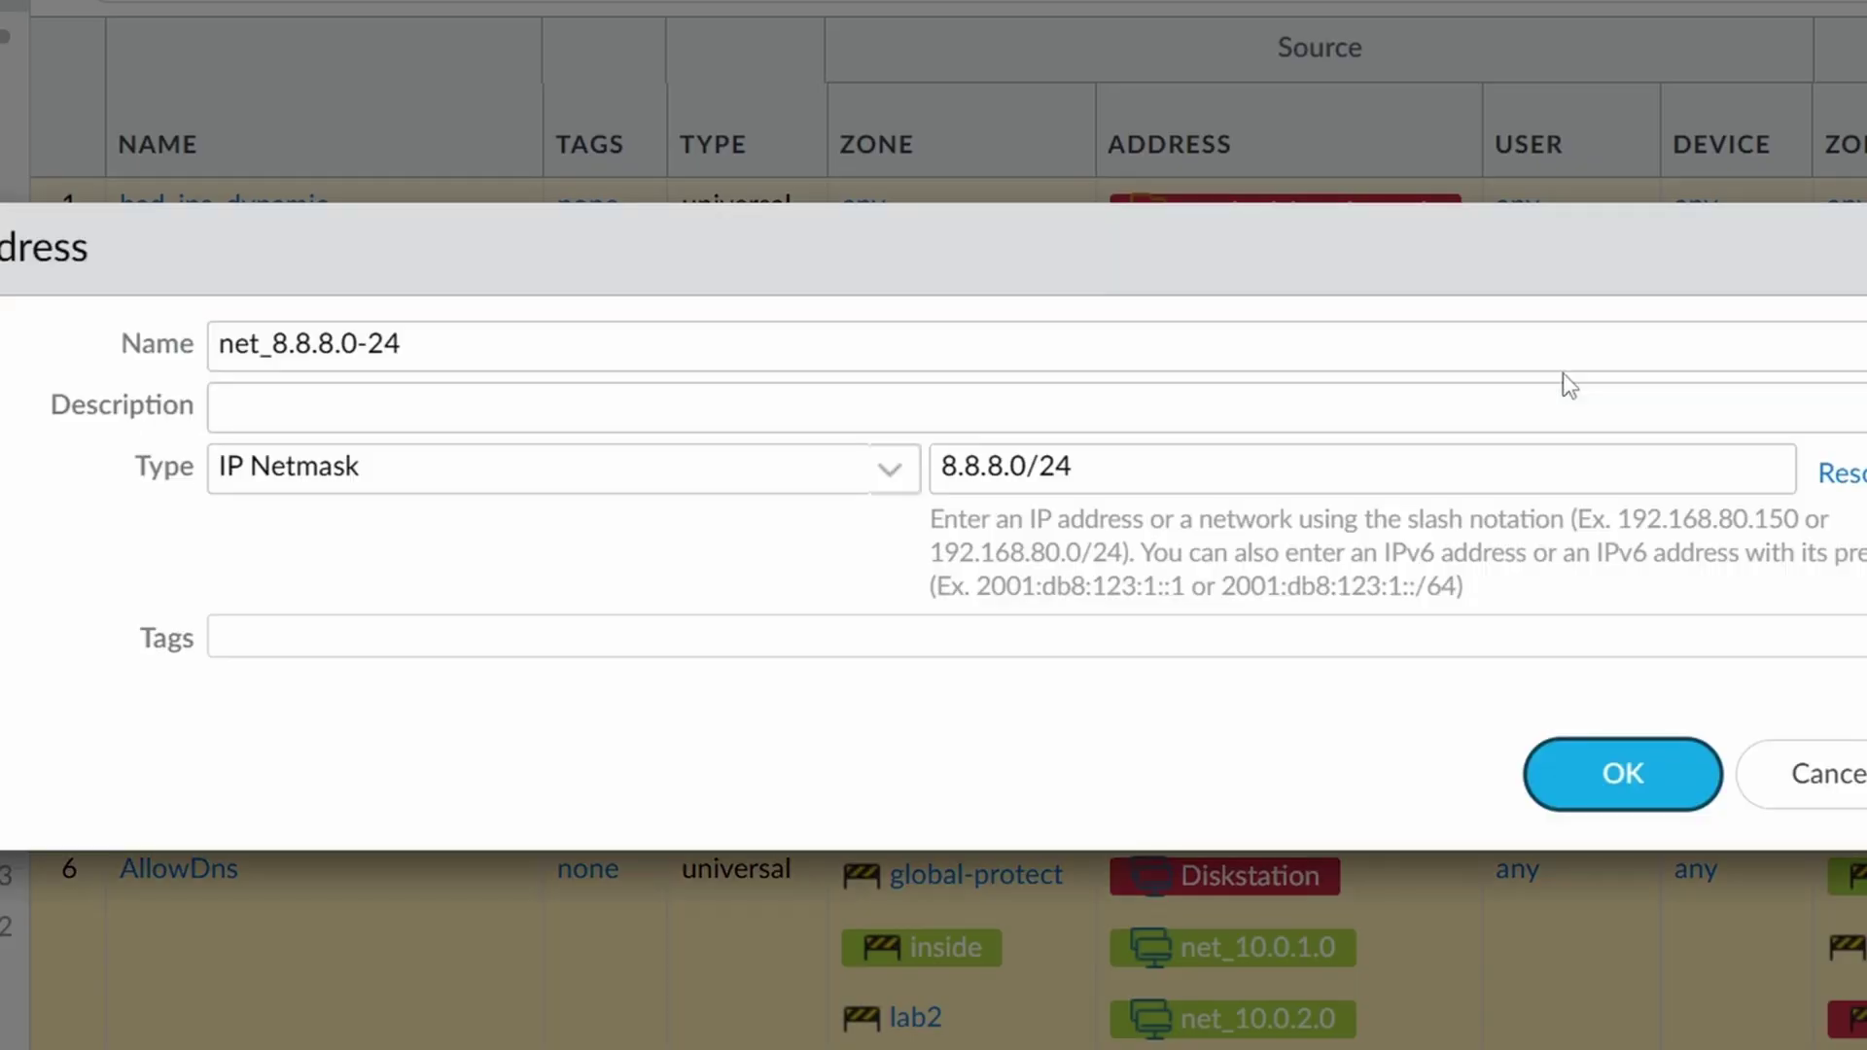
pyautogui.moveTo(436, 354); pyautogui.dragTo(277, 361)
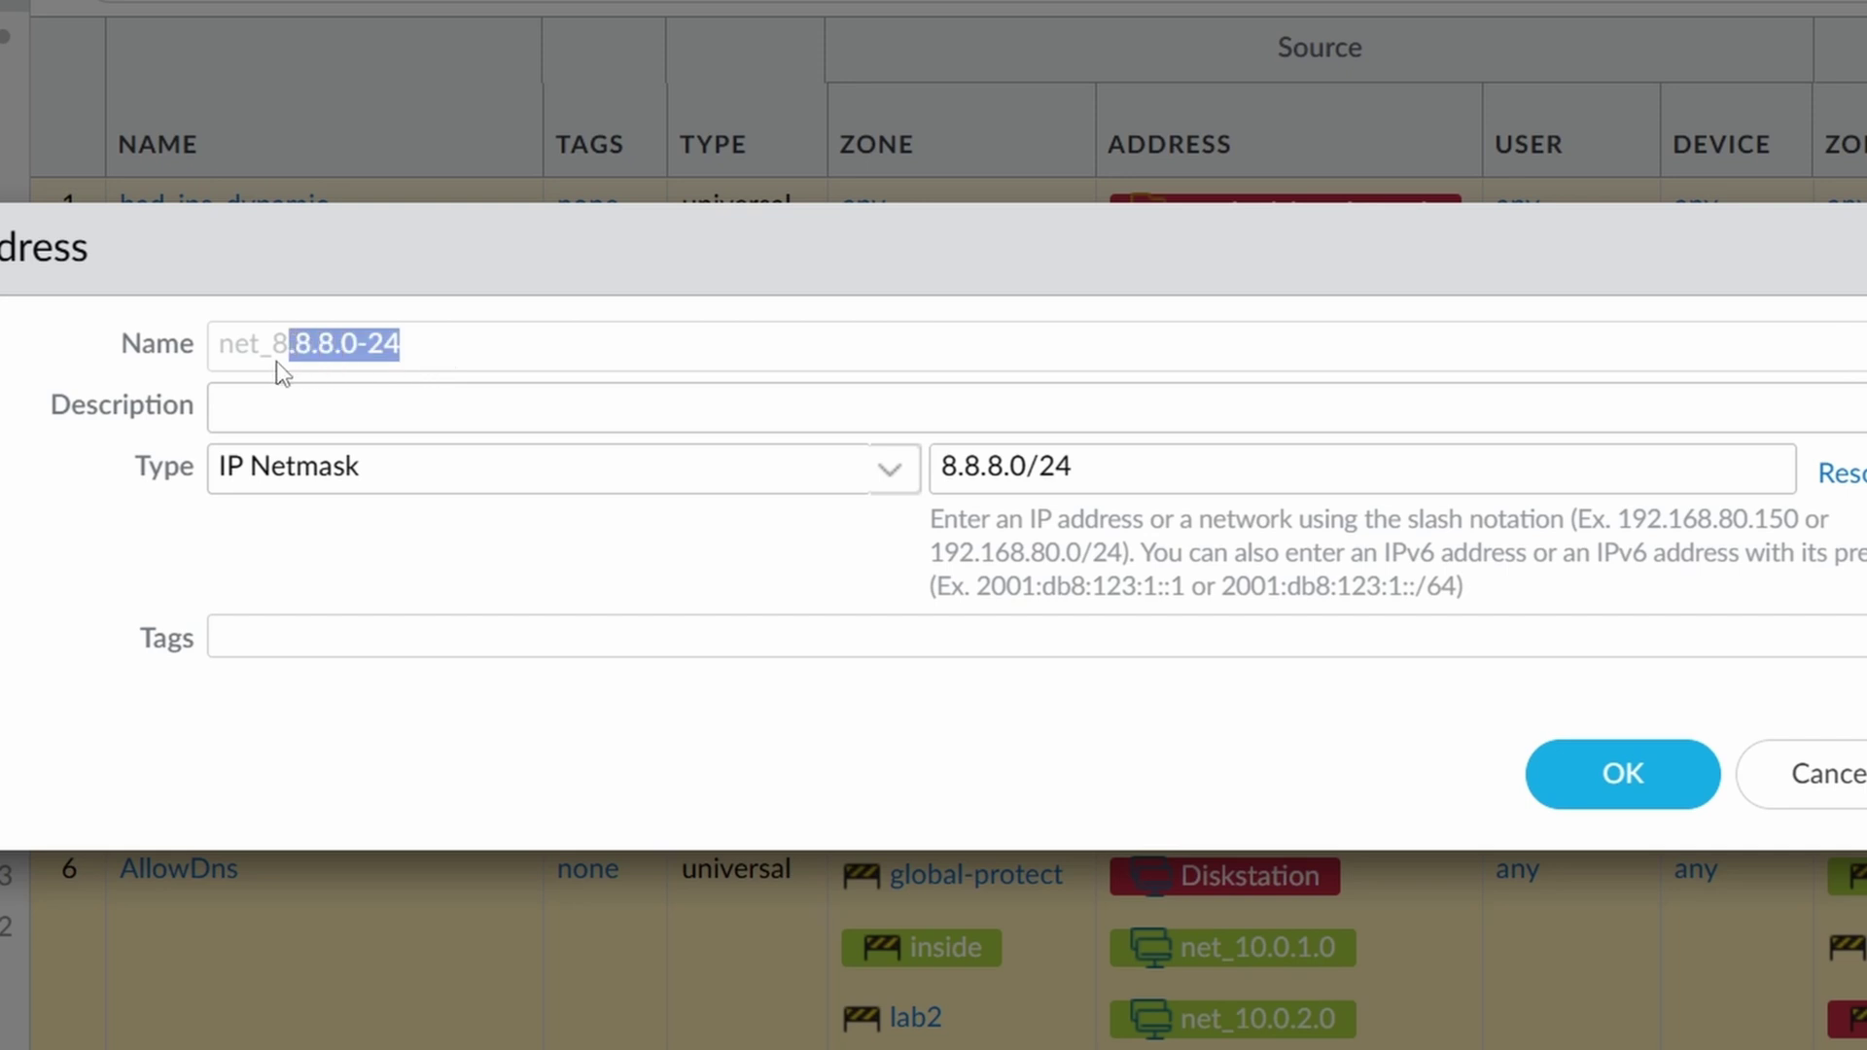
pyautogui.click(1157, 457)
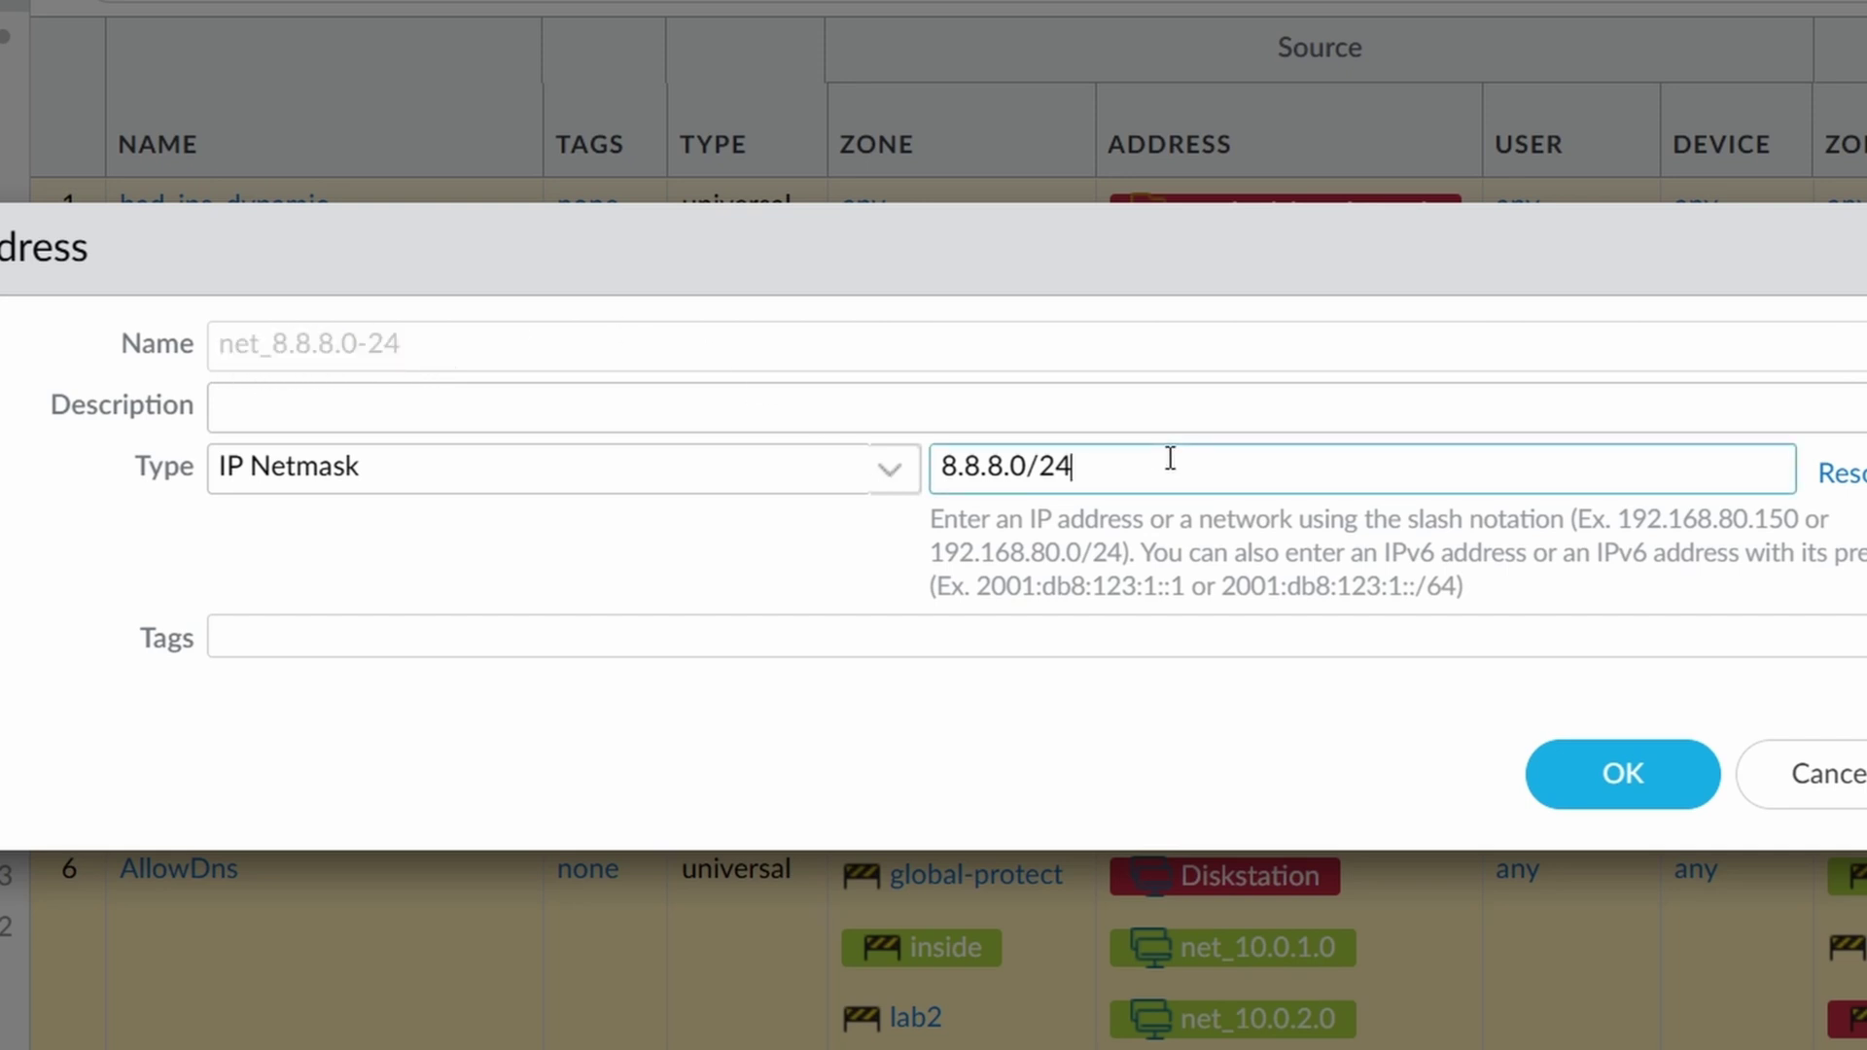
pyautogui.click(894, 472)
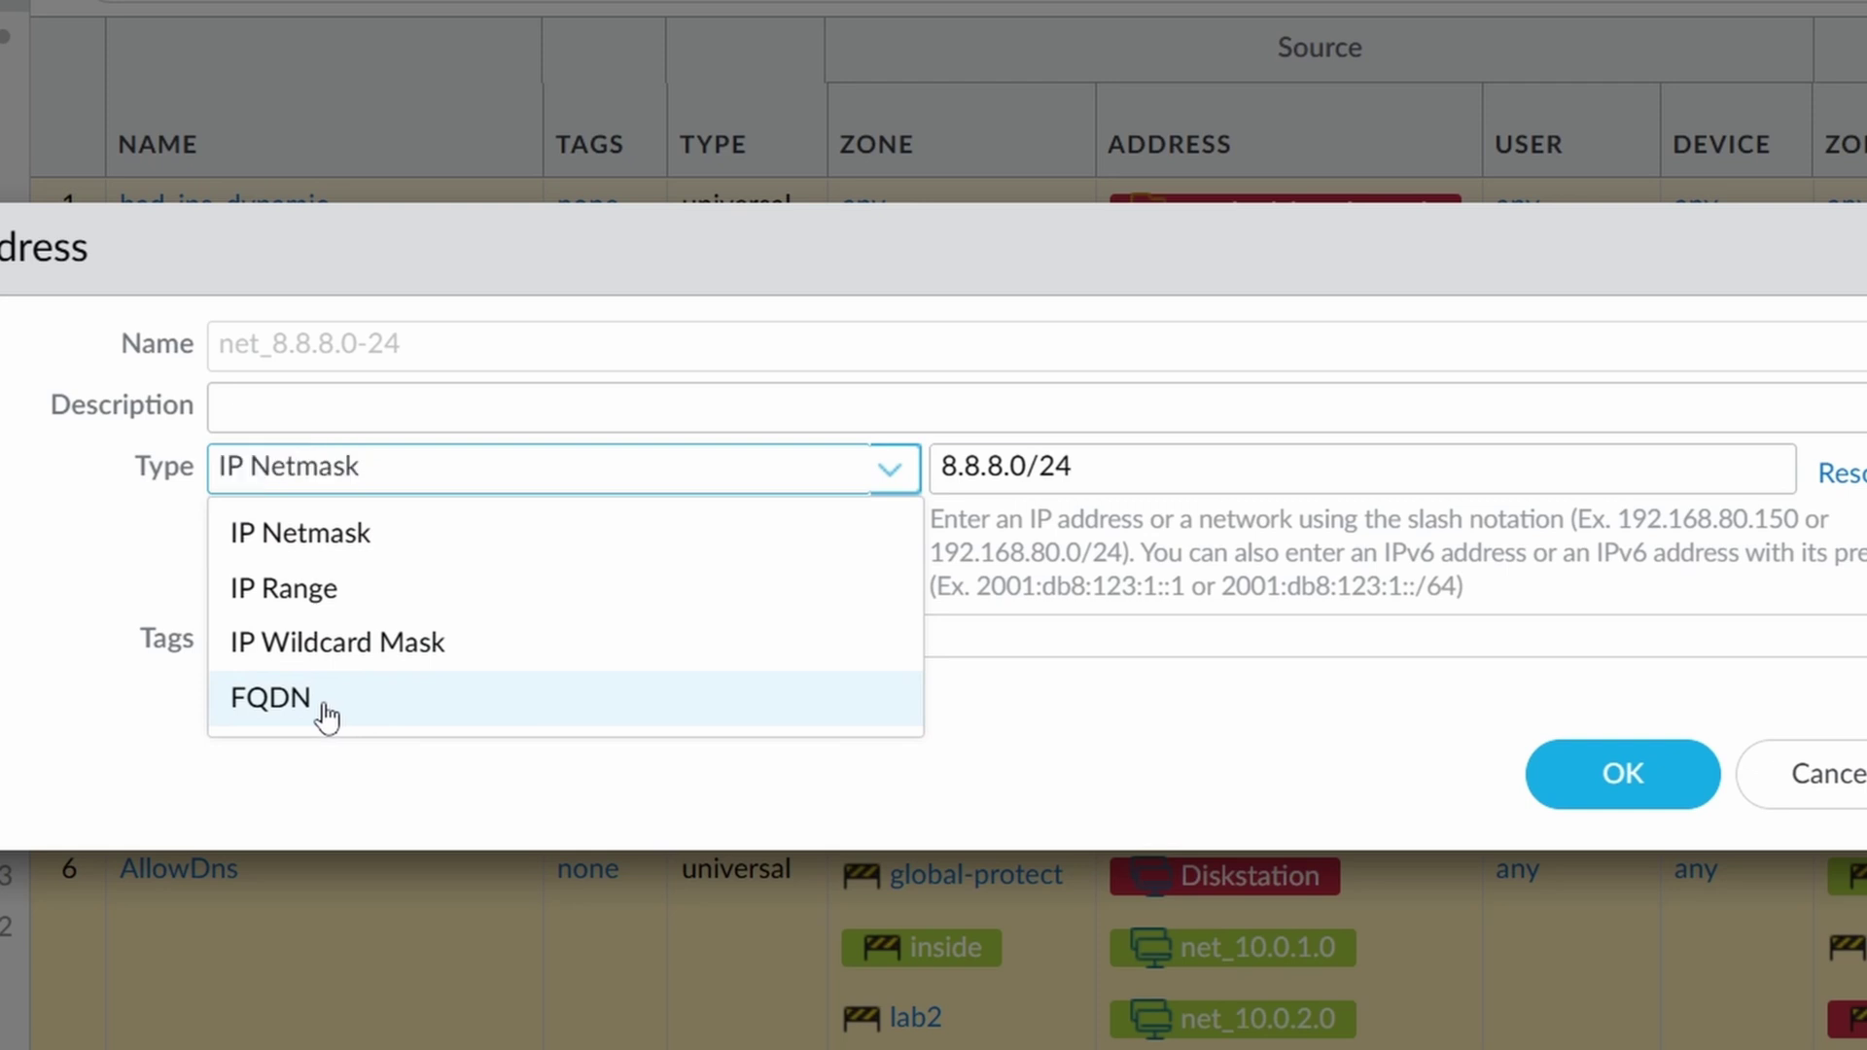
pyautogui.click(326, 710)
pyautogui.click(1046, 465)
pyautogui.write('dn')
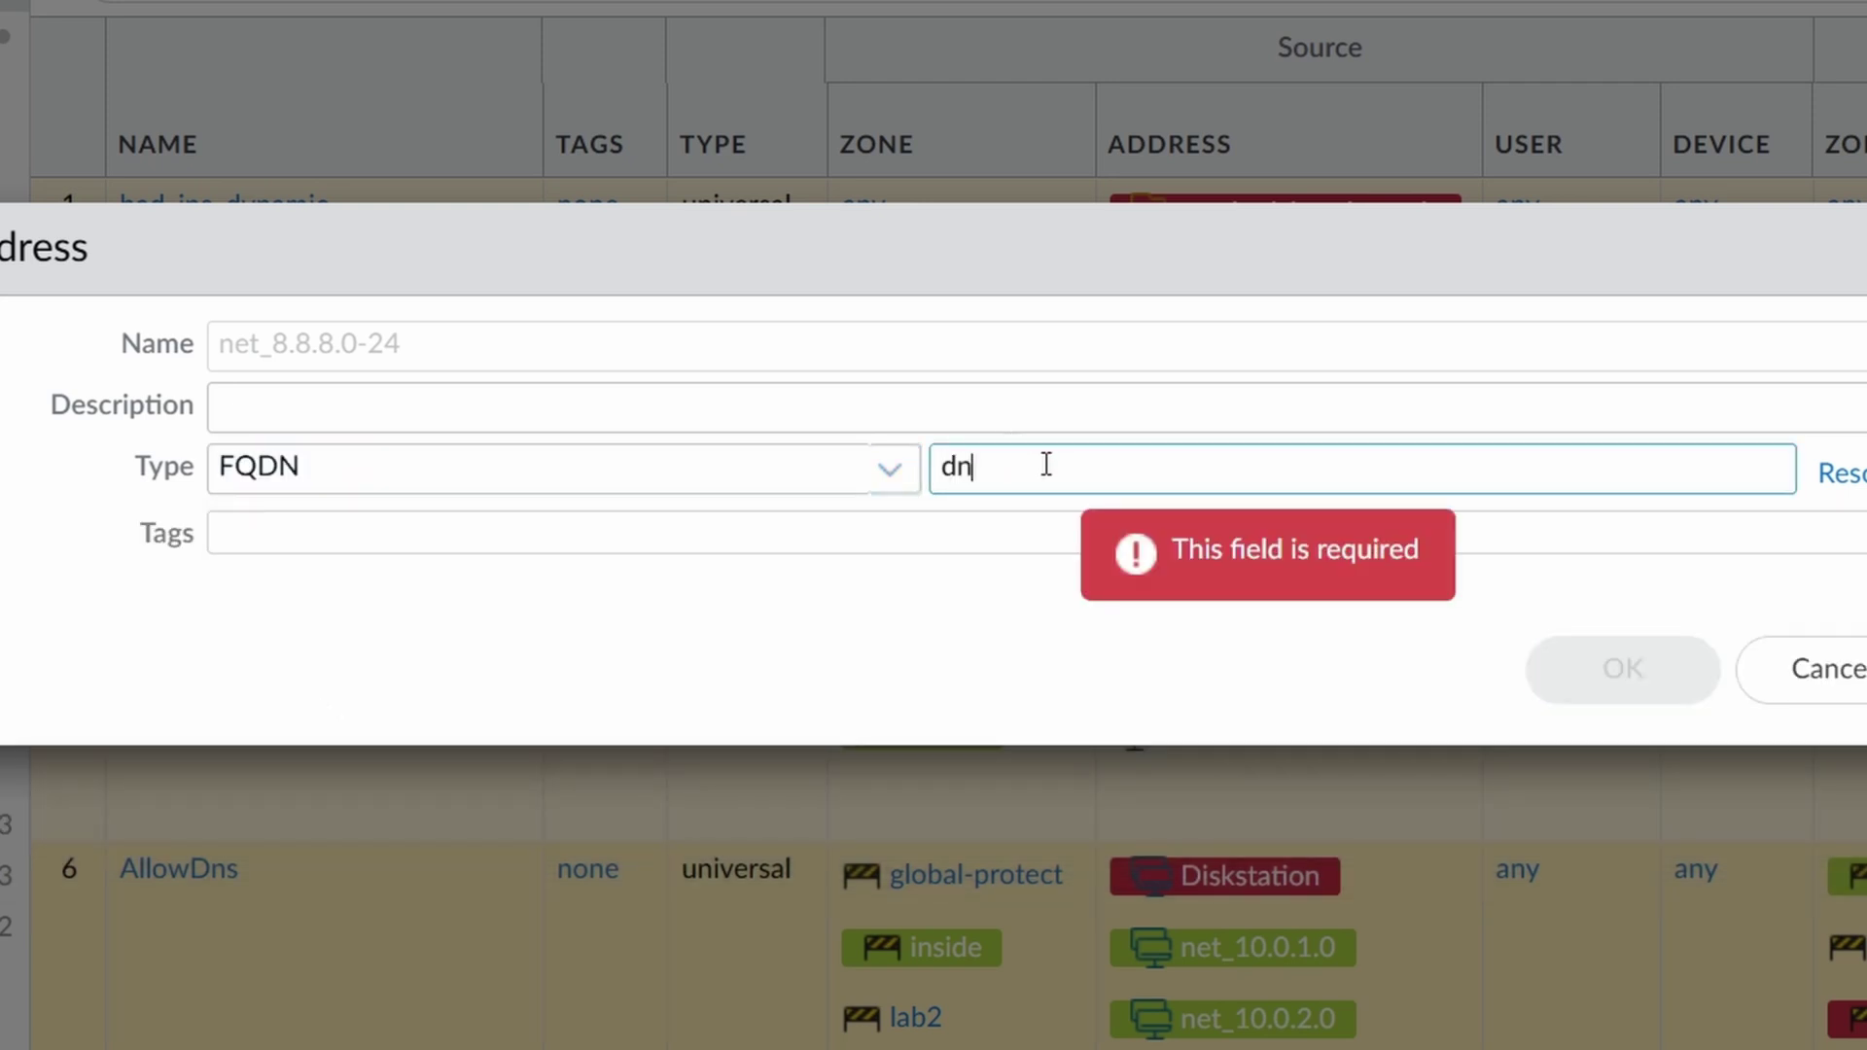
pyautogui.write('s.google.com')
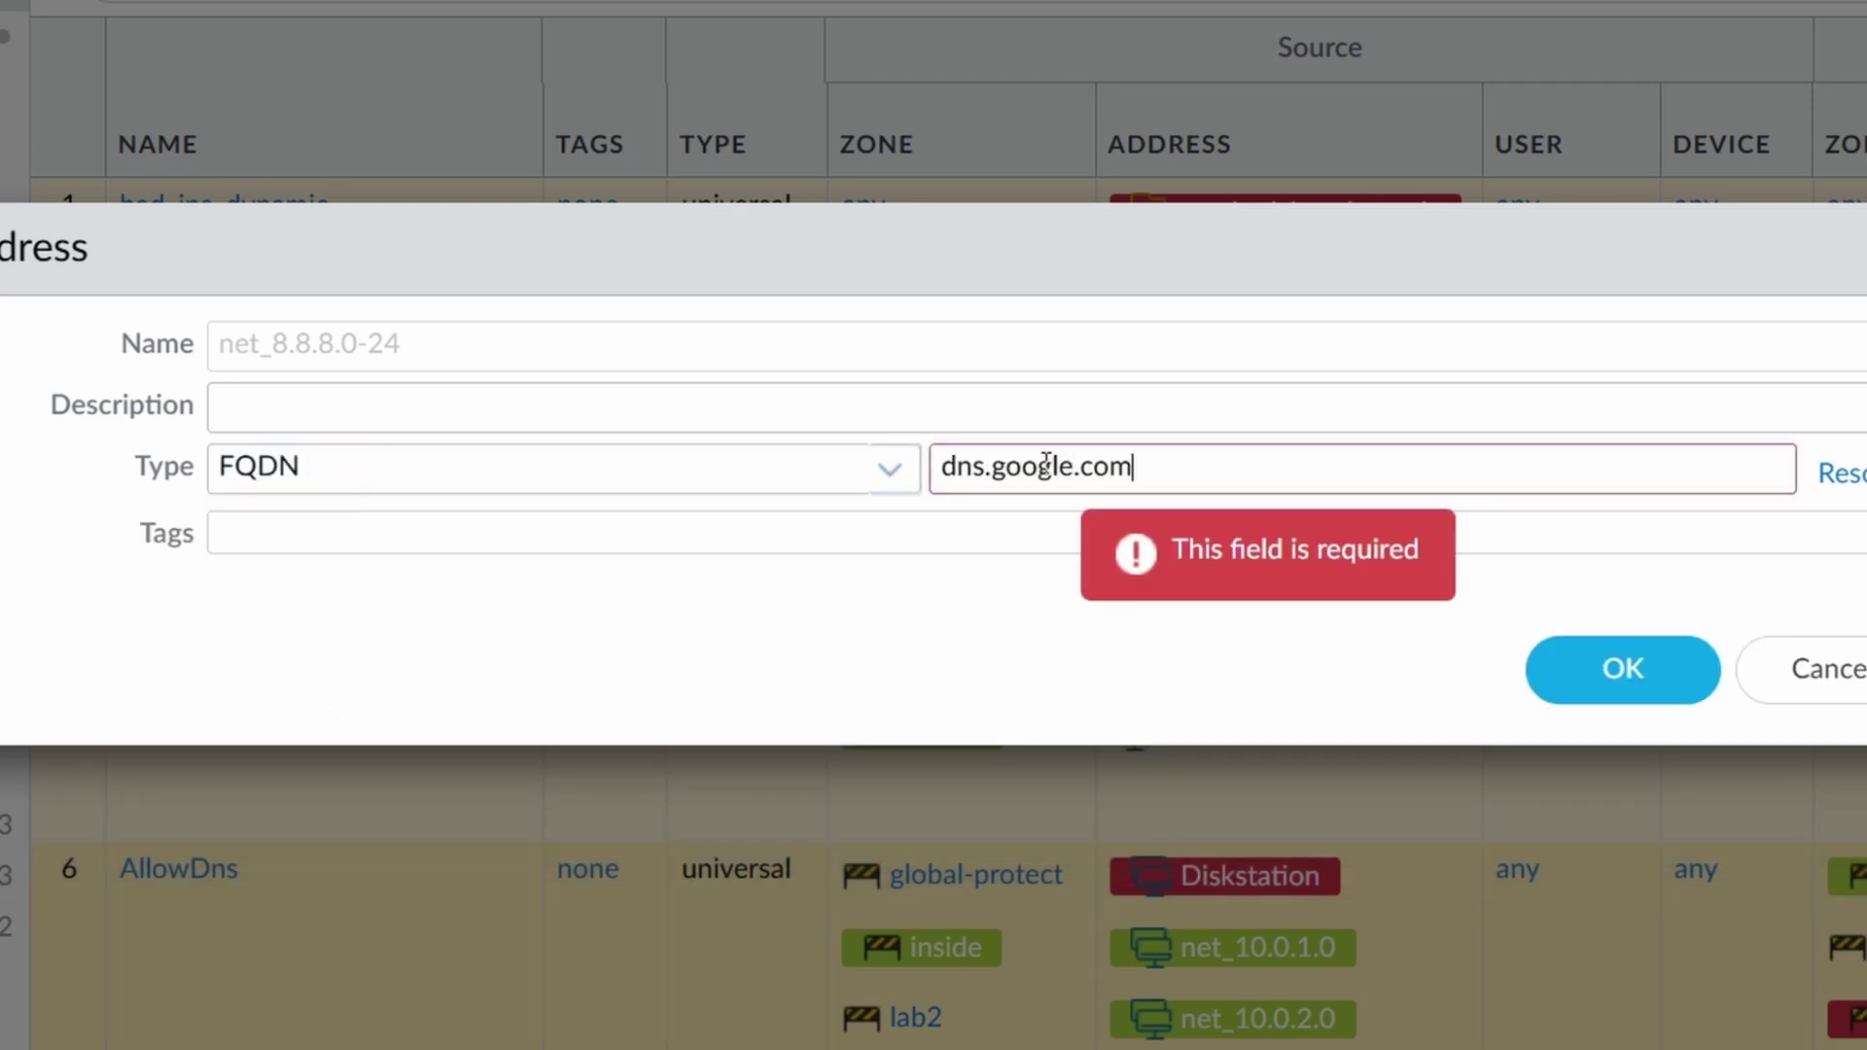
pyautogui.click(1599, 671)
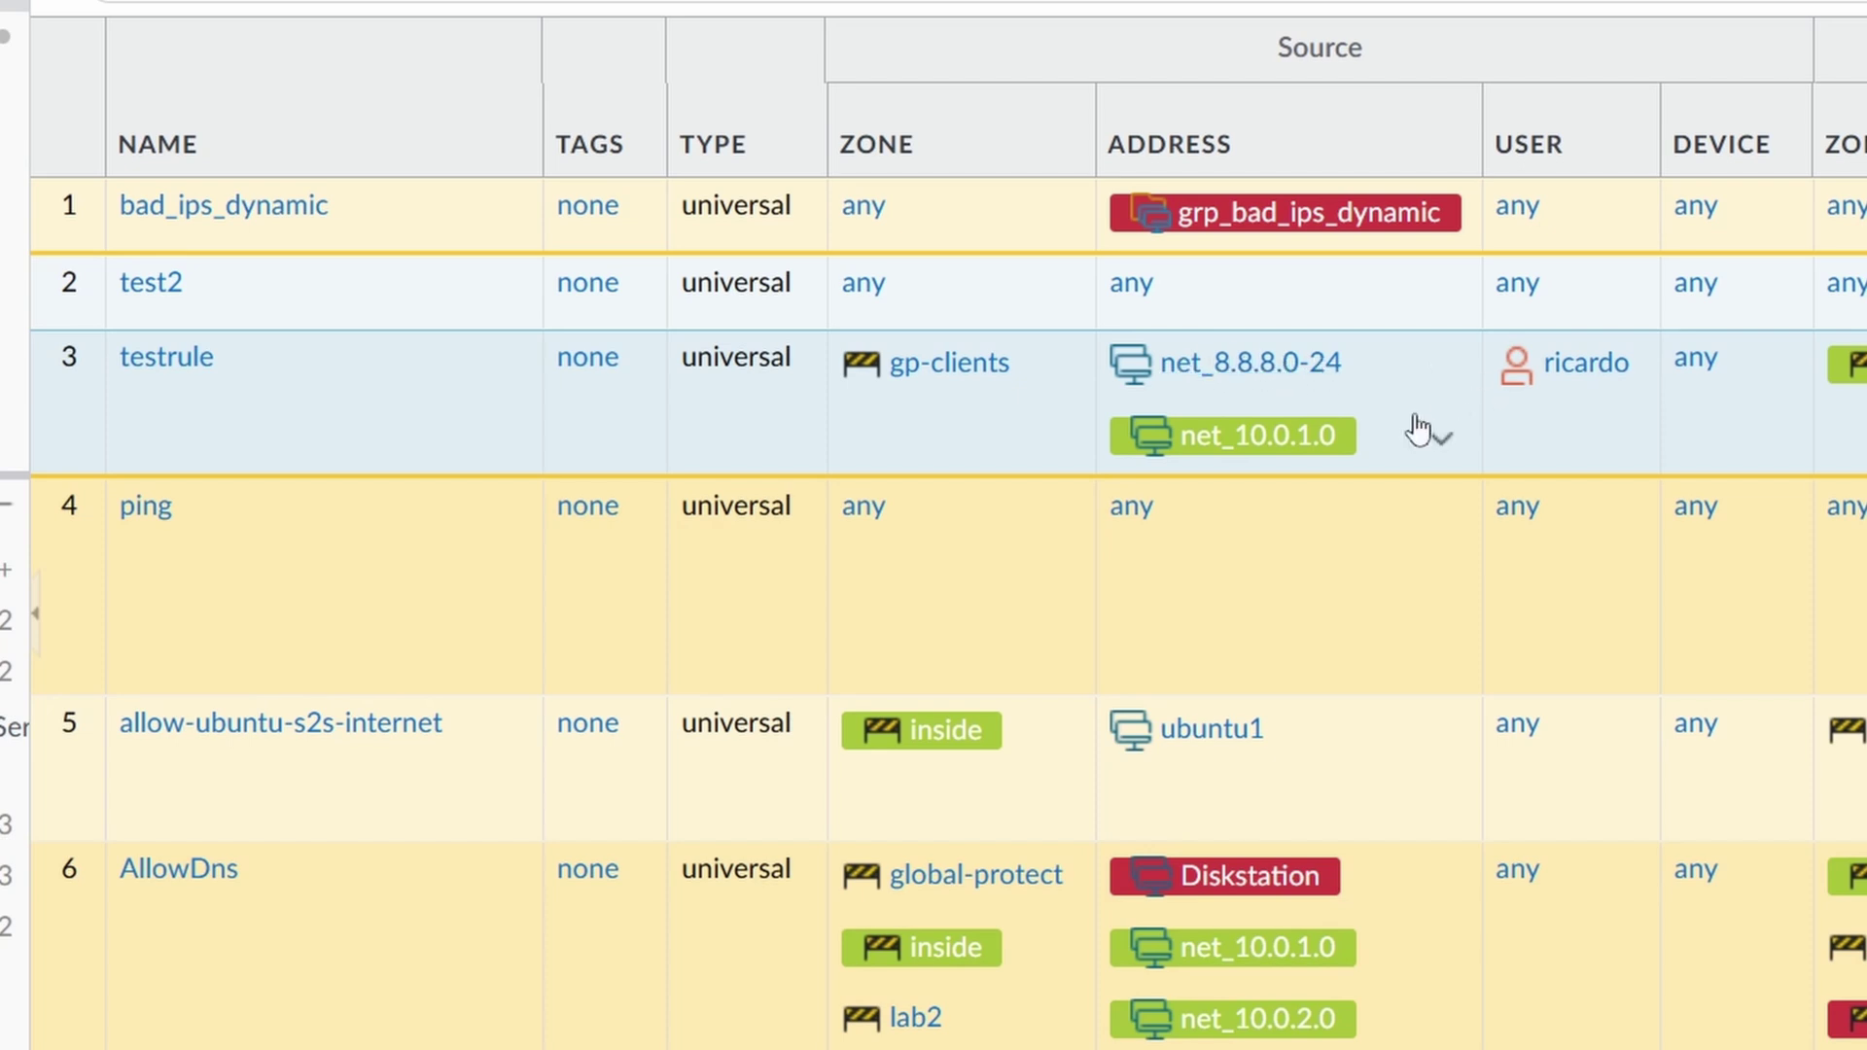
# Remove net_10.0.1.0 from testrule, declining the removal prompt for net_8.8.8.0-24.
pyautogui.click(1440, 368)
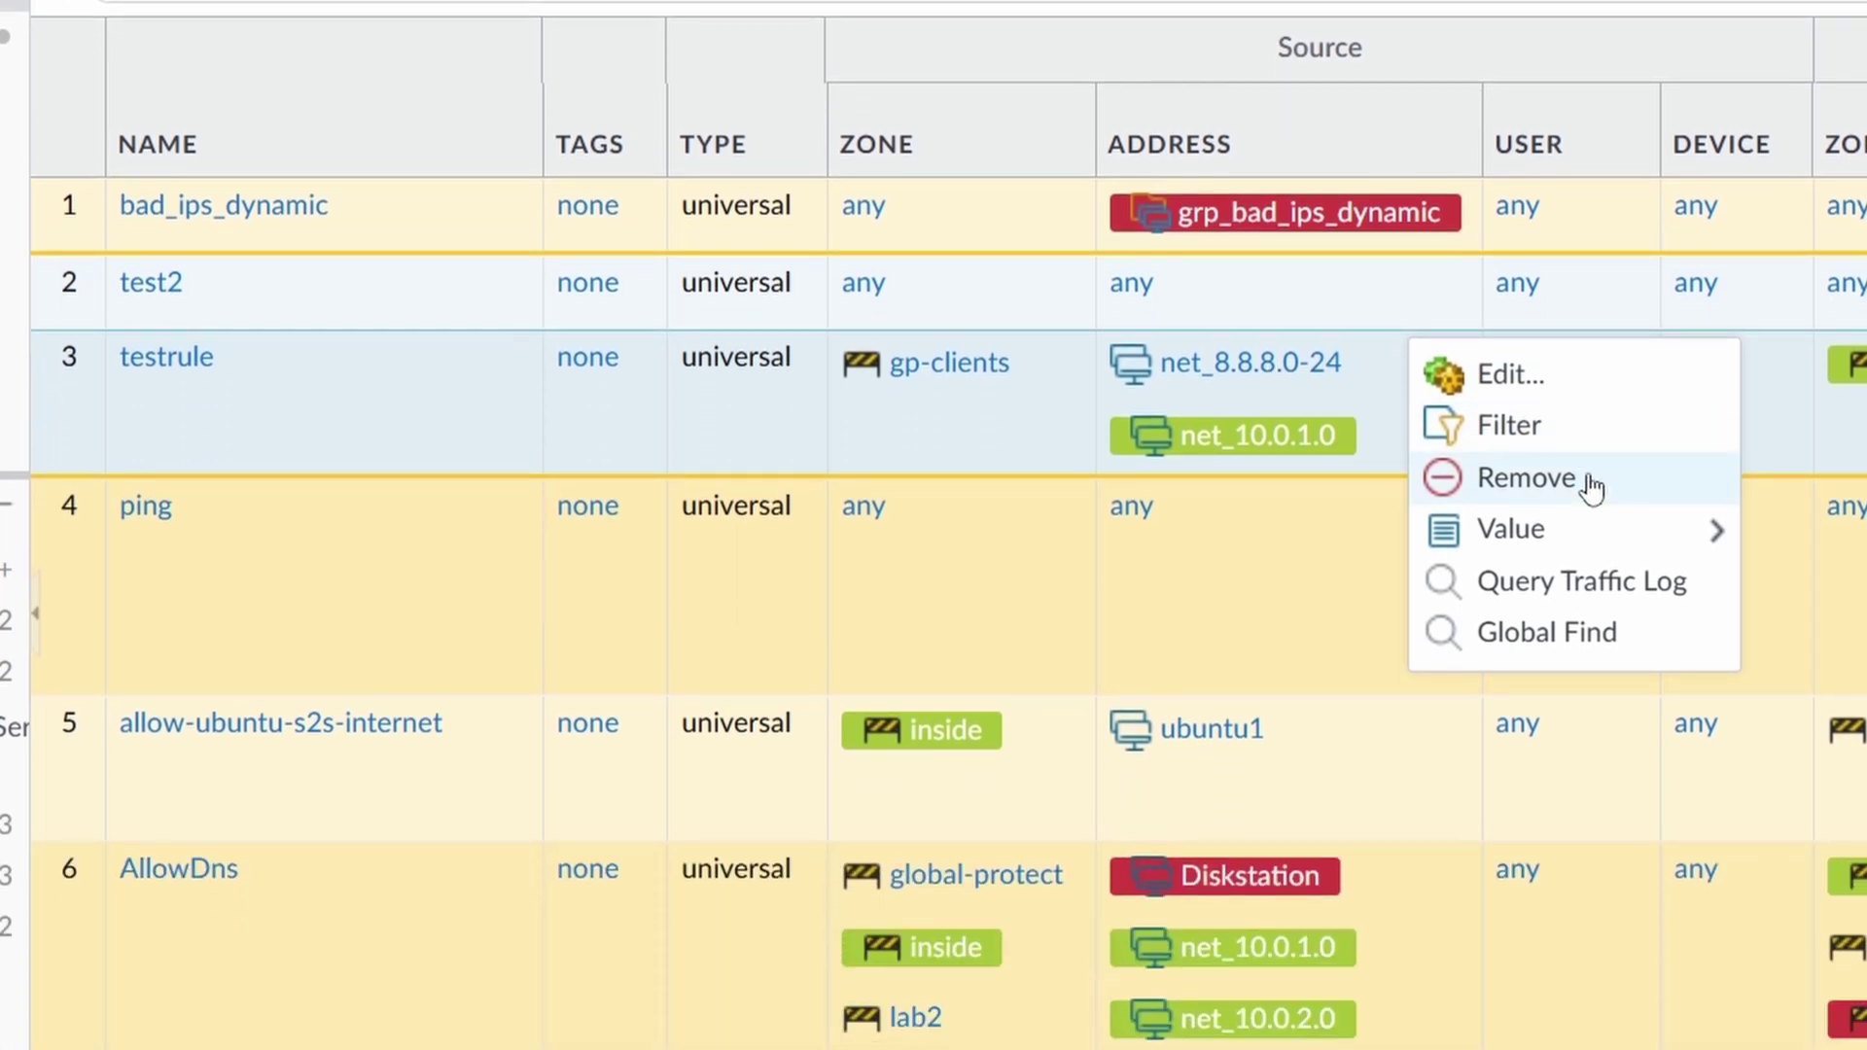
pyautogui.click(1597, 498)
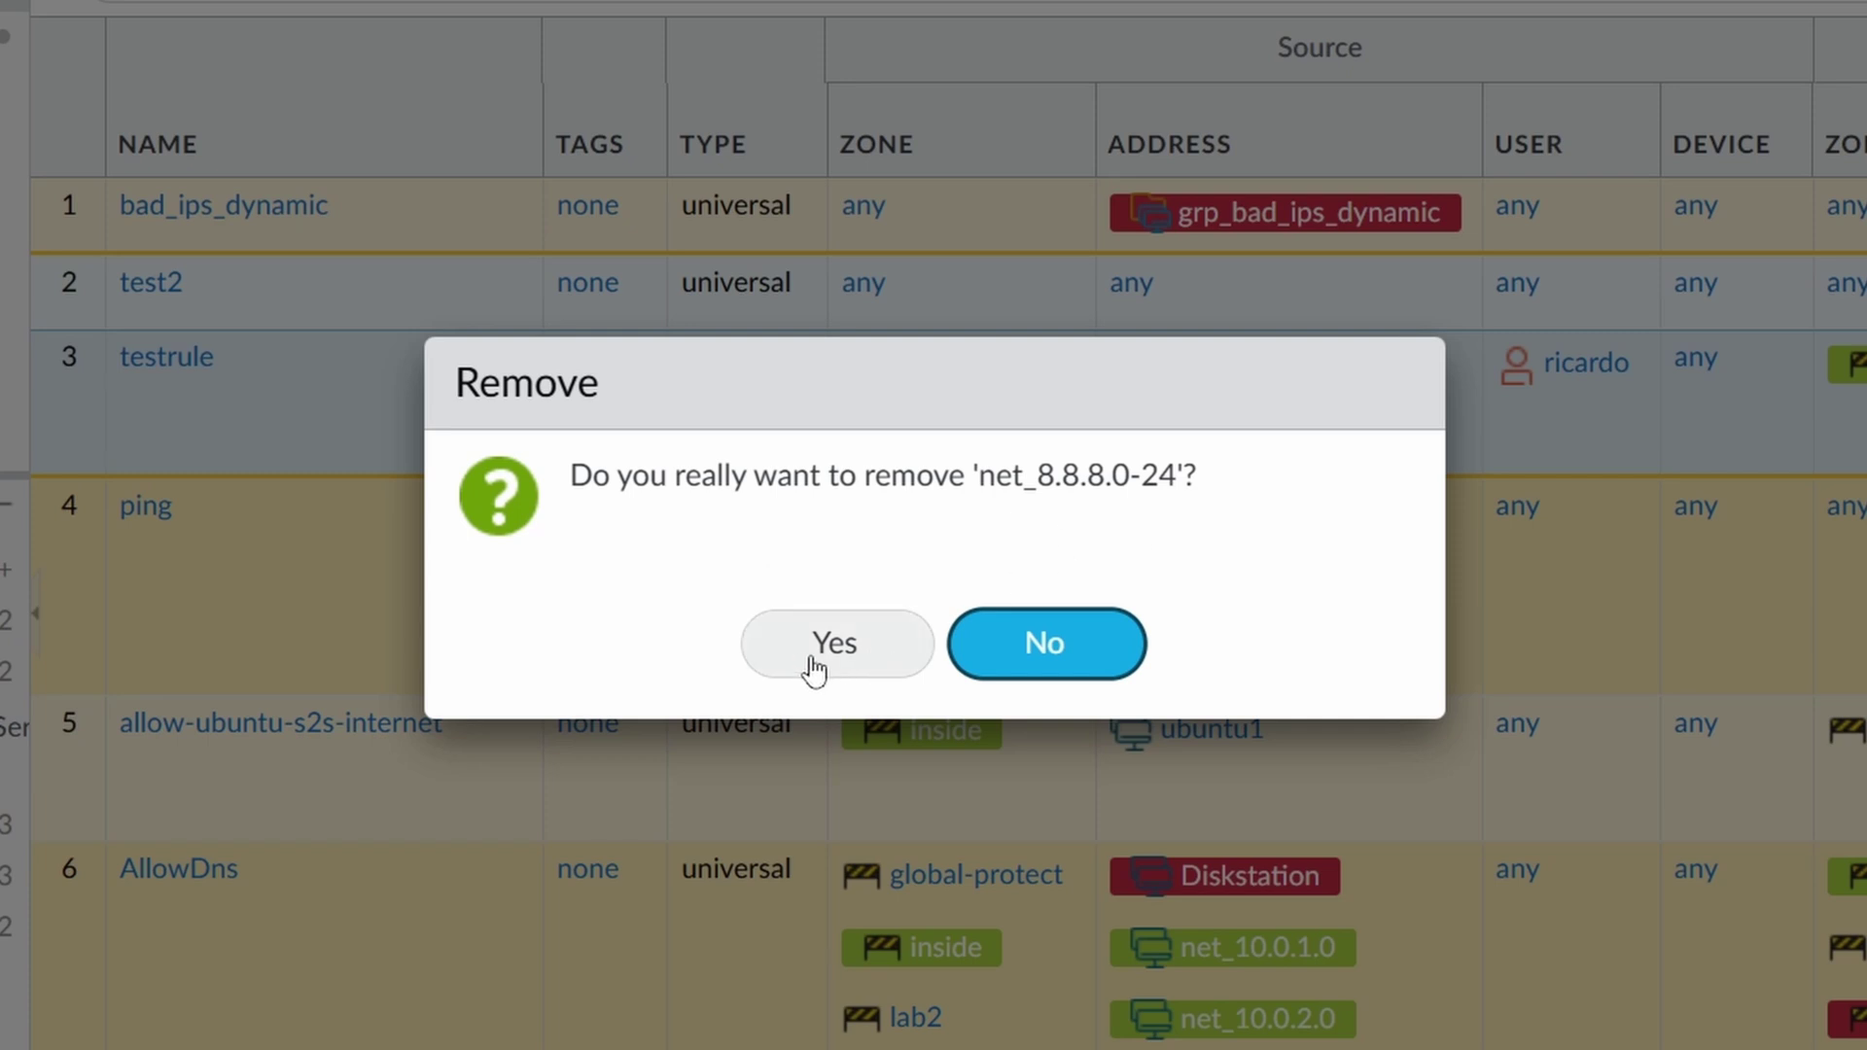
pyautogui.click(1000, 658)
pyautogui.click(1444, 431)
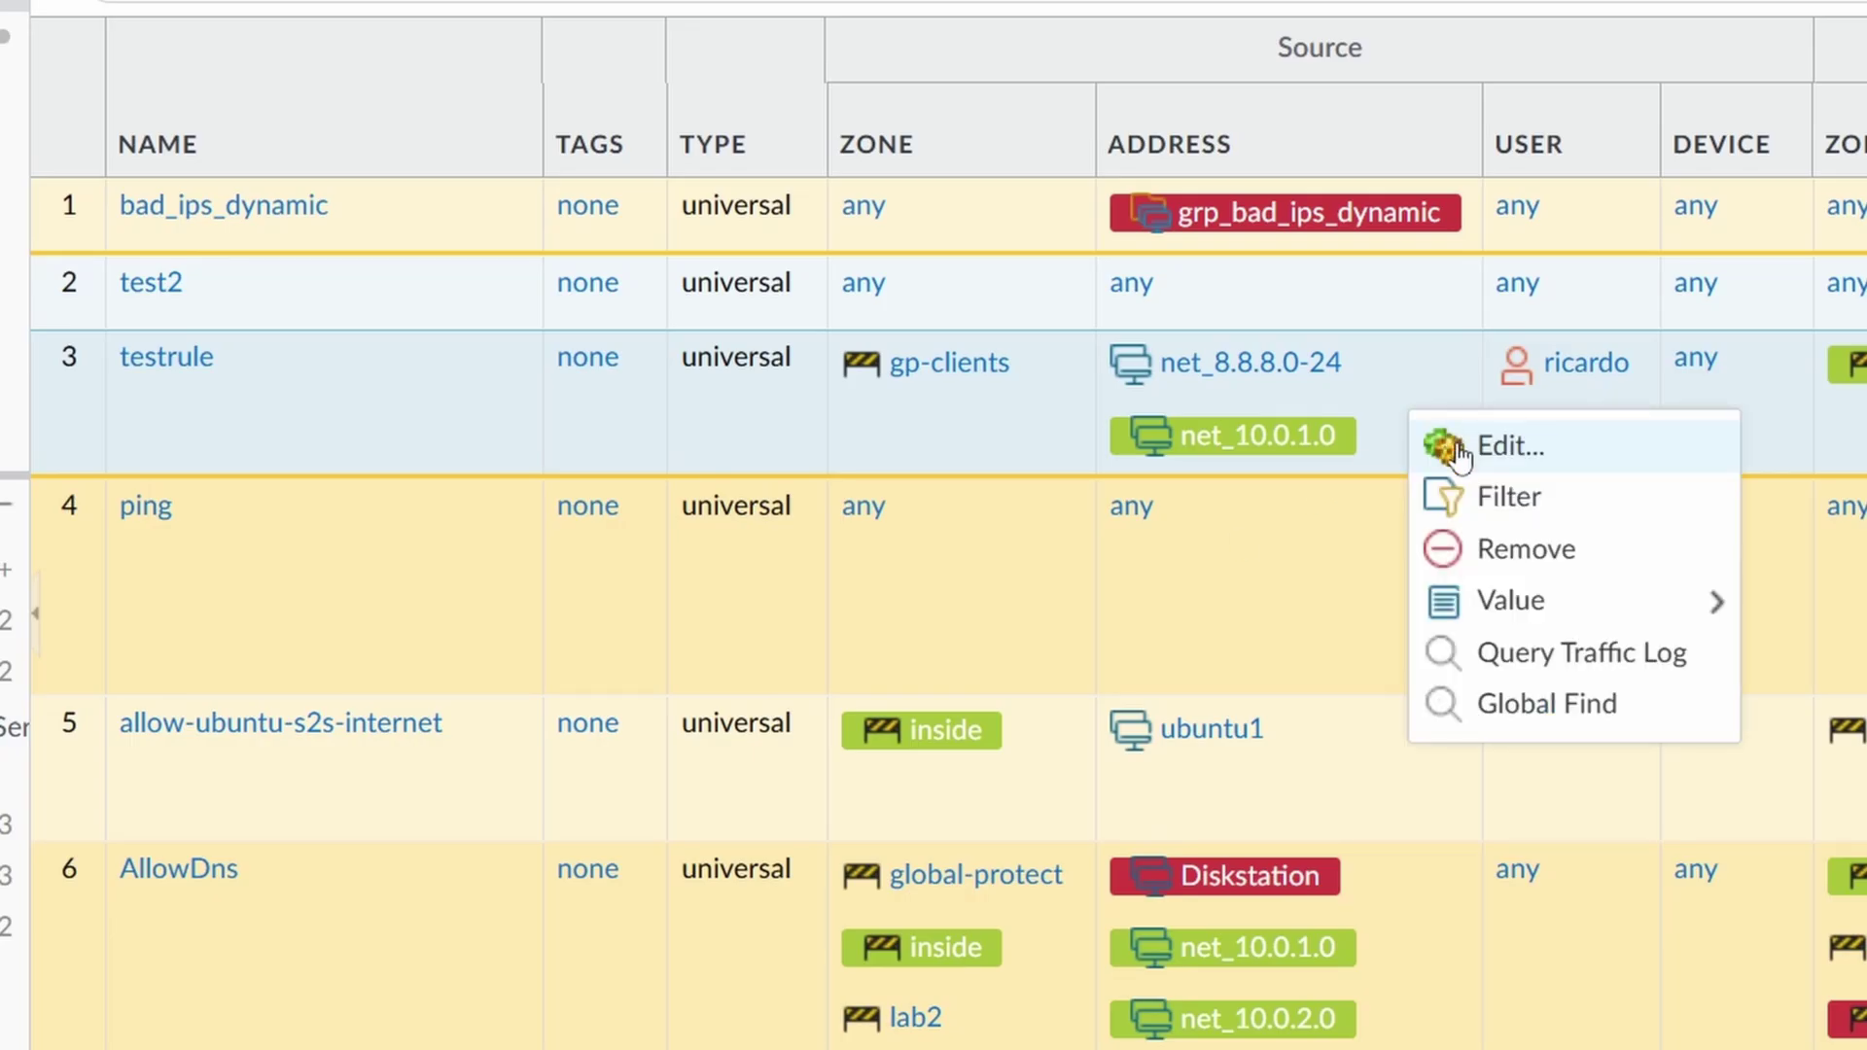
pyautogui.click(1536, 547)
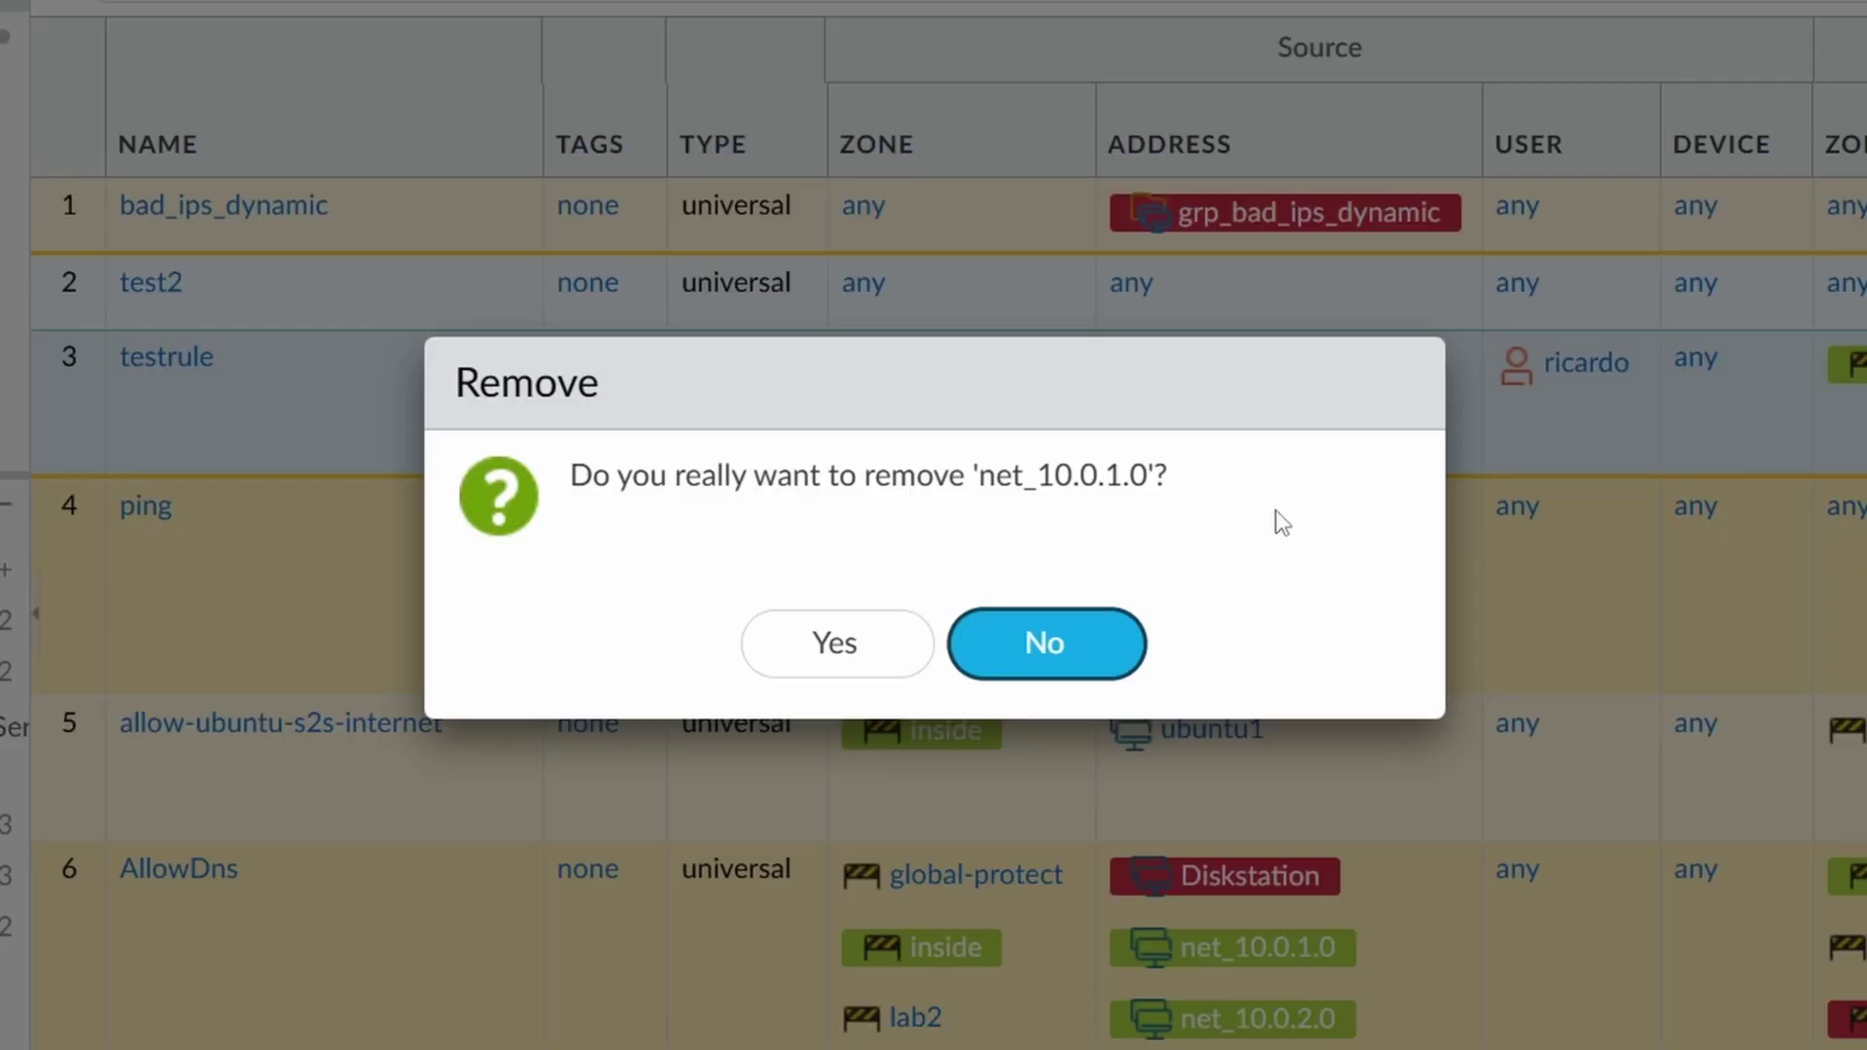
pyautogui.click(812, 664)
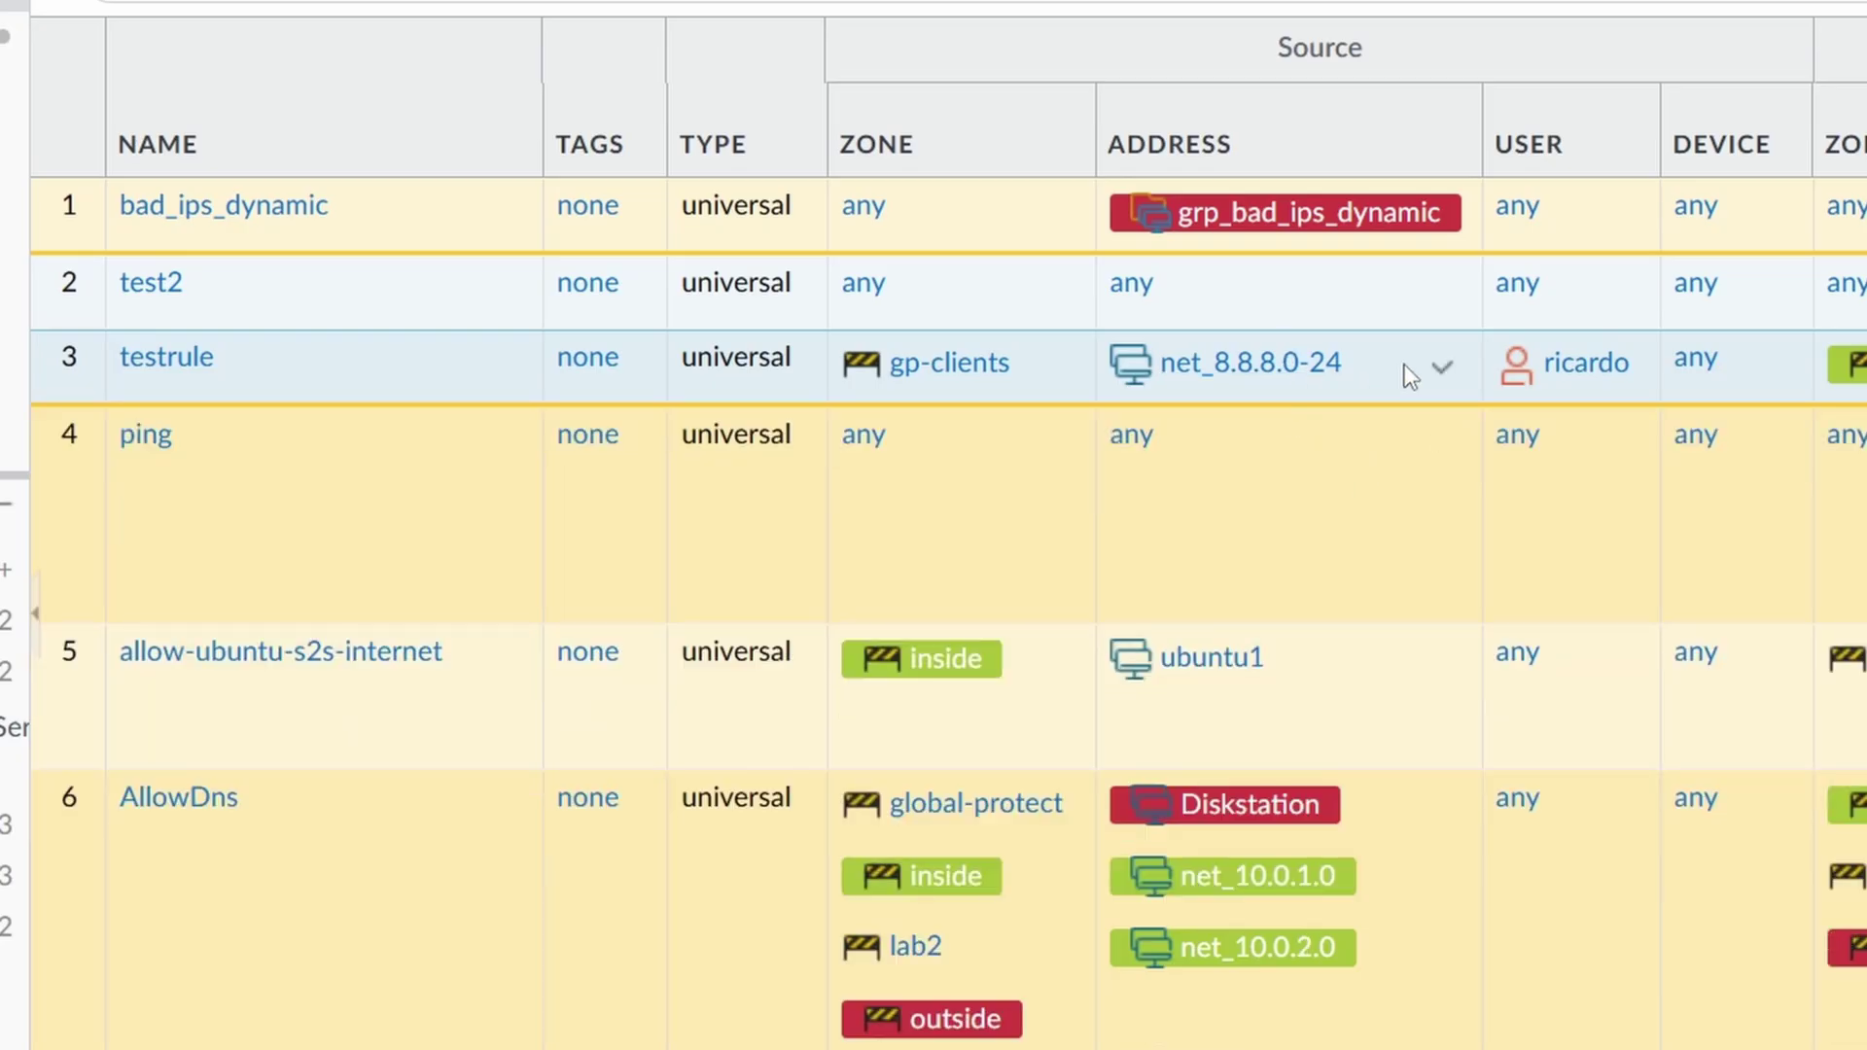
pyautogui.click(1445, 367)
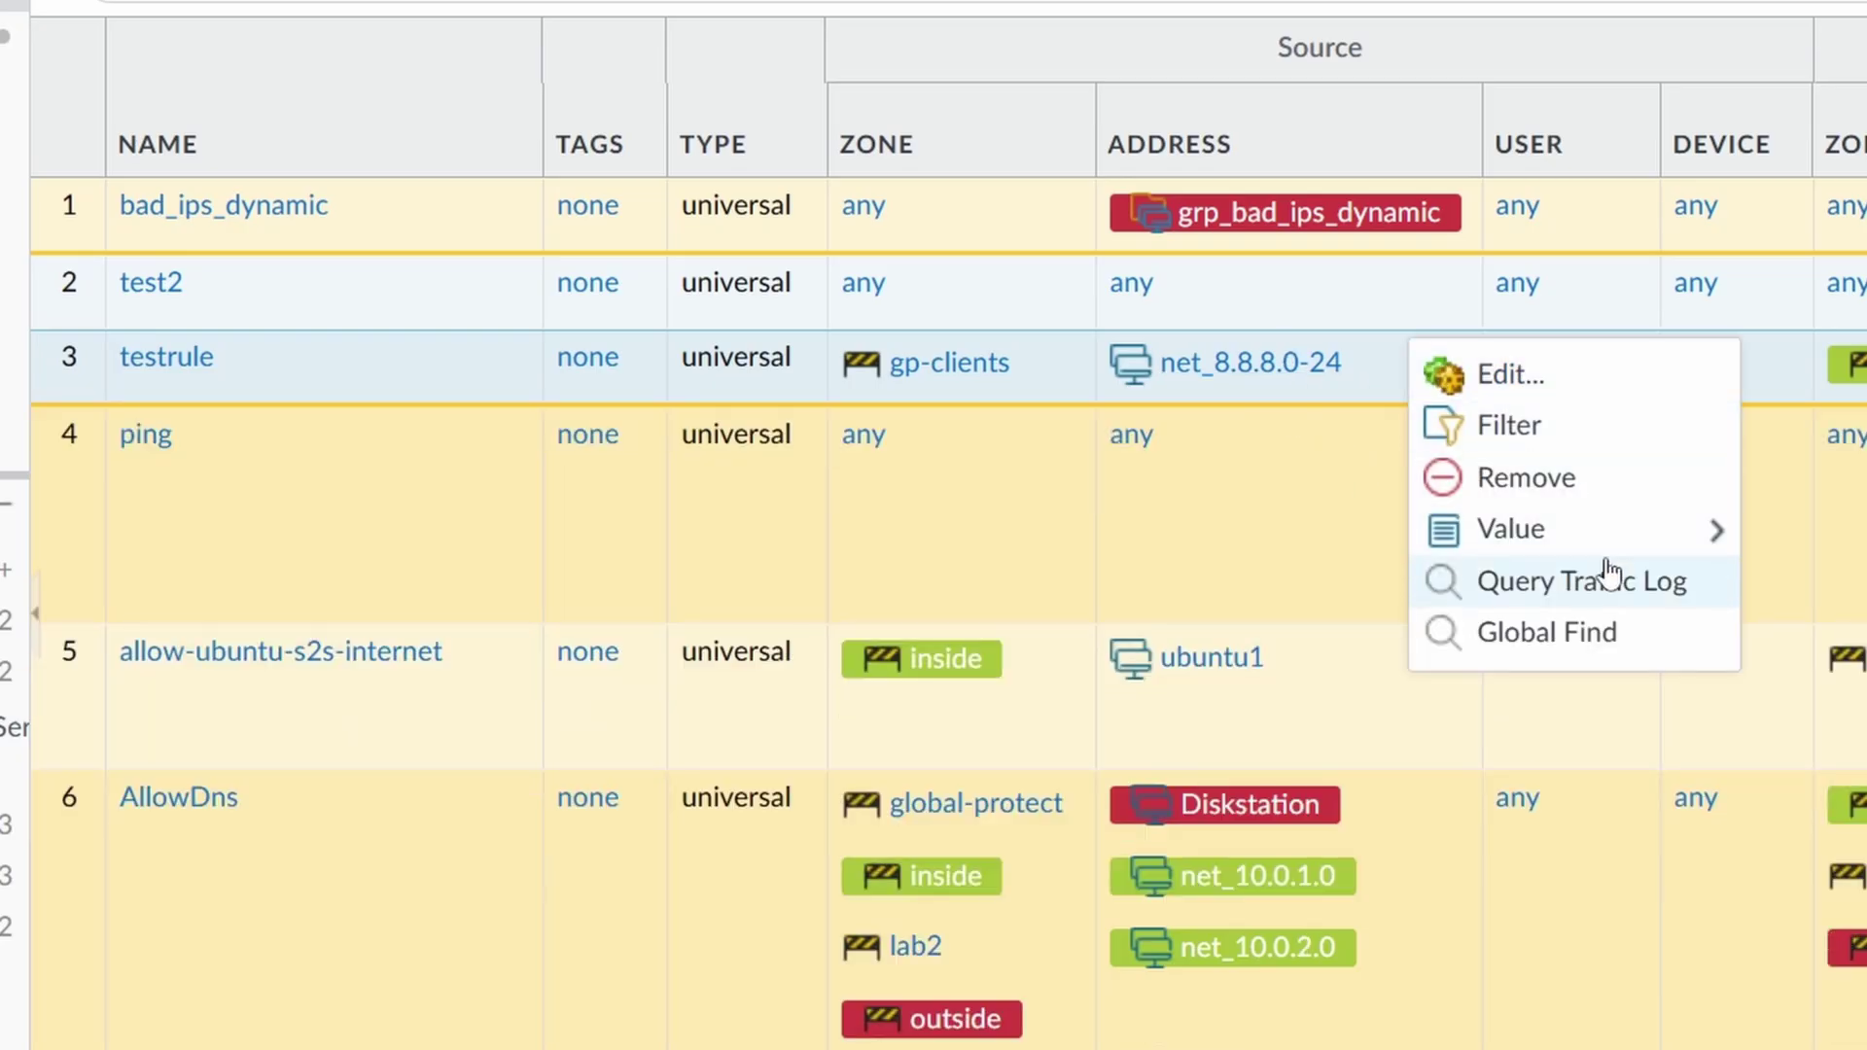
pyautogui.moveTo(1580, 532)
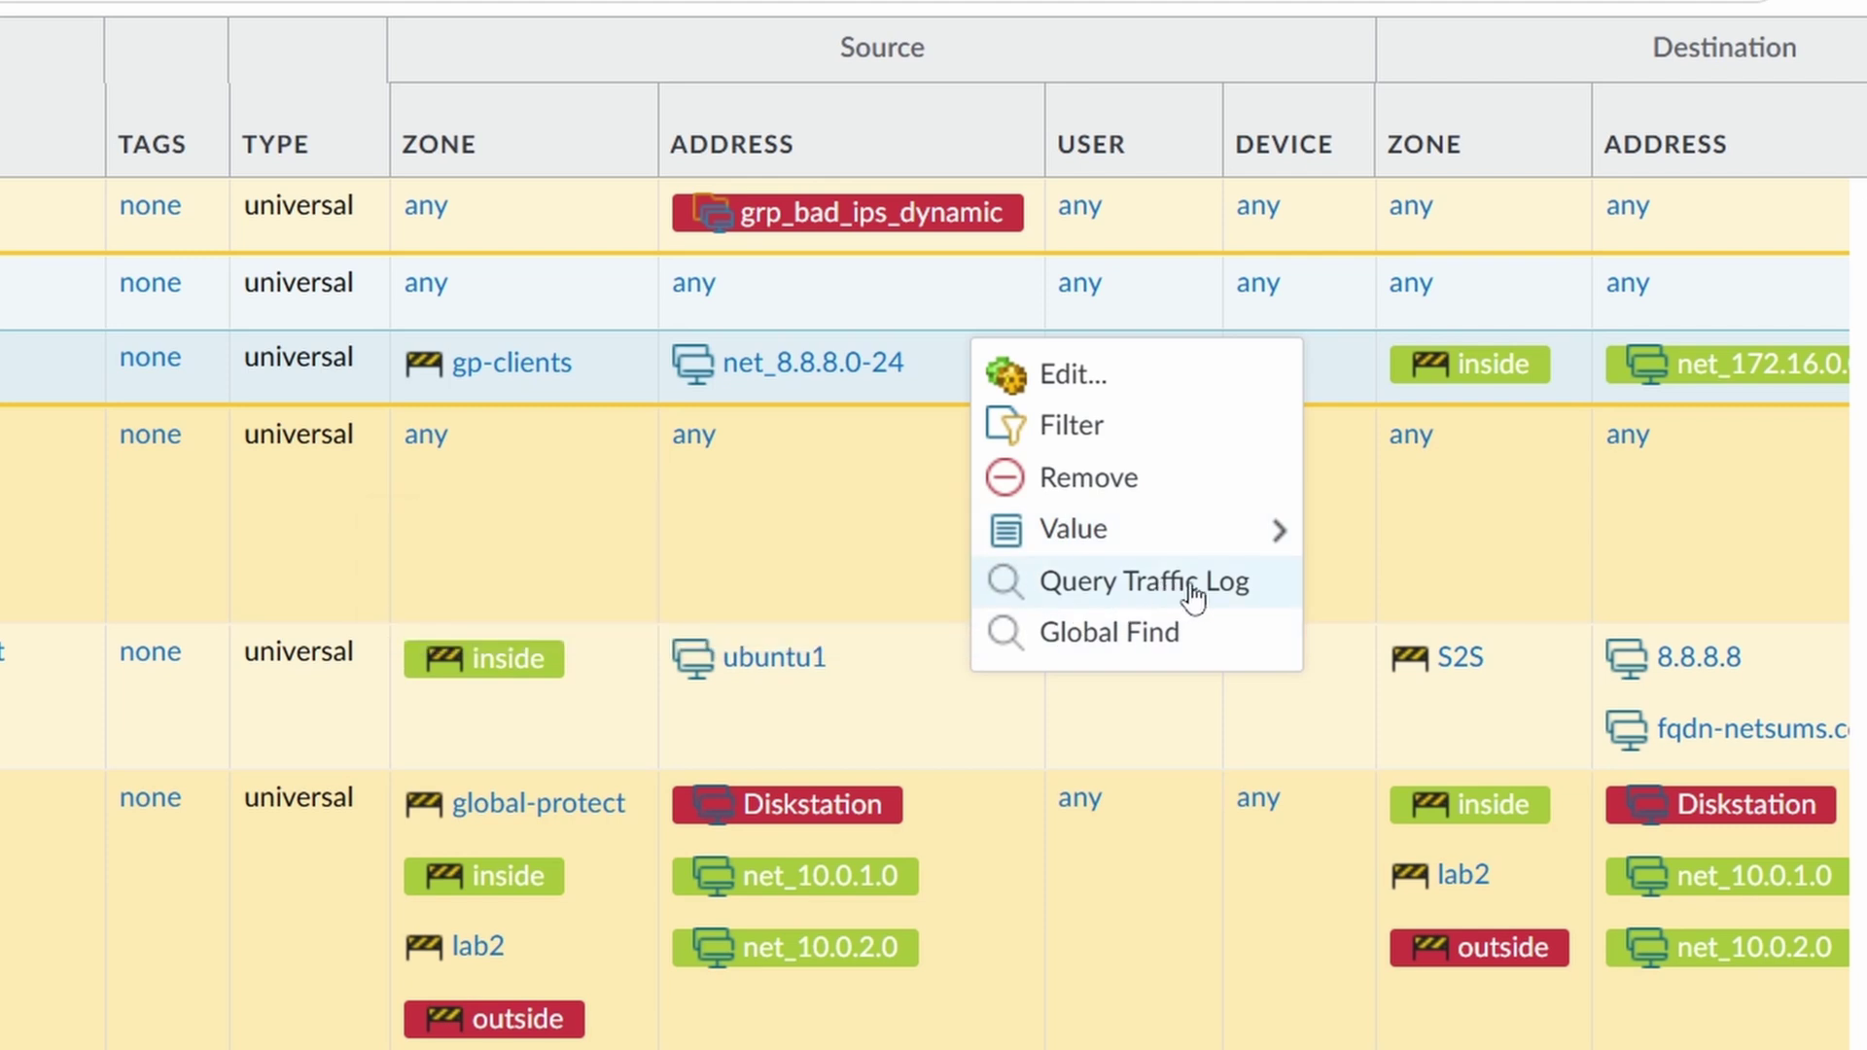
pyautogui.click(520, 365)
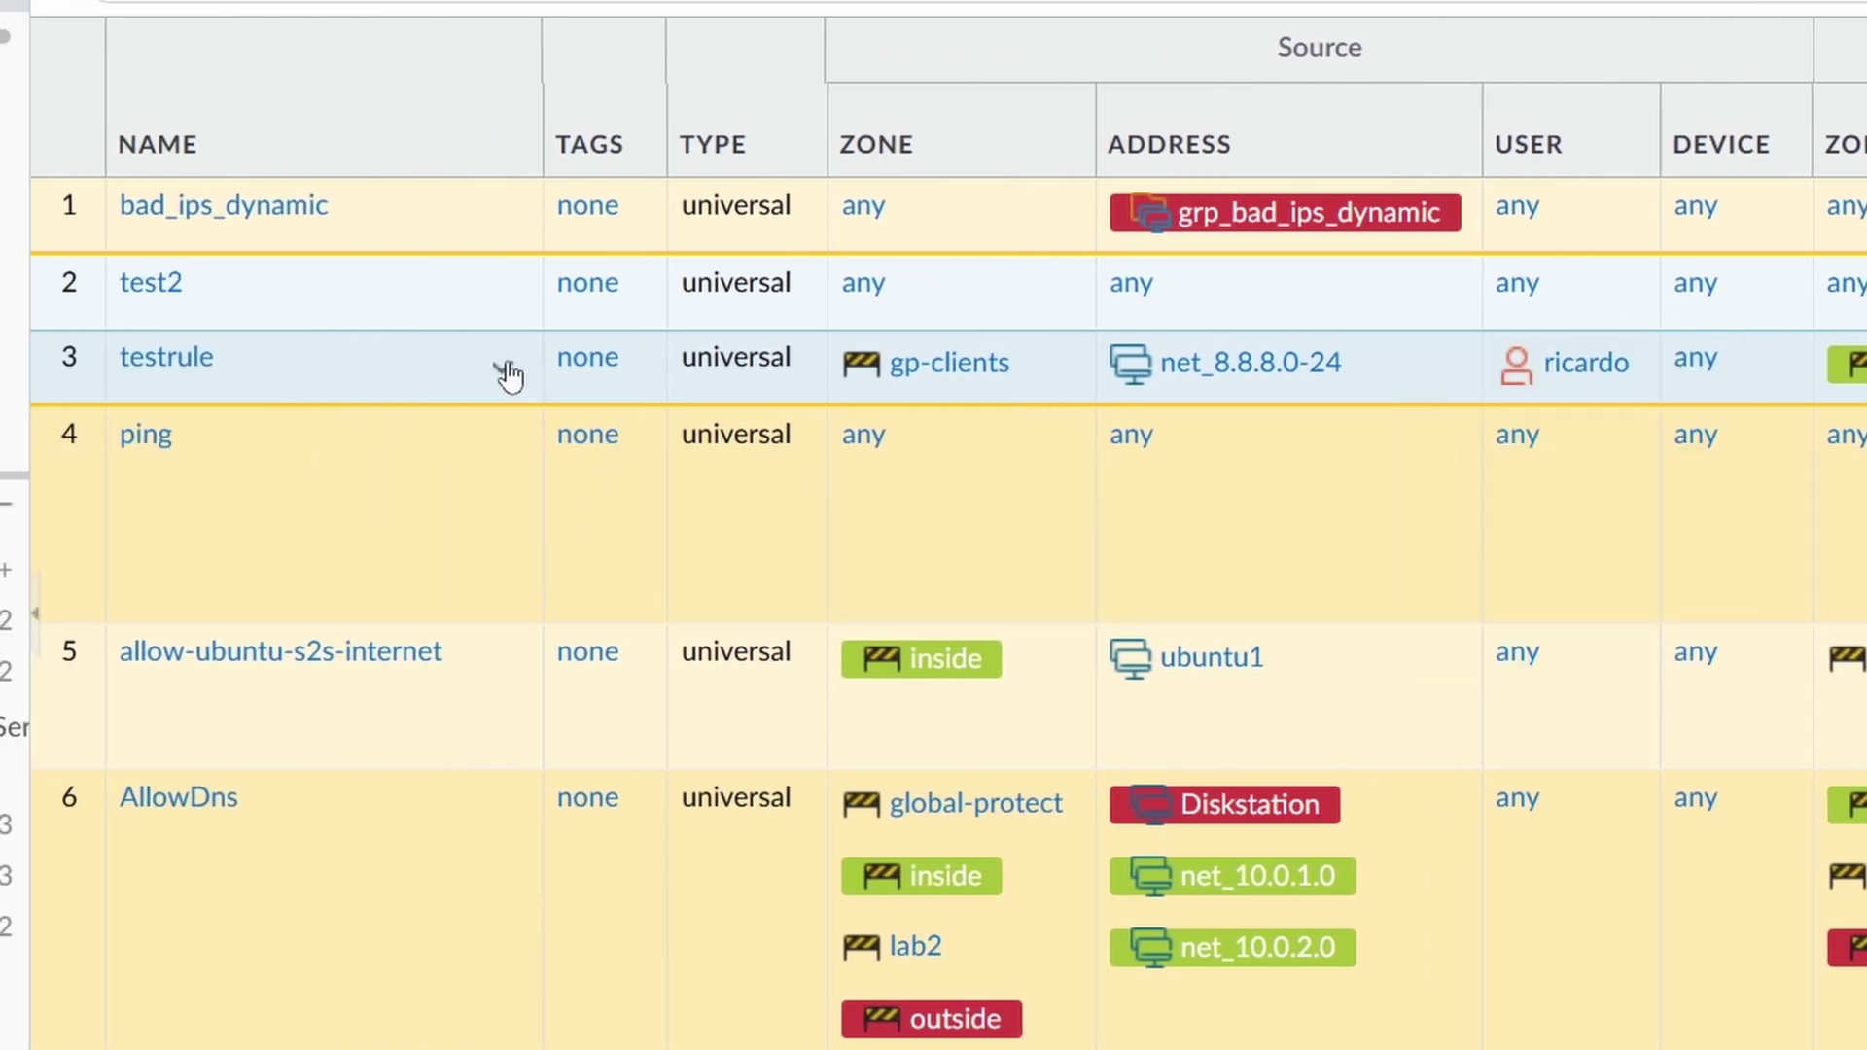
pyautogui.click(508, 372)
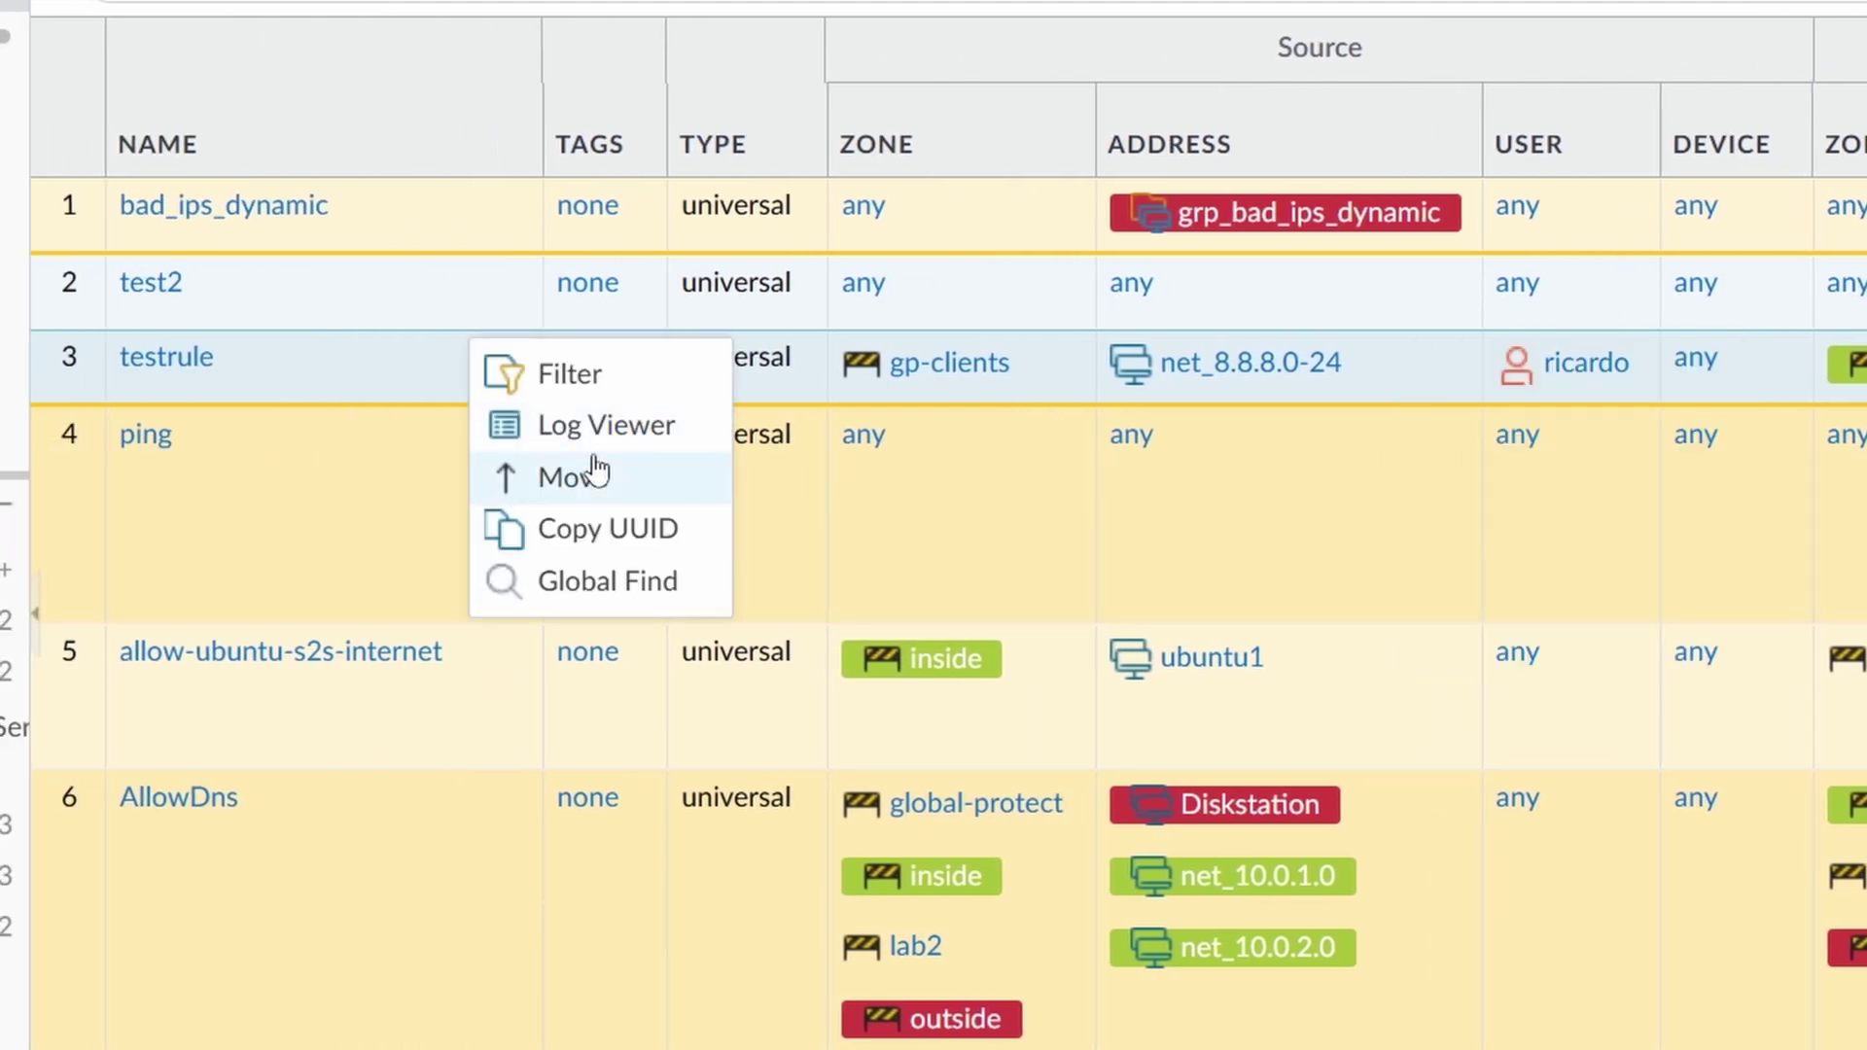
pyautogui.rightClick(1445, 367)
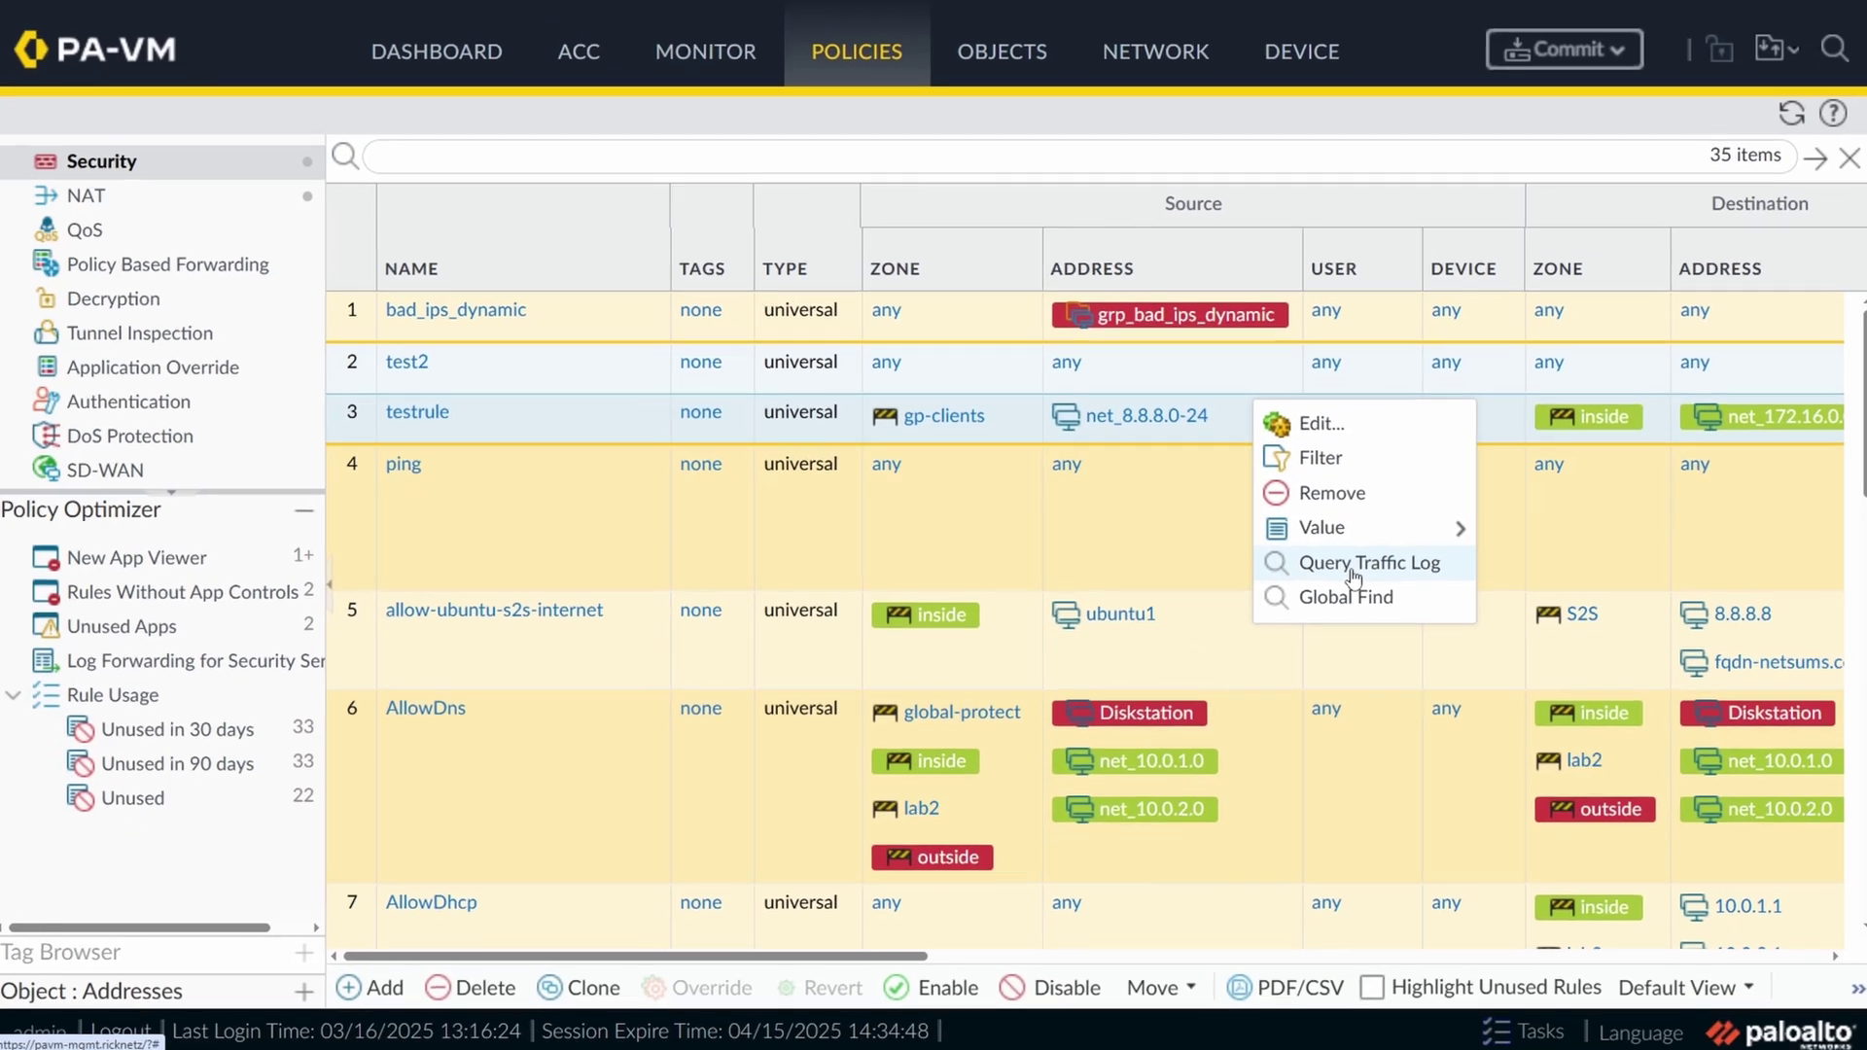
pyautogui.click(1354, 564)
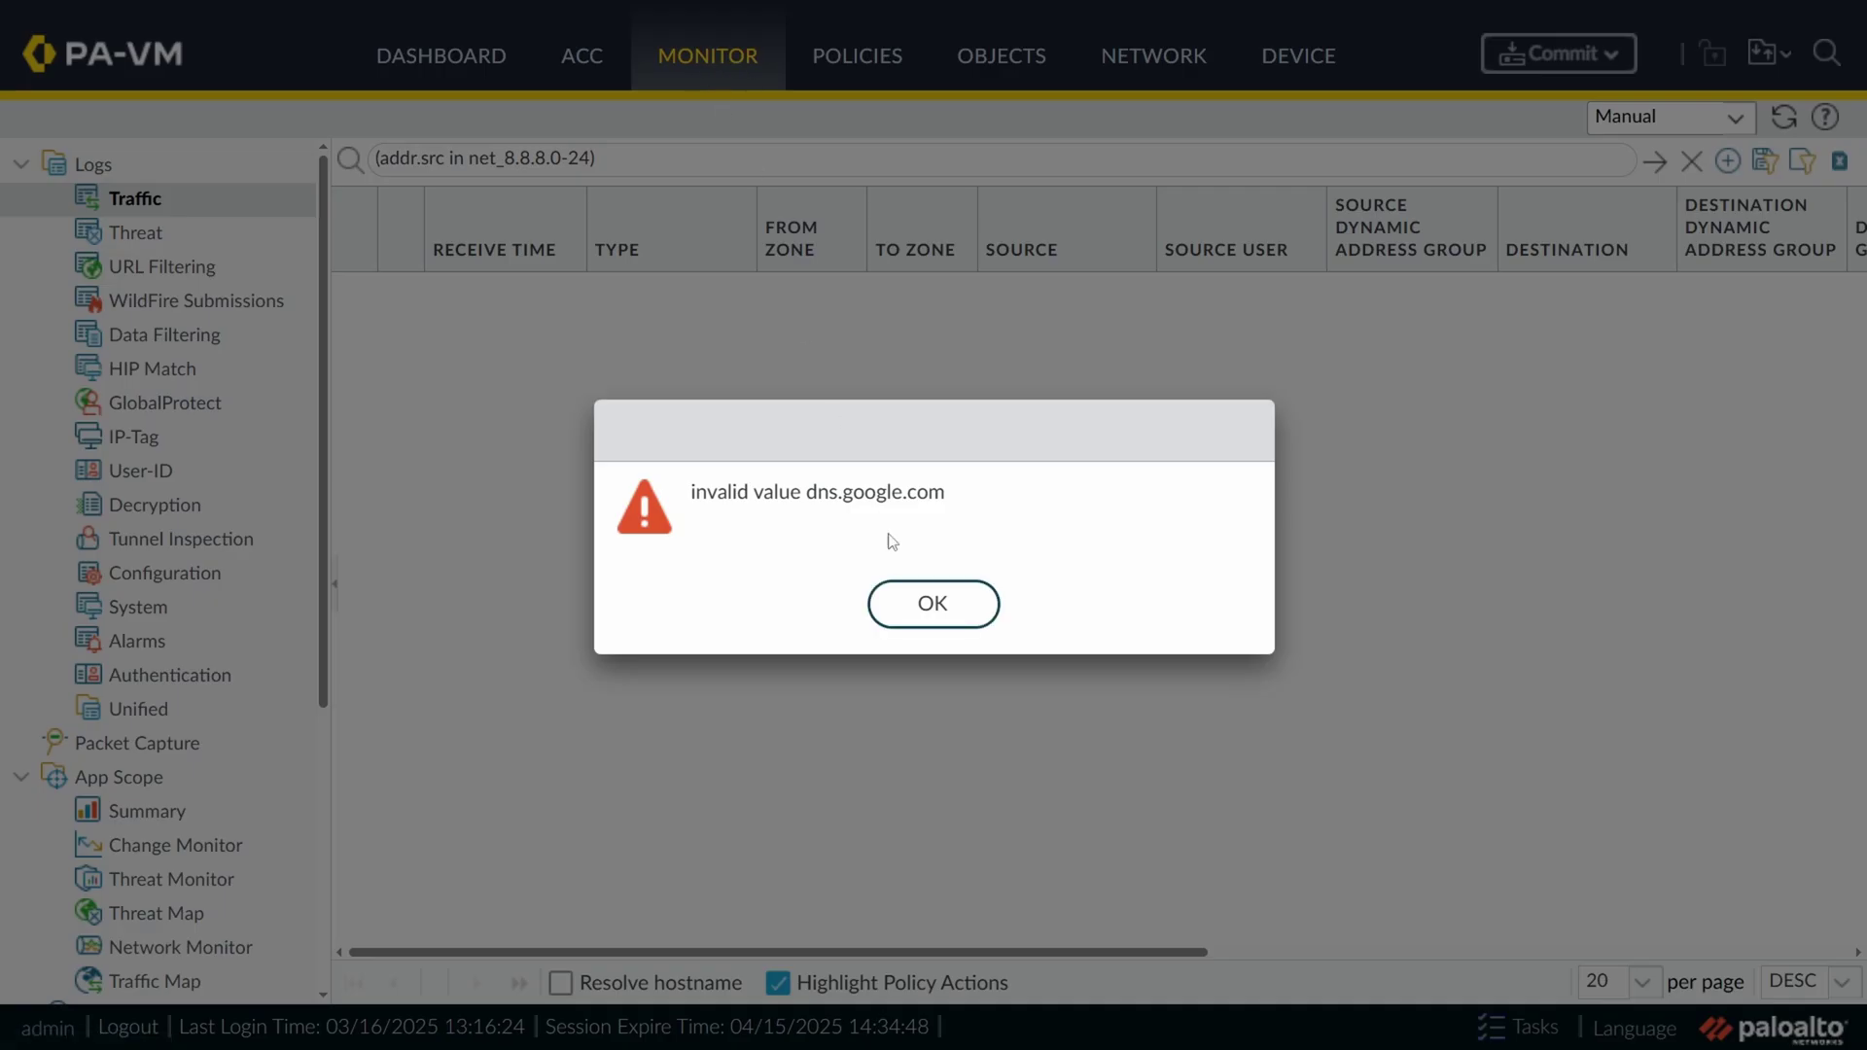
pyautogui.click(932, 605)
pyautogui.click(848, 60)
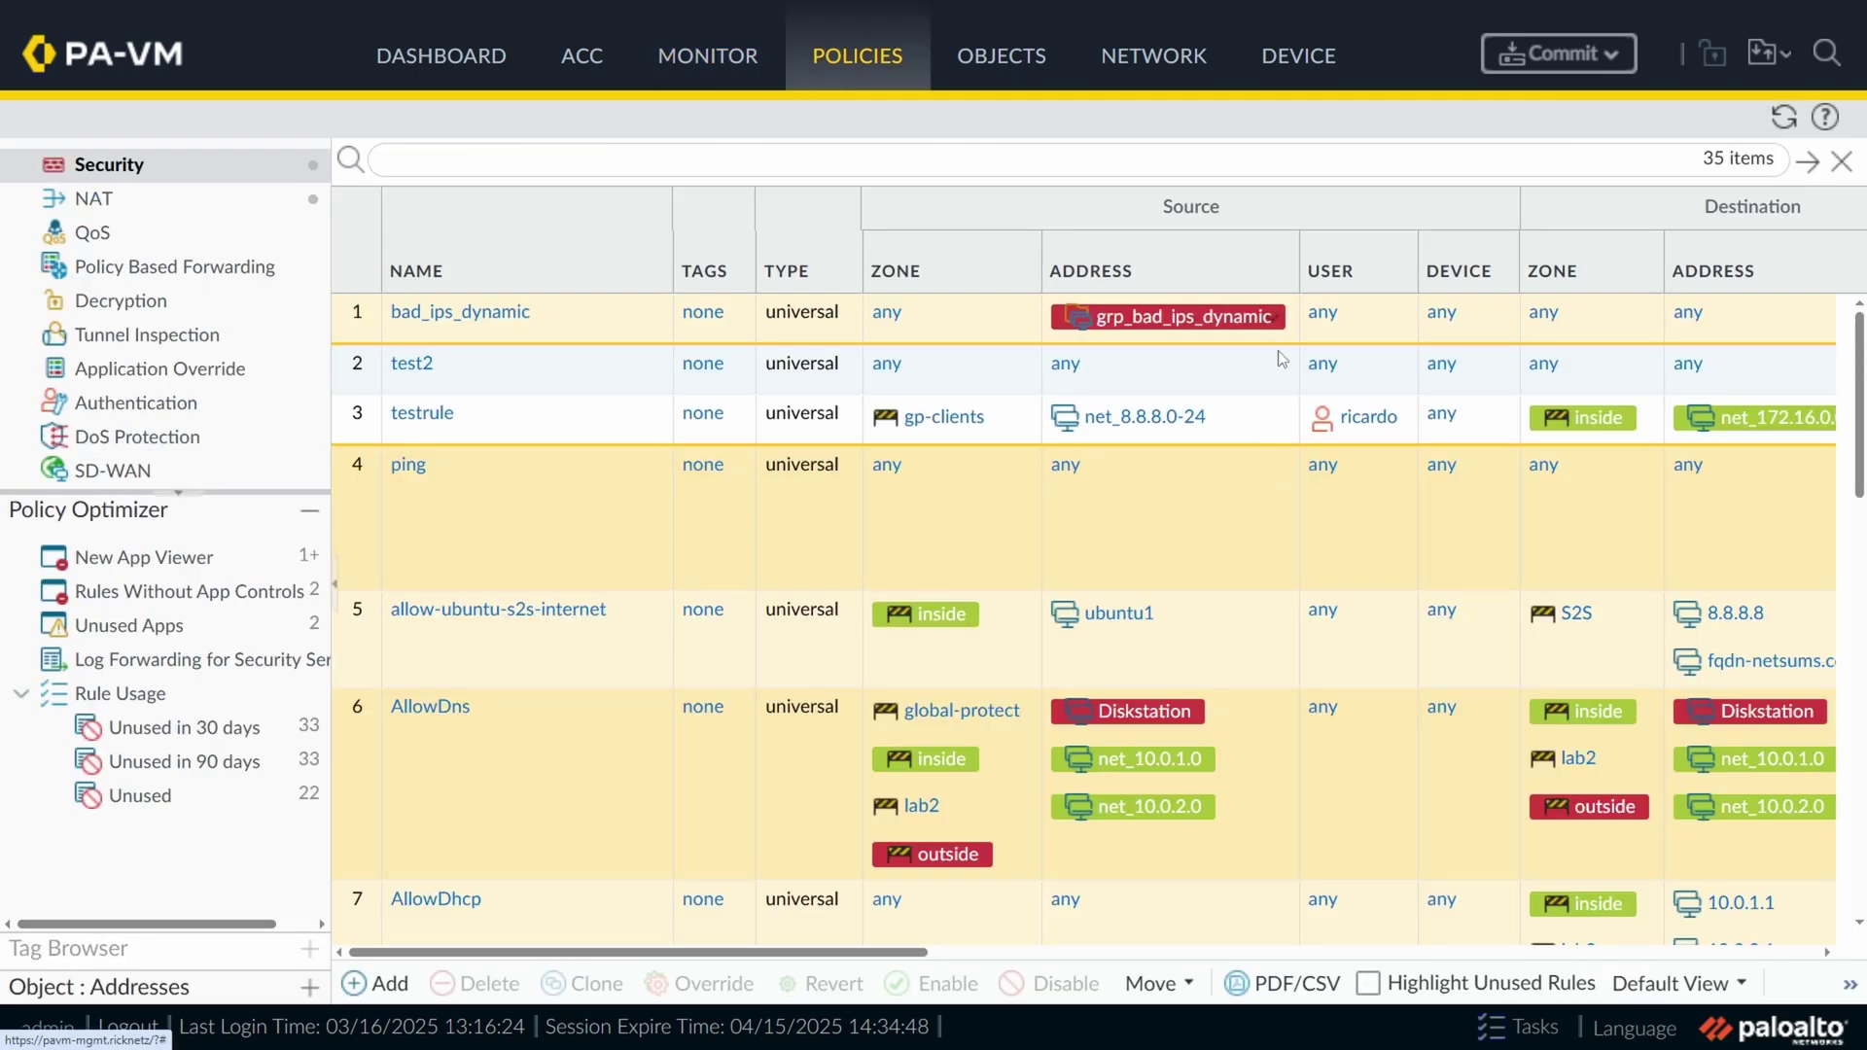
pyautogui.click(1276, 630)
pyautogui.click(1370, 724)
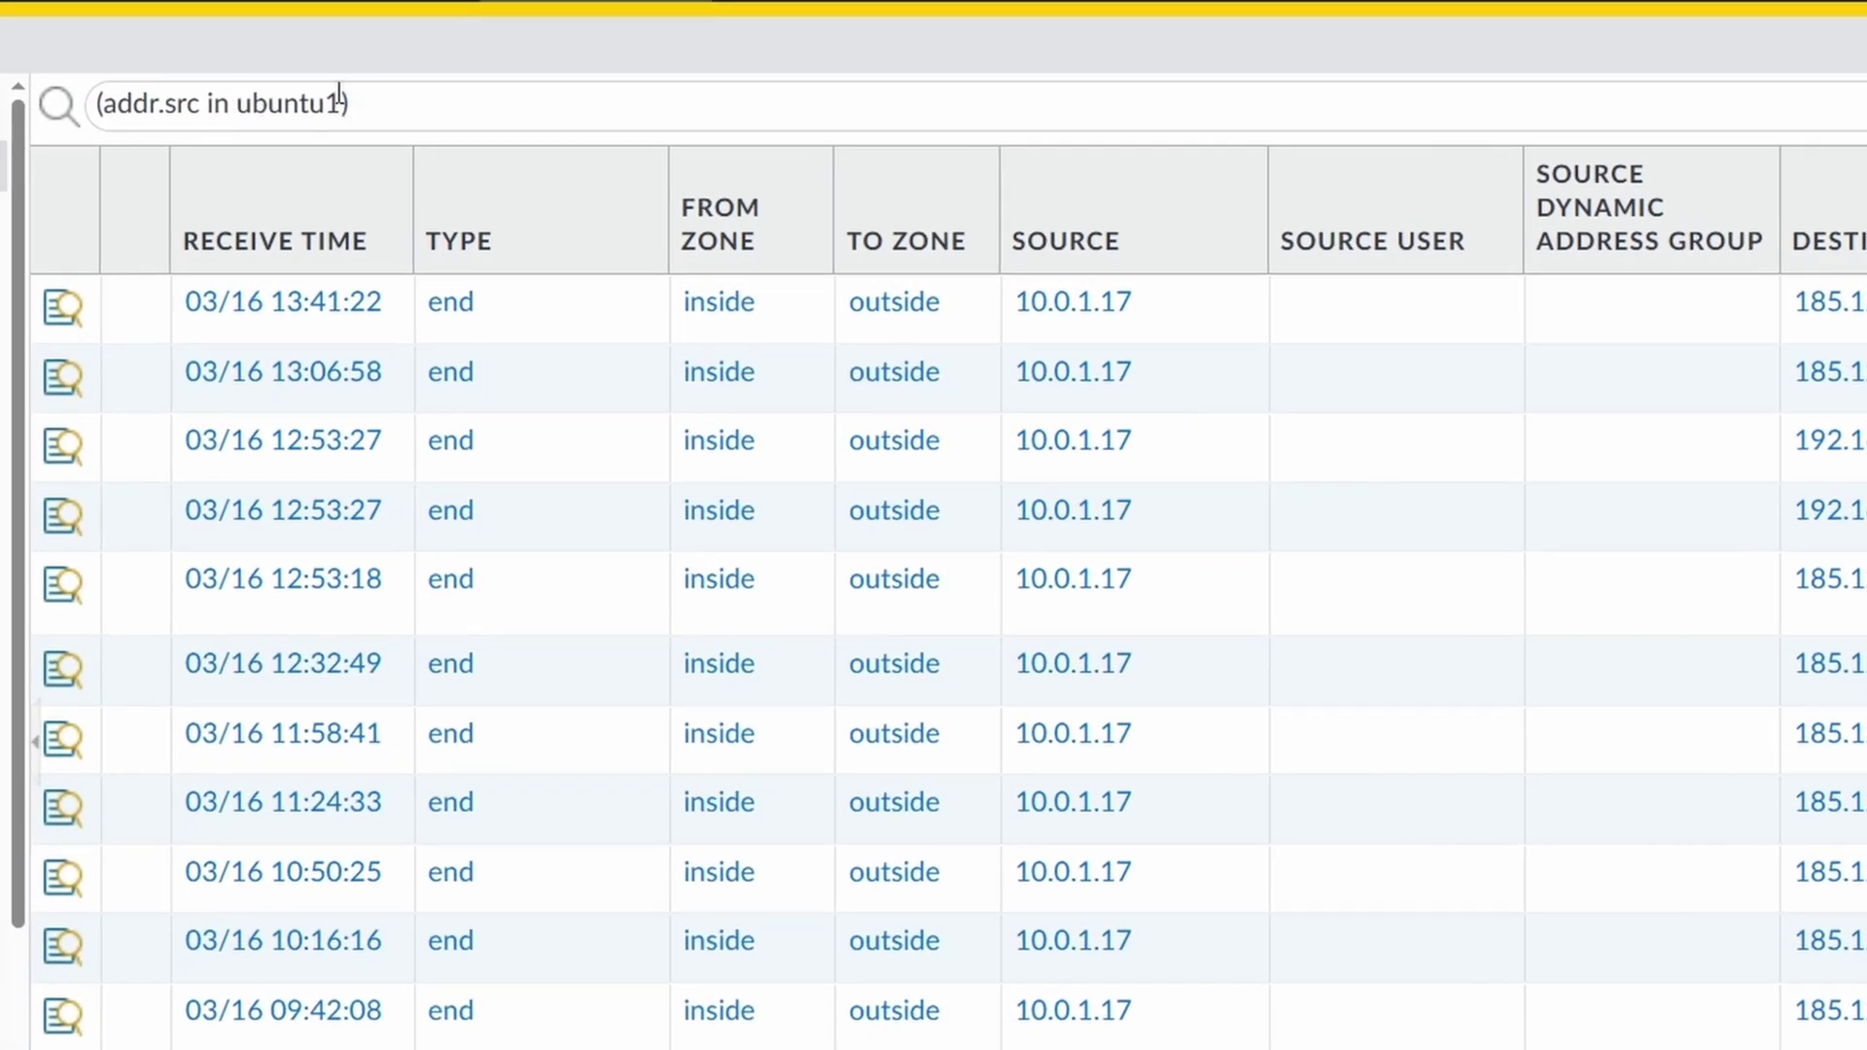
pyautogui.moveTo(339, 97); pyautogui.dragTo(246, 101)
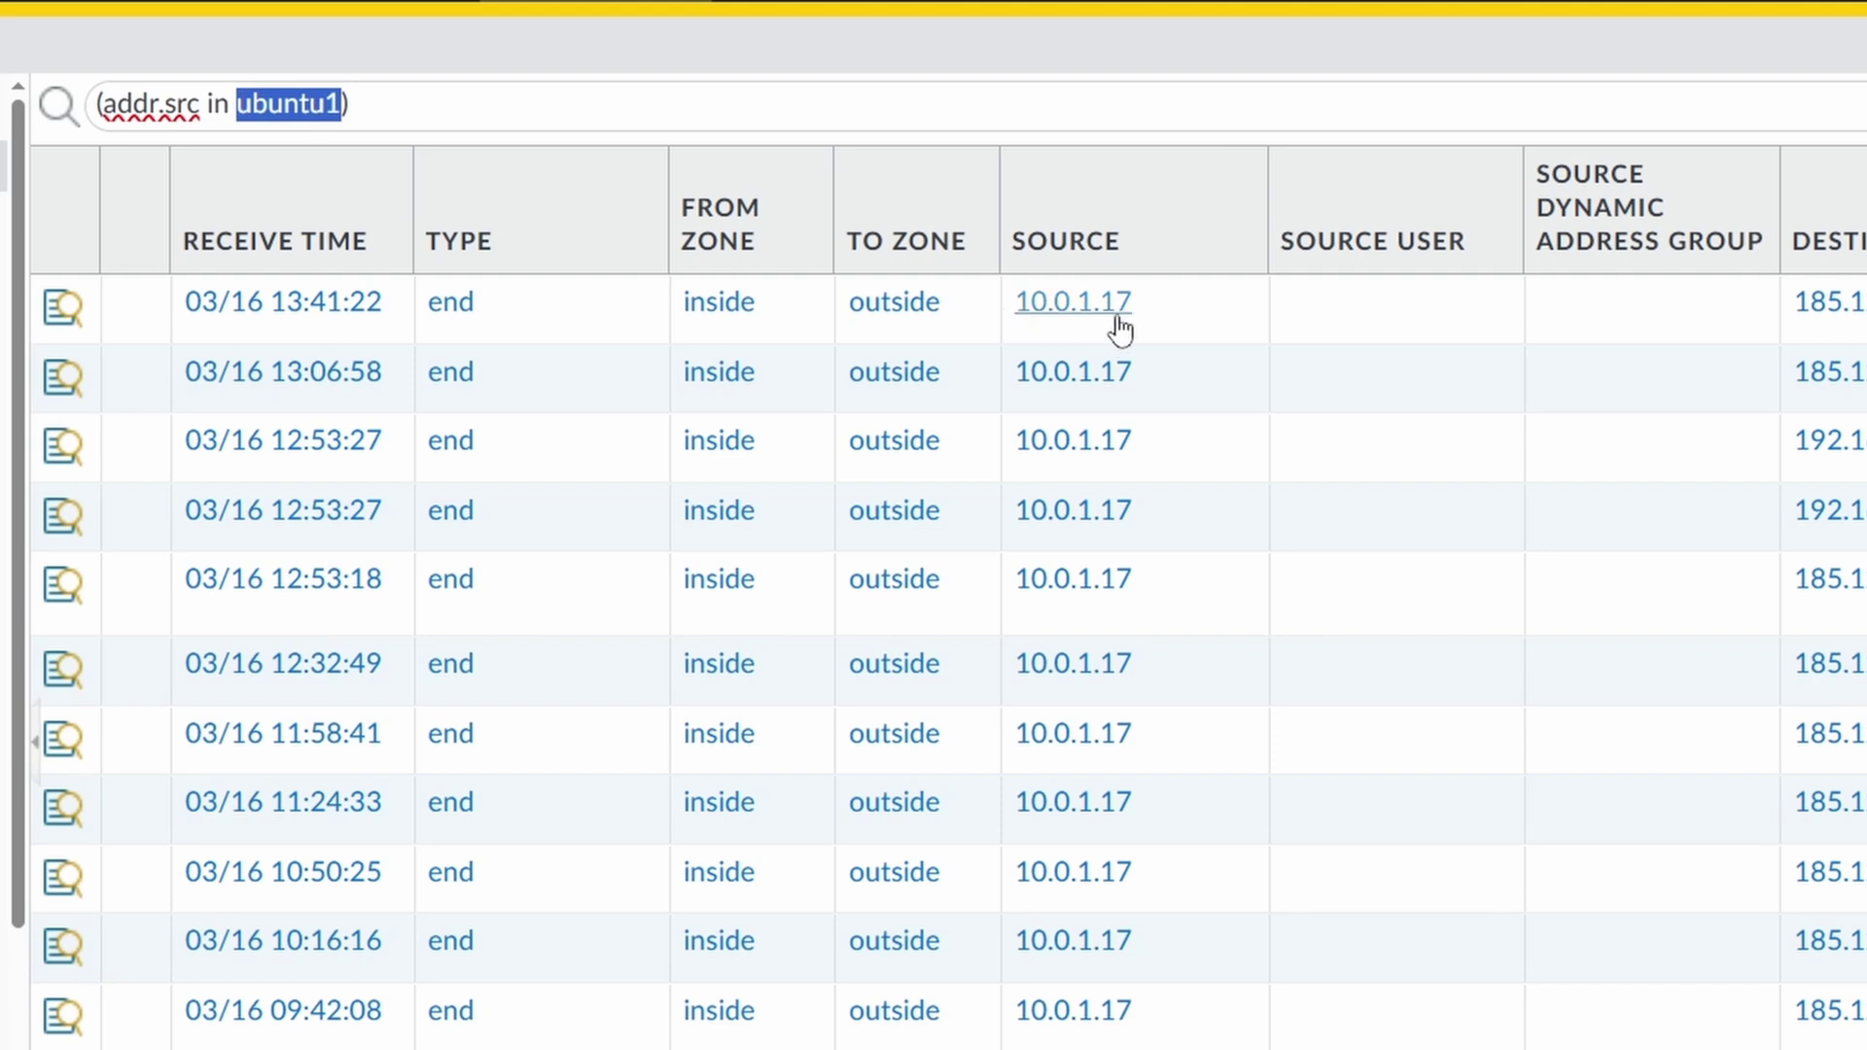
pyautogui.click(1167, 303)
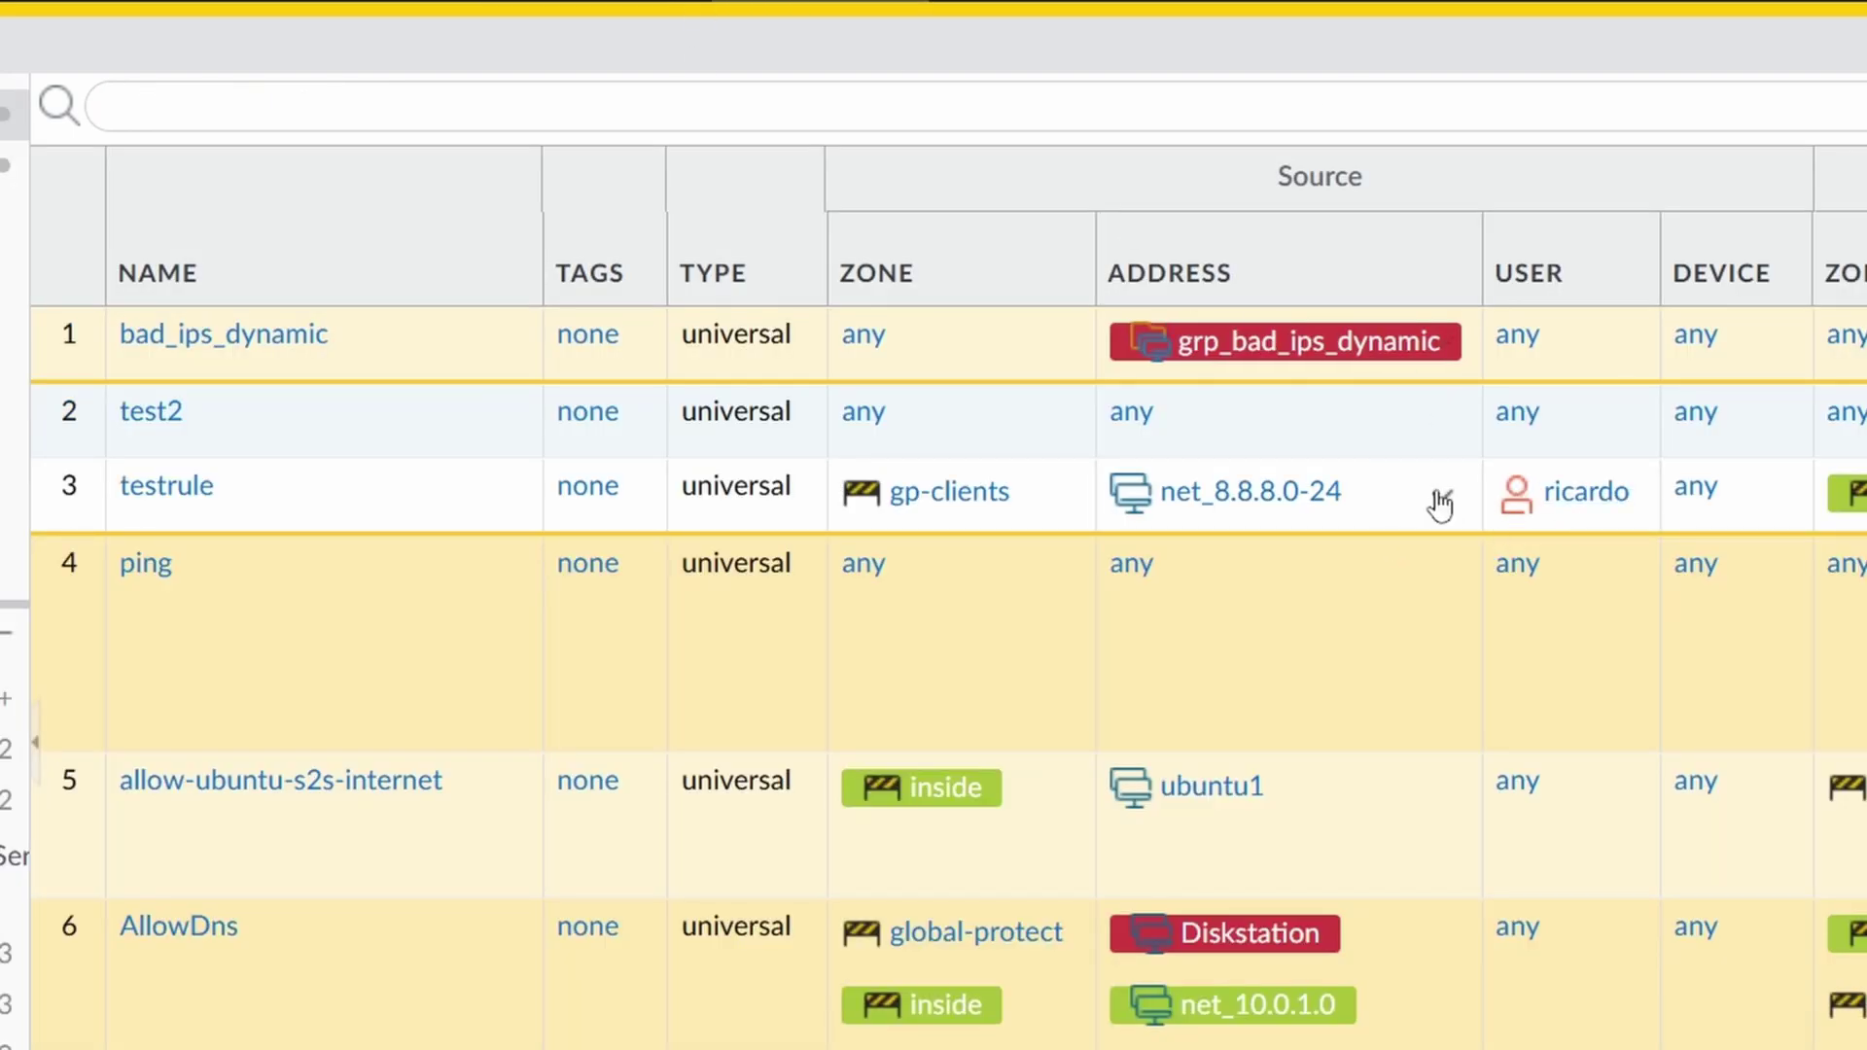
pyautogui.click(1440, 503)
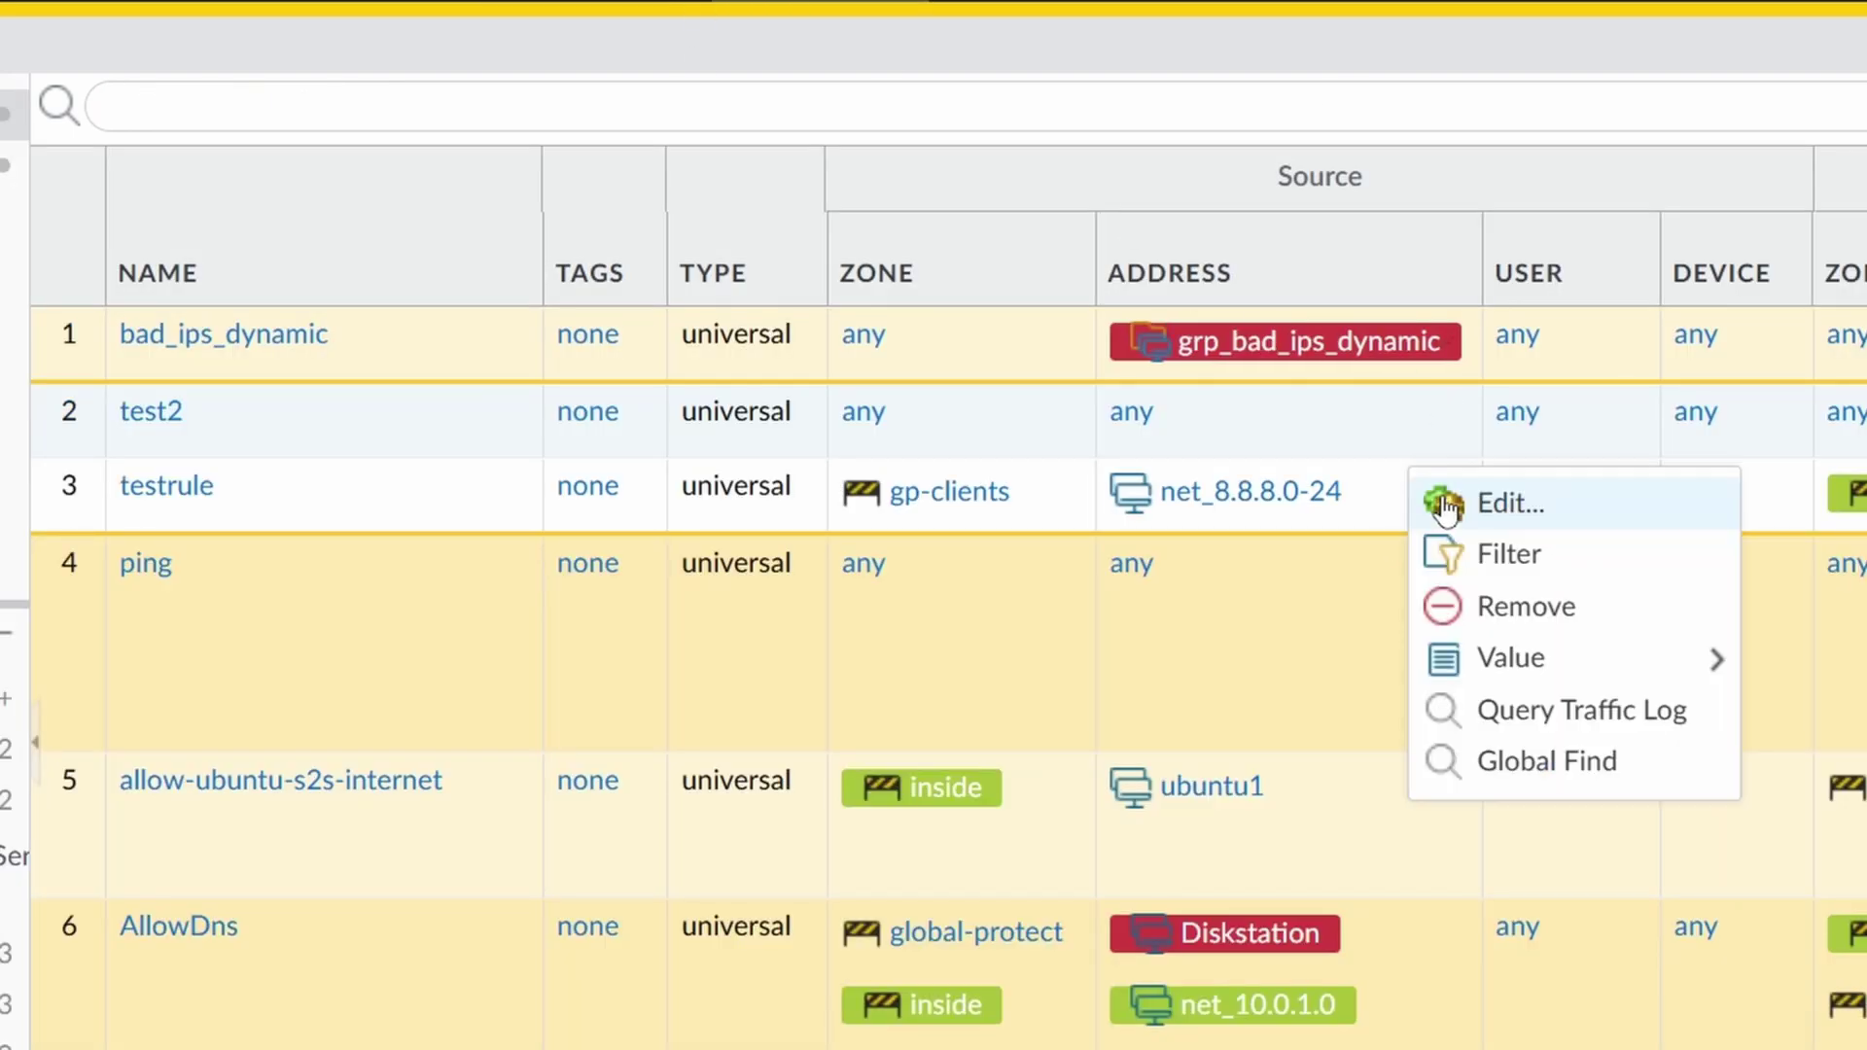
pyautogui.click(1571, 764)
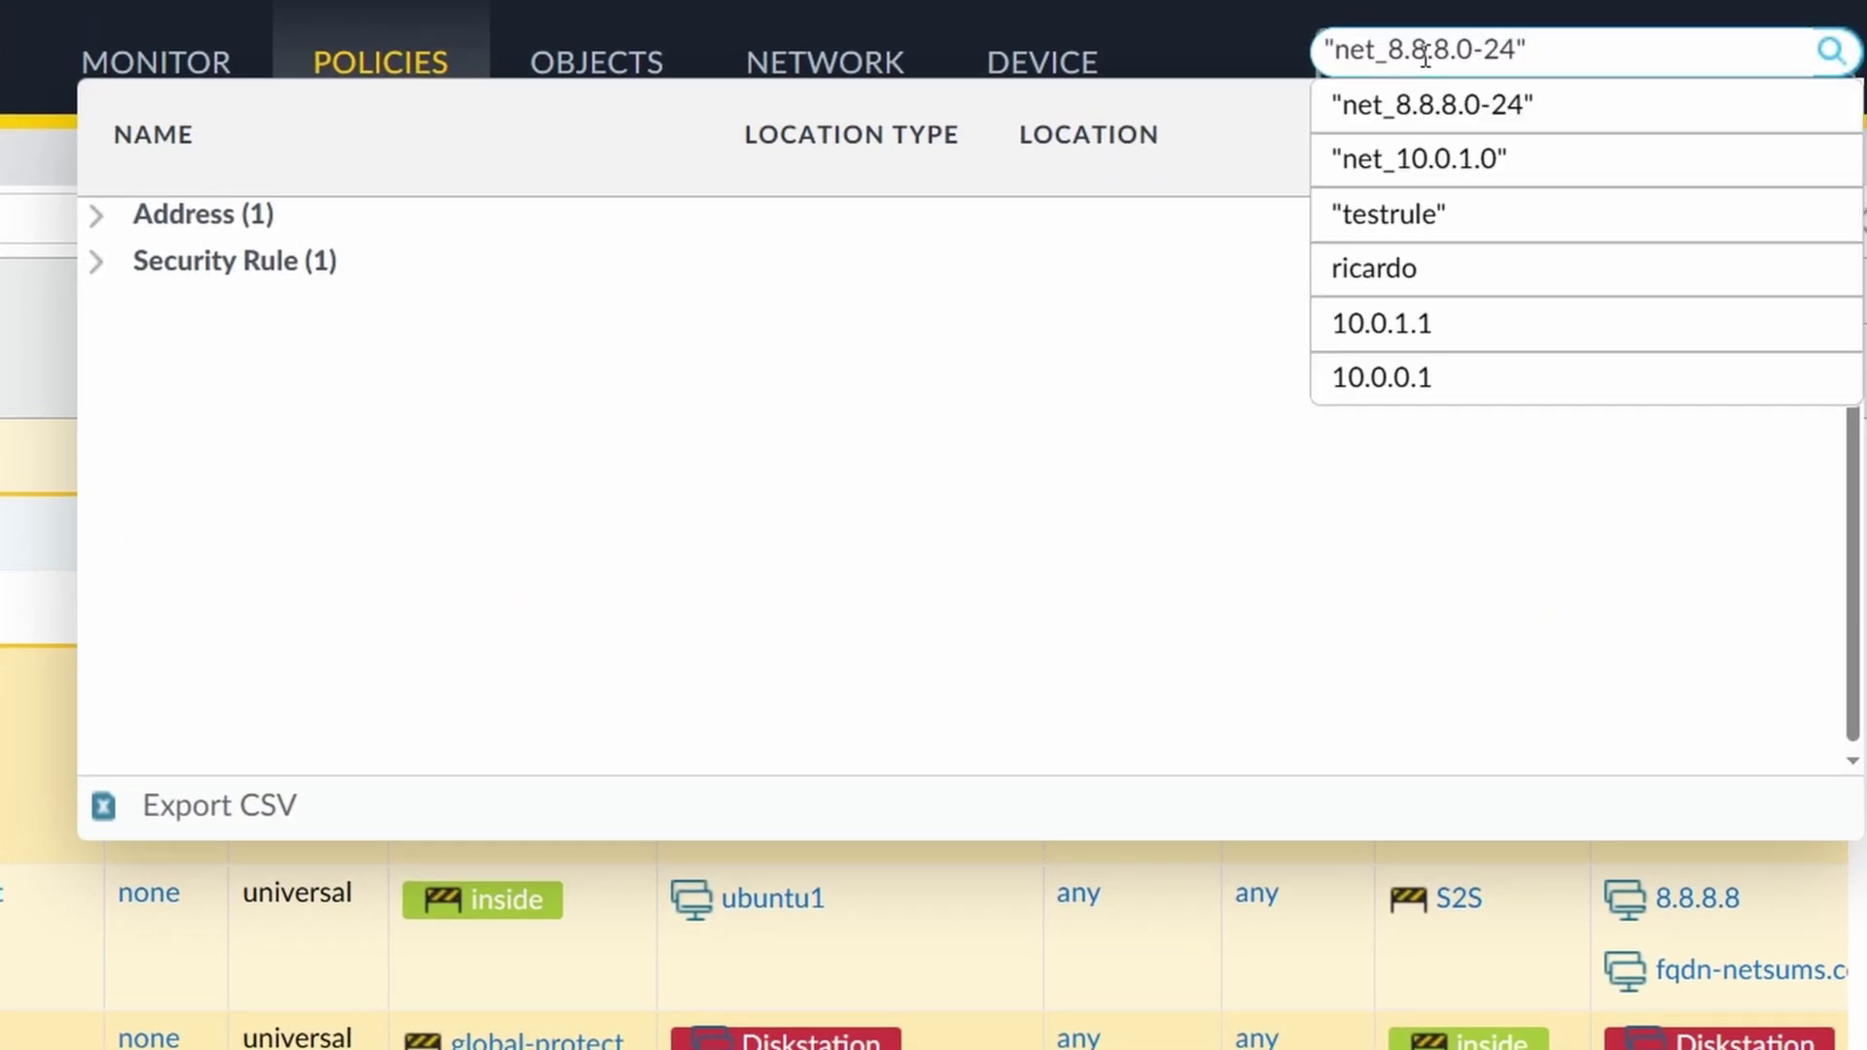
pyautogui.press('Escape')
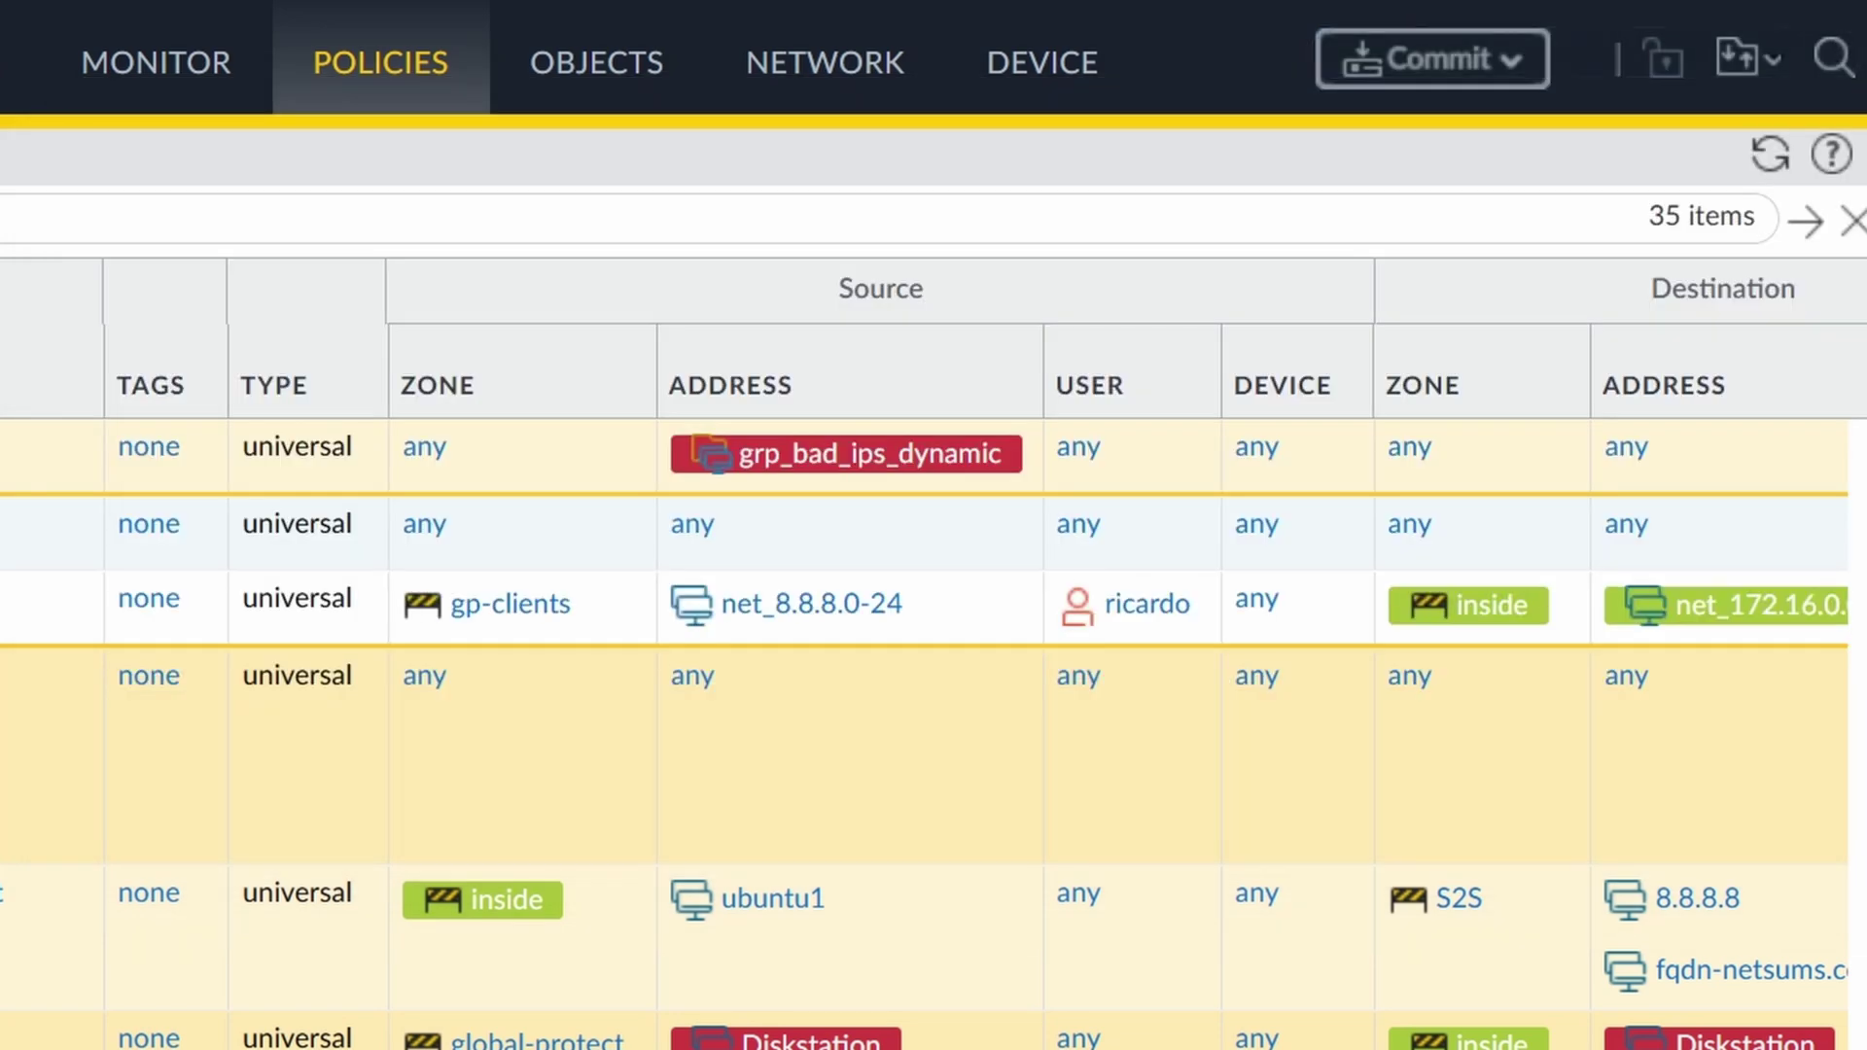